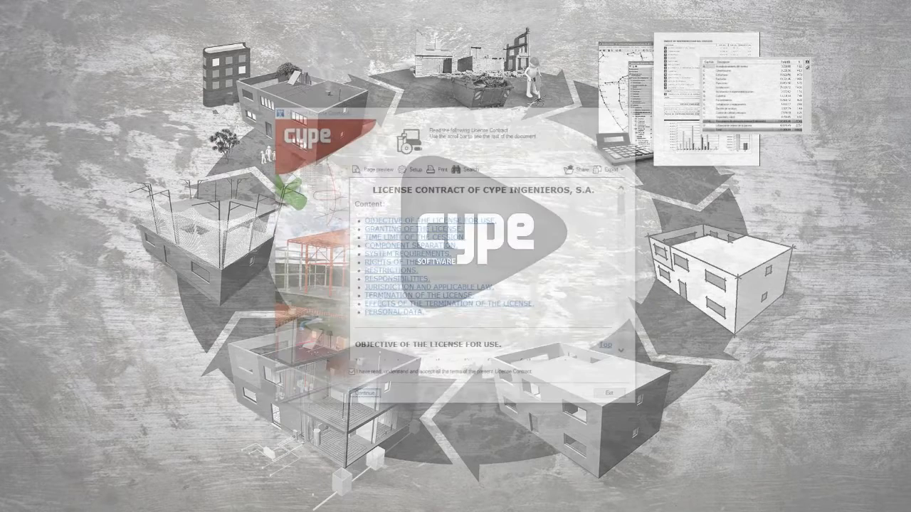
{"action": "left_click", "coordinate": [350, 375]}
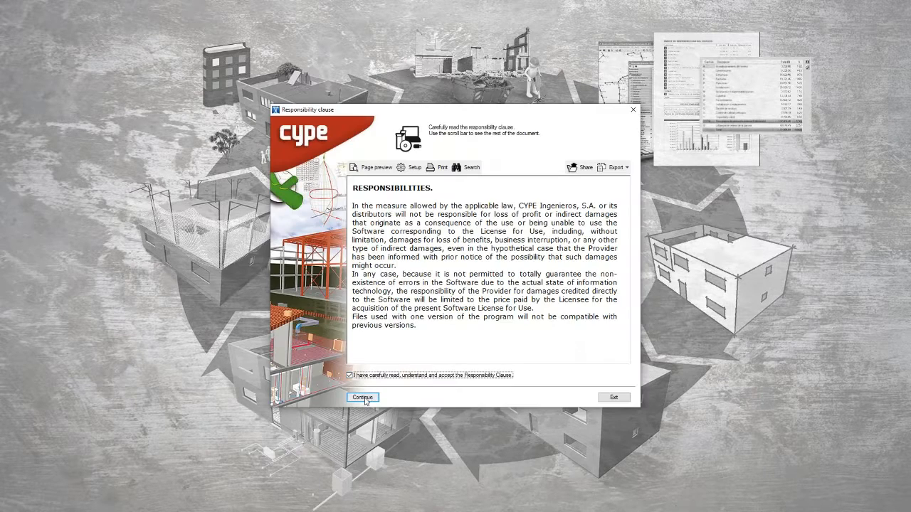
{"action": "left_click", "coordinate": [363, 398]}
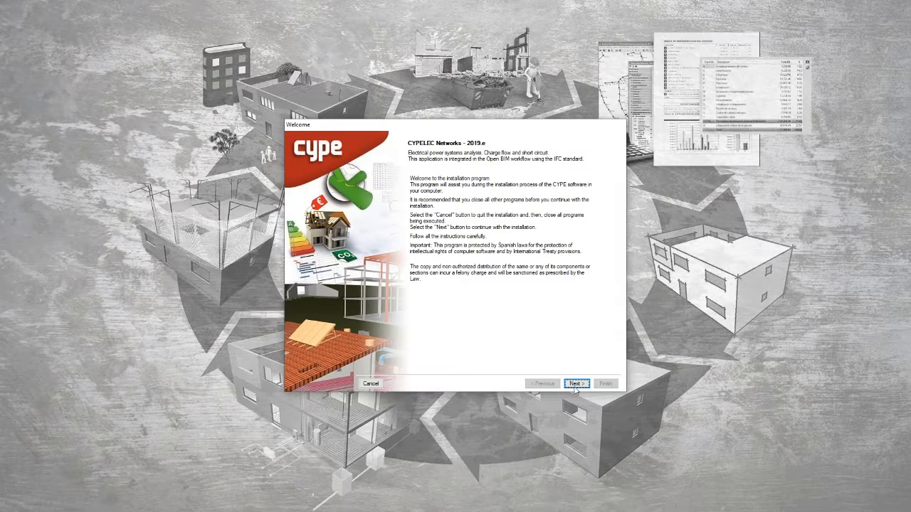
{"action": "left_click", "coordinate": [575, 385]}
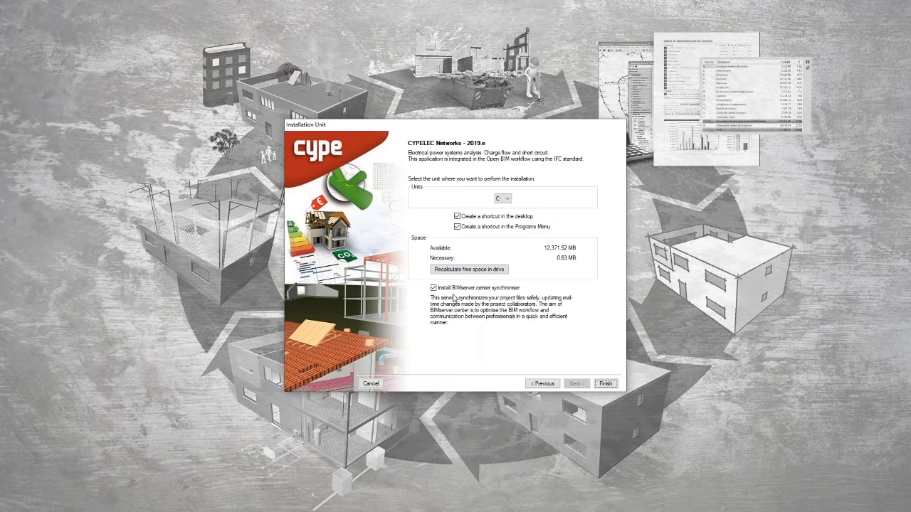
{"action": "left_click", "coordinate": [370, 384]}
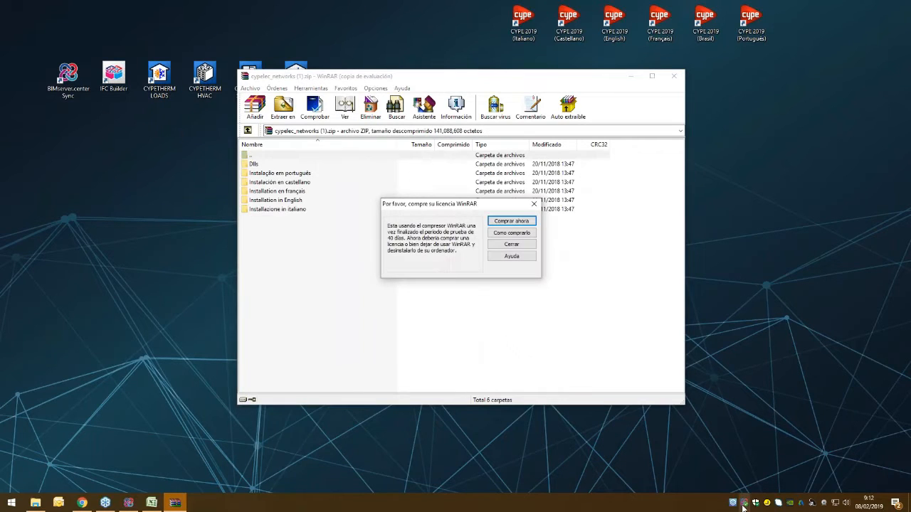
{"action": "left_click", "coordinate": [528, 246]}
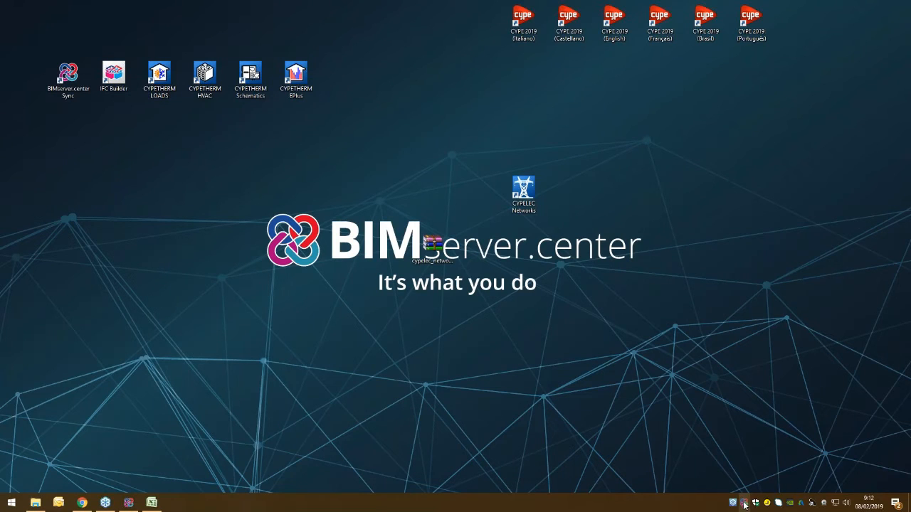
Step: Check the connected account and project synchronisation in BIMserver.center Sync
{"action": "left_click", "coordinate": [128, 502]}
{"action": "left_click_drag", "start_coordinate": [494, 106], "coordinate": [498, 83]}
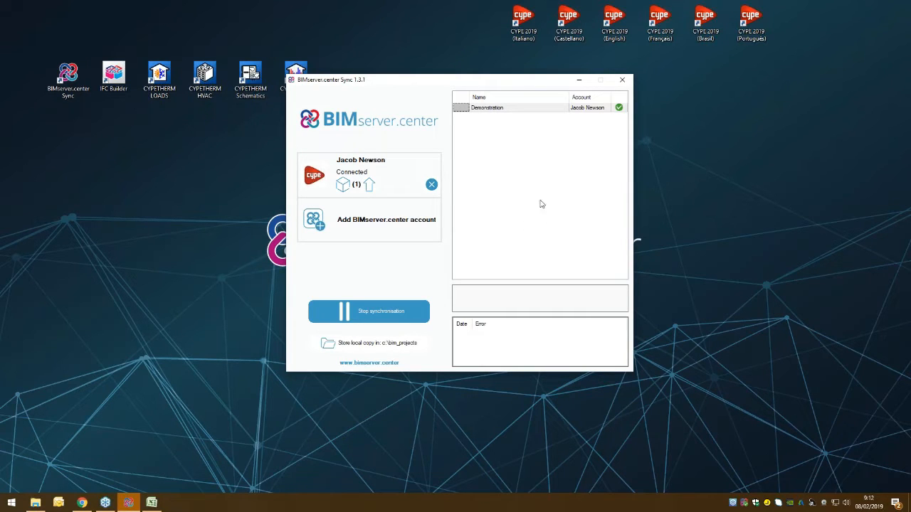
{"action": "left_click", "coordinate": [580, 83]}
Step: Launch CYPELEC Networks and disconnect the current BIMserver.center account
{"action": "left_click_drag", "start_coordinate": [524, 186], "coordinate": [483, 253]}
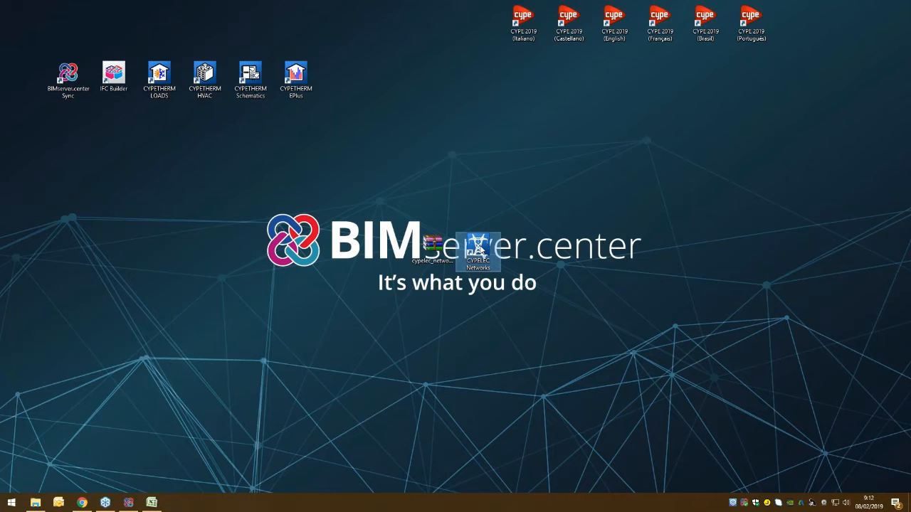
{"action": "double_click", "coordinate": [478, 249]}
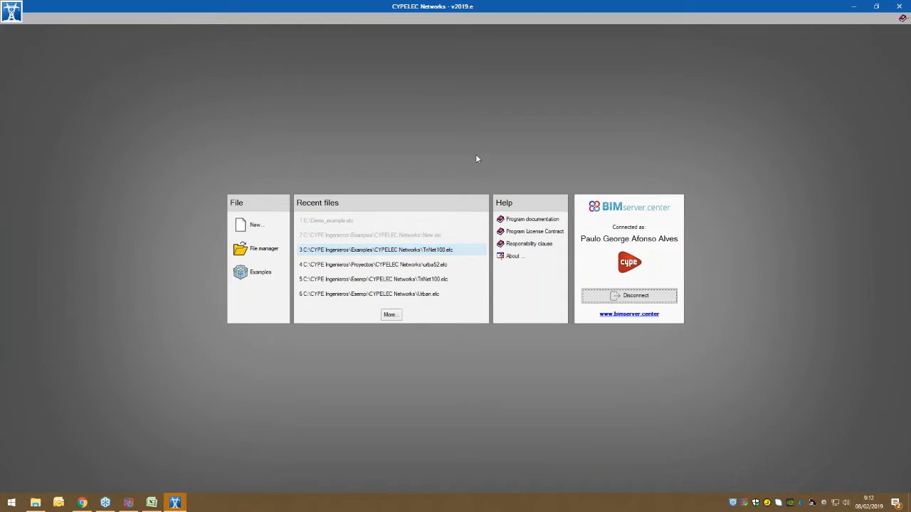
{"action": "left_click", "coordinate": [627, 294]}
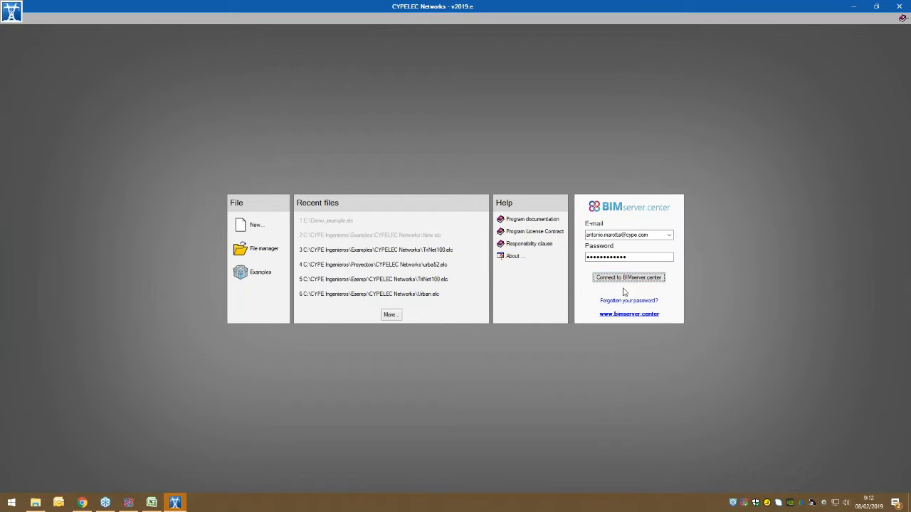
Step: Connect to BIMserver.center with the account e-mail and password
{"action": "left_click", "coordinate": [663, 236]}
{"action": "left_click", "coordinate": [662, 237]}
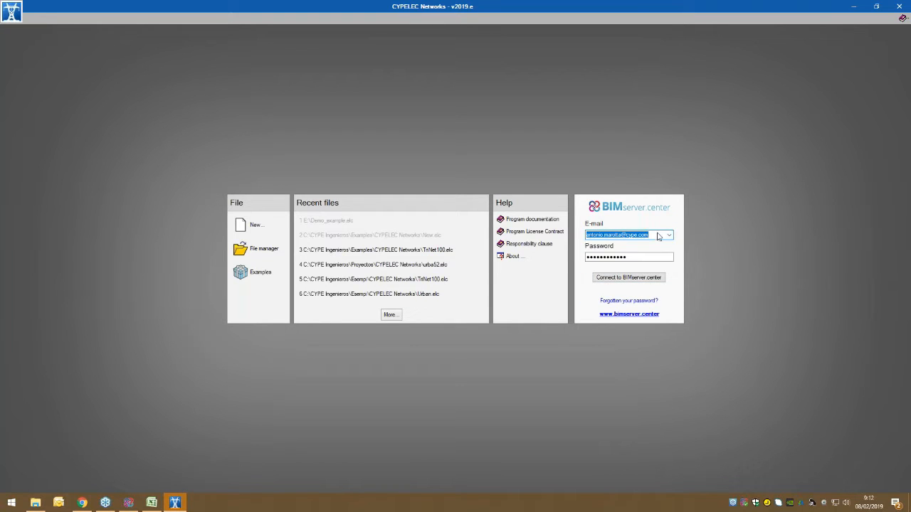
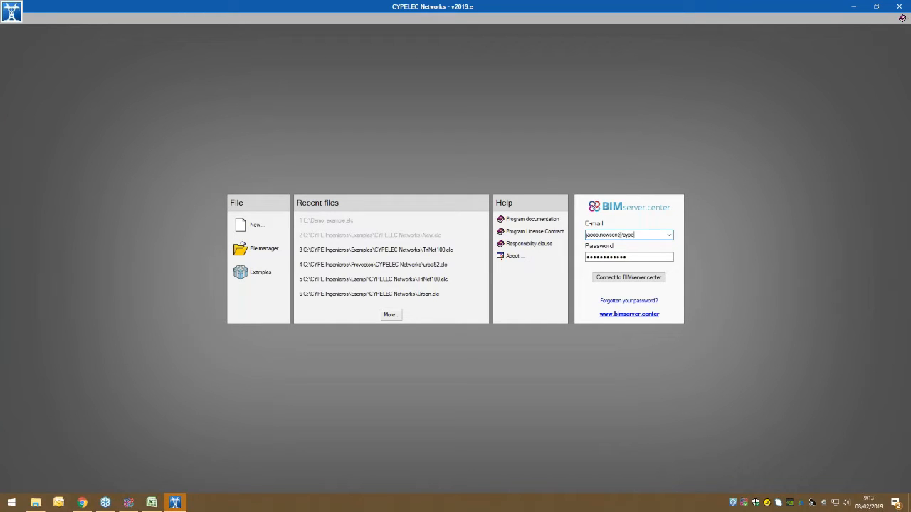
{"action": "key", "text": "Tab"}
{"action": "type", "text": "a"}
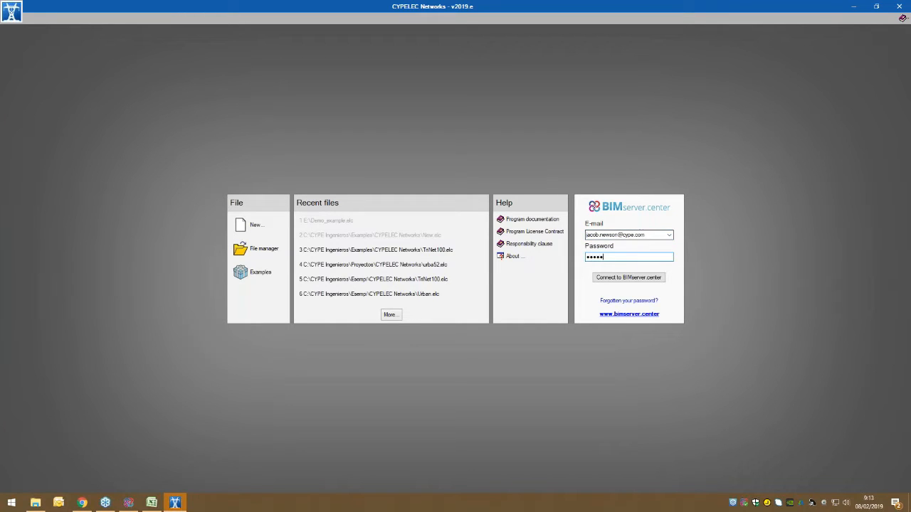
{"action": "key", "text": "Return"}
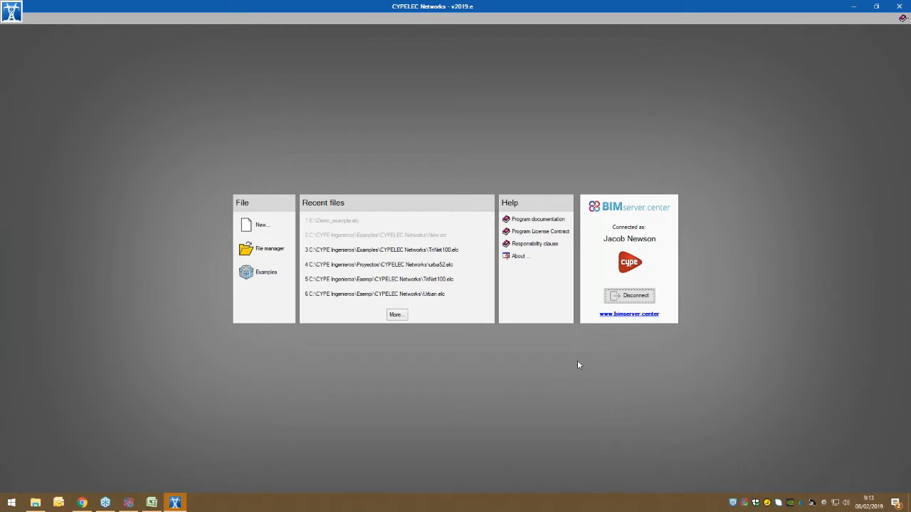
Step: Open the TriNet100 example project, the 3-phase network for 100 buildings, and accept the license information
{"action": "left_click", "coordinate": [251, 278]}
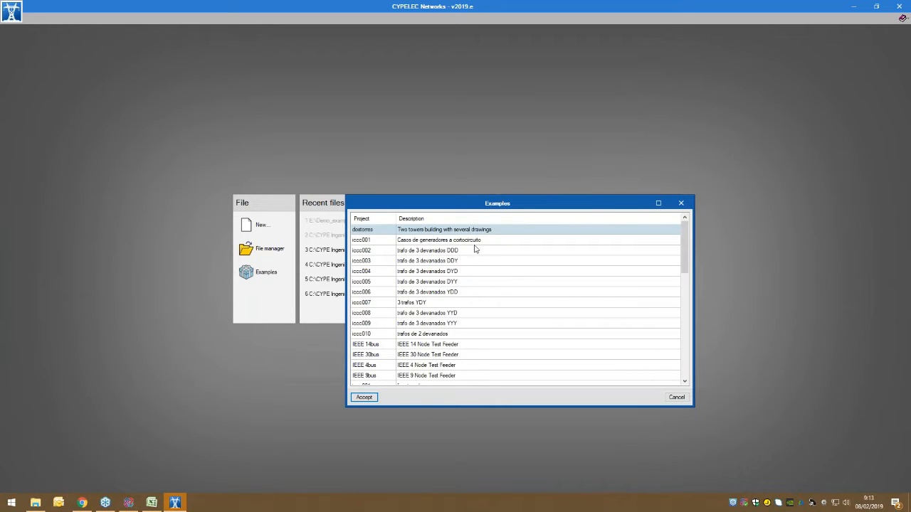
{"action": "scroll", "coordinate": [503, 305], "scroll_direction": "down", "scroll_amount": 8}
{"action": "scroll", "coordinate": [502, 311], "scroll_direction": "down", "scroll_amount": 5}
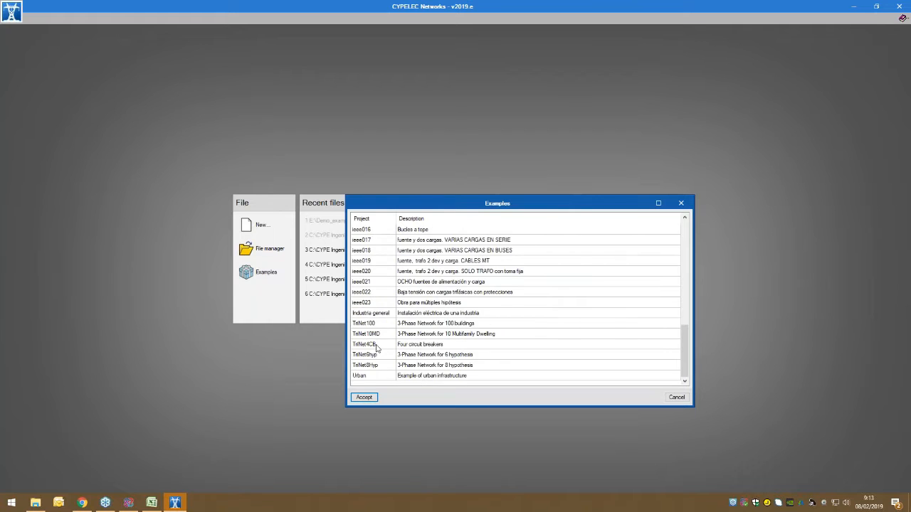
{"action": "double_click", "coordinate": [378, 324]}
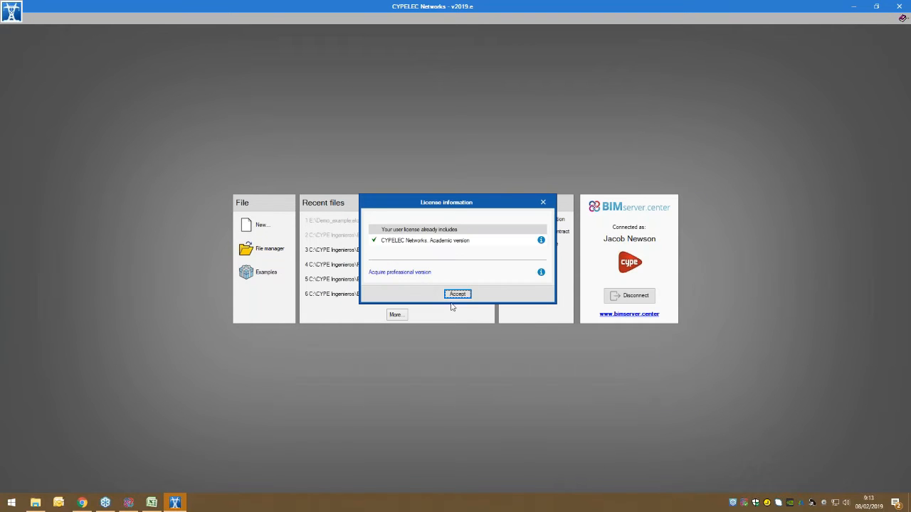
{"action": "left_click", "coordinate": [457, 293]}
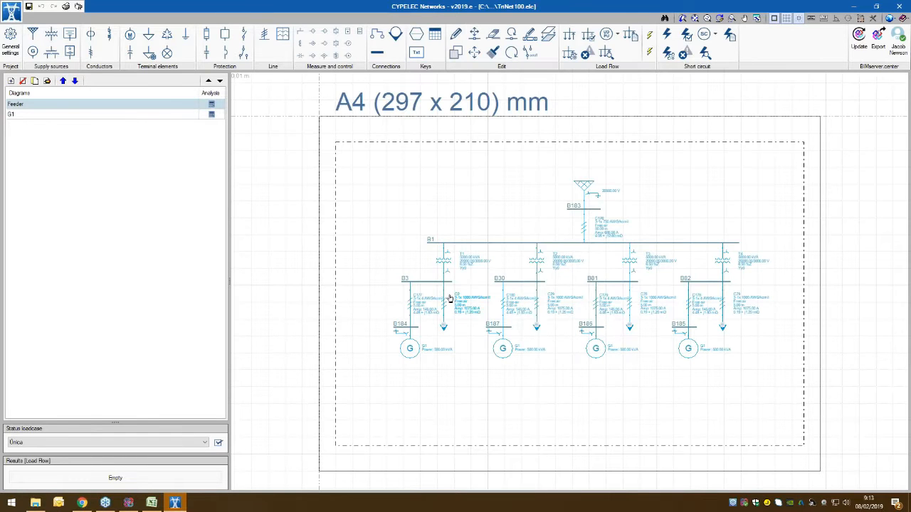
Step: Change the drawing area's background colour to black
{"action": "left_click", "coordinate": [893, 20]}
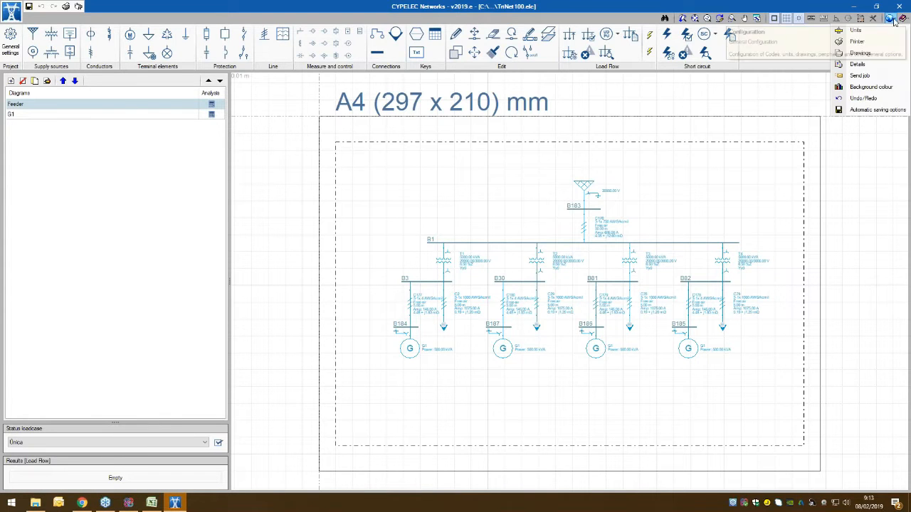
{"action": "left_click", "coordinate": [870, 87]}
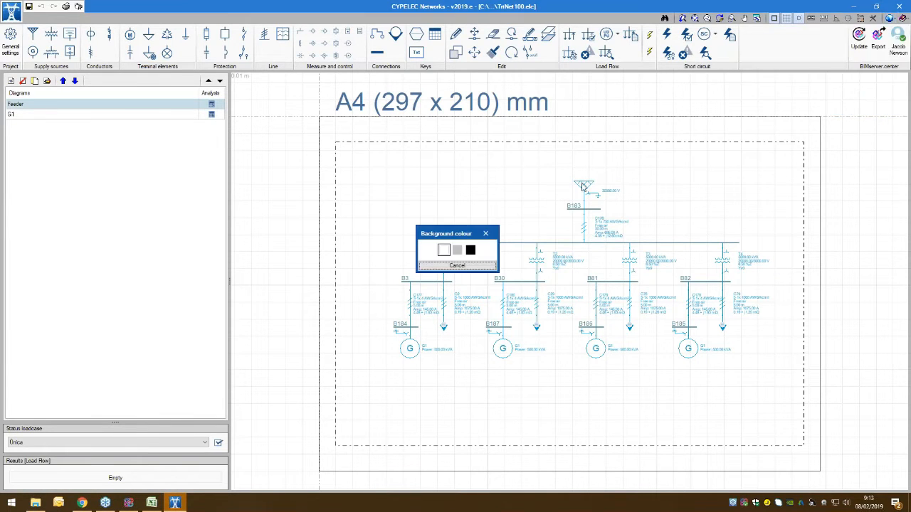
{"action": "left_click", "coordinate": [469, 251]}
Step: Examine the Feeder diagram's layout and the properties of its supply source
{"action": "middle_click_drag", "start_coordinate": [526, 187], "coordinate": [476, 192]}
{"action": "scroll", "coordinate": [476, 192], "scroll_direction": "down", "scroll_amount": 1}
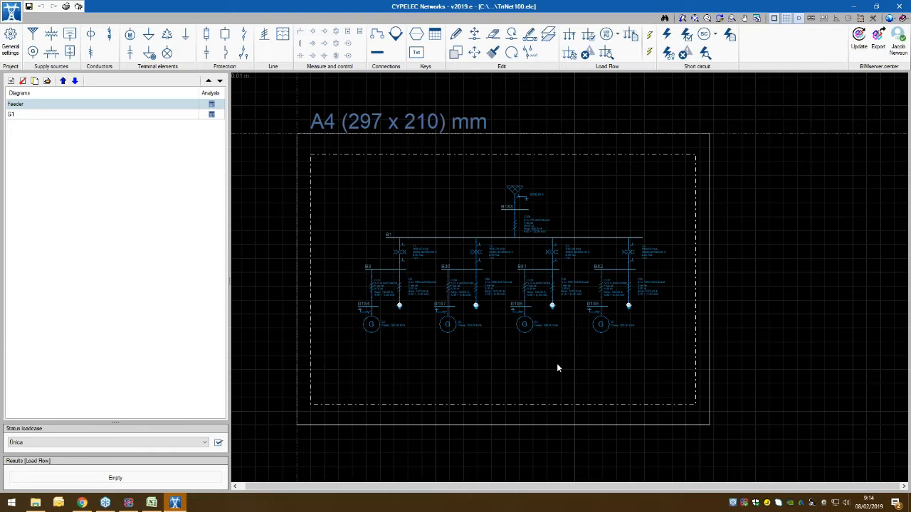
{"action": "middle_click_drag", "start_coordinate": [464, 310], "coordinate": [473, 305]}
{"action": "scroll", "coordinate": [509, 298], "scroll_direction": "down", "scroll_amount": 1}
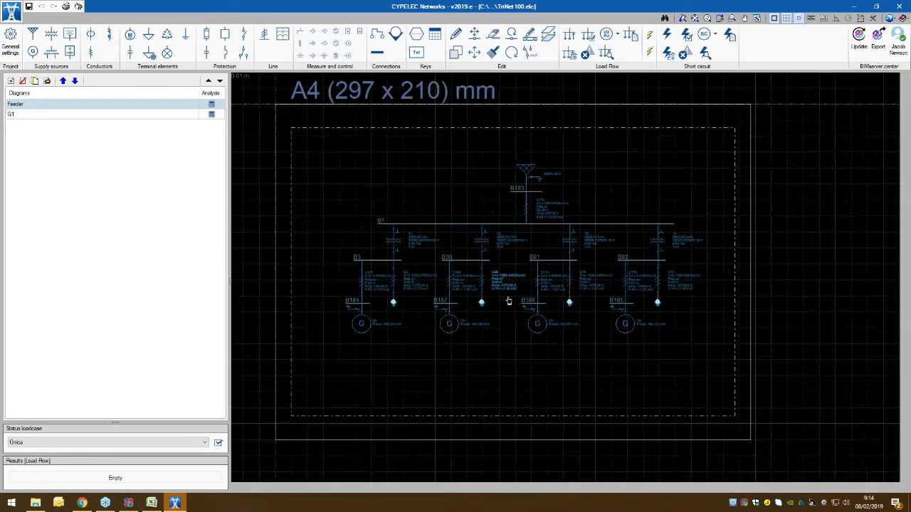
{"action": "mouse_move", "coordinate": [515, 272]}
{"action": "middle_mouse_down"}
{"action": "mouse_move", "coordinate": [545, 261]}
{"action": "mouse_move", "coordinate": [529, 285]}
{"action": "middle_mouse_up"}
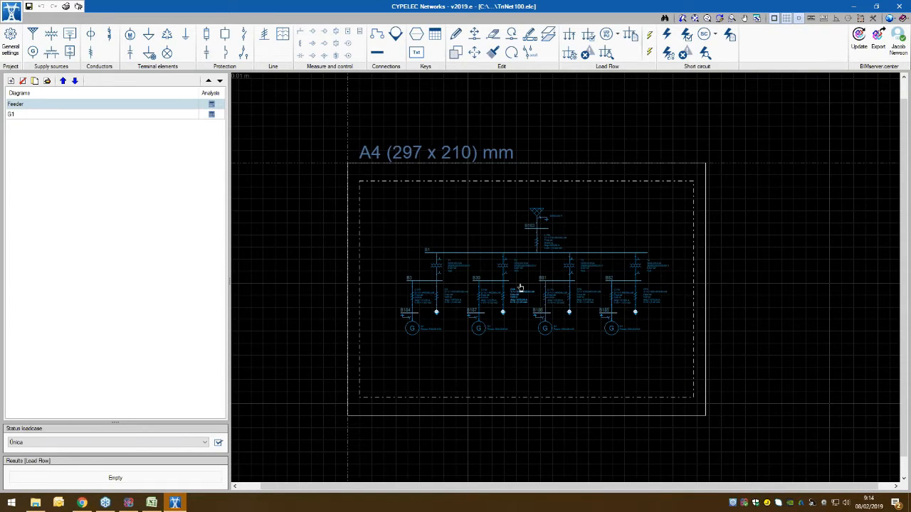
{"action": "scroll", "coordinate": [519, 288], "scroll_direction": "up", "scroll_amount": 1}
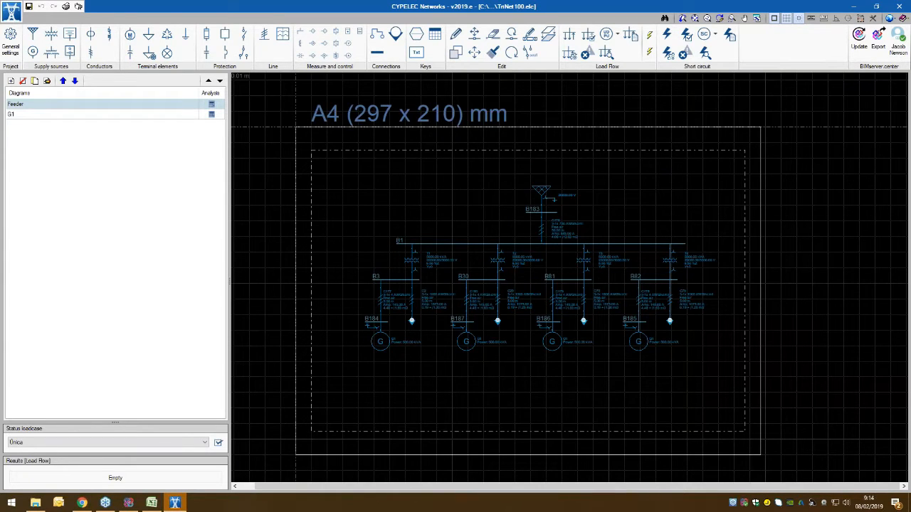
{"action": "left_click", "coordinate": [542, 192]}
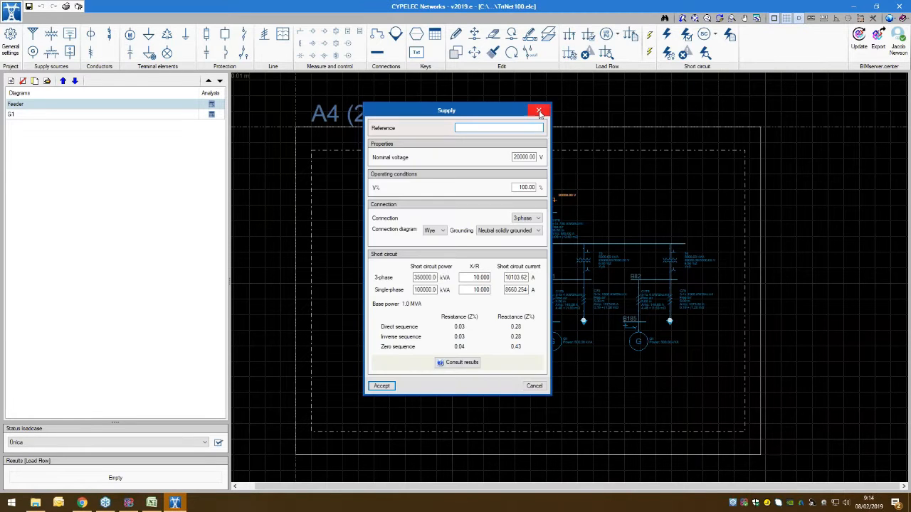
{"action": "left_click", "coordinate": [545, 107]}
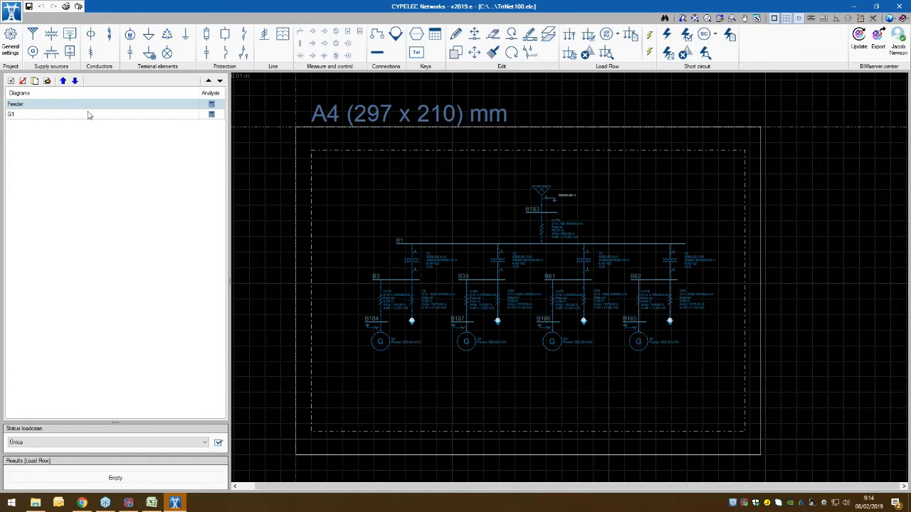
Step: Compare the G1 and Feeder diagrams, finishing on Feeder
{"action": "left_click", "coordinate": [15, 115]}
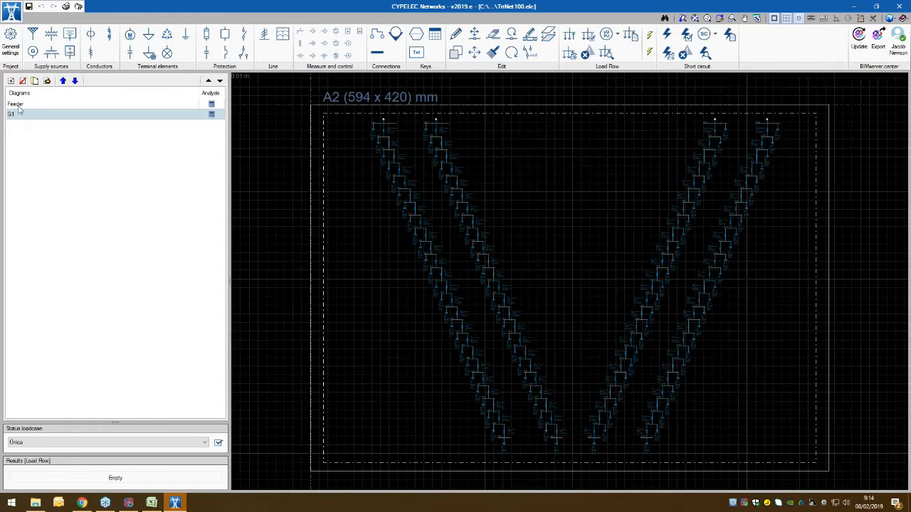
{"action": "left_click", "coordinate": [20, 105]}
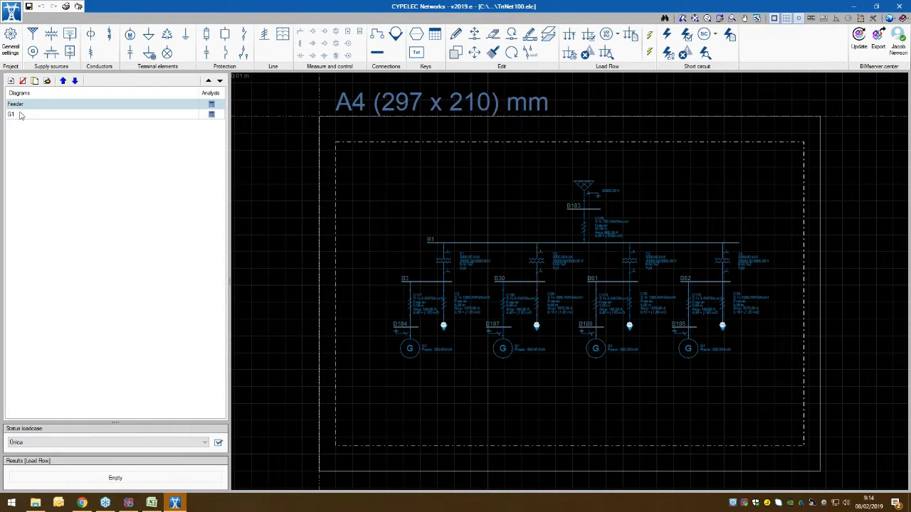
{"action": "left_click", "coordinate": [21, 115]}
{"action": "left_click", "coordinate": [32, 105]}
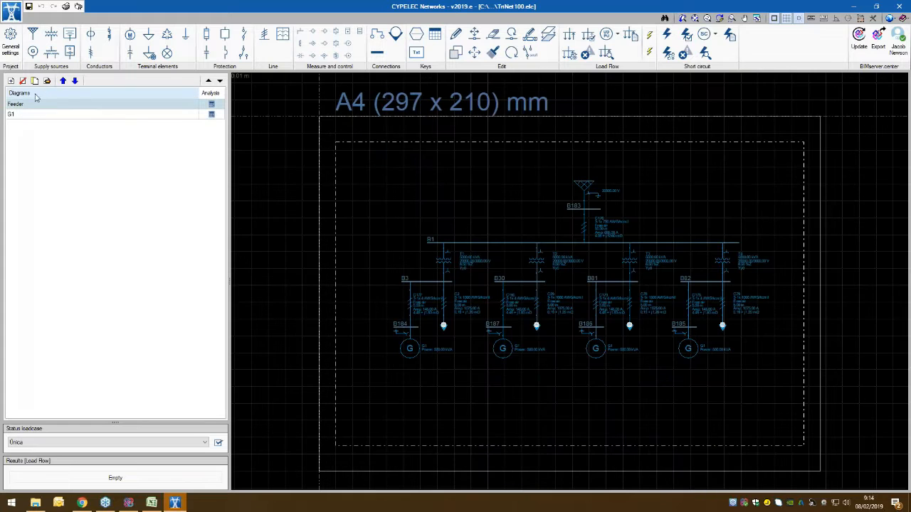
Step: Review the Feeder diagram's reference, paper size, orientation, scale factor and text size settings
{"action": "left_click", "coordinate": [48, 81]}
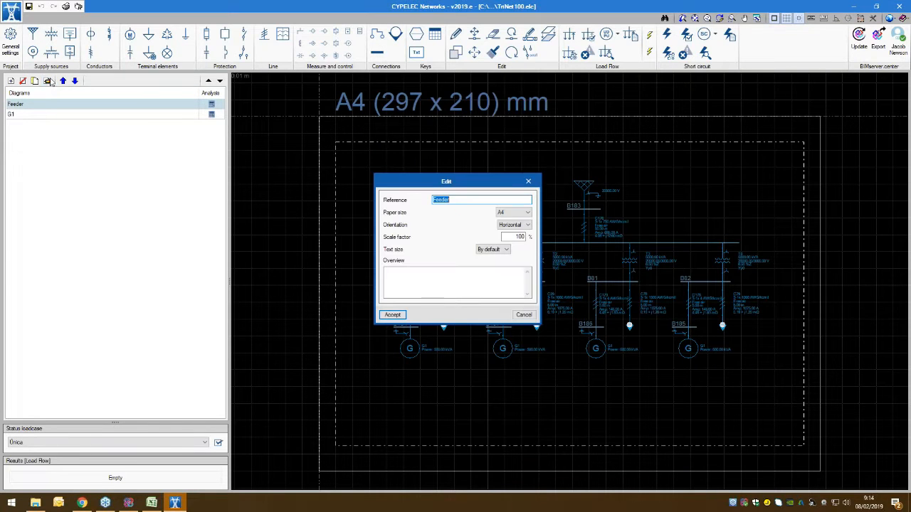
{"action": "left_click_drag", "start_coordinate": [413, 182], "coordinate": [274, 164]}
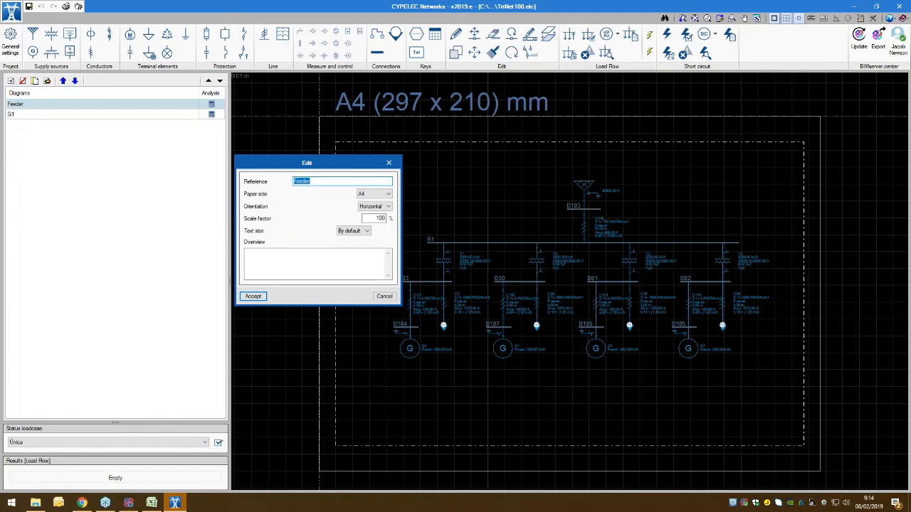
{"action": "left_click", "coordinate": [254, 298]}
Step: Enlarge the status loadcase area and check which loadcases are available
{"action": "left_click_drag", "start_coordinate": [117, 421], "coordinate": [118, 315]}
{"action": "left_click", "coordinate": [120, 336]}
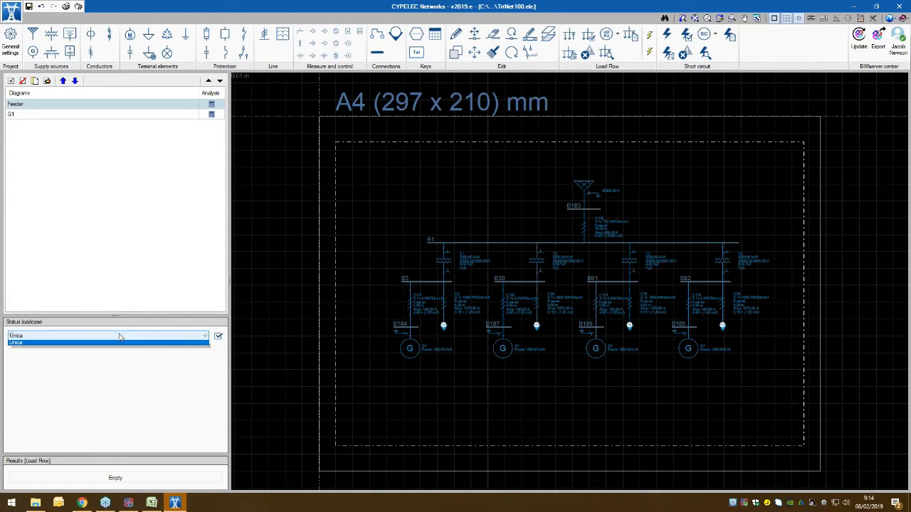
{"action": "left_click", "coordinate": [119, 336]}
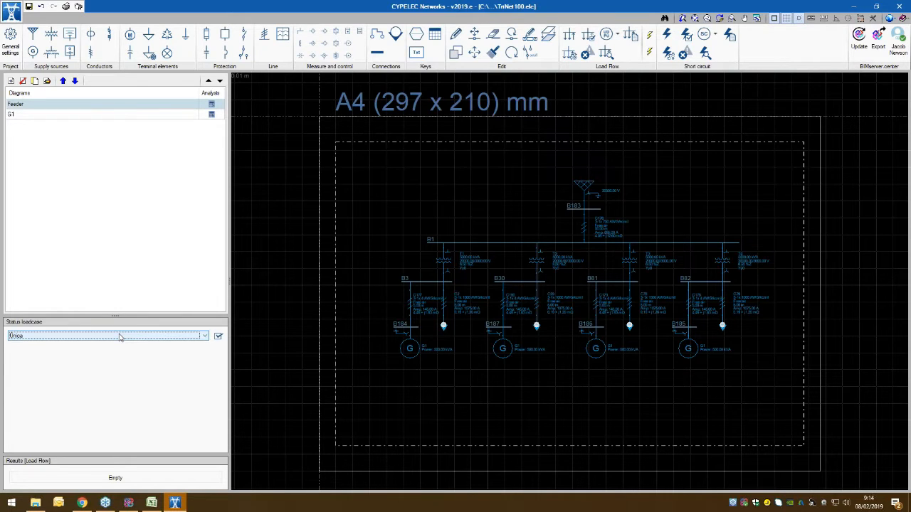
Step: Open the status loadcase editor and add a second loadcase beside Única
{"action": "left_click", "coordinate": [217, 336]}
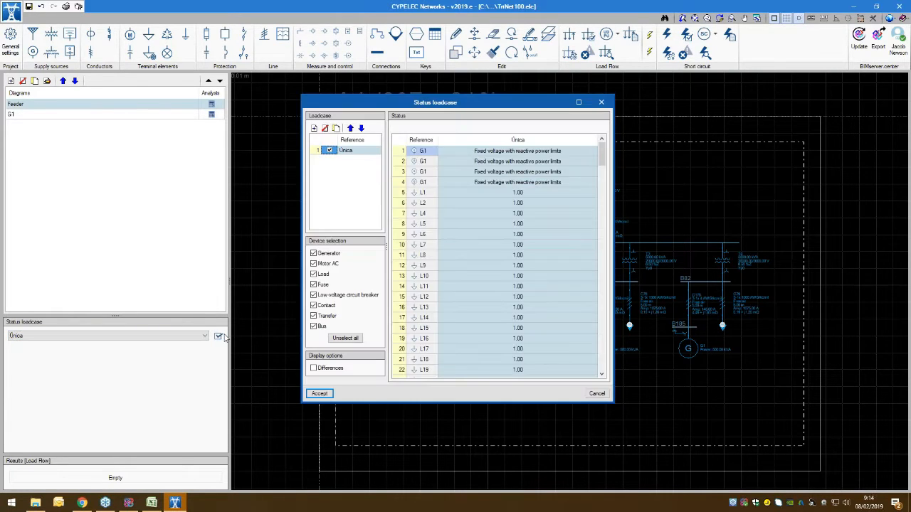
{"action": "left_click_drag", "start_coordinate": [492, 103], "coordinate": [426, 103]}
{"action": "mouse_move", "coordinate": [373, 140]}
{"action": "left_mouse_down"}
{"action": "mouse_move", "coordinate": [415, 141]}
{"action": "mouse_move", "coordinate": [386, 140]}
{"action": "left_mouse_up"}
{"action": "left_click", "coordinate": [248, 128]}
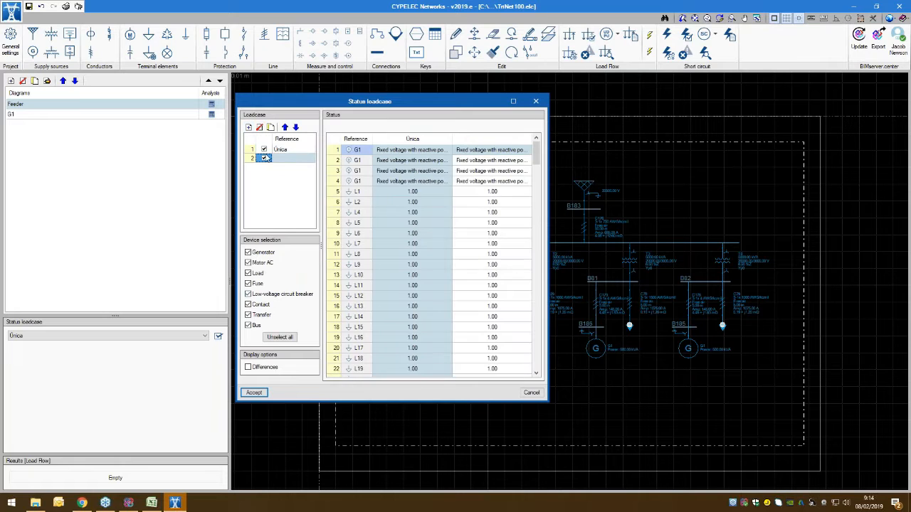
Step: Set the use factor of load L1 to 0.5 in the second loadcase
{"action": "double_click", "coordinate": [496, 193]}
{"action": "type", "text": "0.5"}
{"action": "left_click", "coordinate": [375, 273]}
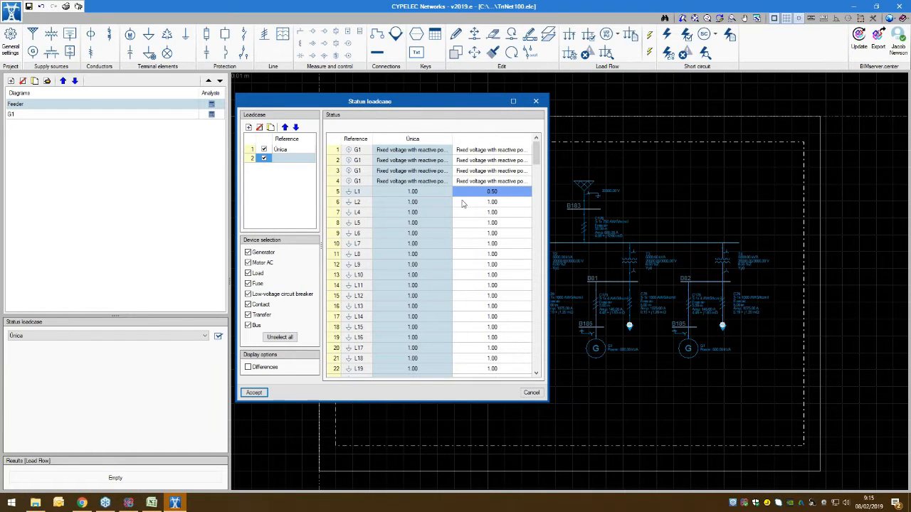
Step: Set load L1's use factor back to 1 in the second loadcase, delete that loadcase and close the editor
{"action": "double_click", "coordinate": [497, 193]}
{"action": "type", "text": "1"}
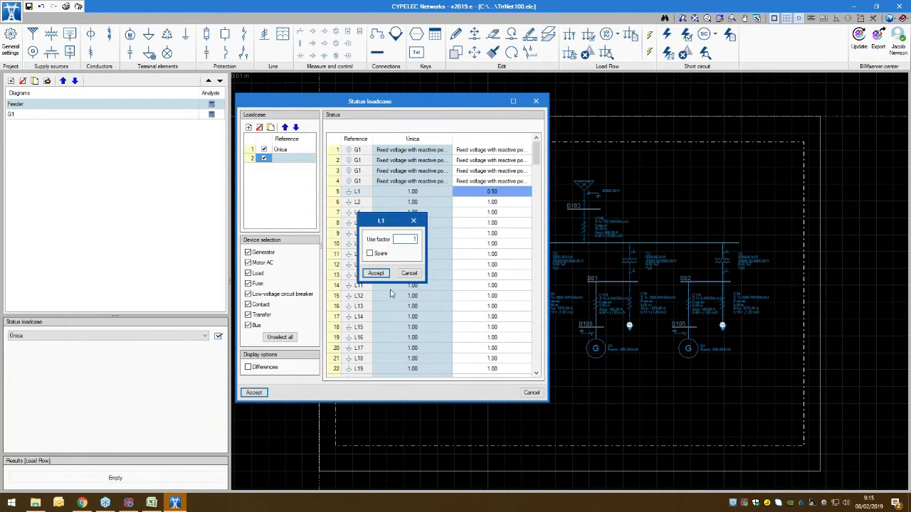
{"action": "left_click", "coordinate": [376, 273]}
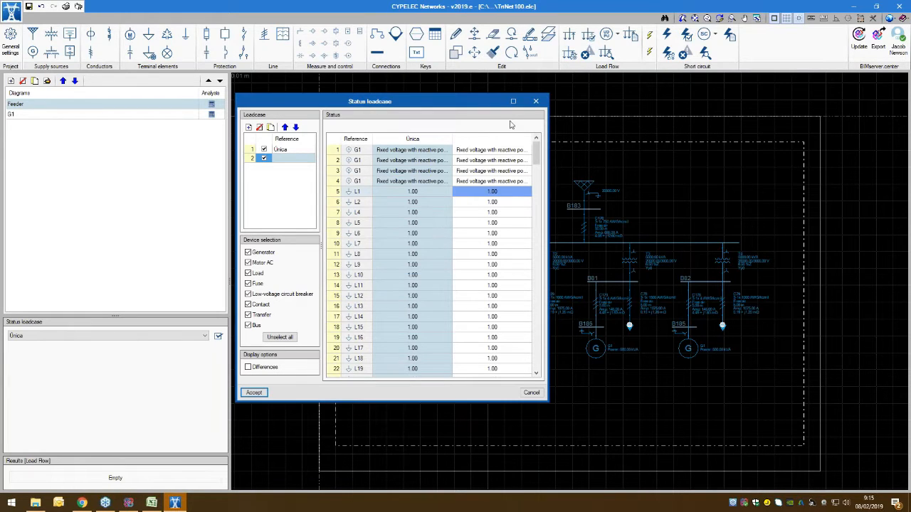
{"action": "left_click", "coordinate": [259, 127]}
{"action": "left_click", "coordinate": [536, 101]}
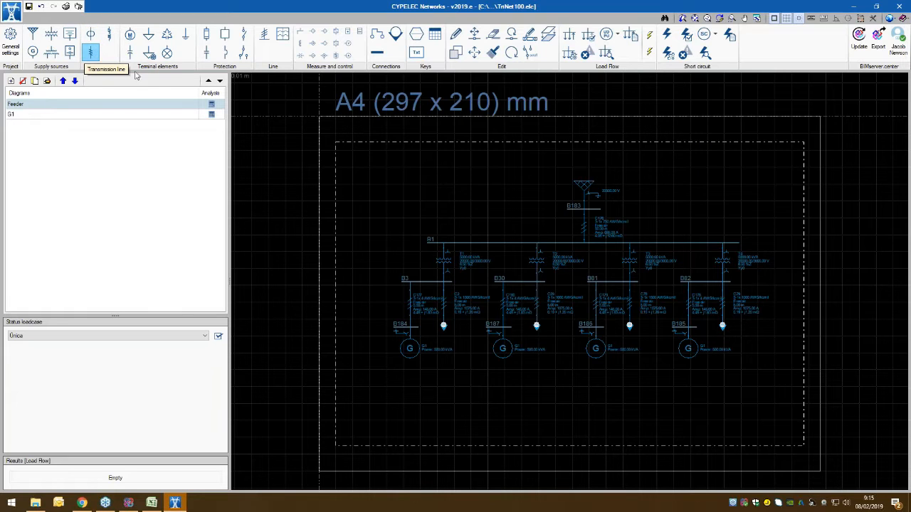
Step: Open the project's general settings and bring up the cable library beside them to view its cable families
{"action": "left_click", "coordinate": [206, 53]}
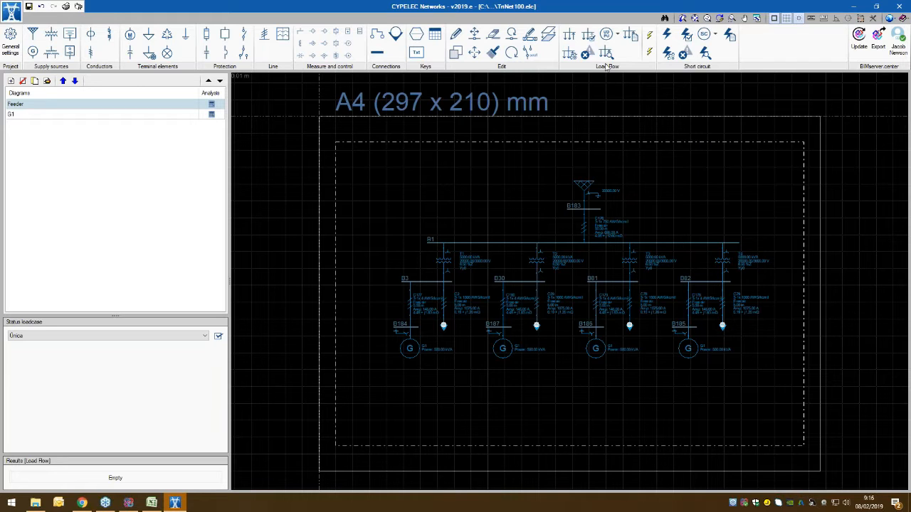
{"action": "middle_click_drag", "start_coordinate": [514, 186], "coordinate": [440, 171]}
{"action": "left_click", "coordinate": [7, 54]}
{"action": "left_click_drag", "start_coordinate": [419, 173], "coordinate": [272, 91]}
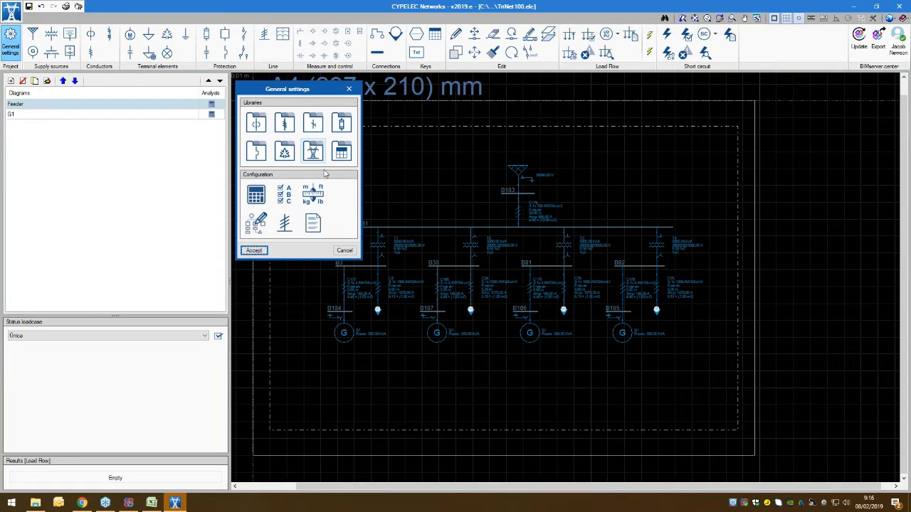
{"action": "left_click", "coordinate": [257, 124]}
{"action": "left_click_drag", "start_coordinate": [306, 108], "coordinate": [387, 103]}
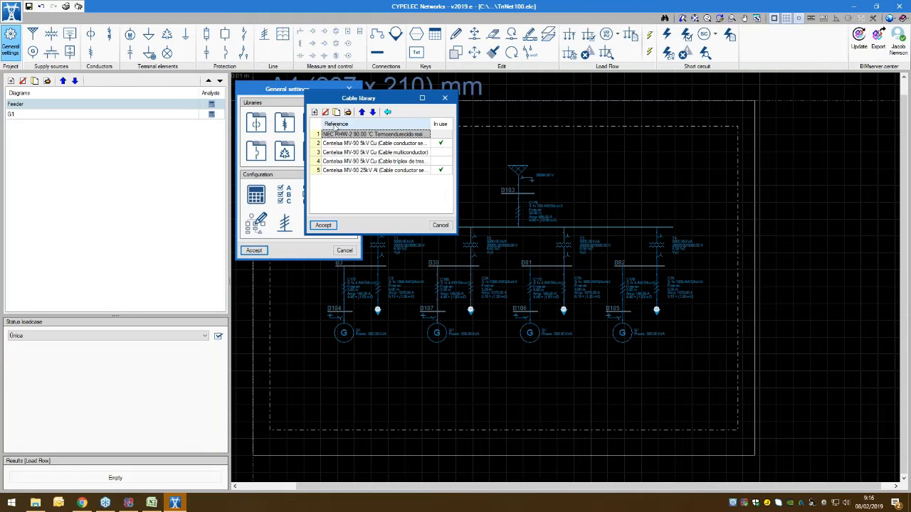
{"action": "left_click_drag", "start_coordinate": [363, 98], "coordinate": [138, 88]}
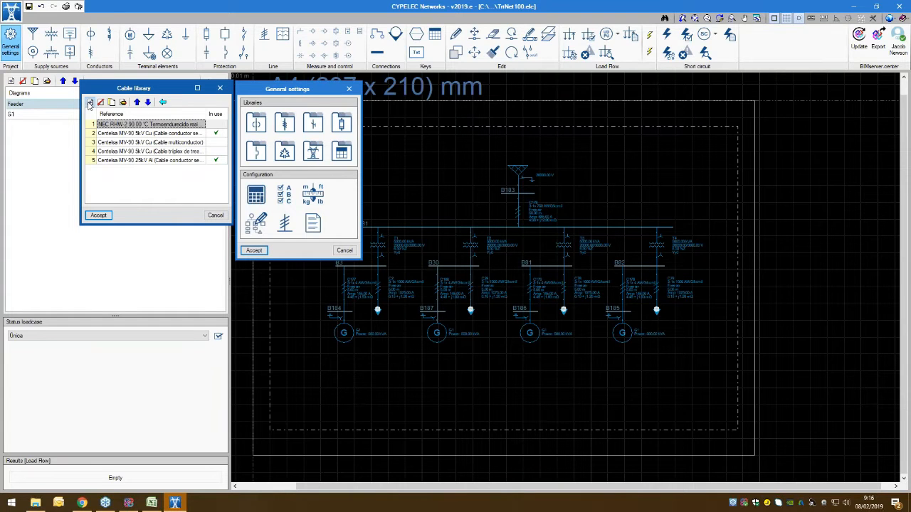
Step: Start a new cable family in the library and open its cables table, resized to fit beside the family settings
{"action": "left_click", "coordinate": [90, 103]}
{"action": "left_click_drag", "start_coordinate": [132, 41], "coordinate": [131, 178]}
{"action": "left_click", "coordinate": [131, 200]}
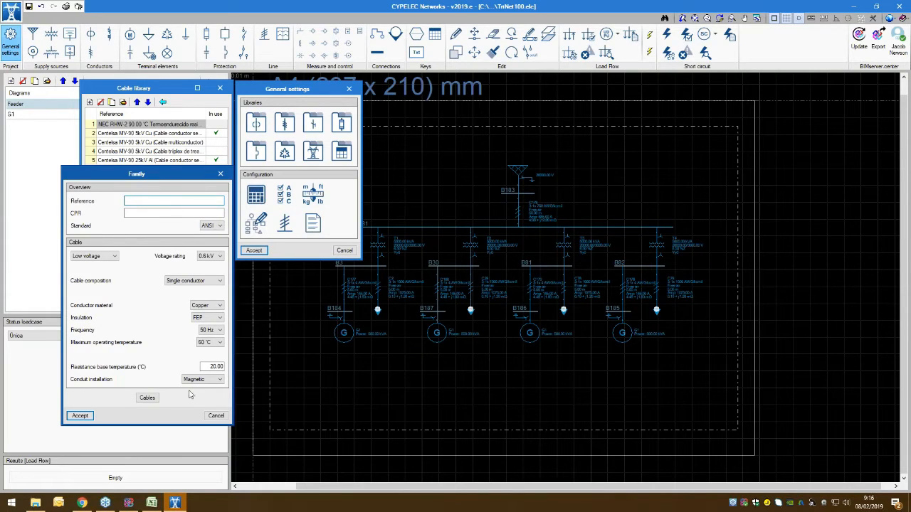
{"action": "left_click", "coordinate": [147, 399]}
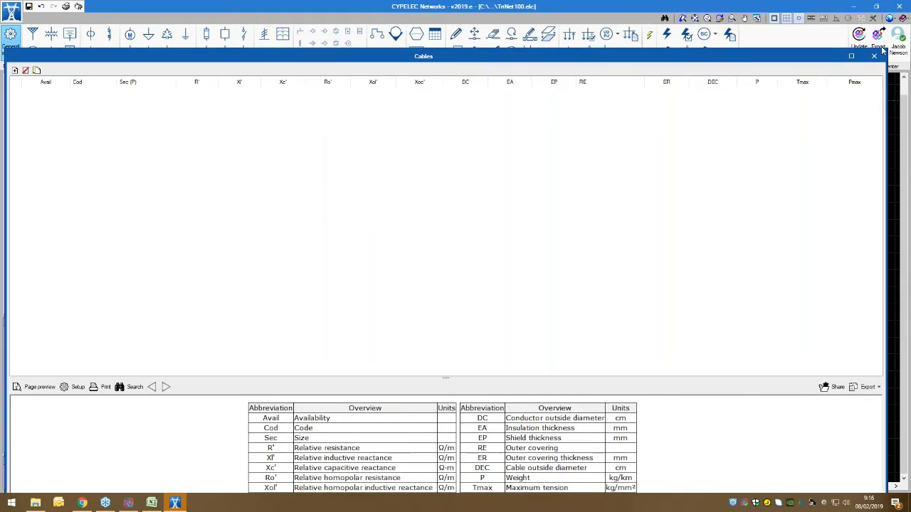
{"action": "left_click_drag", "start_coordinate": [886, 49], "coordinate": [385, 79]}
{"action": "left_click_drag", "start_coordinate": [266, 90], "coordinate": [500, 45]}
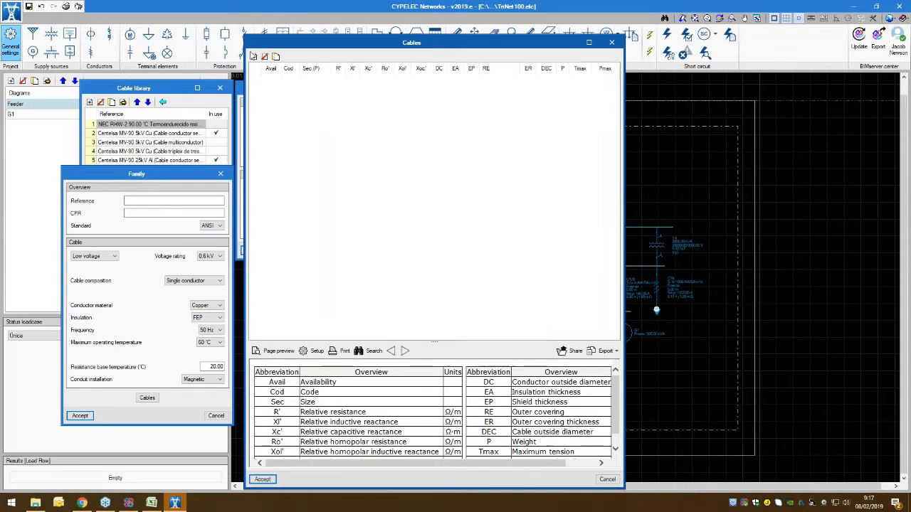
Step: Add a cable entry to the table, review the abbreviations legend, and discard the new family and library changes
{"action": "left_click", "coordinate": [254, 57]}
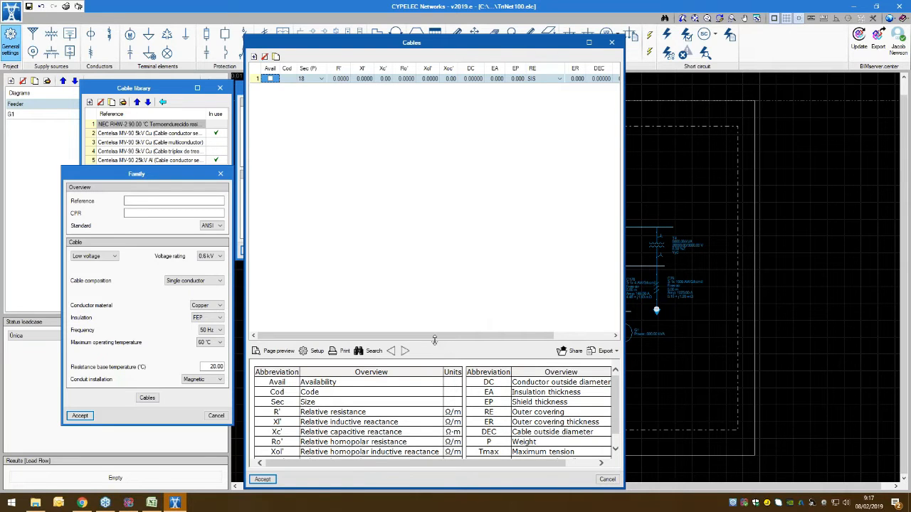
{"action": "left_click_drag", "start_coordinate": [437, 299], "coordinate": [436, 272]}
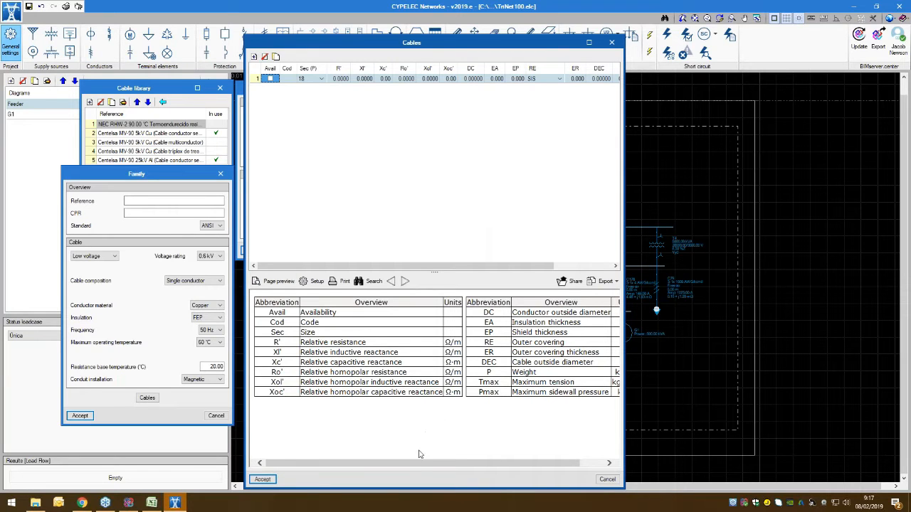
{"action": "left_click_drag", "start_coordinate": [419, 464], "coordinate": [333, 463]}
{"action": "left_click", "coordinate": [606, 479]}
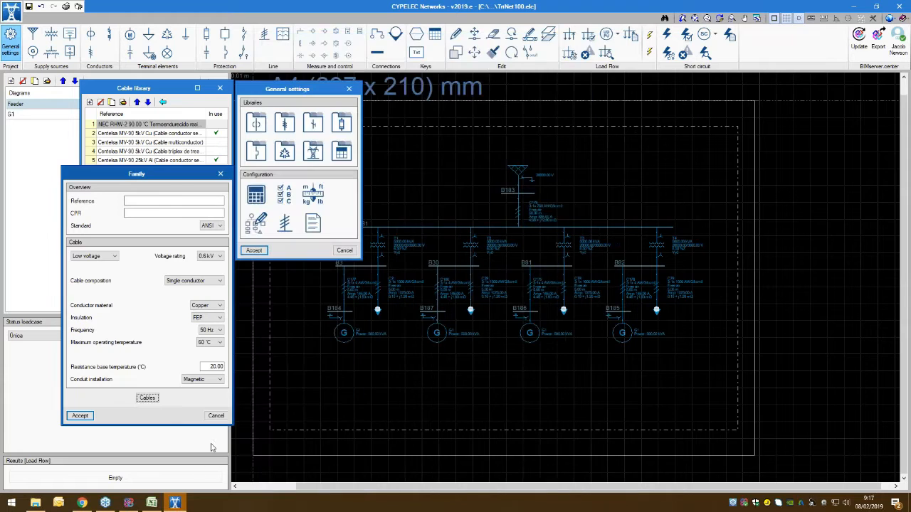
{"action": "left_click", "coordinate": [216, 416]}
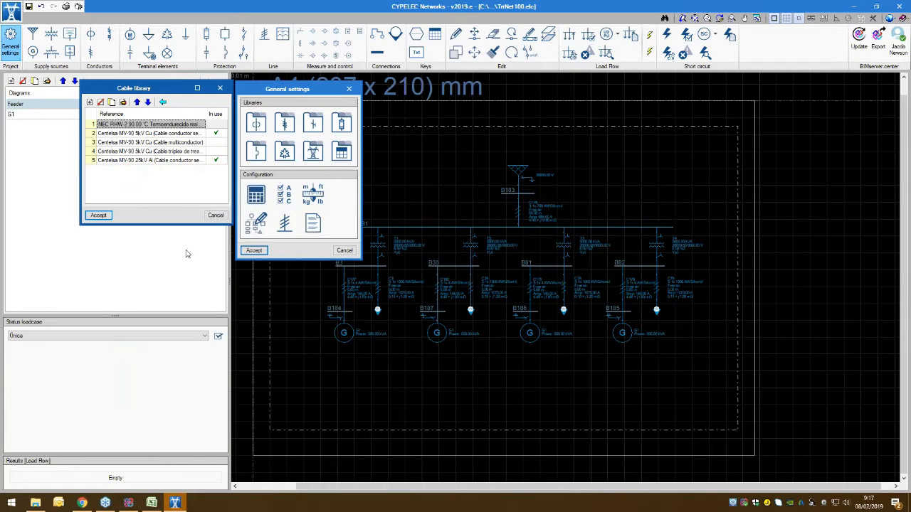
{"action": "left_click", "coordinate": [216, 216]}
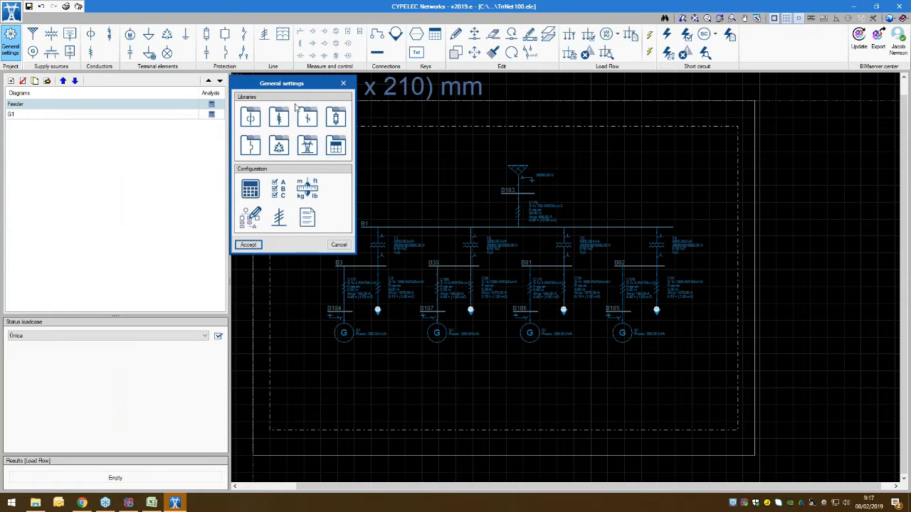
Step: Review the design options for network frequency and base power, read the frequency help, and leave without changes
{"action": "left_click", "coordinate": [250, 189]}
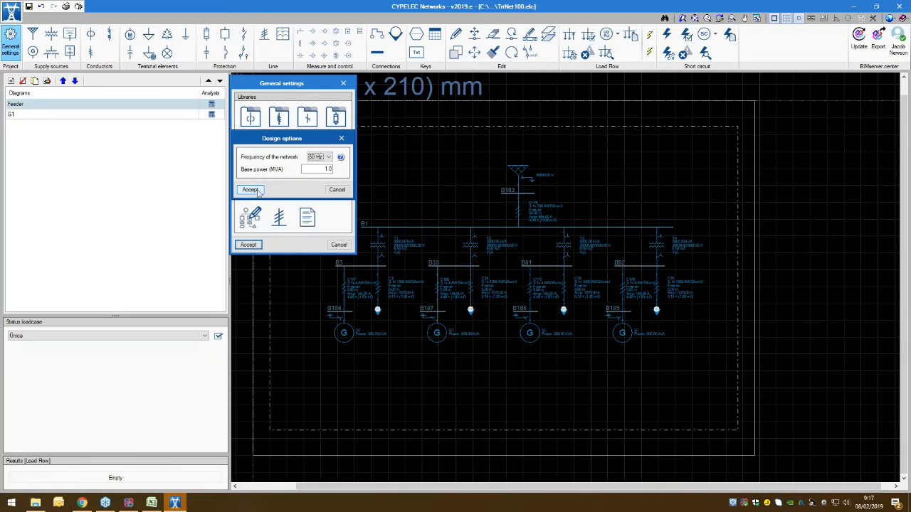
{"action": "left_click_drag", "start_coordinate": [282, 146], "coordinate": [147, 90]}
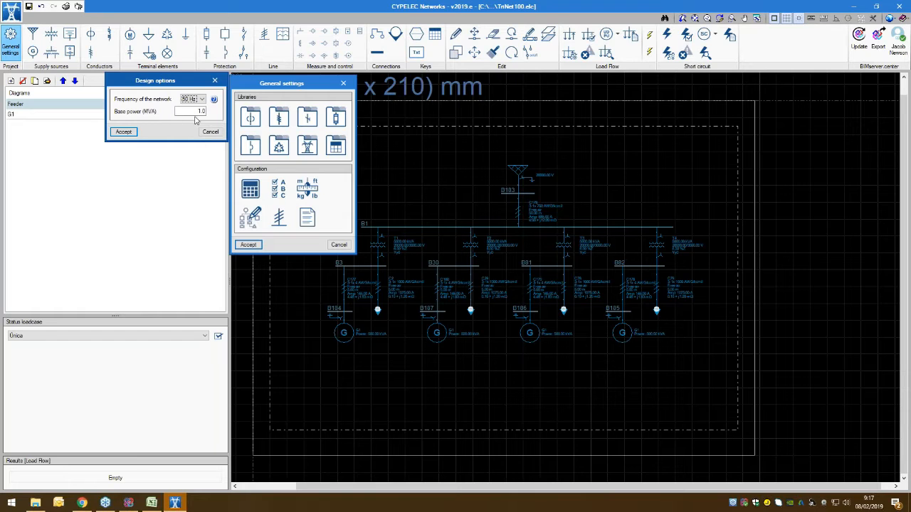
{"action": "left_click", "coordinate": [214, 101]}
{"action": "left_click_drag", "start_coordinate": [199, 81], "coordinate": [197, 149]}
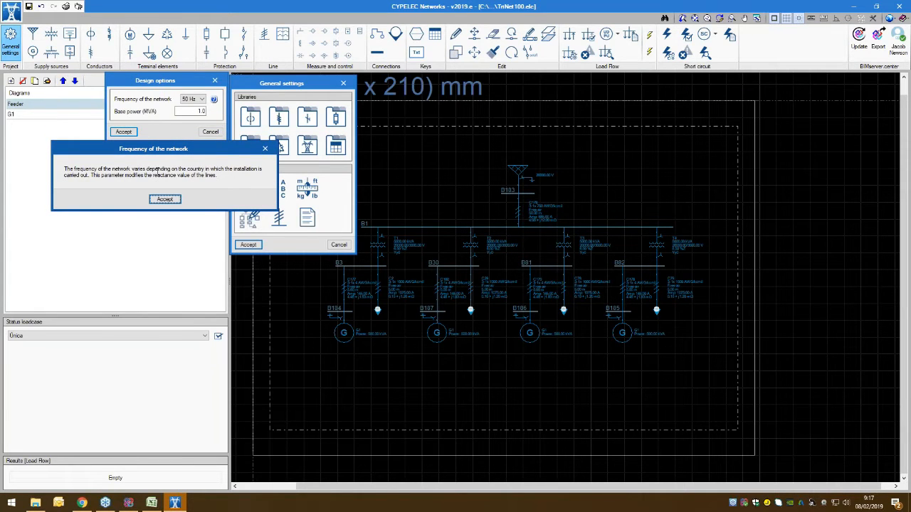
{"action": "left_click_drag", "start_coordinate": [201, 150], "coordinate": [201, 152]}
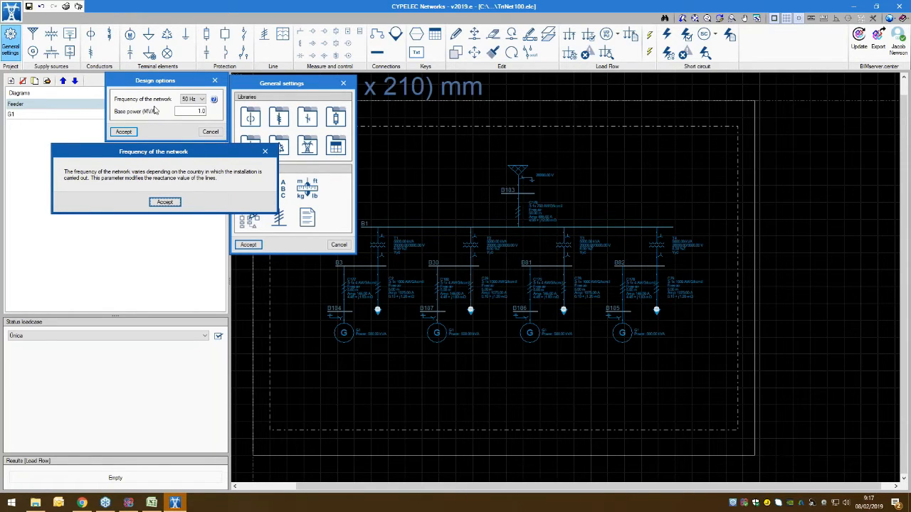
{"action": "left_click", "coordinate": [162, 203]}
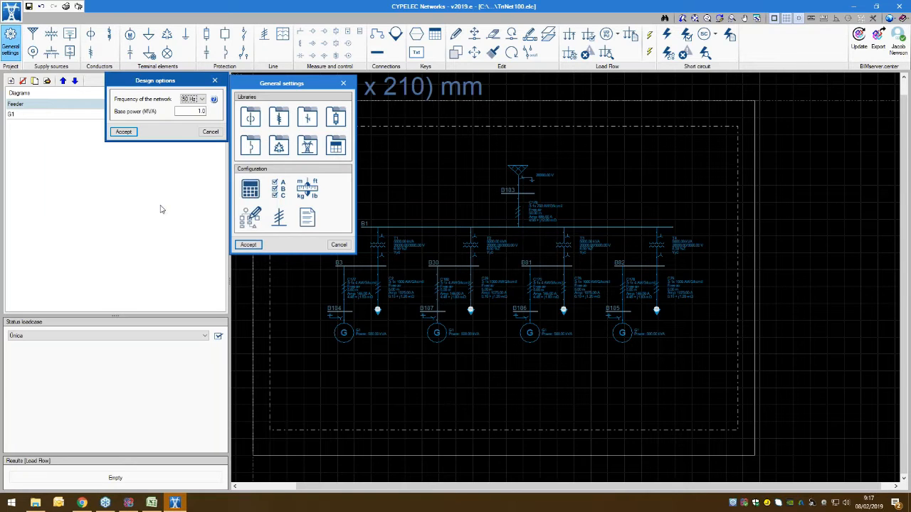
{"action": "left_click", "coordinate": [209, 132]}
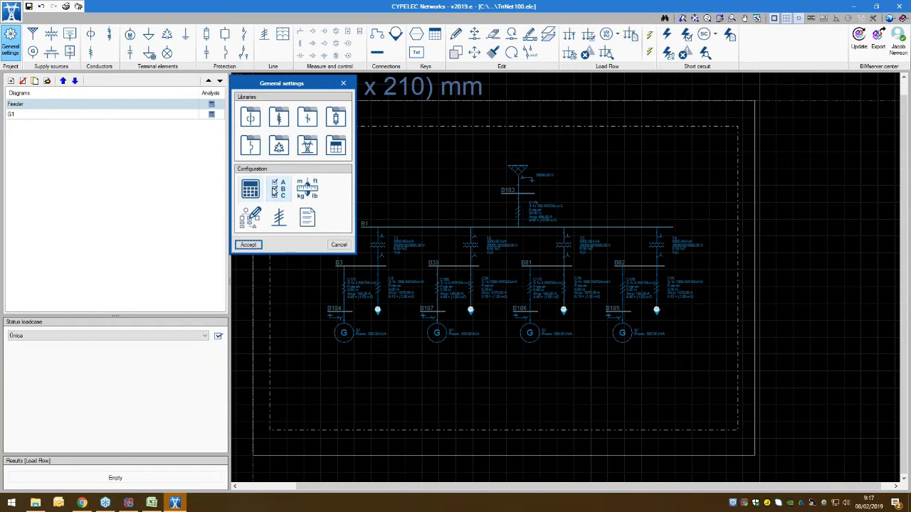
Step: Review the active line checks for load flow and short circuit
{"action": "left_click", "coordinate": [273, 190]}
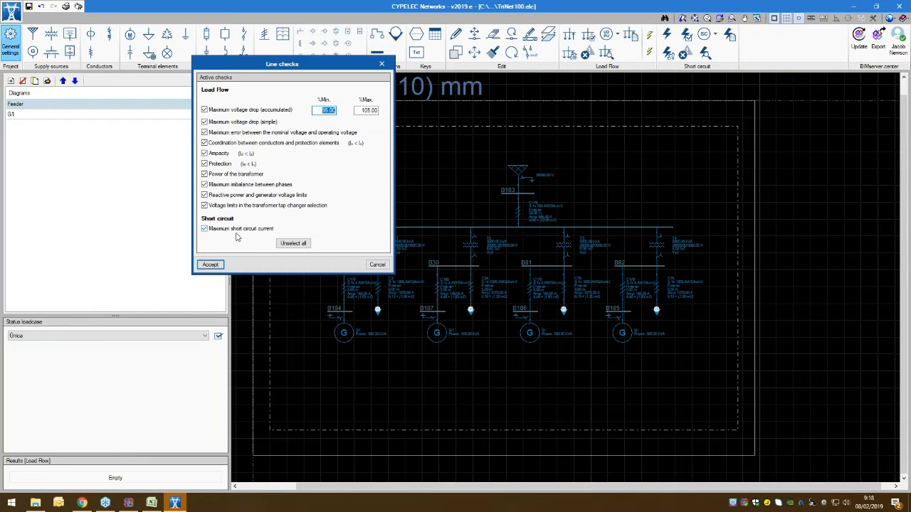
{"action": "left_click", "coordinate": [210, 264]}
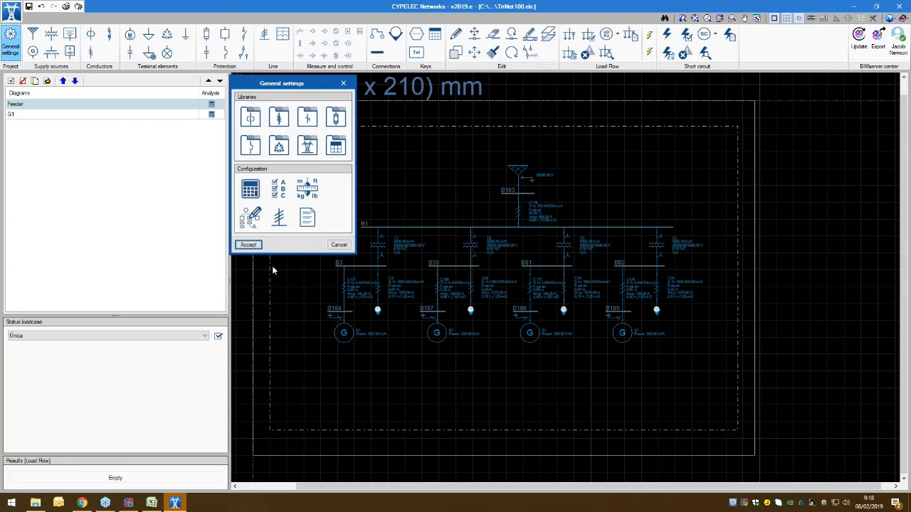
Step: Examine the units settings for the supply source, including impedance units, decimal digits and predefined unit systems, and leave without changes
{"action": "left_click", "coordinate": [306, 197]}
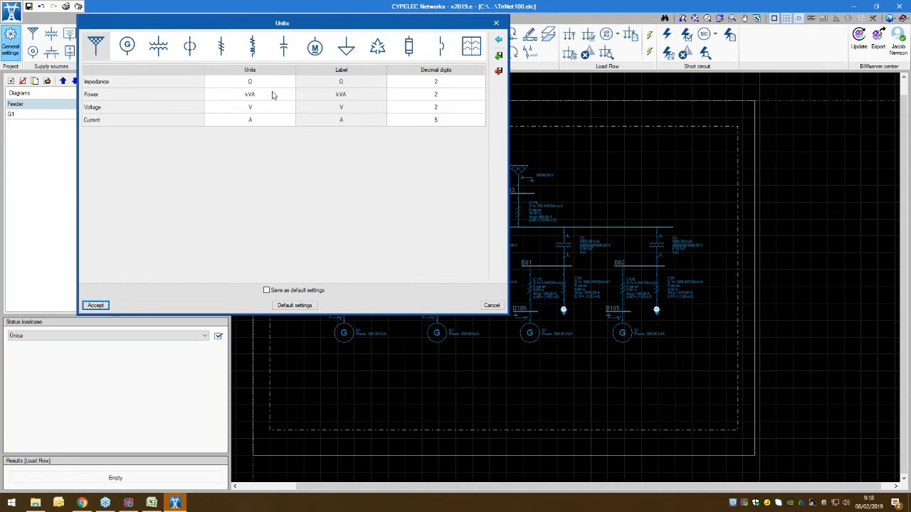
{"action": "left_click", "coordinate": [128, 52]}
{"action": "left_click", "coordinate": [104, 54]}
{"action": "left_click", "coordinate": [275, 83]}
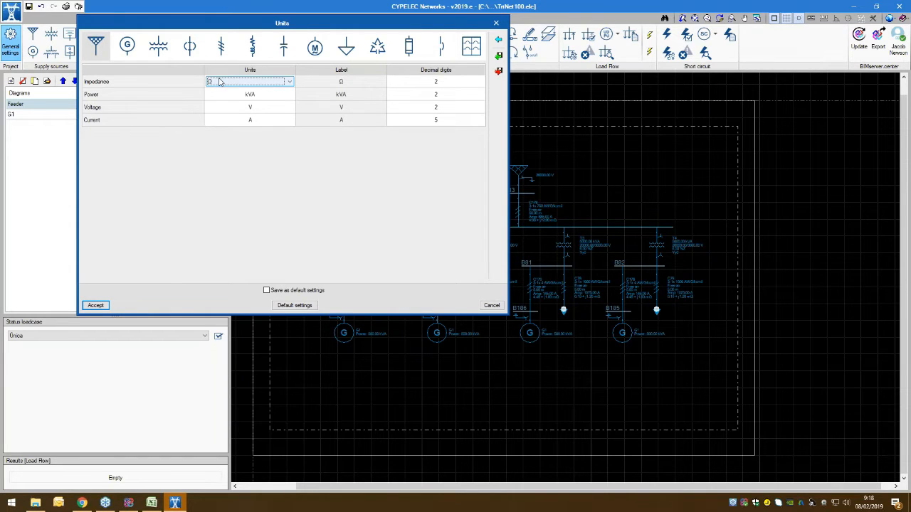
{"action": "left_click", "coordinate": [269, 83]}
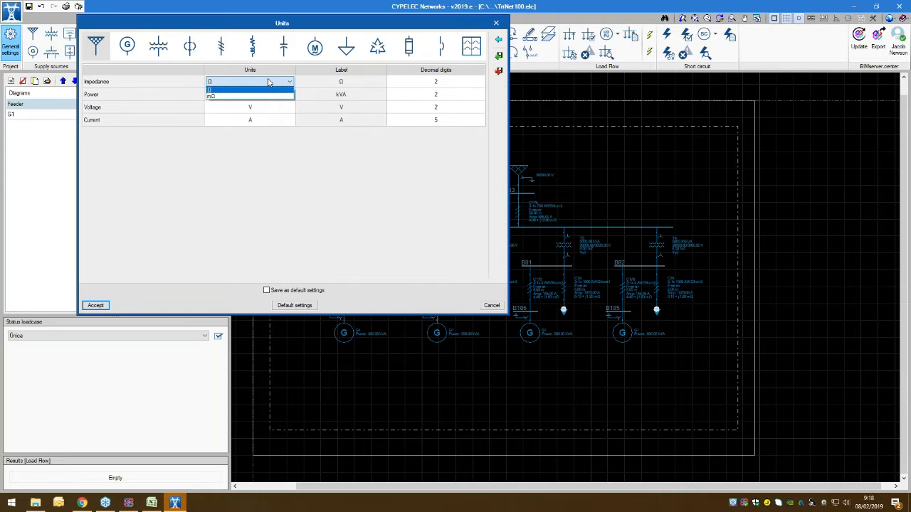
{"action": "left_click", "coordinate": [269, 83]}
{"action": "left_click", "coordinate": [421, 85]}
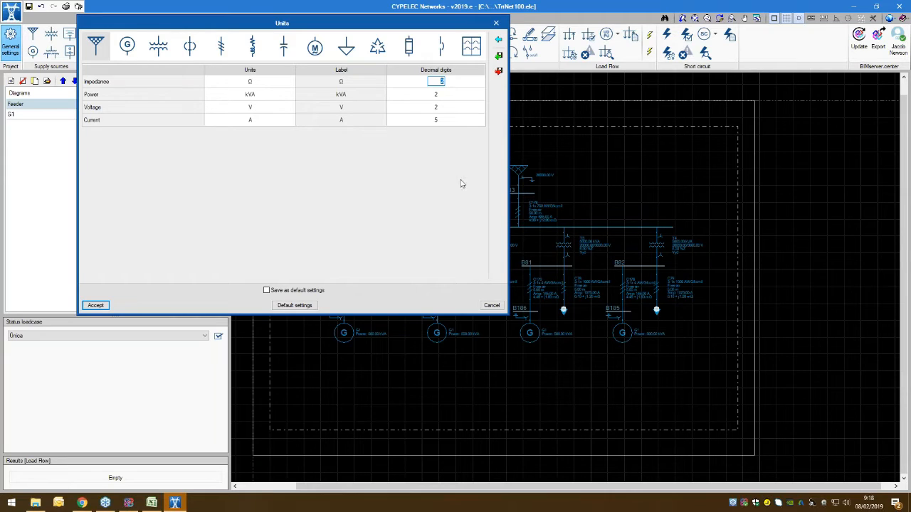
{"action": "left_click", "coordinate": [498, 42]}
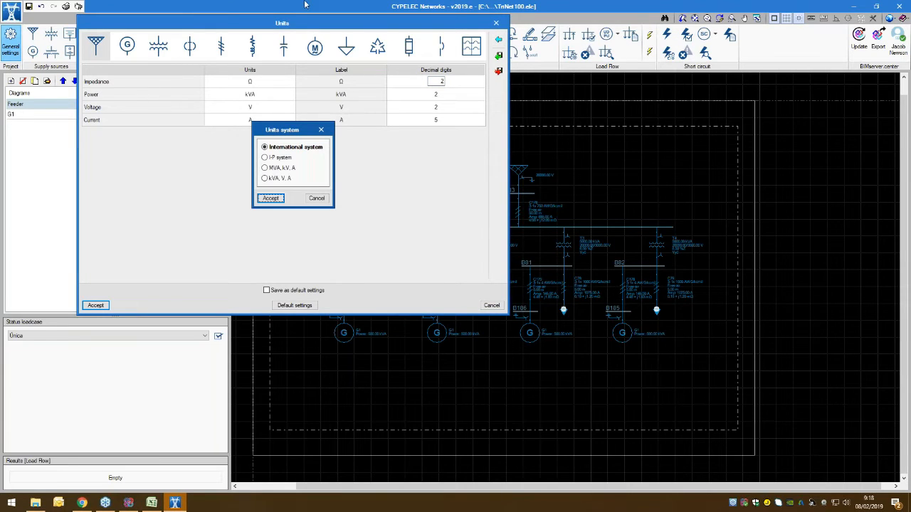
{"action": "left_click", "coordinate": [314, 200]}
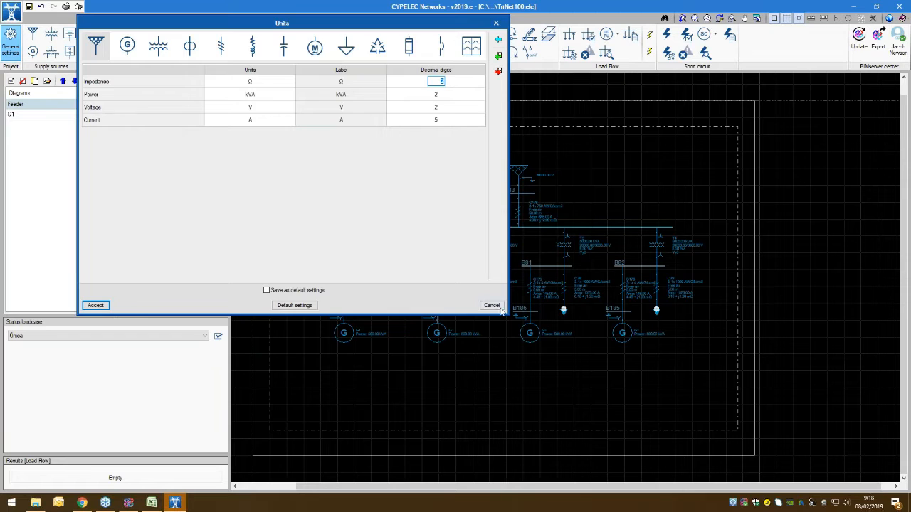
{"action": "left_click", "coordinate": [492, 306]}
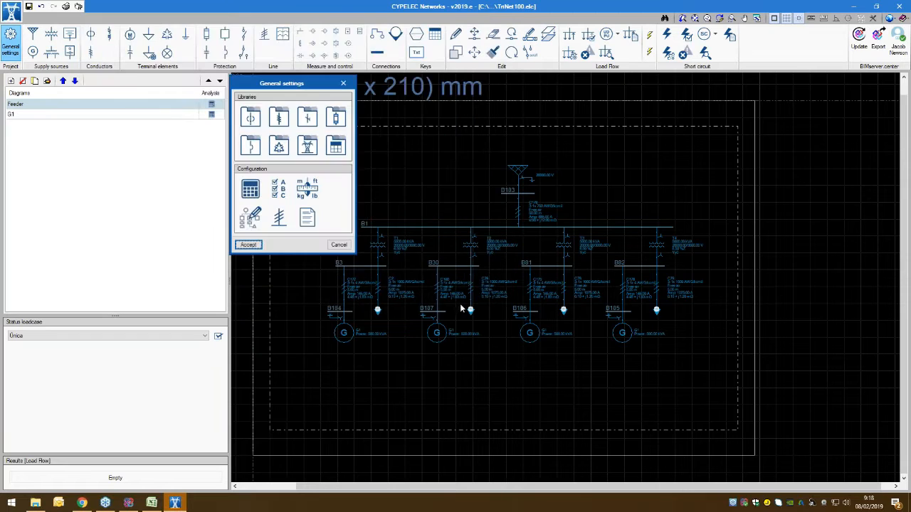
Step: Deselect all 2-winding transformer labels in the drawing options, apply the settings and inspect the transformers on the Feeder diagram
{"action": "left_click", "coordinate": [246, 226]}
{"action": "left_click_drag", "start_coordinate": [304, 20], "coordinate": [273, 20]}
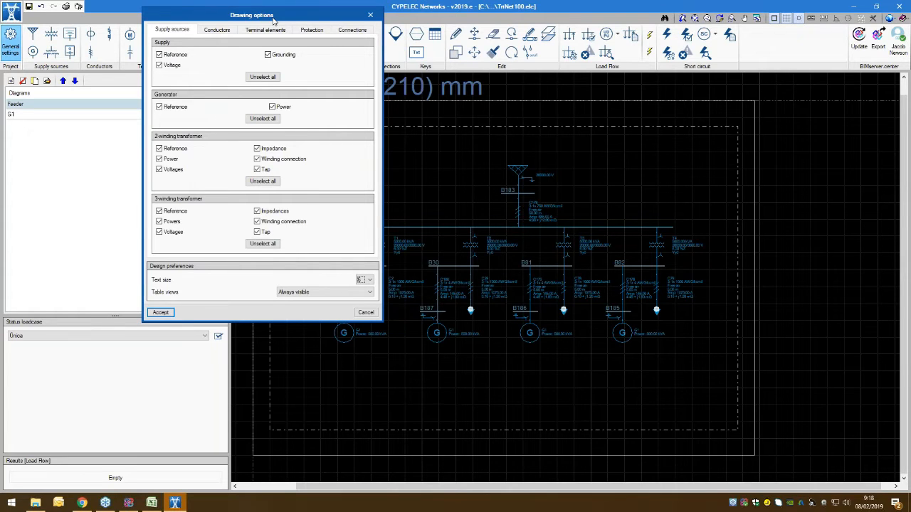
{"action": "left_click_drag", "start_coordinate": [281, 14], "coordinate": [227, 36]}
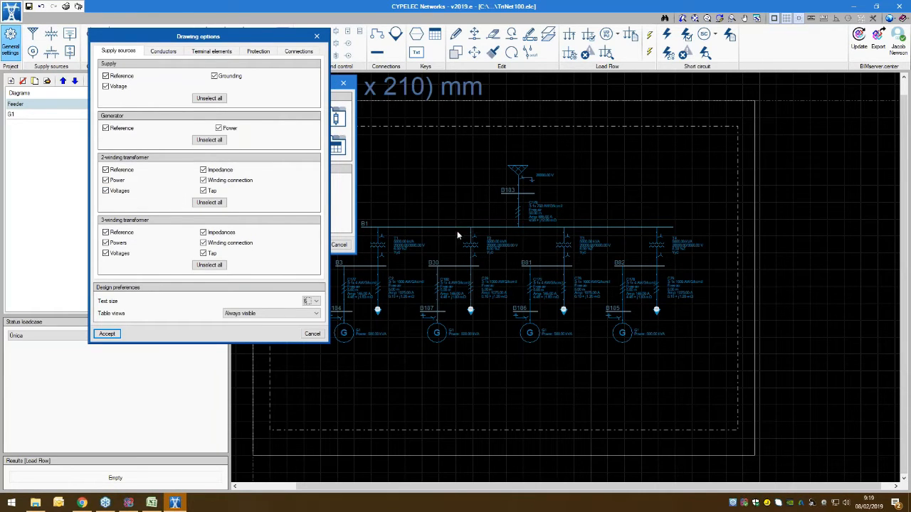
{"action": "left_click", "coordinate": [215, 202]}
{"action": "left_click", "coordinate": [108, 334]}
{"action": "left_click", "coordinate": [249, 245]}
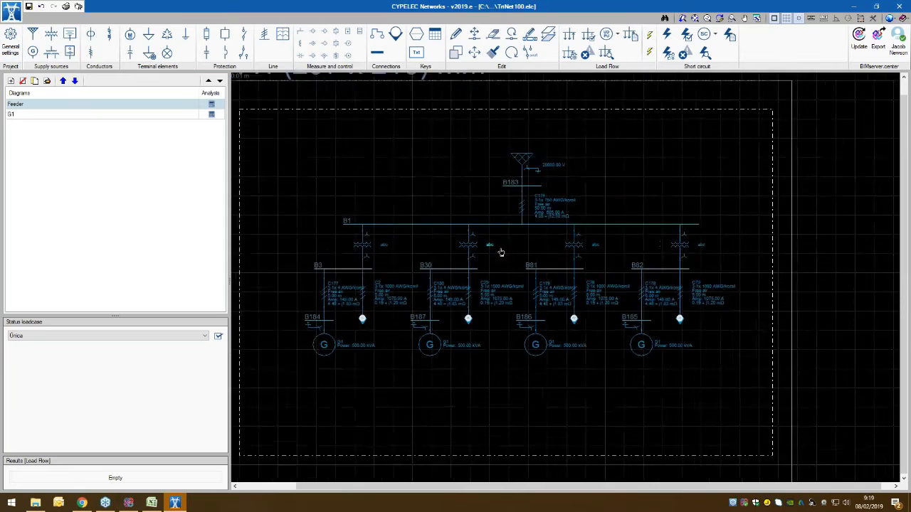
{"action": "scroll", "coordinate": [498, 249], "scroll_direction": "up", "scroll_amount": 3}
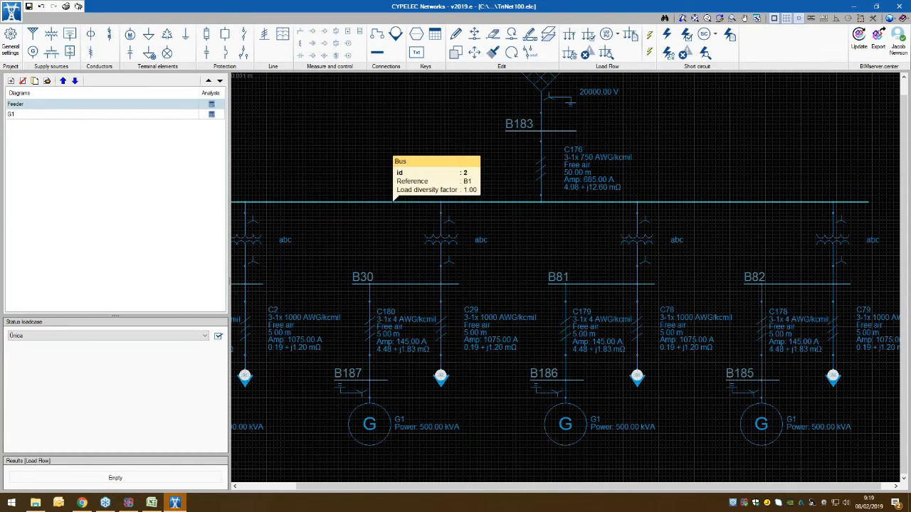
{"action": "scroll", "coordinate": [482, 204], "scroll_direction": "down", "scroll_amount": 2}
{"action": "scroll", "coordinate": [542, 214], "scroll_direction": "down", "scroll_amount": 3}
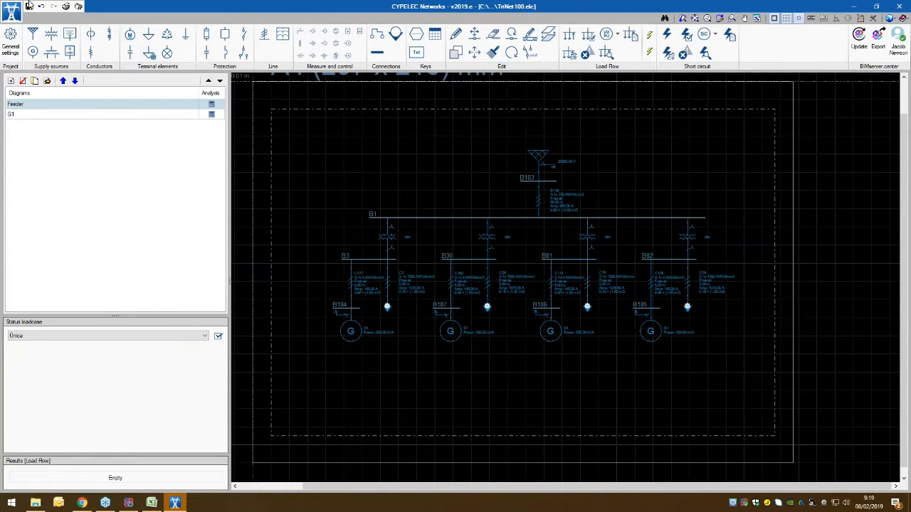
Step: Reselect the 2-winding transformer labels in the drawing options: reference, power, voltages, impedance, winding connection and tap
{"action": "left_click", "coordinate": [11, 43]}
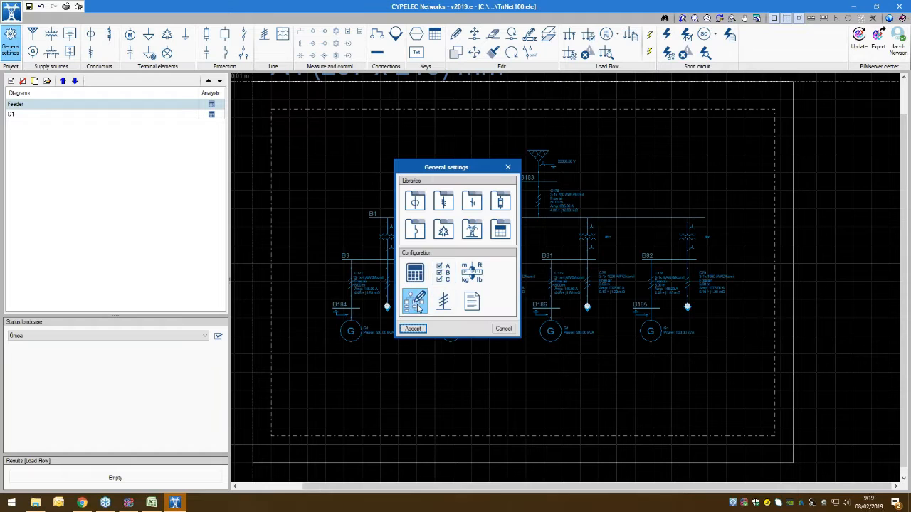
{"action": "left_click", "coordinate": [417, 300]}
{"action": "left_click", "coordinate": [363, 233]}
{"action": "left_click", "coordinate": [362, 243]}
{"action": "left_click", "coordinate": [362, 253]}
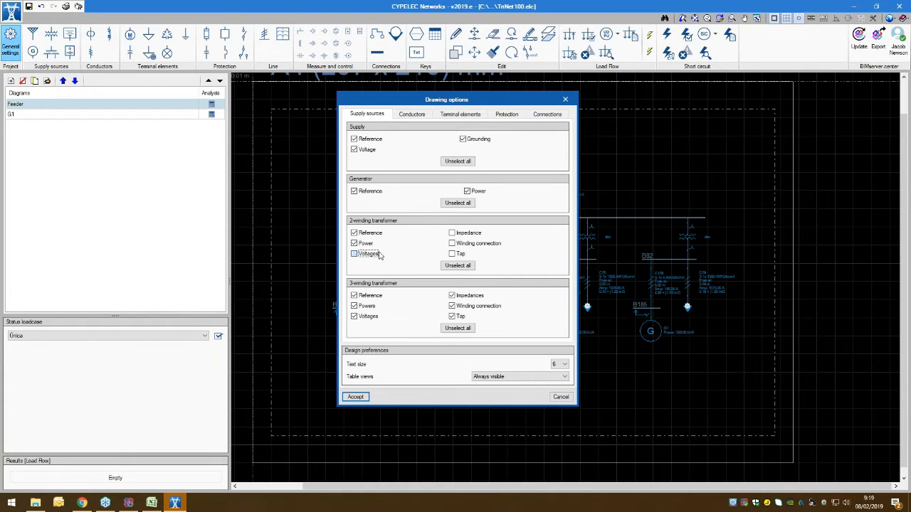
{"action": "left_click", "coordinate": [462, 233]}
{"action": "left_click", "coordinate": [459, 254]}
Step: Review the drawing options for conductors, terminal elements and connections, then apply the drawing settings to the Feeder diagram
{"action": "left_click", "coordinate": [424, 116]}
{"action": "left_click", "coordinate": [475, 116]}
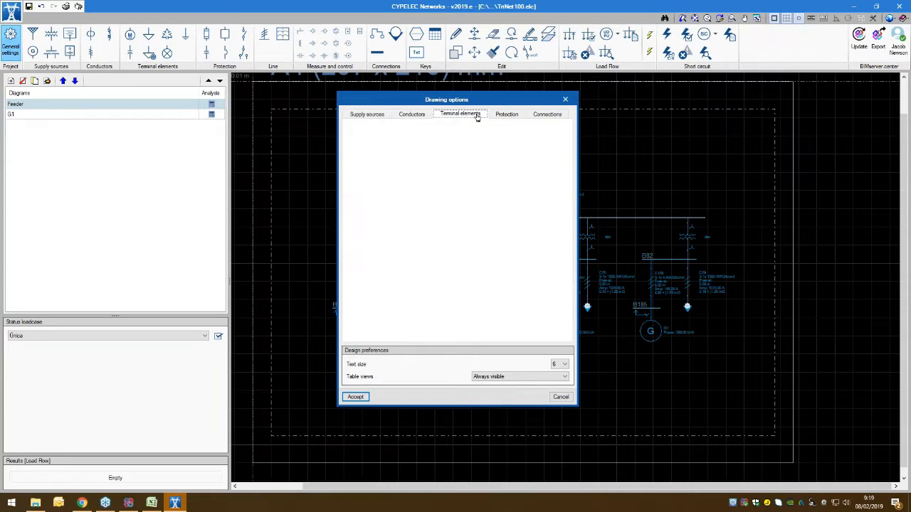
{"action": "left_click", "coordinate": [546, 115]}
{"action": "left_click_drag", "start_coordinate": [445, 104], "coordinate": [249, 86]}
{"action": "left_click", "coordinate": [147, 378]}
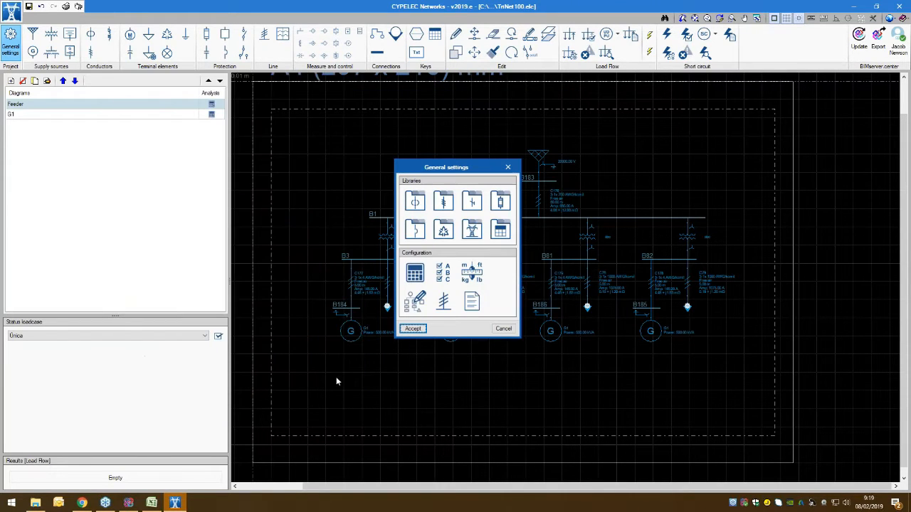
{"action": "left_click", "coordinate": [423, 330]}
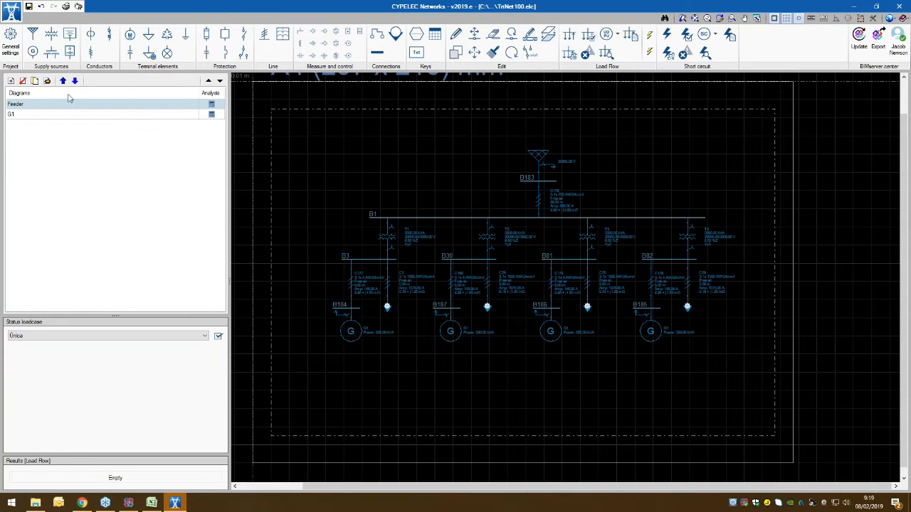
Step: Review the default properties of a new supply and read its short circuit and impedance calculation report, then accept the properties
{"action": "left_click", "coordinate": [31, 37]}
{"action": "left_click_drag", "start_coordinate": [472, 97], "coordinate": [290, 80]}
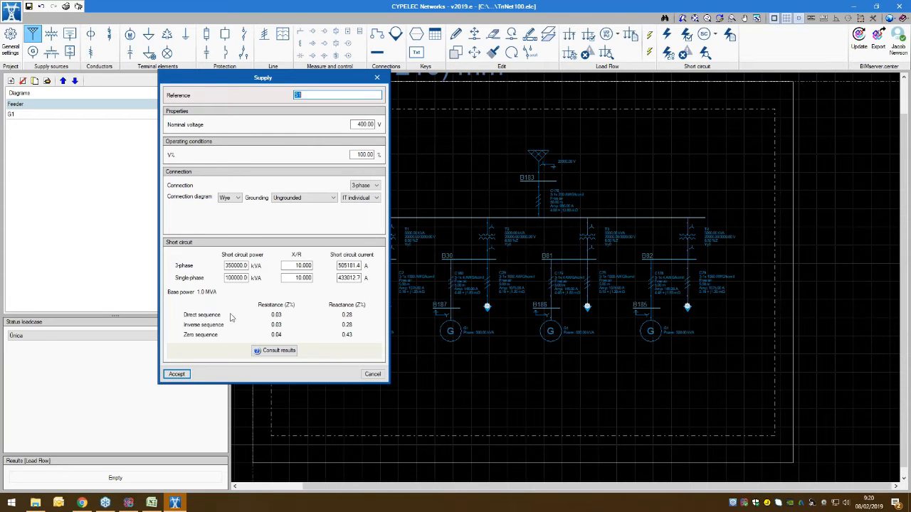
{"action": "left_click", "coordinate": [285, 355]}
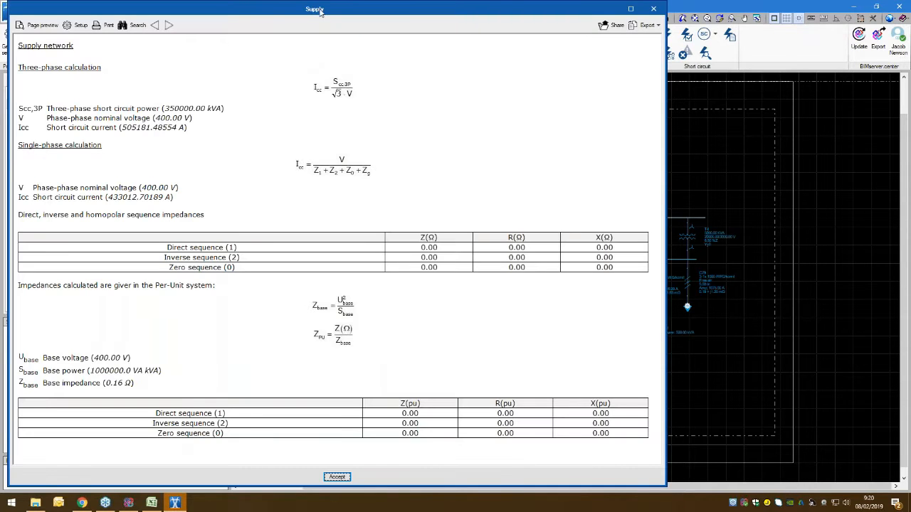
{"action": "left_click_drag", "start_coordinate": [324, 5], "coordinate": [443, 73]}
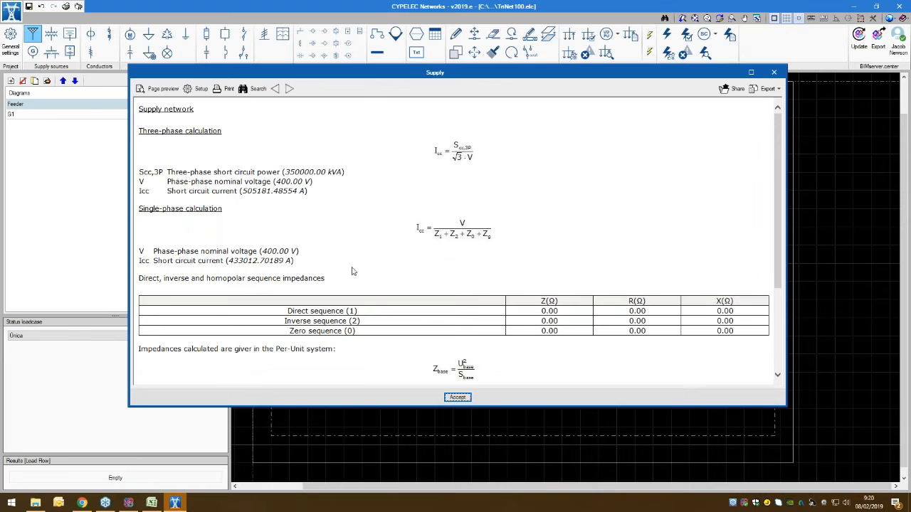
{"action": "scroll", "coordinate": [531, 261], "scroll_direction": "down", "scroll_amount": 4}
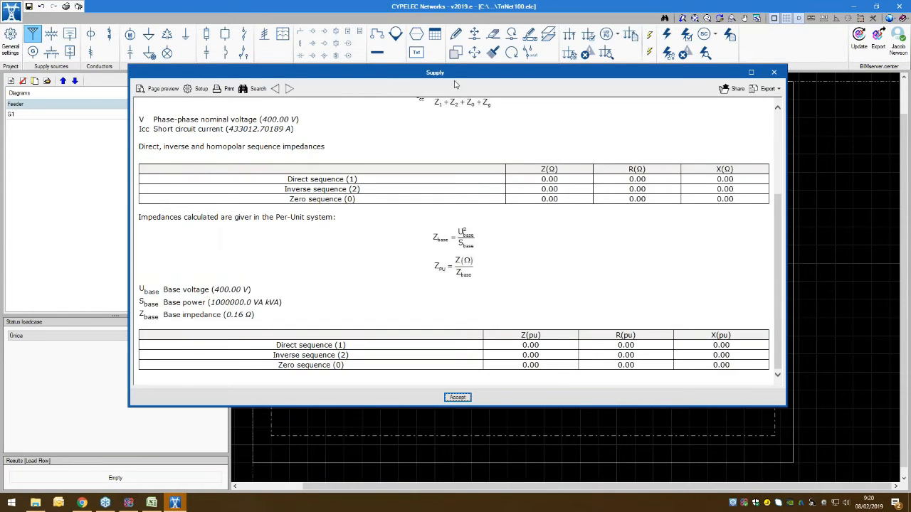
{"action": "left_click_drag", "start_coordinate": [457, 78], "coordinate": [451, 226]}
{"action": "left_click_drag", "start_coordinate": [452, 96], "coordinate": [455, 51]}
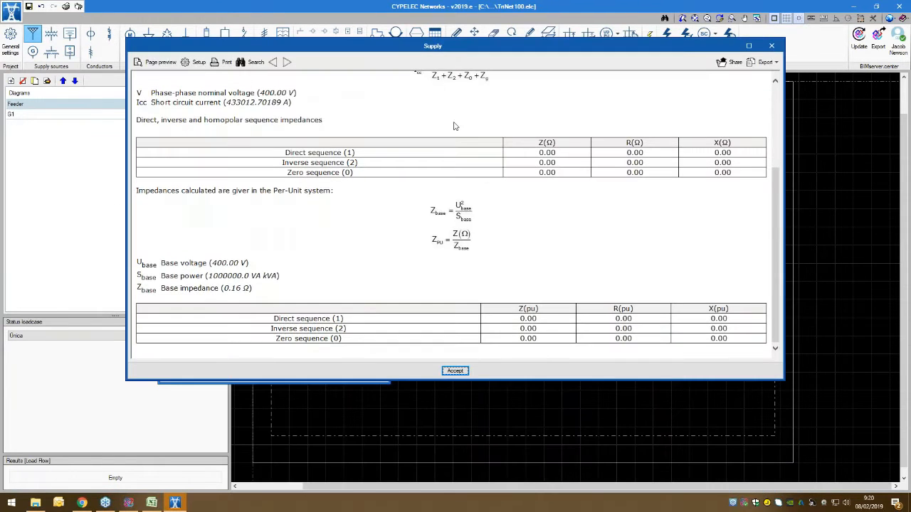
{"action": "left_click", "coordinate": [455, 372]}
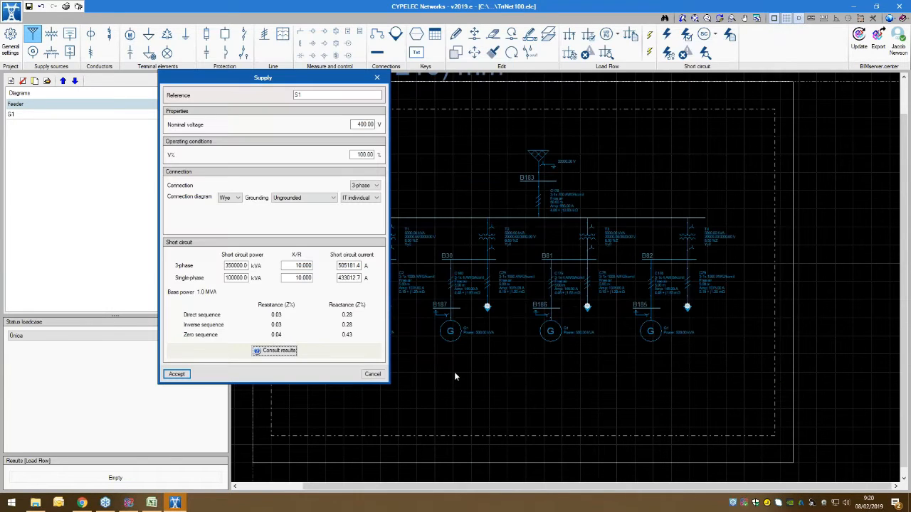
{"action": "left_click", "coordinate": [176, 374]}
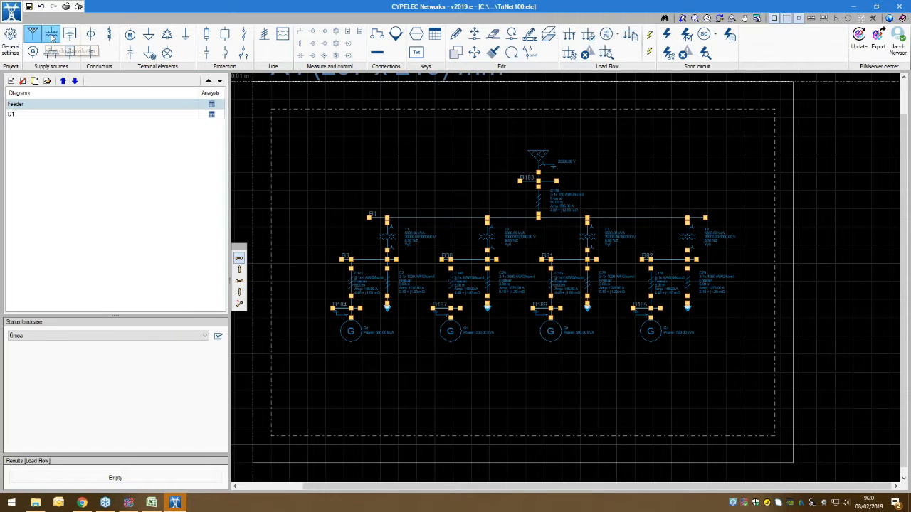
Step: Begin defining a new 2-winding transformer, go through its power and voltage values, and fill in the suggested impedances
{"action": "left_click", "coordinate": [52, 34]}
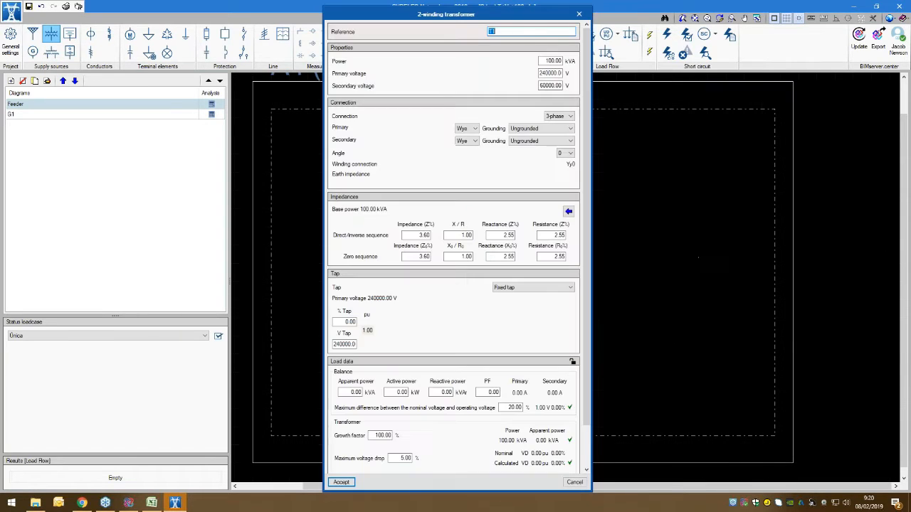
{"action": "left_click_drag", "start_coordinate": [476, 14], "coordinate": [372, 11]}
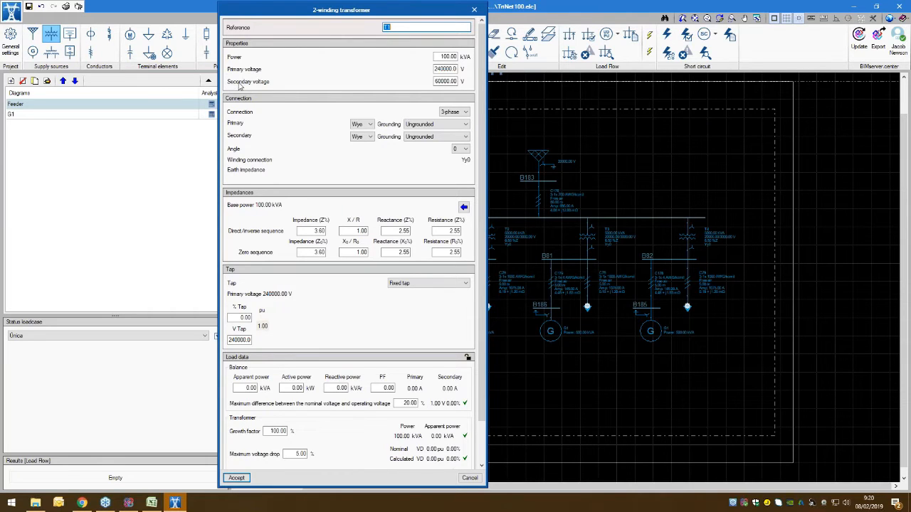
{"action": "key", "text": "Tab"}
{"action": "key", "text": "Tab"}
{"action": "key", "text": "Tab"}
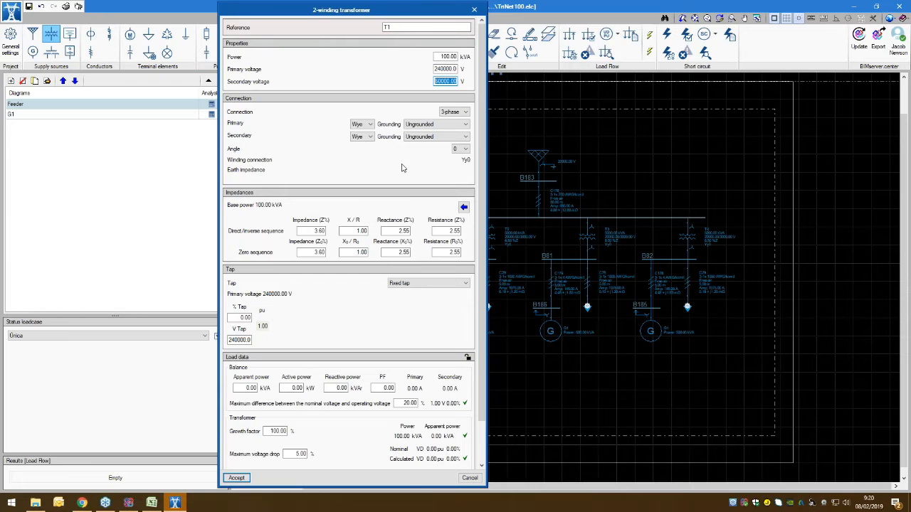
{"action": "left_click", "coordinate": [464, 207]}
Step: Examine the tap options, load data and transformer limits of the new 2-winding transformer, and leave without creating it
{"action": "left_click", "coordinate": [403, 284]}
{"action": "left_click", "coordinate": [403, 290]}
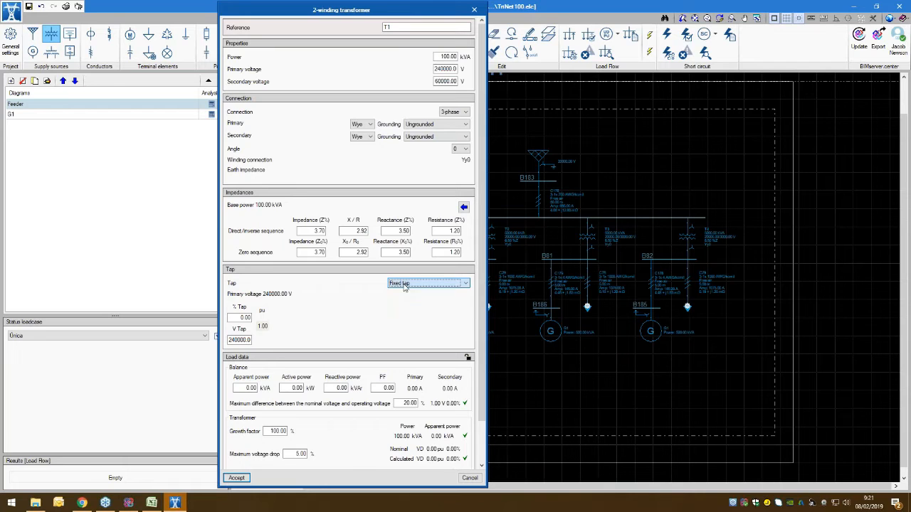
{"action": "scroll", "coordinate": [346, 439], "scroll_direction": "down", "scroll_amount": 1}
{"action": "scroll", "coordinate": [347, 439], "scroll_direction": "down", "scroll_amount": 1}
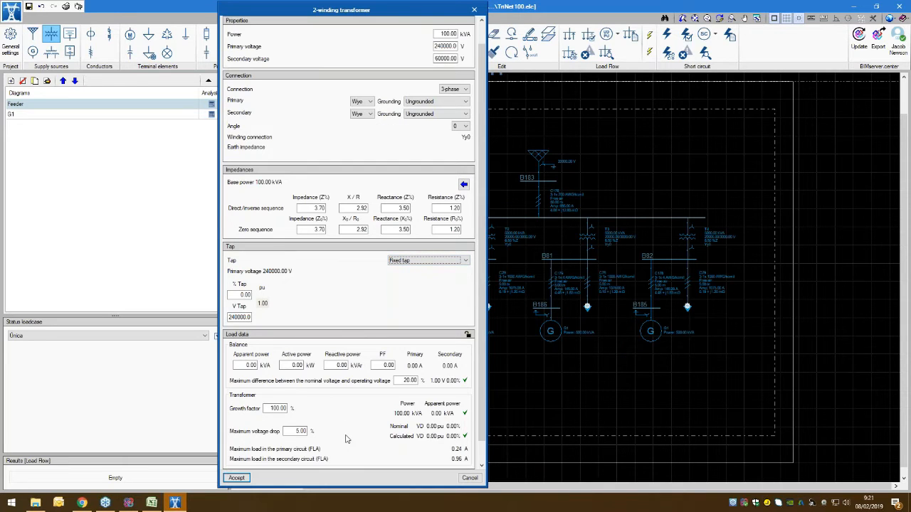
{"action": "scroll", "coordinate": [347, 439], "scroll_direction": "down", "scroll_amount": 1}
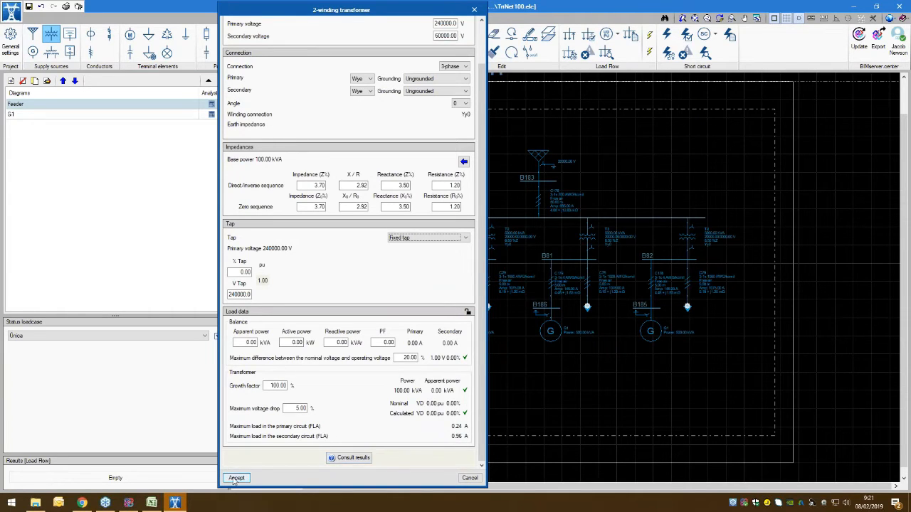
{"action": "left_click", "coordinate": [470, 478]}
Step: Inspect the properties of existing transformer T3 on the Feeder diagram, including its impedances and load data, and leave without changes
{"action": "middle_click_drag", "start_coordinate": [531, 376], "coordinate": [412, 395]}
{"action": "scroll", "coordinate": [508, 283], "scroll_direction": "up", "scroll_amount": 2}
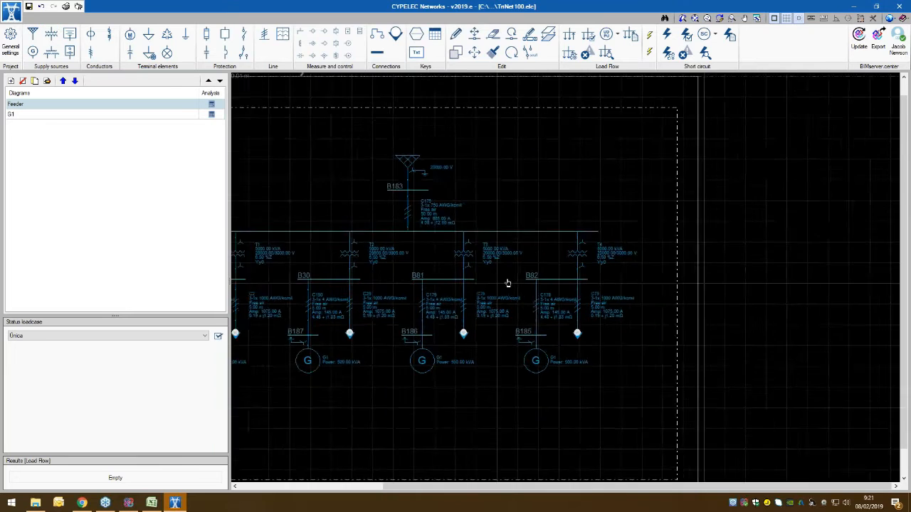
{"action": "left_click", "coordinate": [418, 231]}
{"action": "left_click_drag", "start_coordinate": [438, 7], "coordinate": [189, 6]}
{"action": "scroll", "coordinate": [143, 213], "scroll_direction": "down", "scroll_amount": 1}
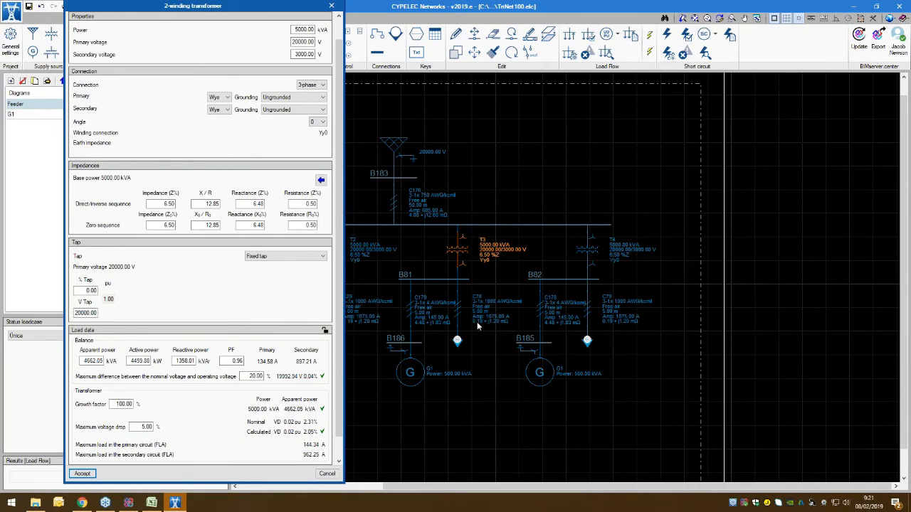
{"action": "scroll", "coordinate": [326, 456], "scroll_direction": "down", "scroll_amount": 1}
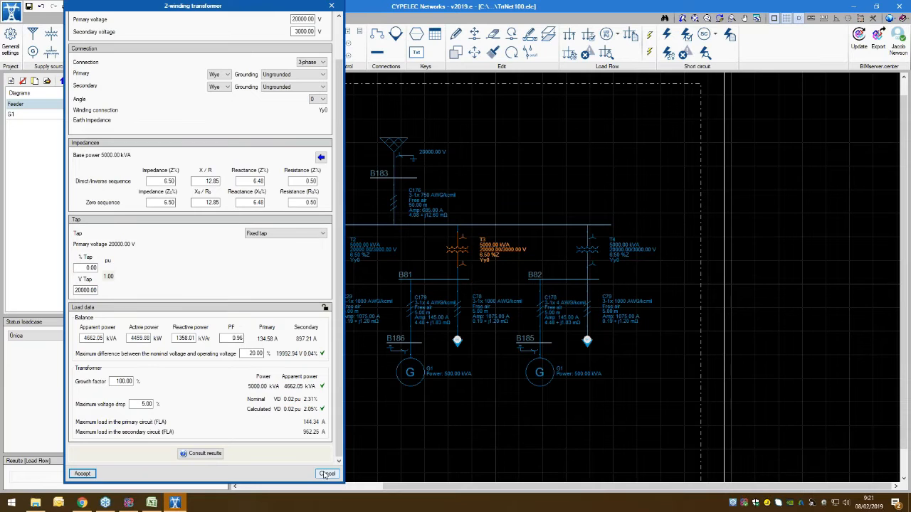
{"action": "left_click", "coordinate": [326, 476]}
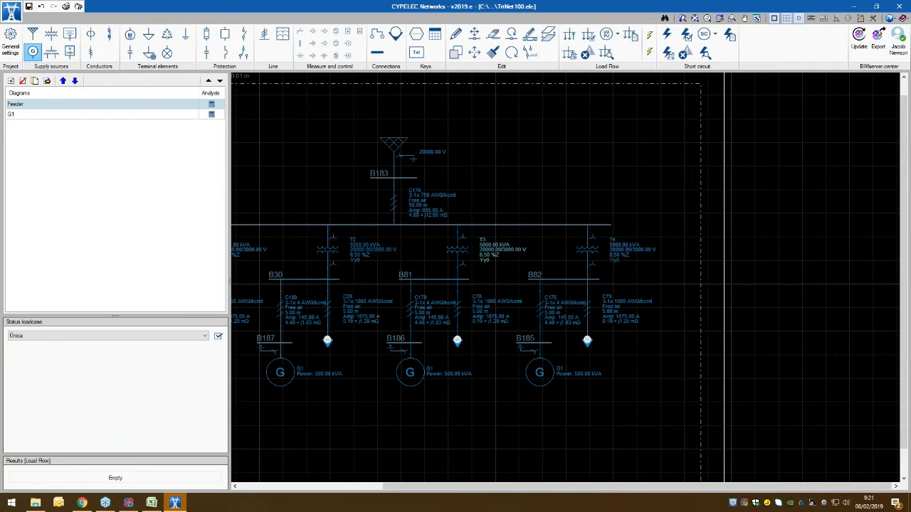
Step: Review the properties of a new generator and the available operating condition types, and leave without creating it
{"action": "left_click", "coordinate": [32, 51]}
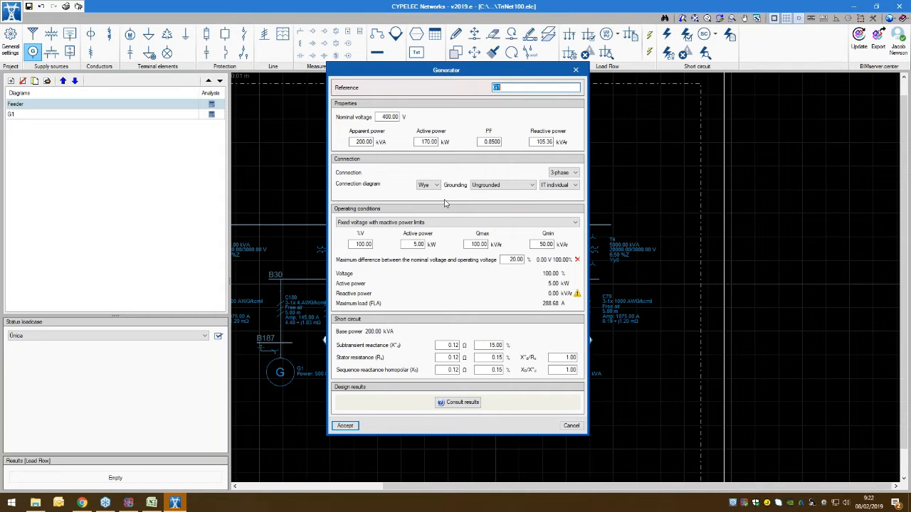
{"action": "left_click", "coordinate": [446, 223]}
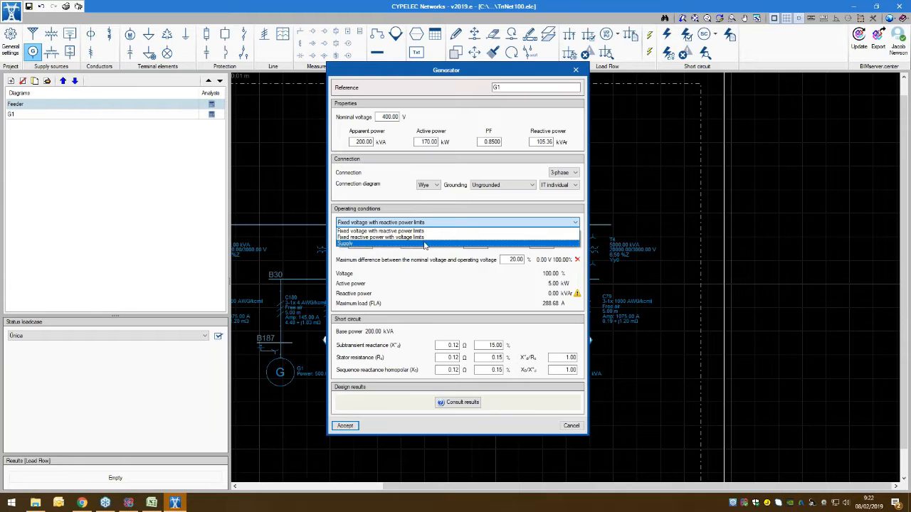
{"action": "left_click", "coordinate": [435, 298]}
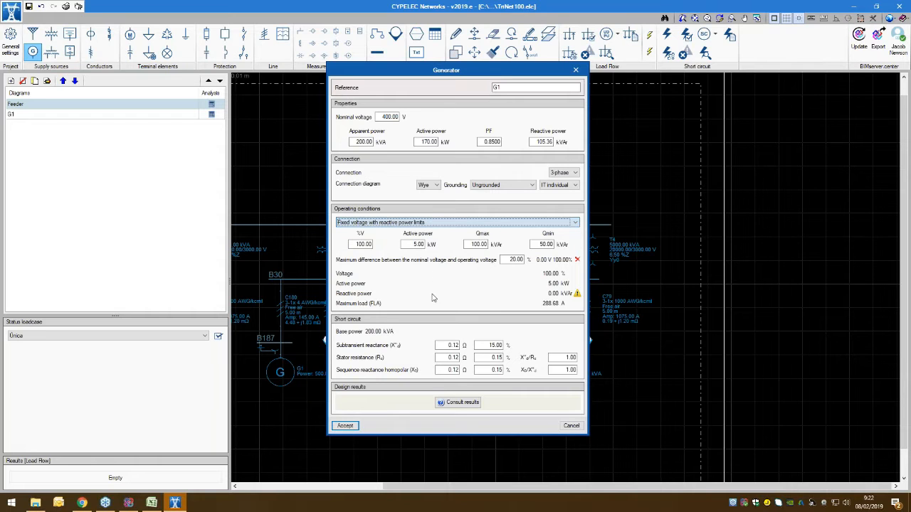
{"action": "left_click", "coordinate": [574, 428]}
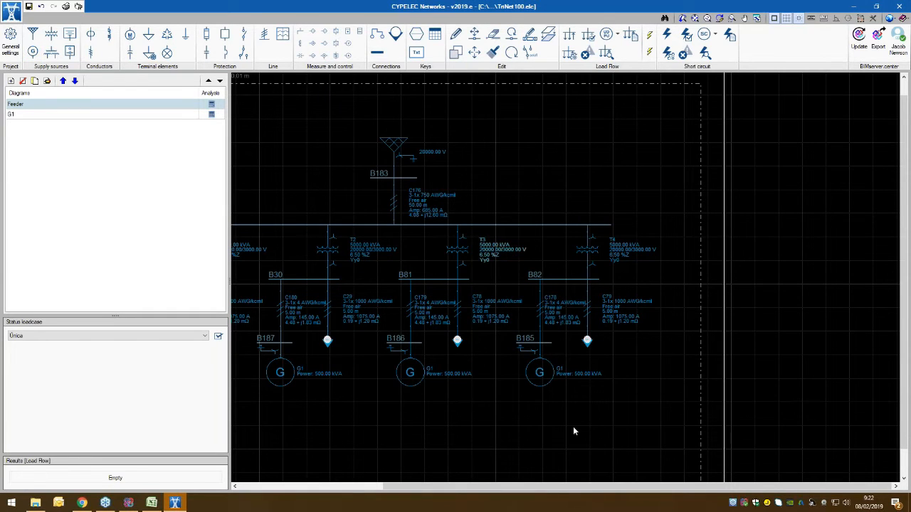
Step: Look through the properties, connection, impedance and tap settings of a new 3-winding transformer, and leave without creating it
{"action": "left_click", "coordinate": [52, 54]}
{"action": "left_click", "coordinate": [489, 213]}
{"action": "scroll", "coordinate": [454, 212], "scroll_direction": "down", "scroll_amount": 3}
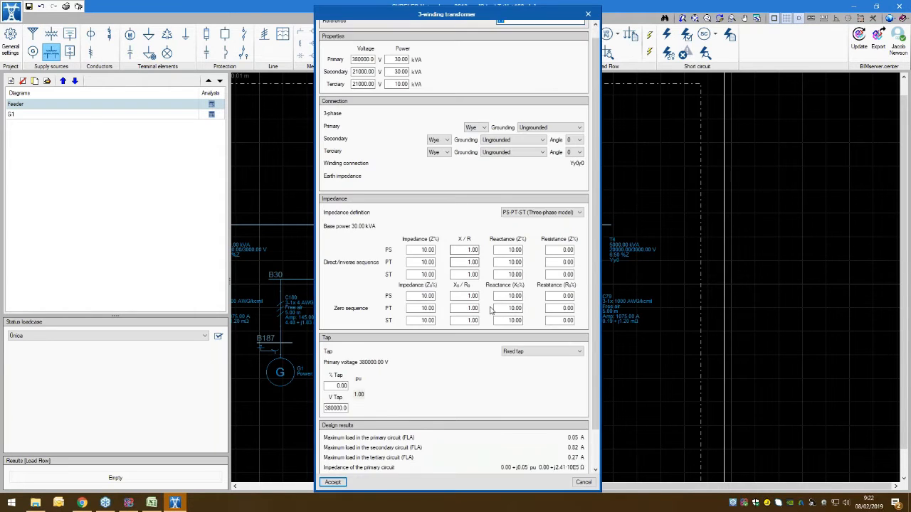
{"action": "scroll", "coordinate": [454, 212], "scroll_direction": "up", "scroll_amount": 3}
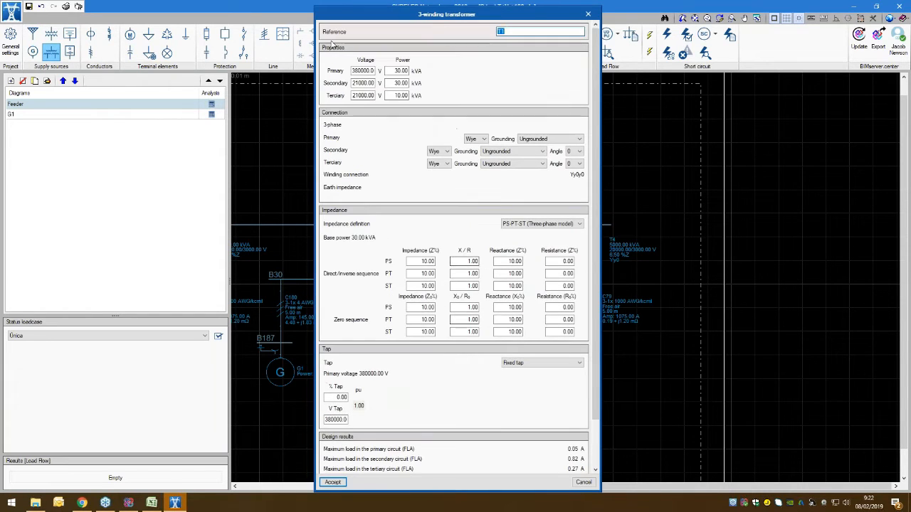
{"action": "left_click", "coordinate": [588, 14]}
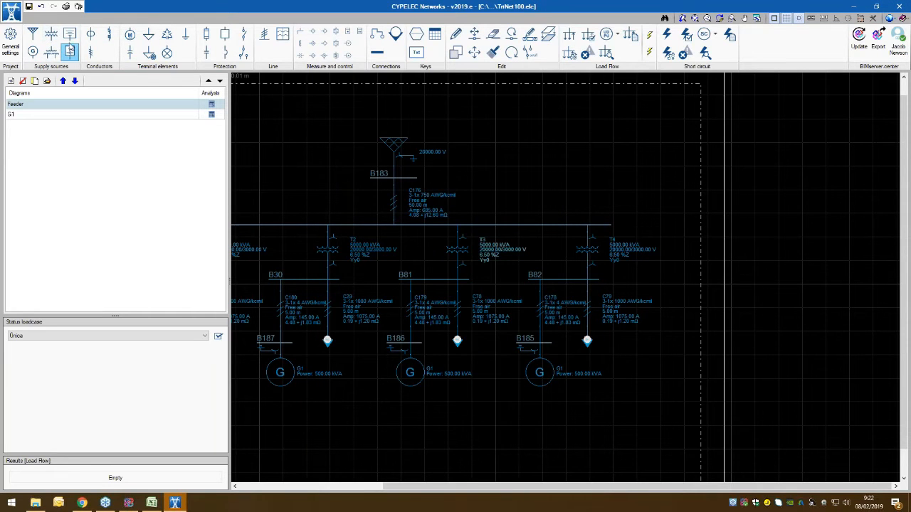
Step: Place a battery and a photovoltaic generator side by side in the empty area right of the supply on the Feeder diagram
{"action": "left_click", "coordinate": [69, 34]}
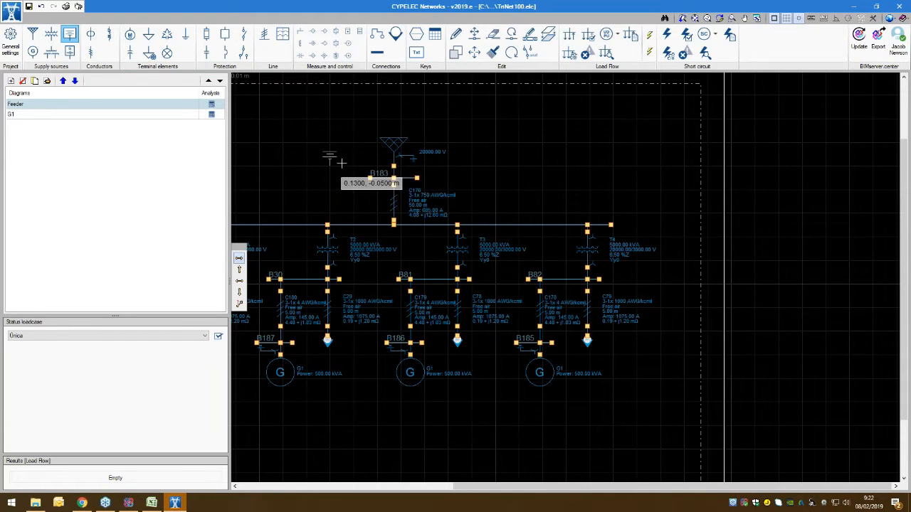
{"action": "middle_click_drag", "start_coordinate": [341, 163], "coordinate": [291, 194]}
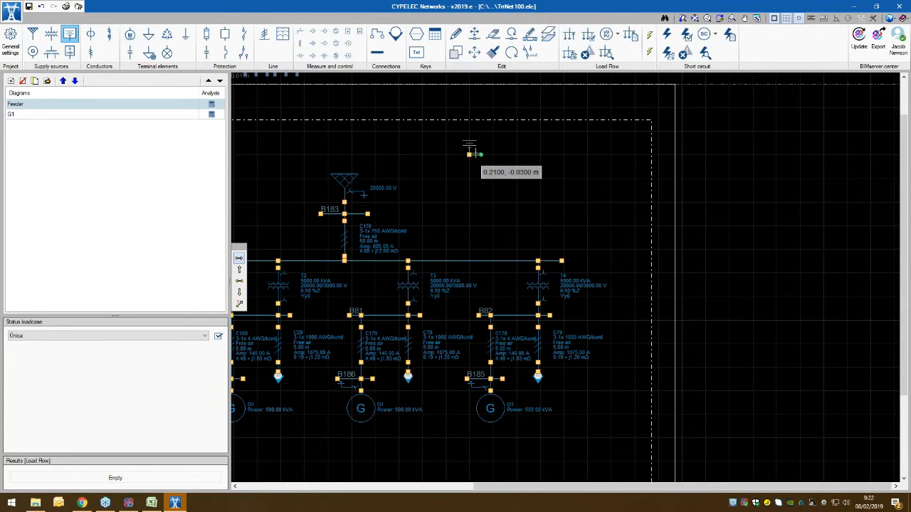
{"action": "left_click", "coordinate": [470, 153]}
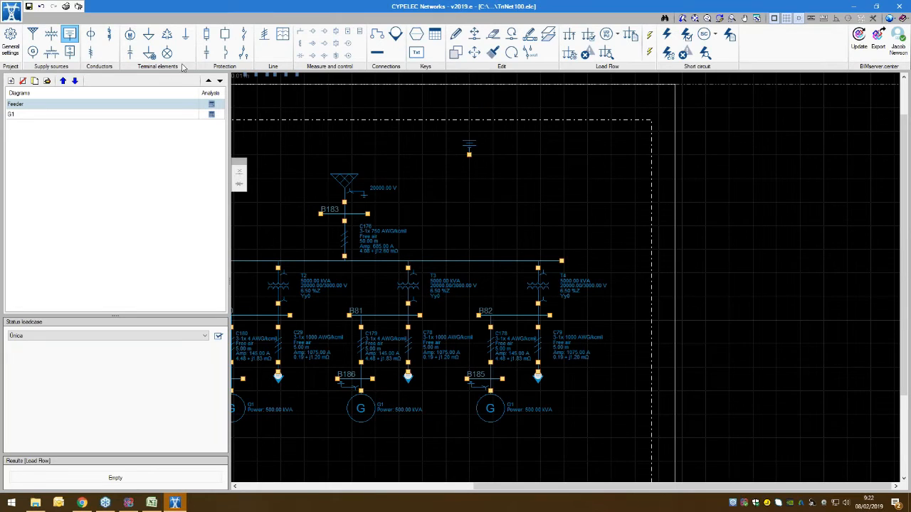
{"action": "left_click", "coordinate": [69, 54]}
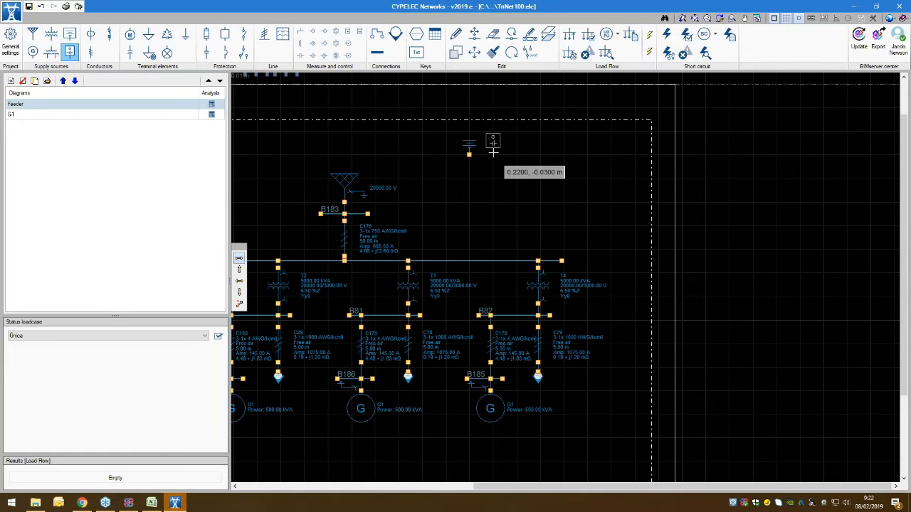
{"action": "left_click", "coordinate": [493, 152]}
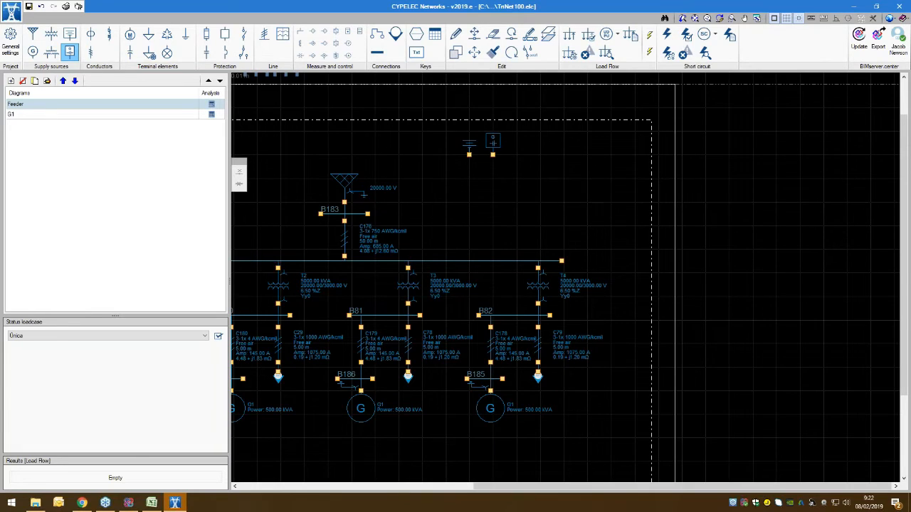
Step: Place an earth connection and a light side by side, right of the photovoltaic generator on the Feeder diagram
{"action": "right_click", "coordinate": [575, 148]}
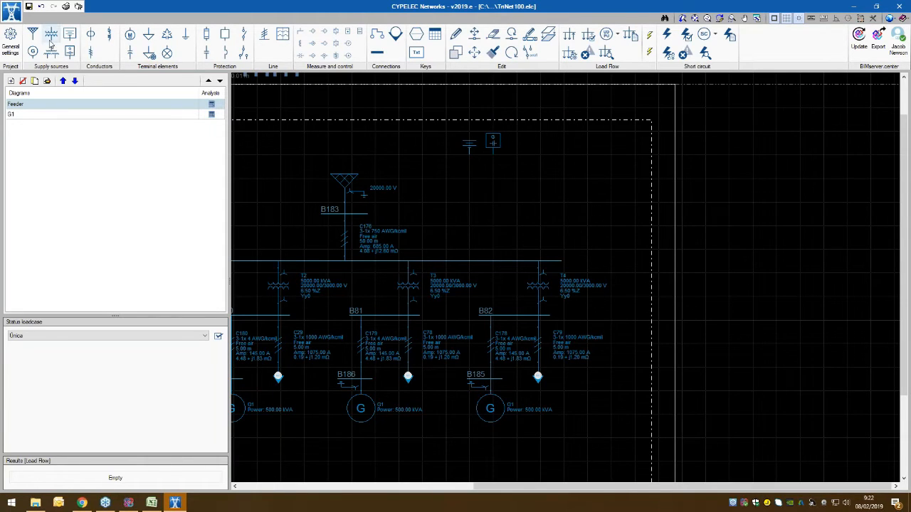
{"action": "left_click", "coordinate": [185, 36]}
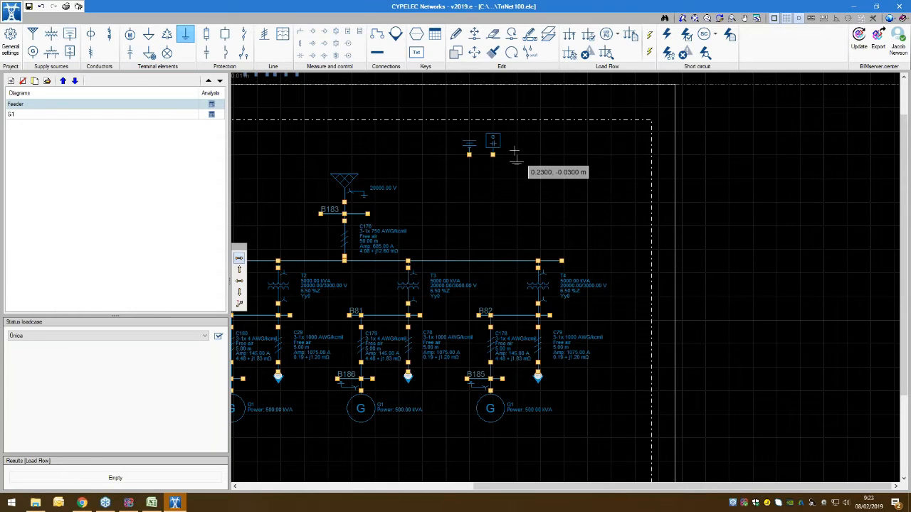
{"action": "left_click", "coordinate": [166, 53]}
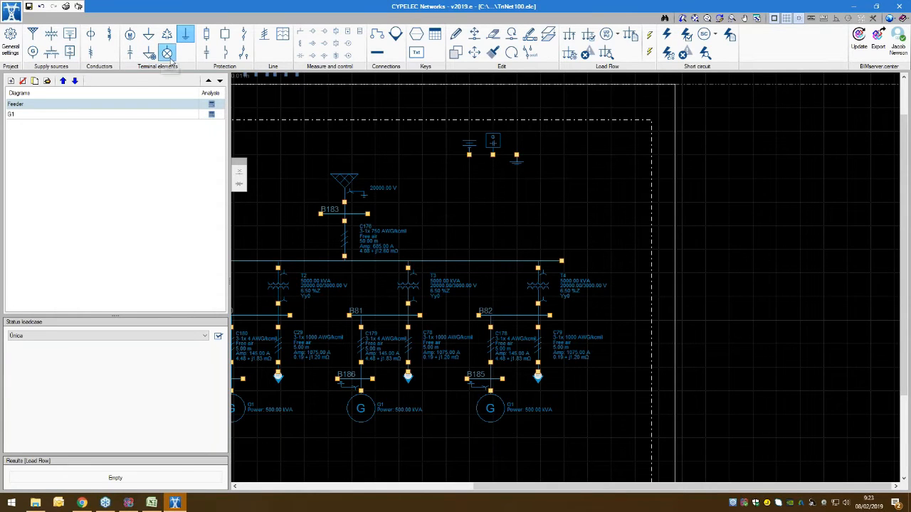
Step: Review the properties and load data of a new capacitor, and leave without creating it
{"action": "left_click", "coordinate": [130, 53]}
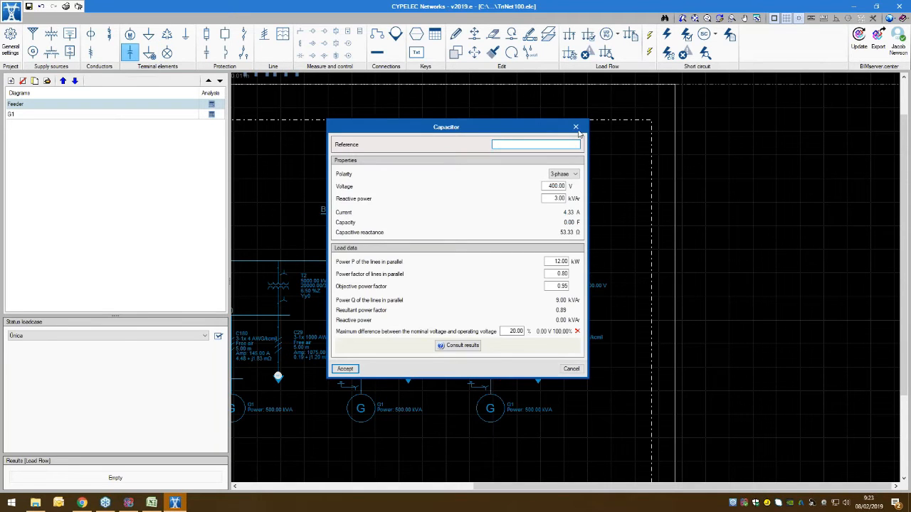
{"action": "left_click", "coordinate": [576, 127]}
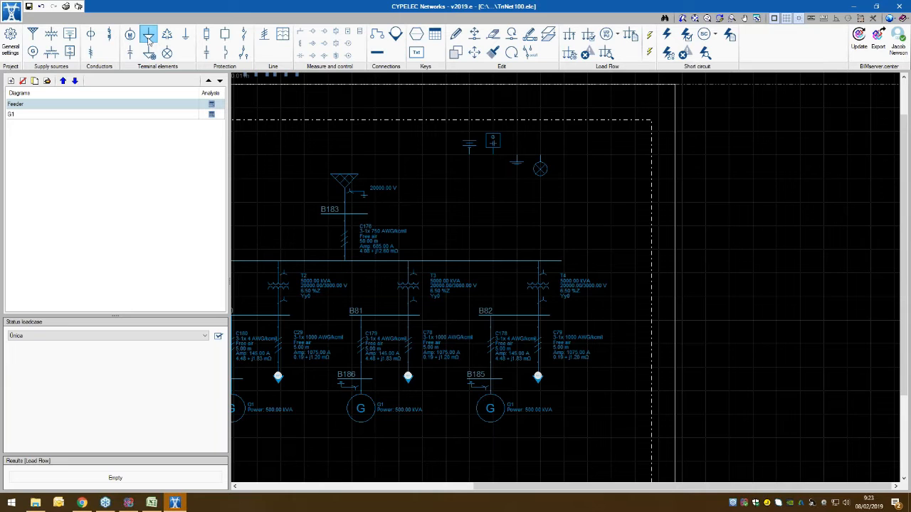
Step: Place two protection elements right of the light: the one with the split-line symbol, and the square one beside it
{"action": "left_click", "coordinate": [207, 54]}
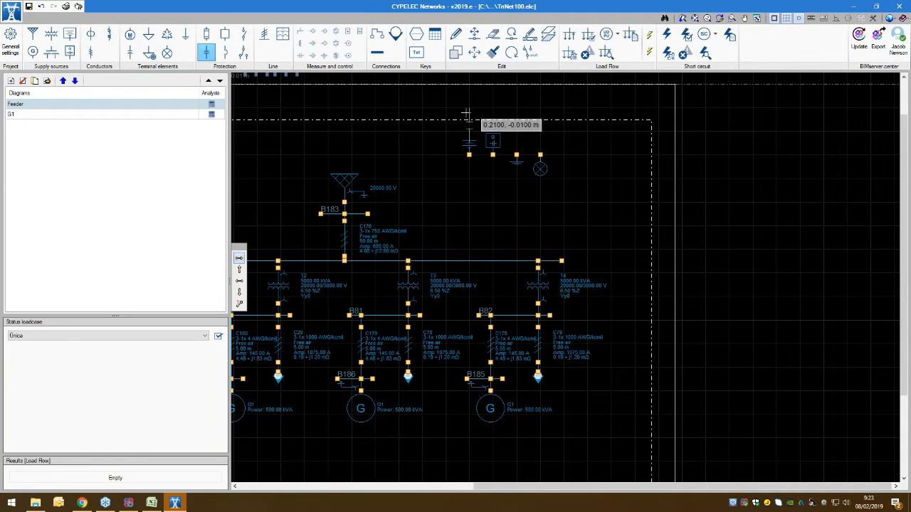
{"action": "left_click", "coordinate": [224, 35]}
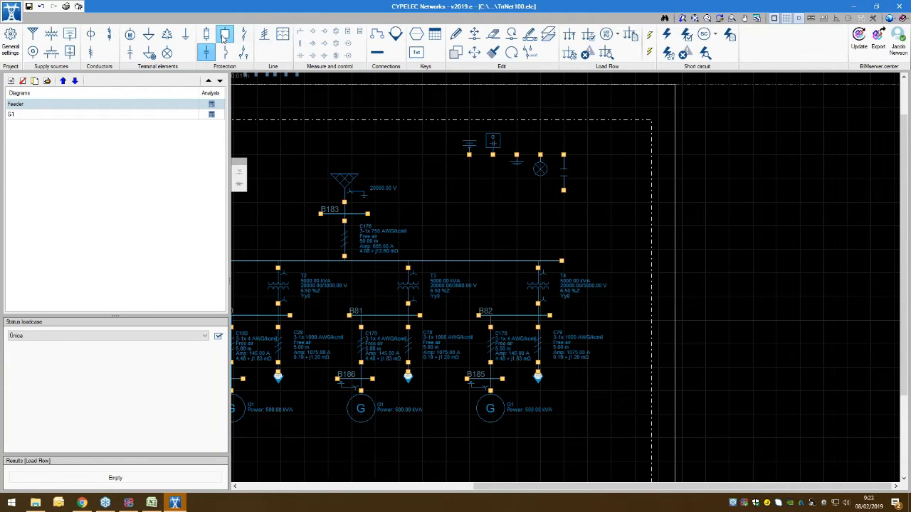
{"action": "left_click", "coordinate": [586, 158]}
{"action": "key", "text": "Escape"}
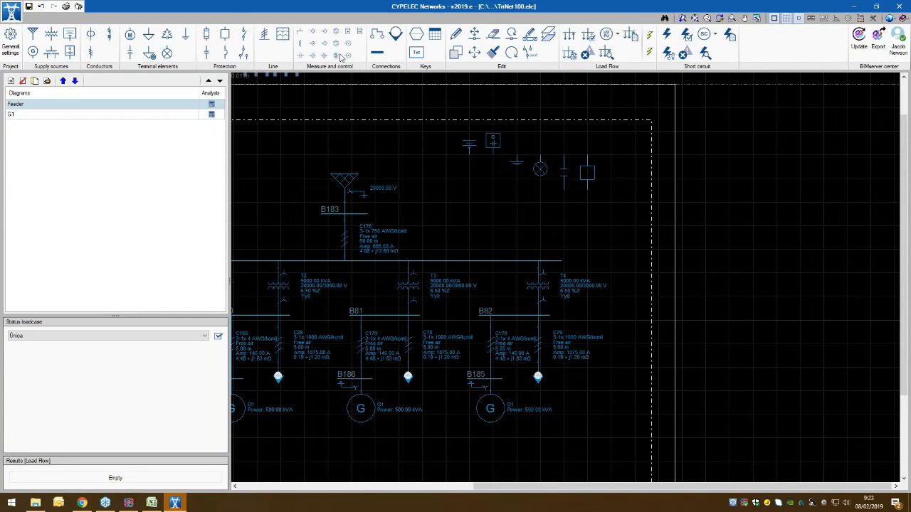
Step: Place a measuring transformer coil and a diamond-shaped I> relay side by side below the battery and photovoltaic generator
{"action": "left_click", "coordinate": [301, 34]}
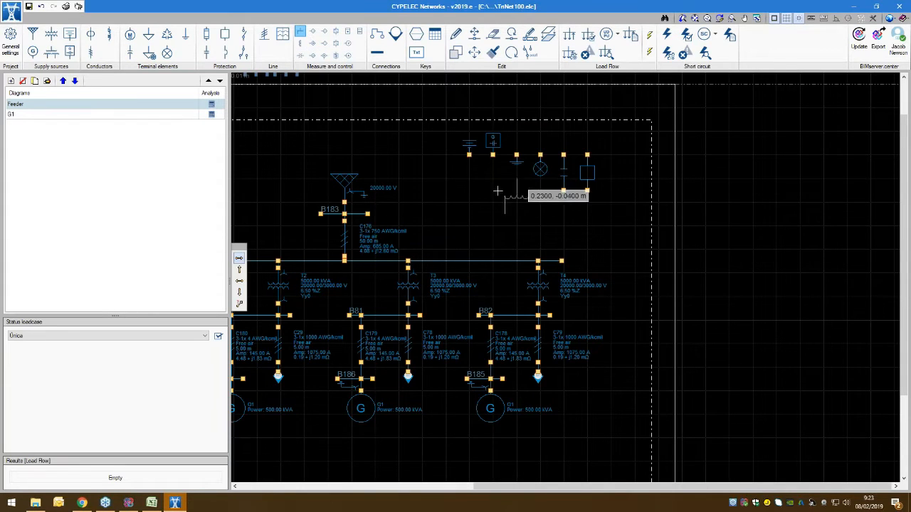
{"action": "left_click", "coordinate": [481, 178]}
{"action": "left_click", "coordinate": [314, 32]}
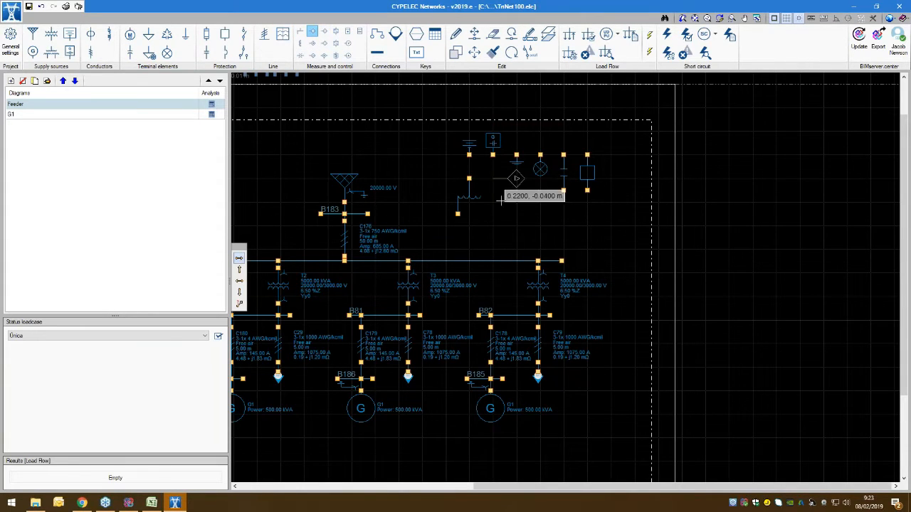
{"action": "left_click", "coordinate": [497, 201]}
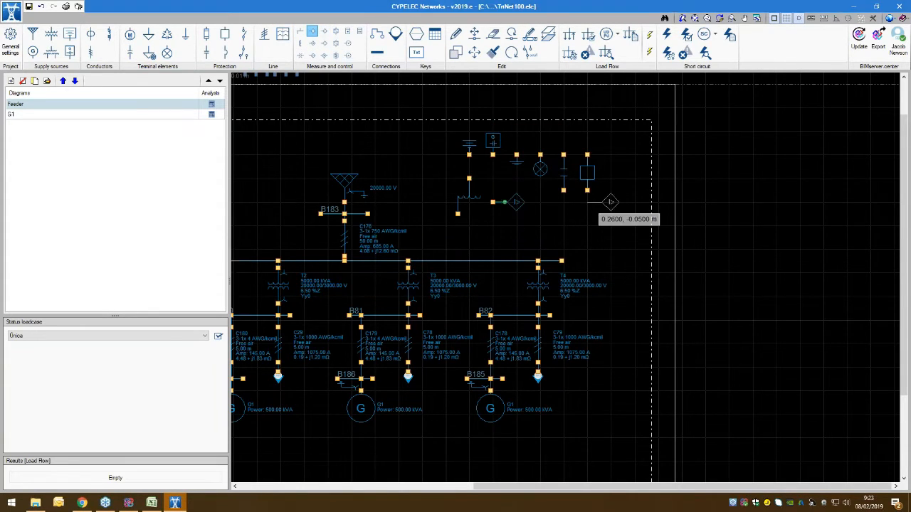
{"action": "right_click", "coordinate": [595, 232]}
Step: Try the Transmission line and Impedance commands, and start a new cable on the Feeder diagram with its properties open
{"action": "middle_click_drag", "start_coordinate": [408, 209], "coordinate": [485, 212]}
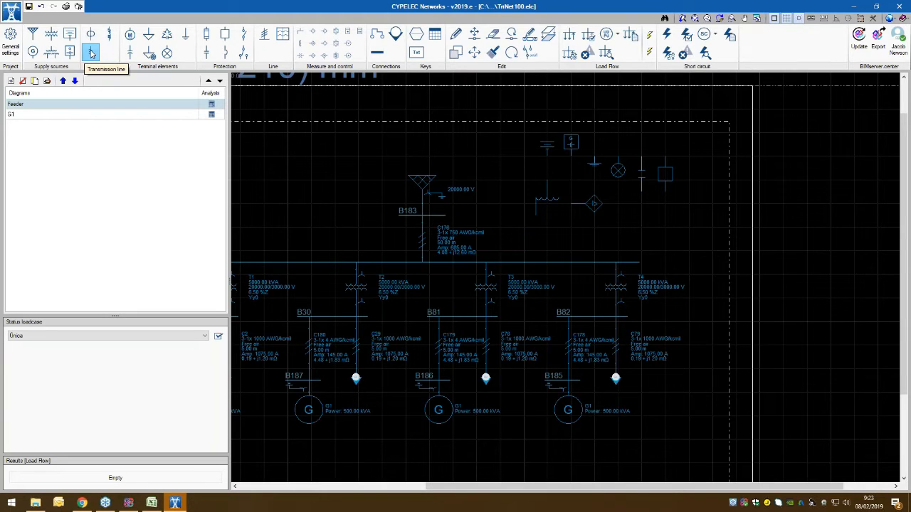
{"action": "left_click", "coordinate": [92, 53]}
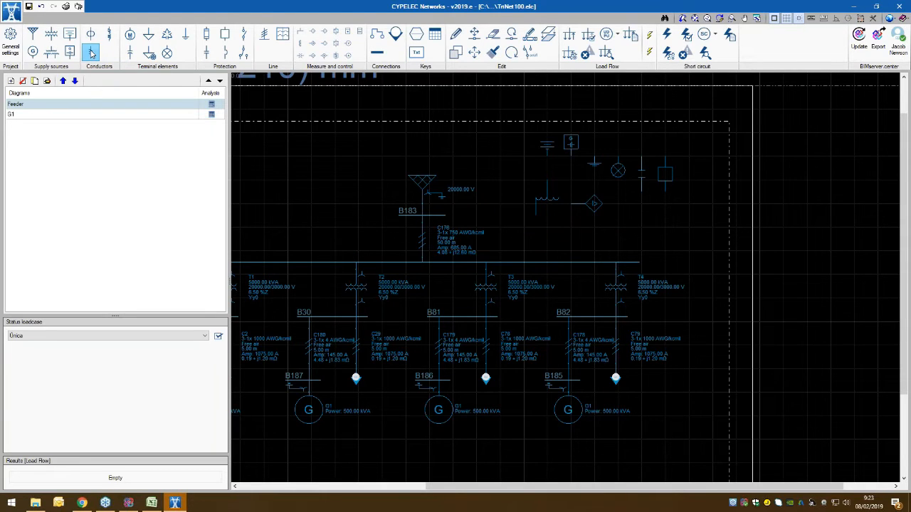
{"action": "left_click", "coordinate": [111, 35]}
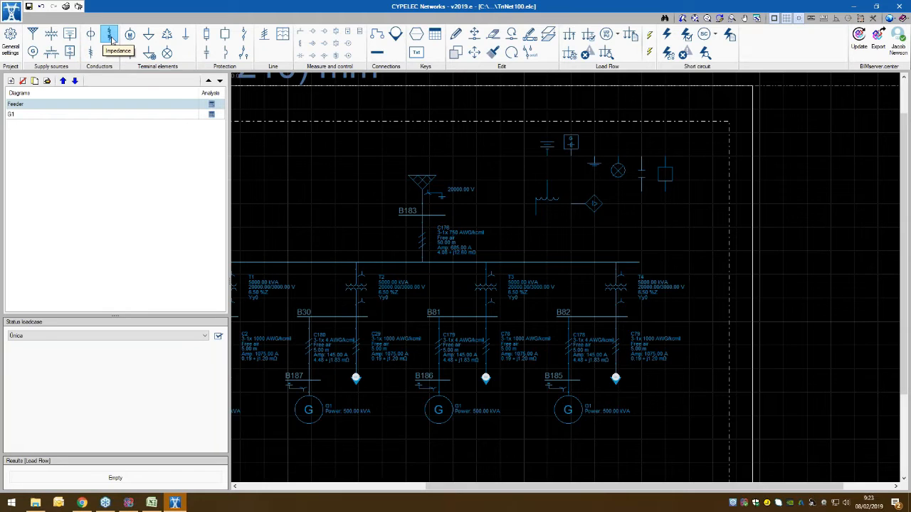
{"action": "left_click", "coordinate": [93, 36]}
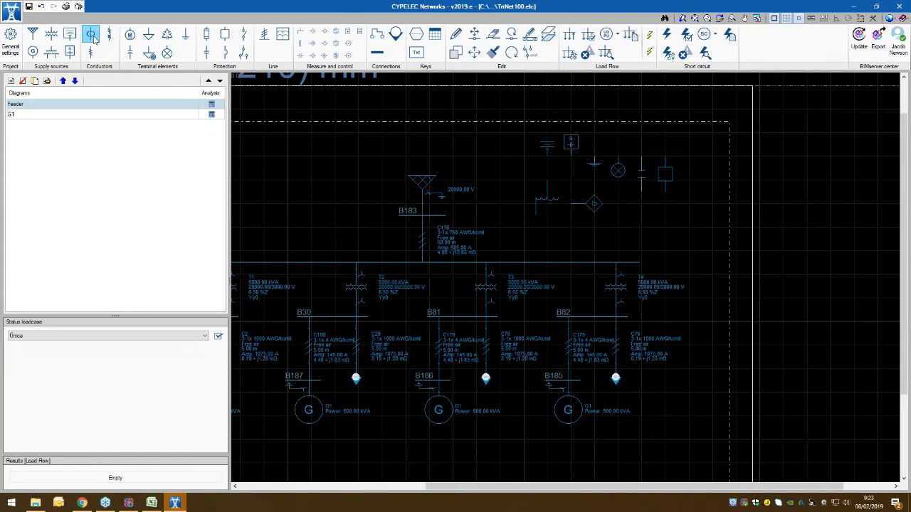
{"action": "left_click", "coordinate": [93, 39]}
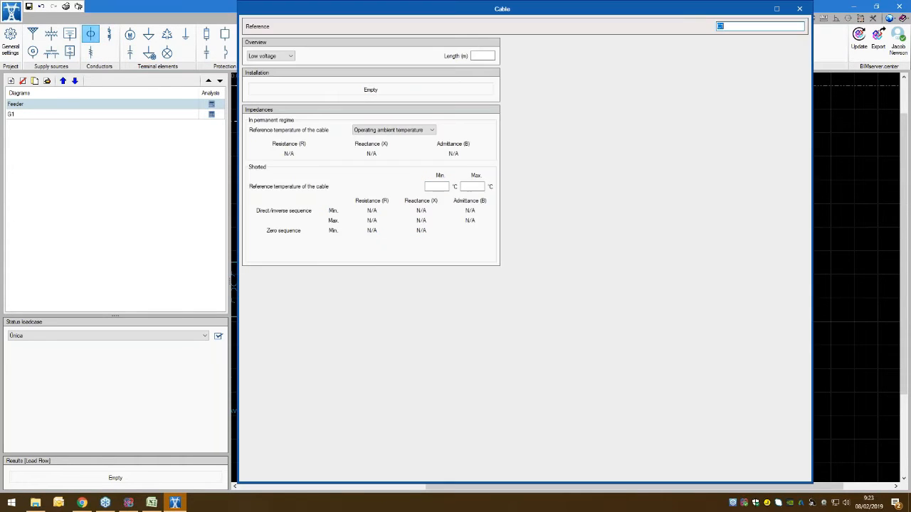
{"action": "left_click_drag", "start_coordinate": [543, 3], "coordinate": [424, 14]}
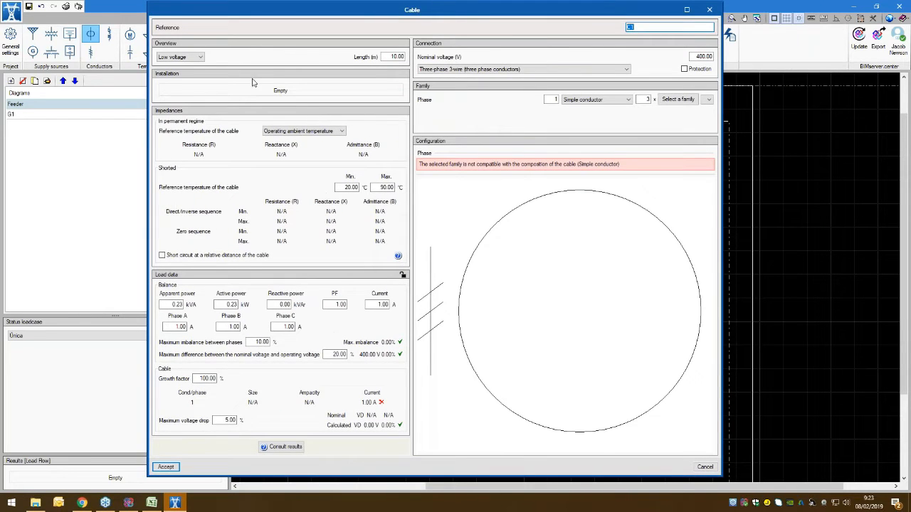
Step: Keep the cable as Low voltage with a three-phase 3-wire connection, and include a protection conductor
{"action": "left_click", "coordinate": [182, 57]}
{"action": "left_click", "coordinate": [184, 63]}
{"action": "left_click", "coordinate": [183, 59]}
{"action": "left_click", "coordinate": [184, 62]}
{"action": "key", "text": "Tab"}
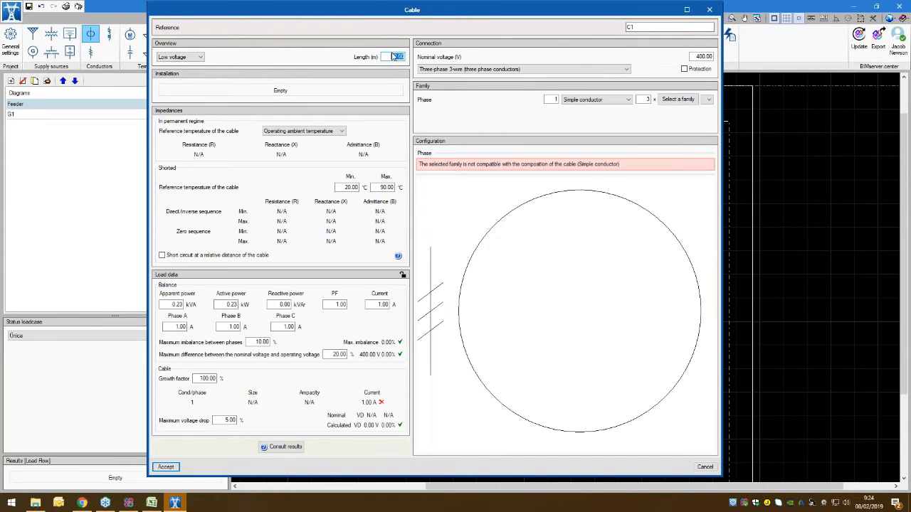
{"action": "left_click", "coordinate": [694, 56]}
{"action": "left_click", "coordinate": [530, 69]}
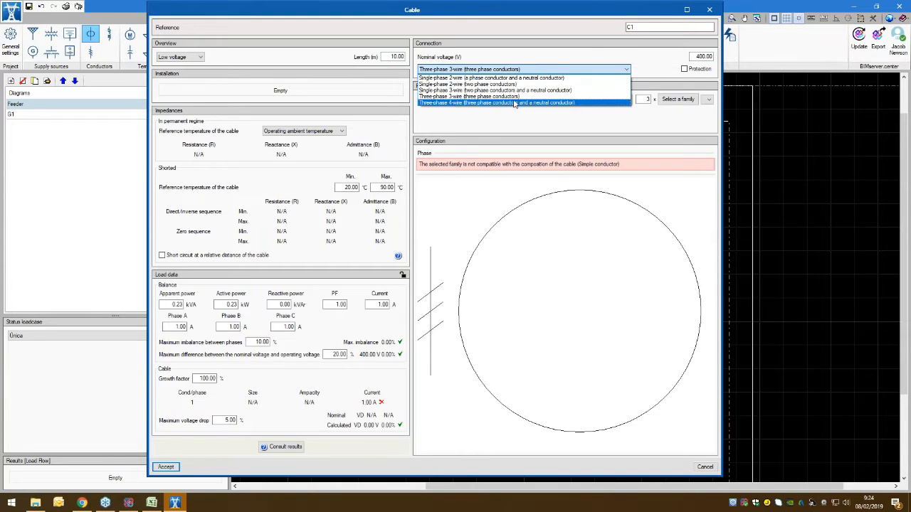
{"action": "left_click", "coordinate": [498, 97]}
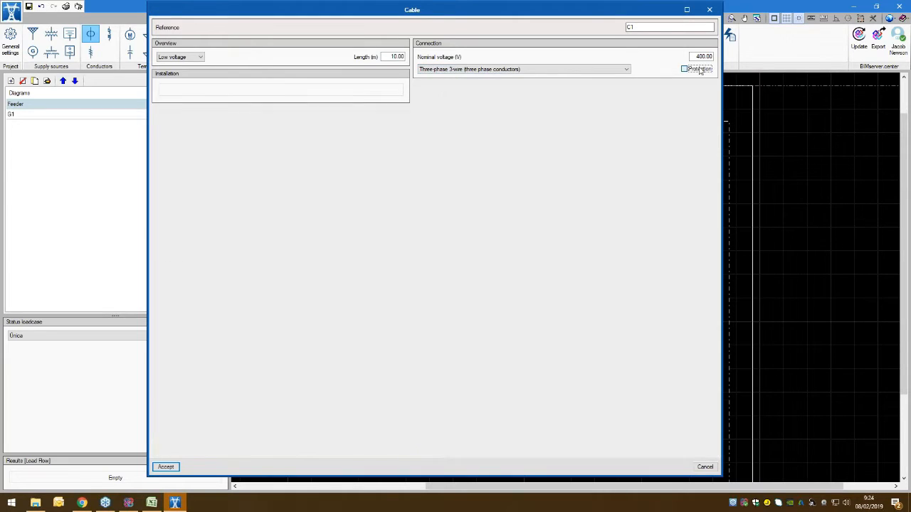
{"action": "left_click", "coordinate": [698, 69]}
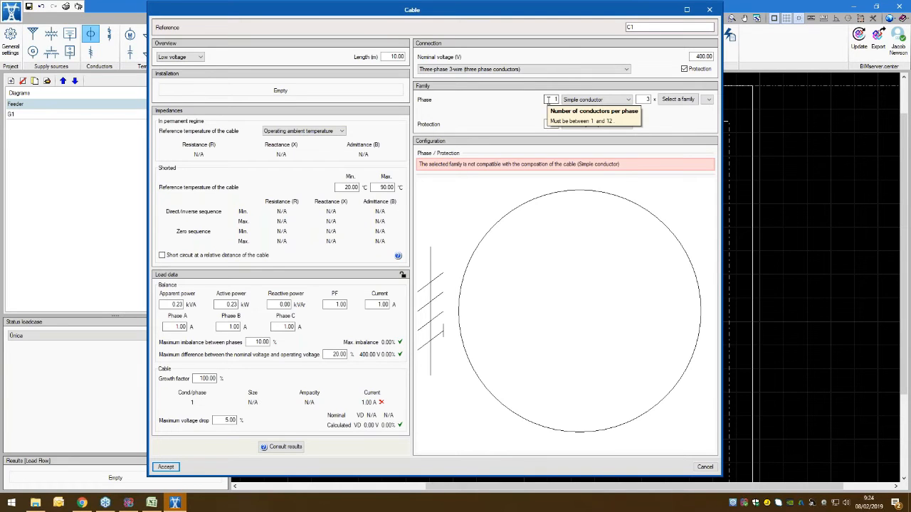
Step: Assign the NEC RHW-2 90.00 °C family to the phase as simple conductors, keeping size 14
{"action": "left_click", "coordinate": [589, 99]}
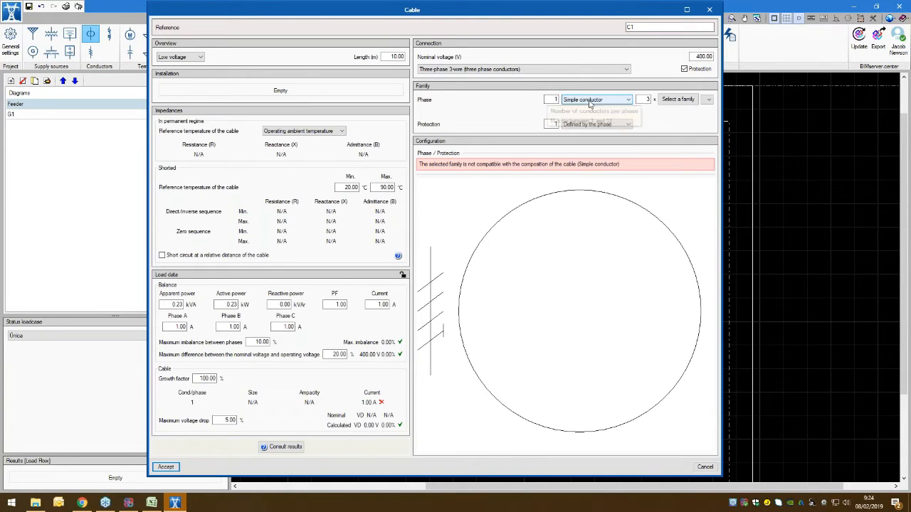
{"action": "left_click", "coordinate": [589, 107]}
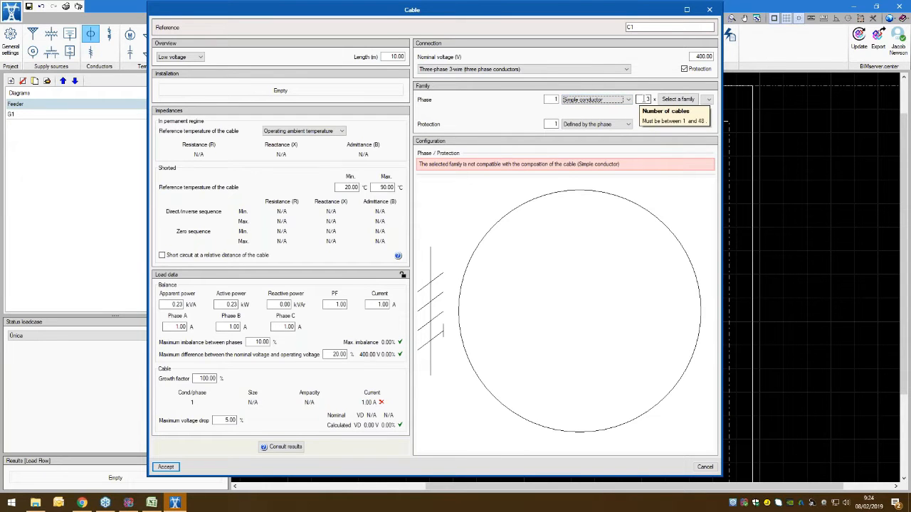
{"action": "left_click", "coordinate": [677, 99]}
{"action": "left_click_drag", "start_coordinate": [388, 183], "coordinate": [642, 115]}
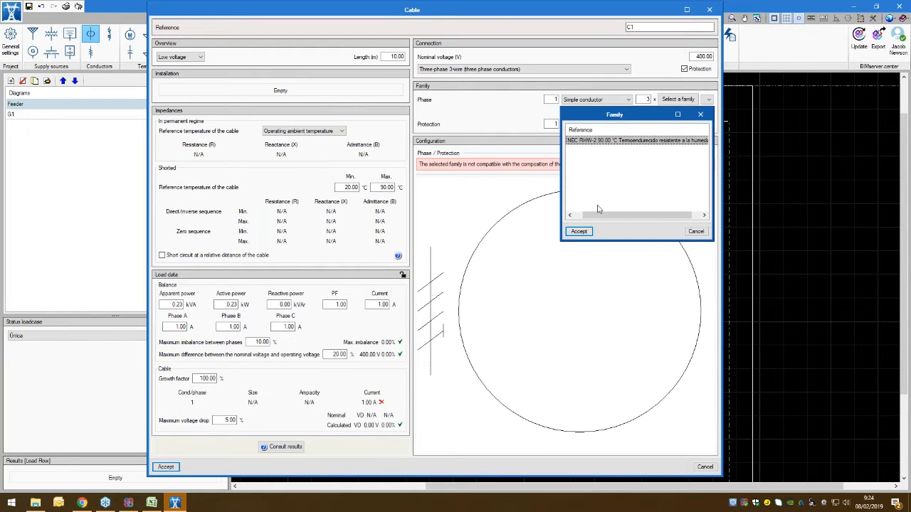
{"action": "left_click", "coordinate": [584, 232]}
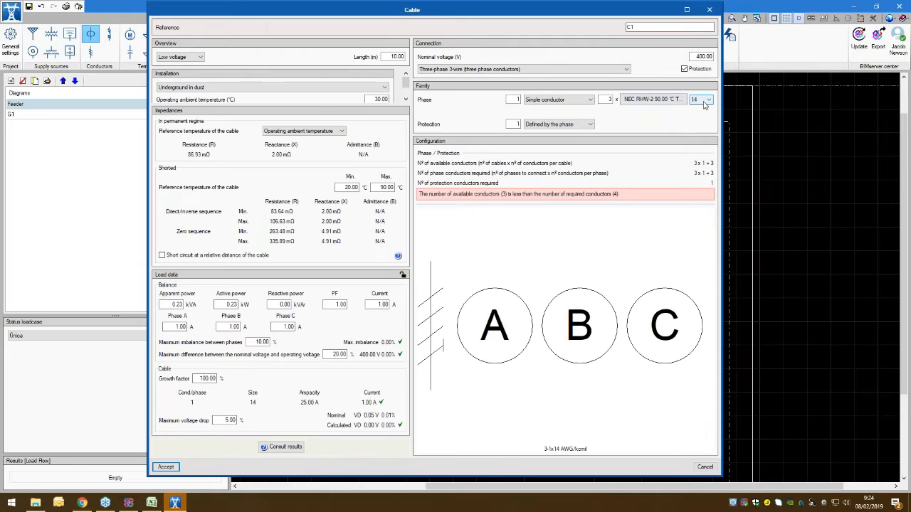
{"action": "left_click", "coordinate": [703, 102]}
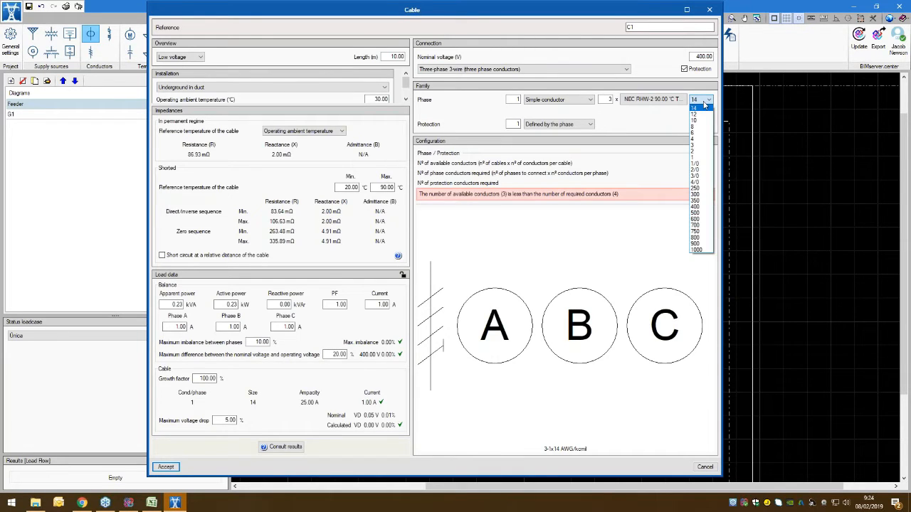
{"action": "left_click", "coordinate": [705, 105]}
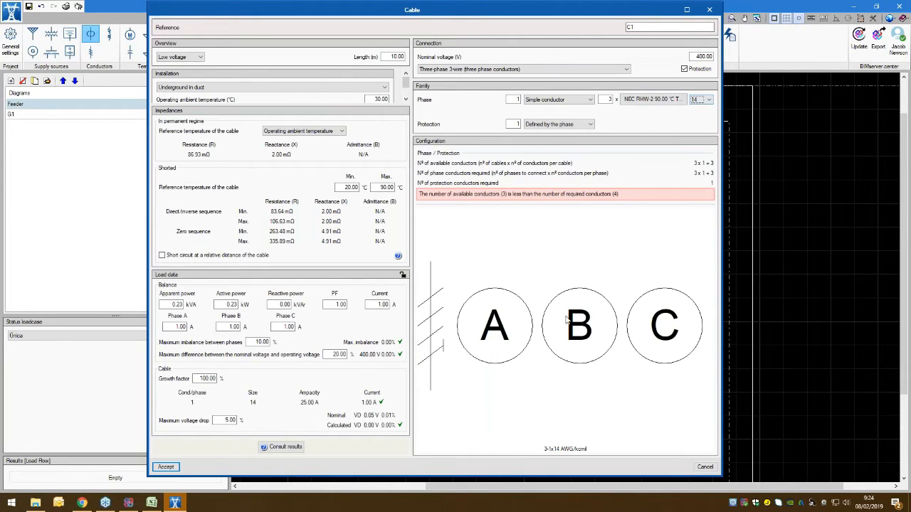
Step: Define the cable's protection as a simple conductor from the NEC RHW-2 90.00 °C family and examine the configuration drawing
{"action": "scroll", "coordinate": [567, 319], "scroll_direction": "down", "scroll_amount": 3}
{"action": "middle_click_drag", "start_coordinate": [570, 320], "coordinate": [506, 323]}
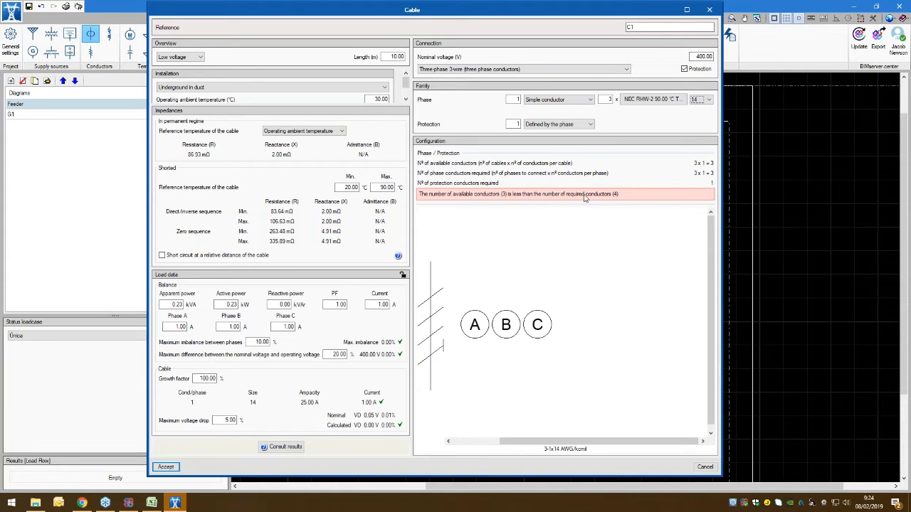
{"action": "left_click", "coordinate": [548, 125]}
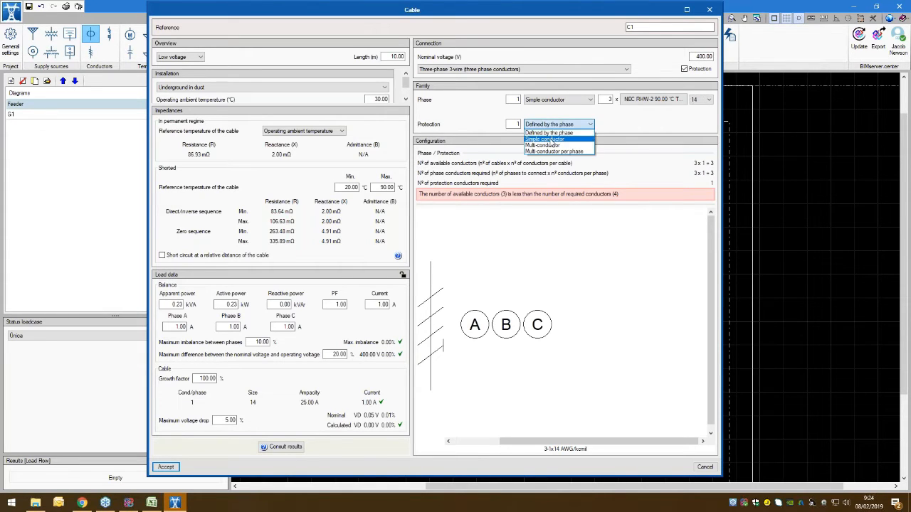
{"action": "left_click", "coordinate": [552, 141]}
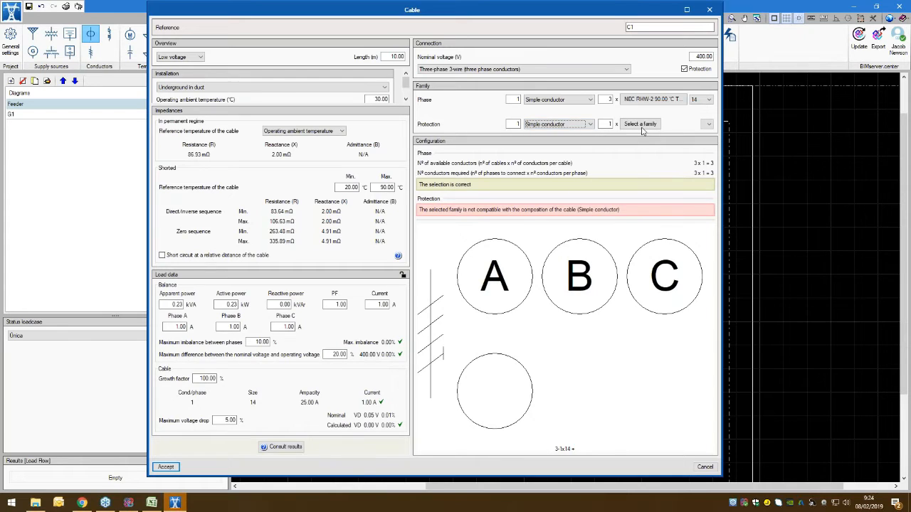
{"action": "left_click", "coordinate": [640, 125]}
{"action": "left_click", "coordinate": [580, 233]}
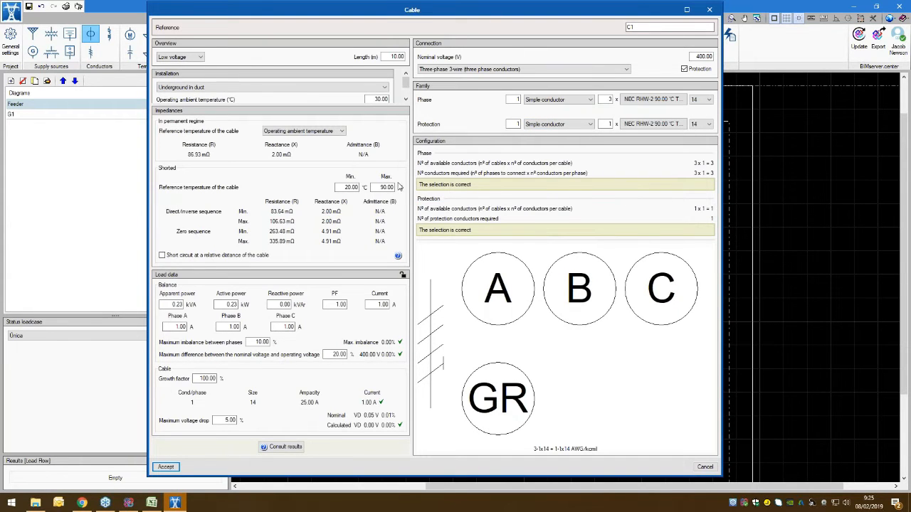
{"action": "scroll", "coordinate": [573, 367], "scroll_direction": "down", "scroll_amount": 3}
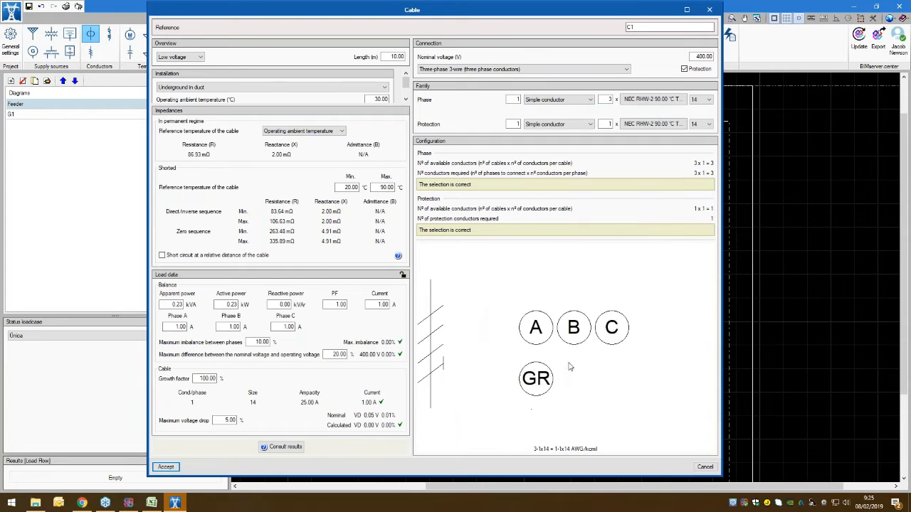
{"action": "middle_click_drag", "start_coordinate": [558, 349], "coordinate": [485, 326]}
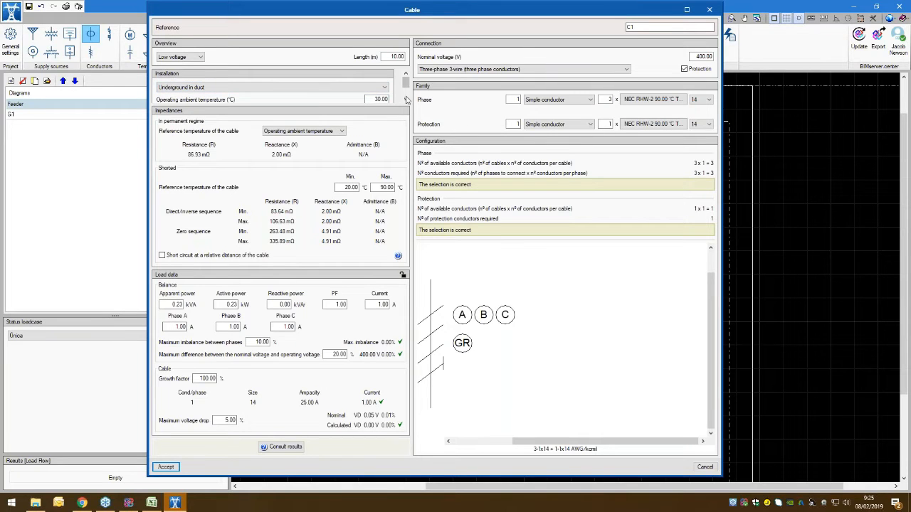
Step: Look through the cable's available installation types and keep Underground in duct
{"action": "scroll", "coordinate": [407, 99], "scroll_direction": "down", "scroll_amount": 1}
{"action": "left_click", "coordinate": [350, 84]}
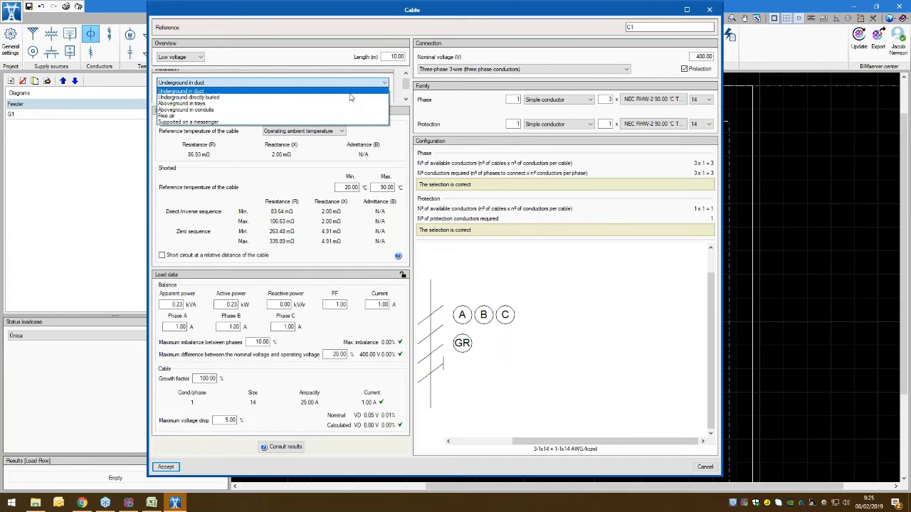
{"action": "left_click", "coordinate": [264, 92]}
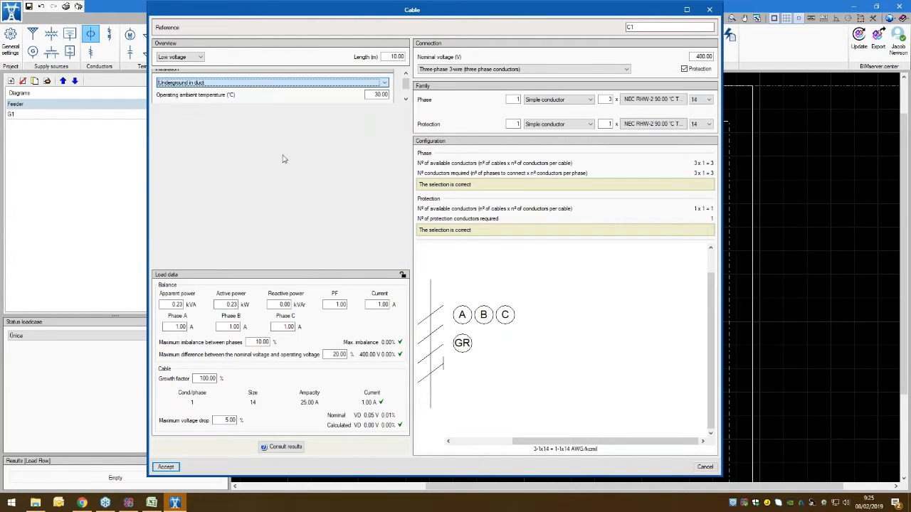
Step: Review the cable's remaining installation settings for underground in duct, including additional current-carrying conductors, and discard the cable
{"action": "left_click", "coordinate": [406, 100]}
{"action": "left_click", "coordinate": [406, 100]}
{"action": "left_click", "coordinate": [406, 100]}
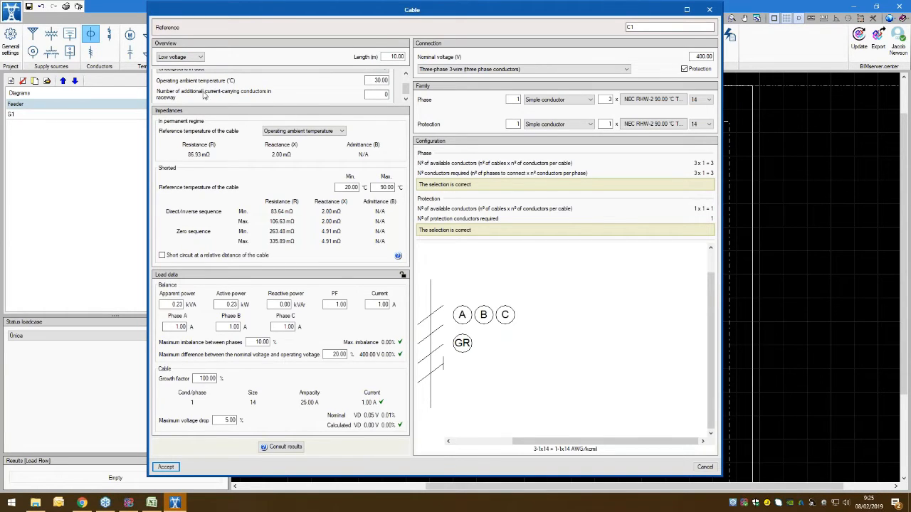
{"action": "scroll", "coordinate": [213, 94], "scroll_direction": "down", "scroll_amount": 1}
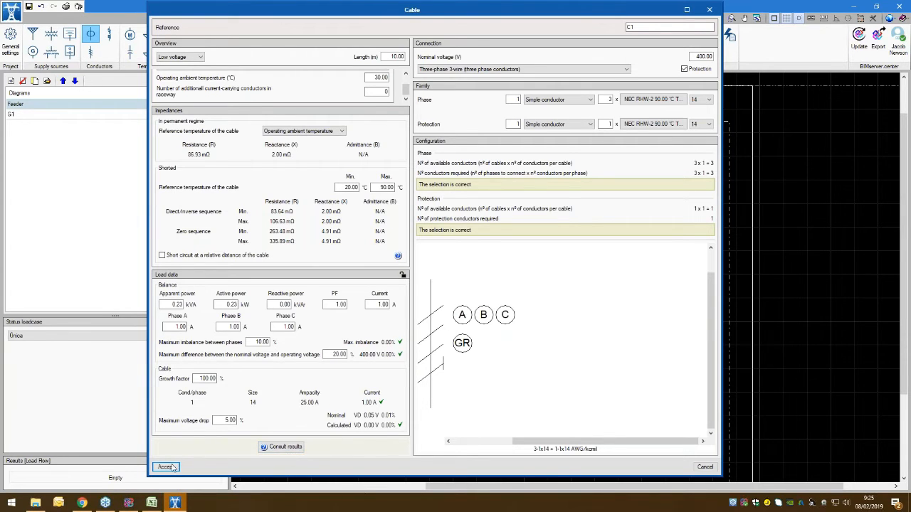
{"action": "left_click", "coordinate": [705, 466]}
Step: Examine the transmission line's properties, including its conductor family and phase configuration, and close them without placing the line
{"action": "left_click", "coordinate": [91, 55]}
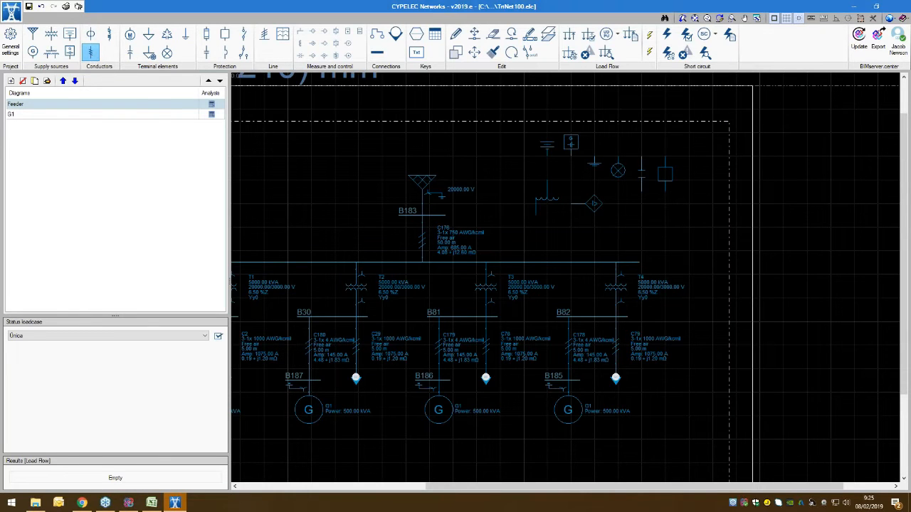
{"action": "left_click_drag", "start_coordinate": [564, 16], "coordinate": [539, 13]}
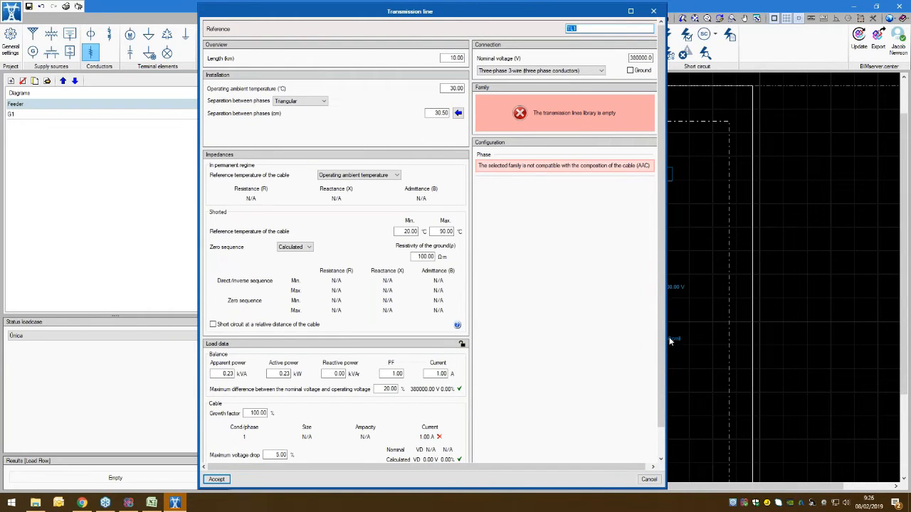
{"action": "left_click_drag", "start_coordinate": [670, 342], "coordinate": [698, 320]}
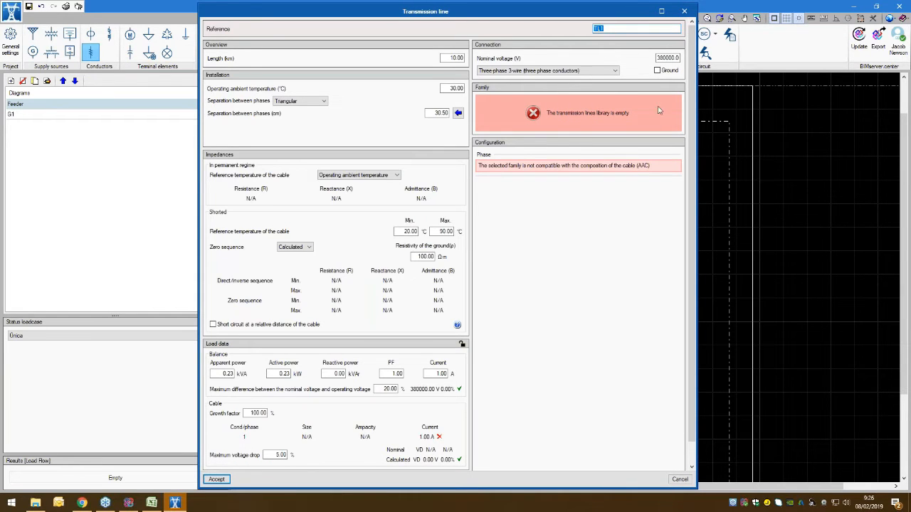
{"action": "left_click", "coordinate": [684, 11]}
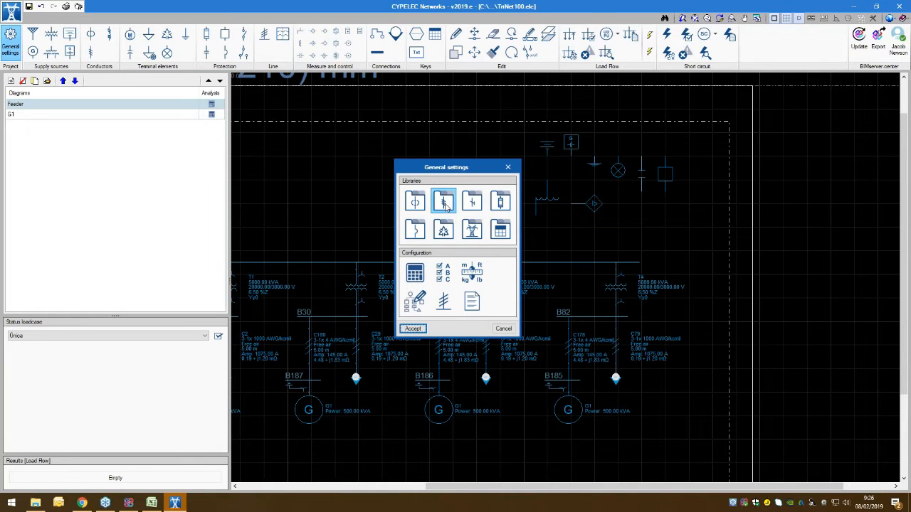
Step: Import only the AAC Conductors family into the transmission lines library
{"action": "left_click", "coordinate": [444, 203]}
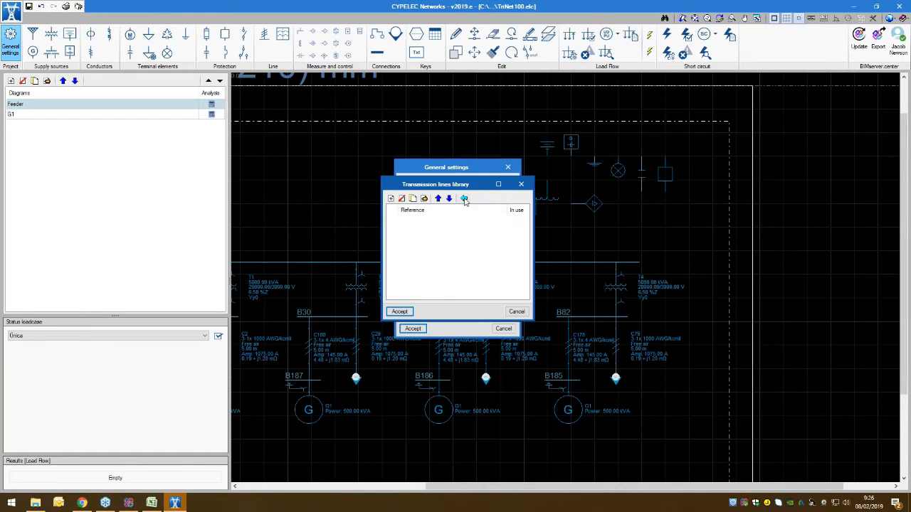
{"action": "left_click", "coordinate": [459, 200]}
{"action": "left_click", "coordinate": [406, 229]}
{"action": "left_click", "coordinate": [406, 237]}
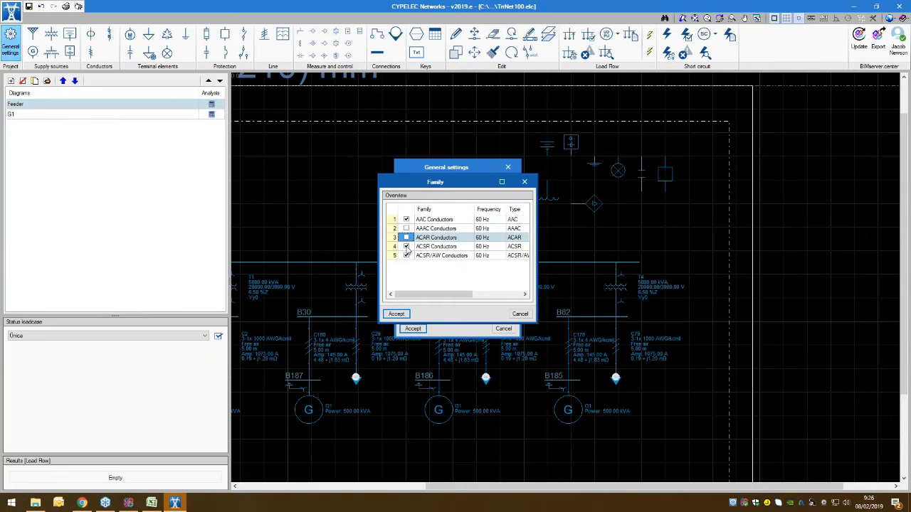
{"action": "left_click", "coordinate": [407, 246]}
{"action": "left_click", "coordinate": [406, 255]}
{"action": "left_click", "coordinate": [396, 314]}
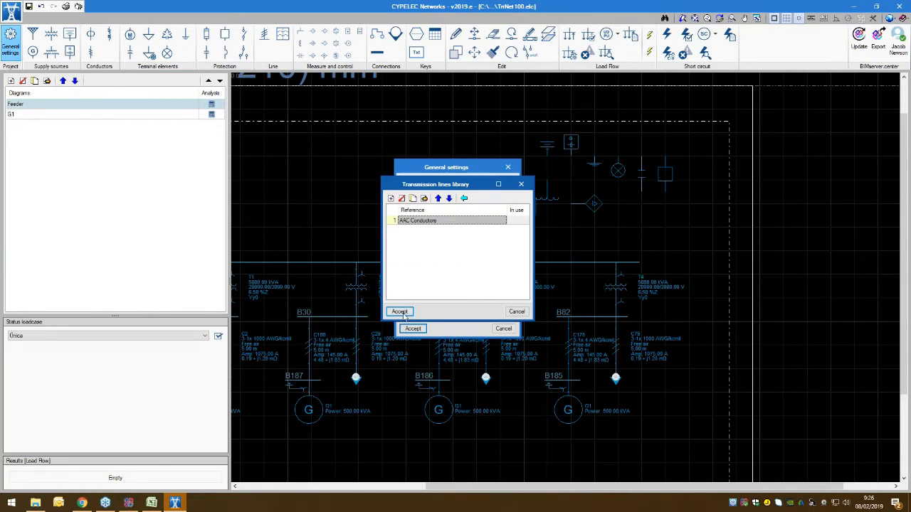
{"action": "left_click", "coordinate": [399, 312]}
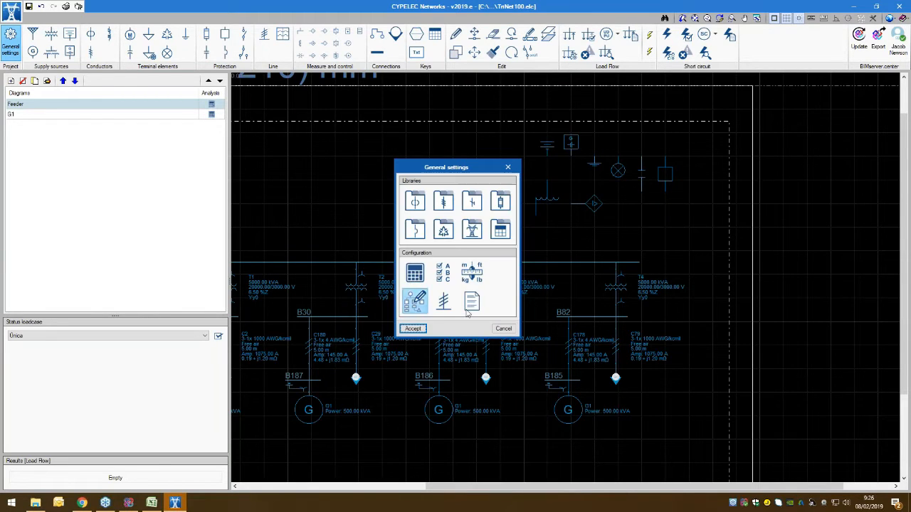
Step: Import only the TIPO A IEC 60909 tower type into the transmission lines configuration library
{"action": "left_click", "coordinate": [473, 239]}
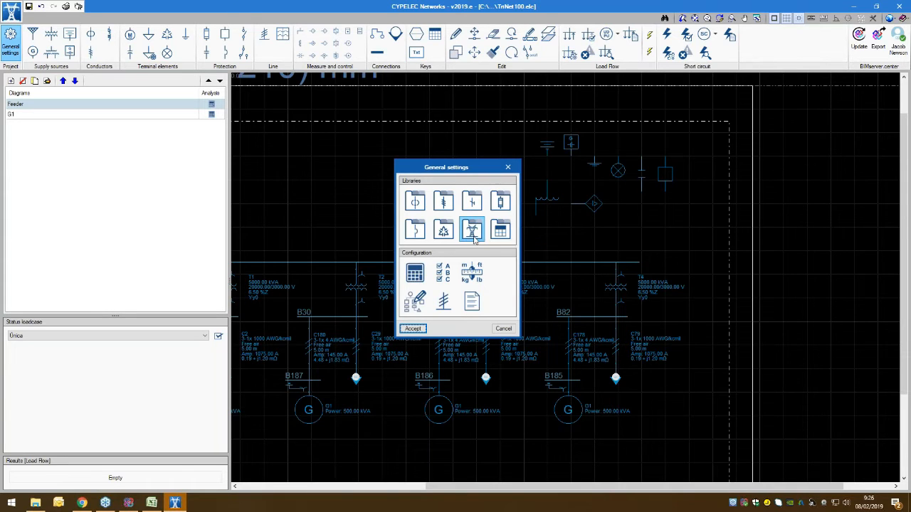
{"action": "left_click", "coordinate": [462, 198]}
{"action": "left_click", "coordinate": [407, 228]}
{"action": "left_click", "coordinate": [406, 238]}
{"action": "left_click", "coordinate": [406, 246]}
{"action": "left_click", "coordinate": [406, 256]}
{"action": "left_click", "coordinate": [406, 264]}
{"action": "left_click", "coordinate": [406, 273]}
{"action": "left_click", "coordinate": [406, 282]}
{"action": "left_click", "coordinate": [407, 292]}
{"action": "left_click", "coordinate": [409, 296]}
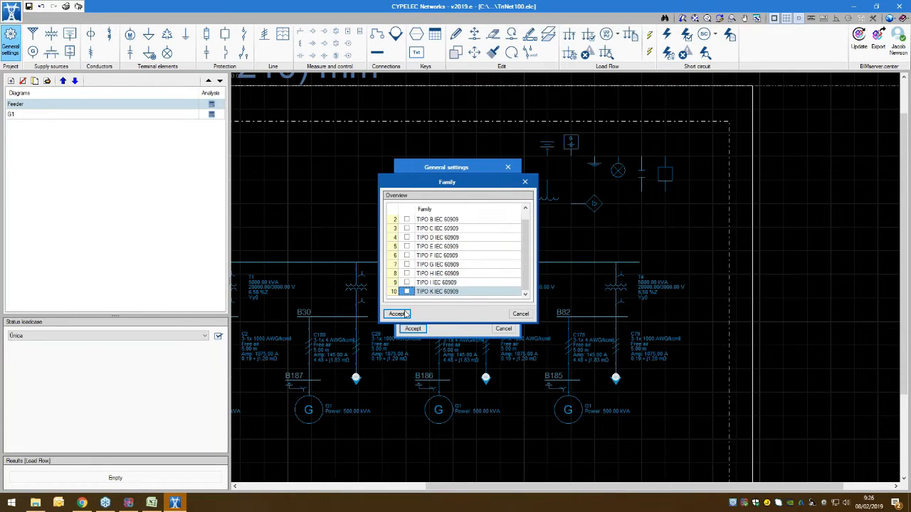
{"action": "left_click", "coordinate": [397, 314]}
{"action": "left_click", "coordinate": [396, 312]}
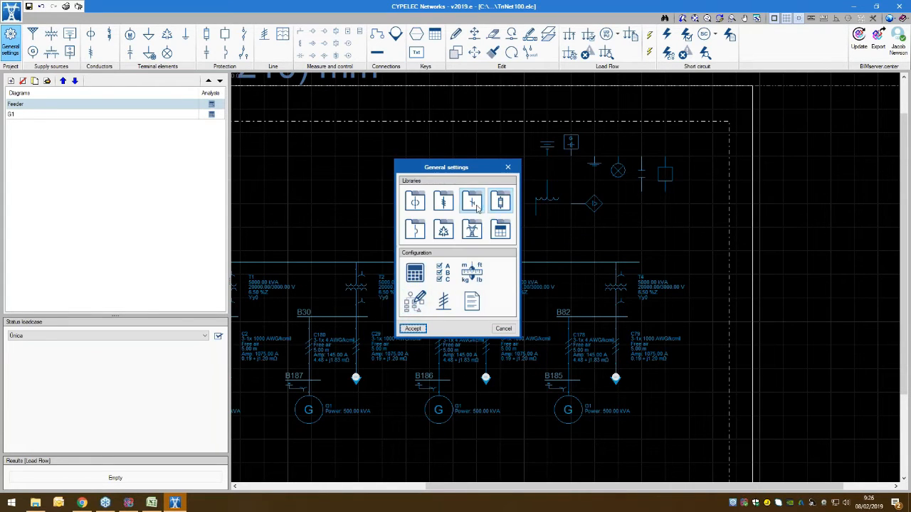
Step: Import the Centelsa copper family into the earth cables library and accept the general settings
{"action": "left_click", "coordinate": [475, 207]}
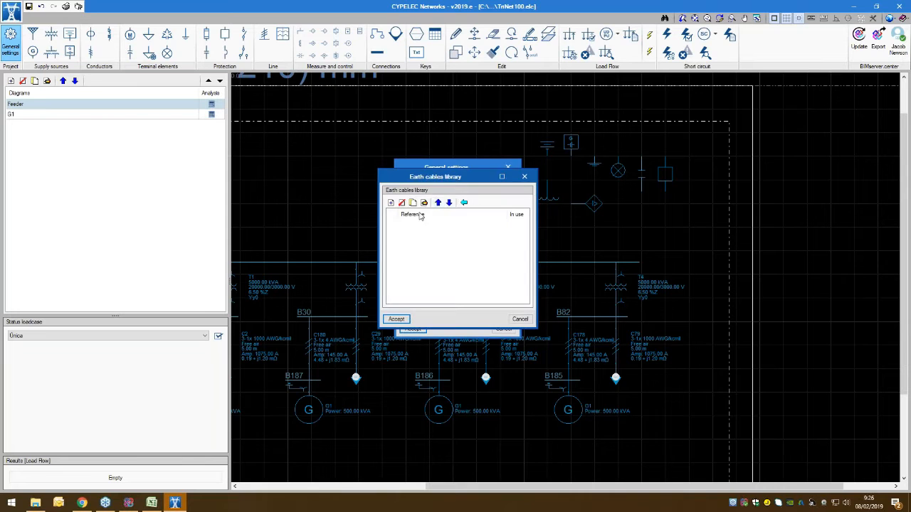
{"action": "left_click", "coordinate": [463, 202]}
{"action": "left_click", "coordinate": [414, 231]}
{"action": "left_click", "coordinate": [404, 313]}
{"action": "left_click", "coordinate": [403, 318]}
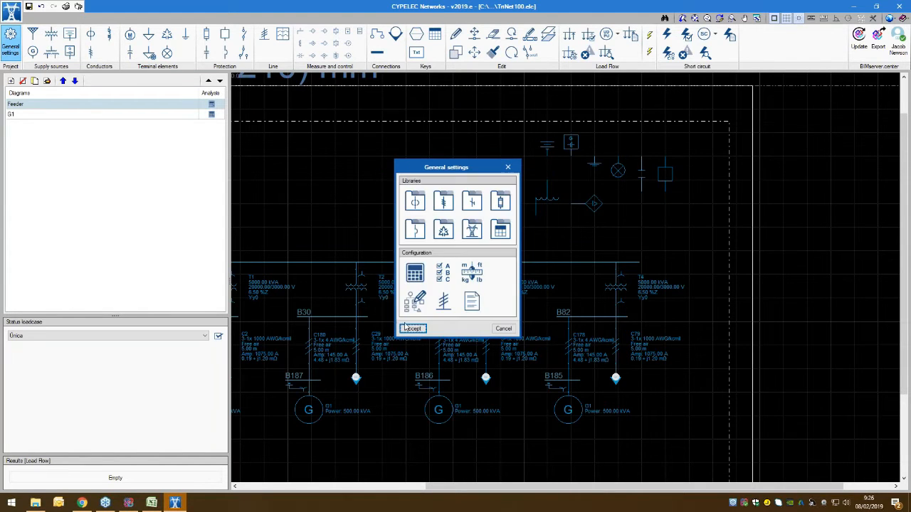
{"action": "left_click", "coordinate": [412, 329]}
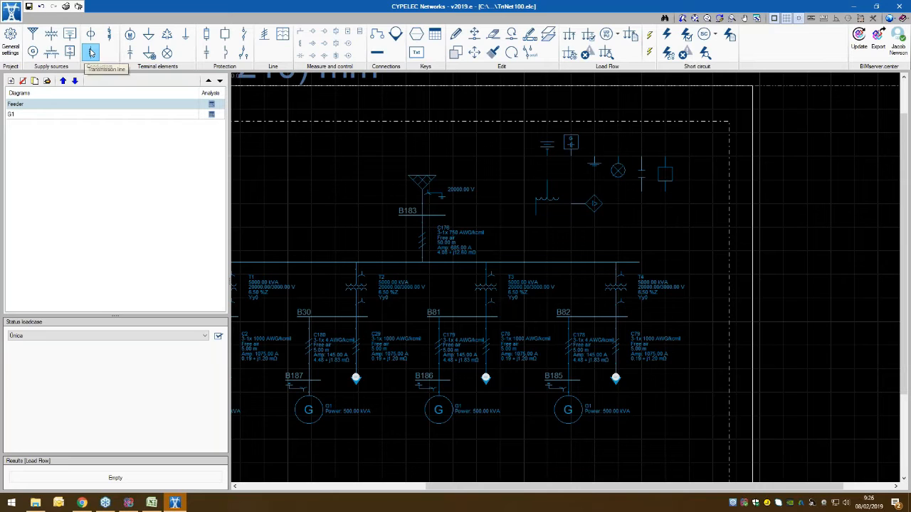
Step: Start a new transmission line, assign the AAC Conductors family to its phase, and inspect the configuration drawing
{"action": "left_click", "coordinate": [91, 52]}
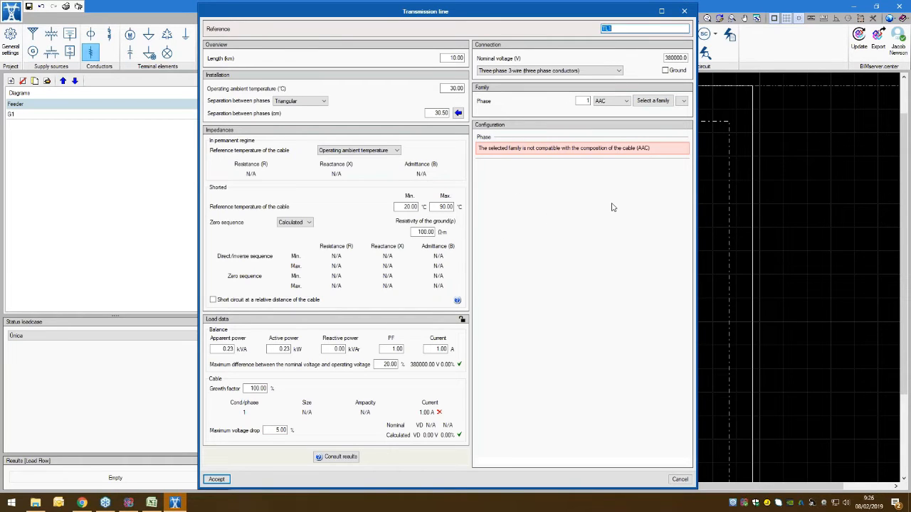
{"action": "left_click", "coordinate": [649, 101]}
{"action": "left_click", "coordinate": [390, 303]}
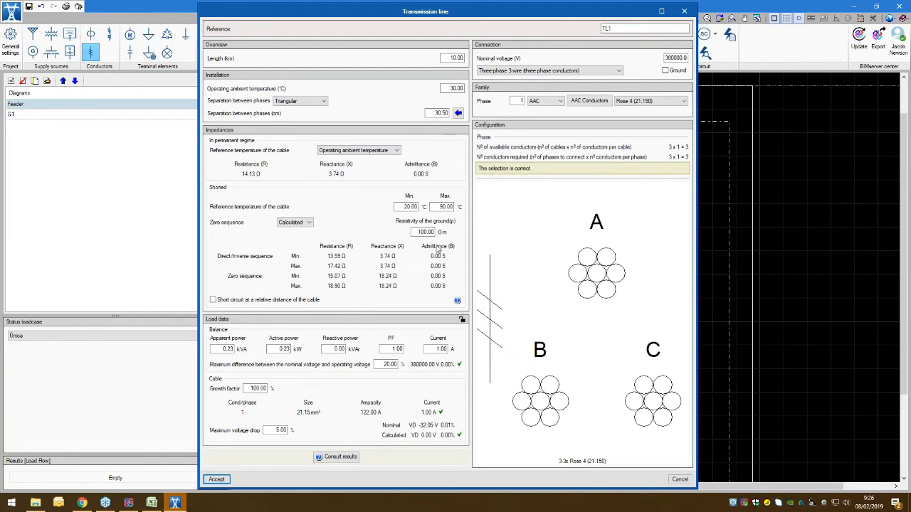
{"action": "scroll", "coordinate": [554, 342], "scroll_direction": "down", "scroll_amount": 4}
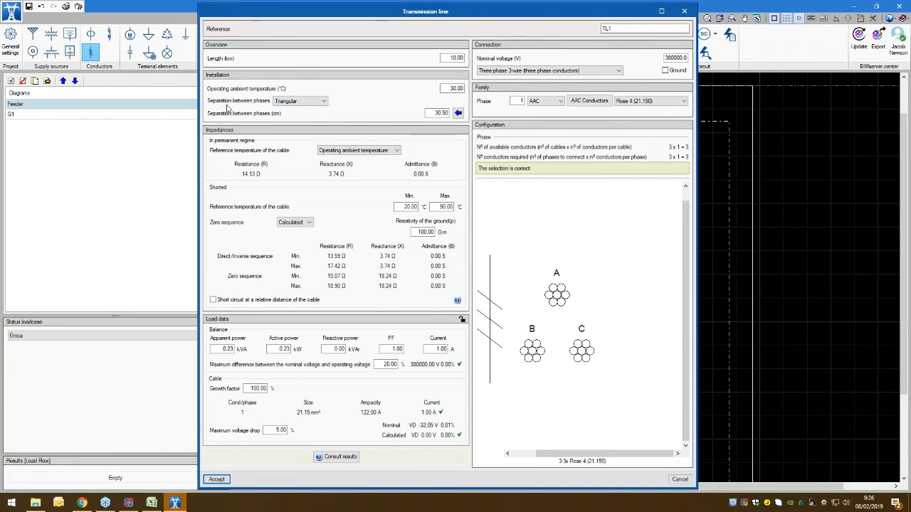
Step: Base the line's phase separation on a transmission tower using the TIPO A IEC 60909 configuration
{"action": "left_click", "coordinate": [311, 101]}
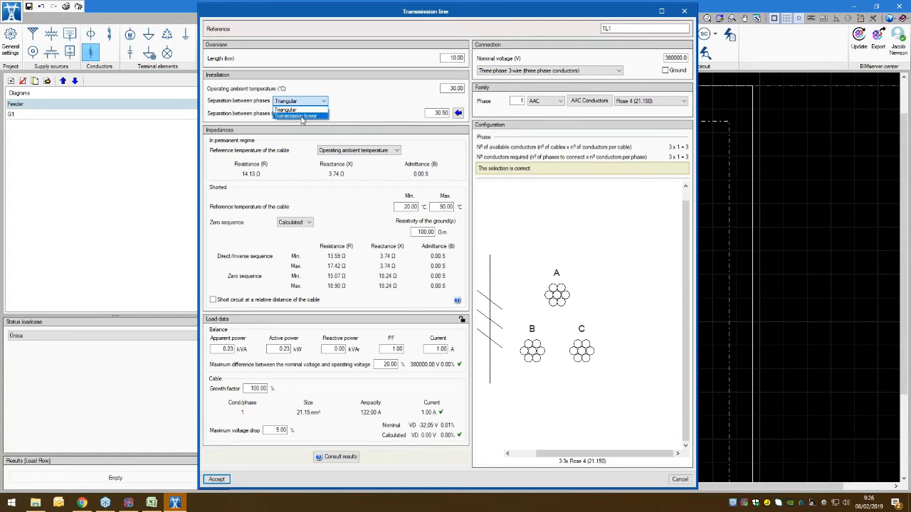
{"action": "left_click", "coordinate": [301, 116]}
{"action": "left_click", "coordinate": [338, 113]}
{"action": "left_click_drag", "start_coordinate": [383, 127], "coordinate": [269, 123]}
{"action": "left_click", "coordinate": [236, 359]}
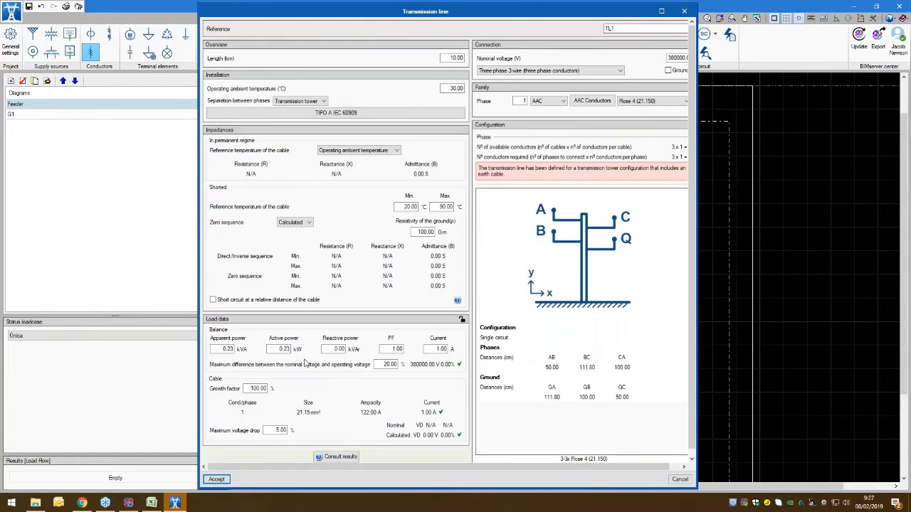
Step: Include a ground conductor from the Centelsa bare copper family, size 14 AWG, and discard the transmission line
{"action": "left_click_drag", "start_coordinate": [472, 470], "coordinate": [509, 470]}
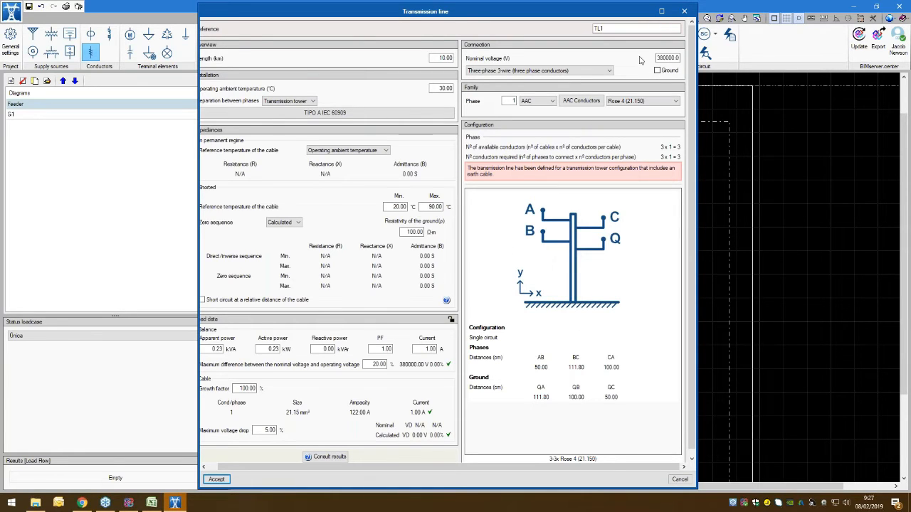
{"action": "left_click", "coordinate": [657, 71]}
{"action": "left_click", "coordinate": [636, 114]}
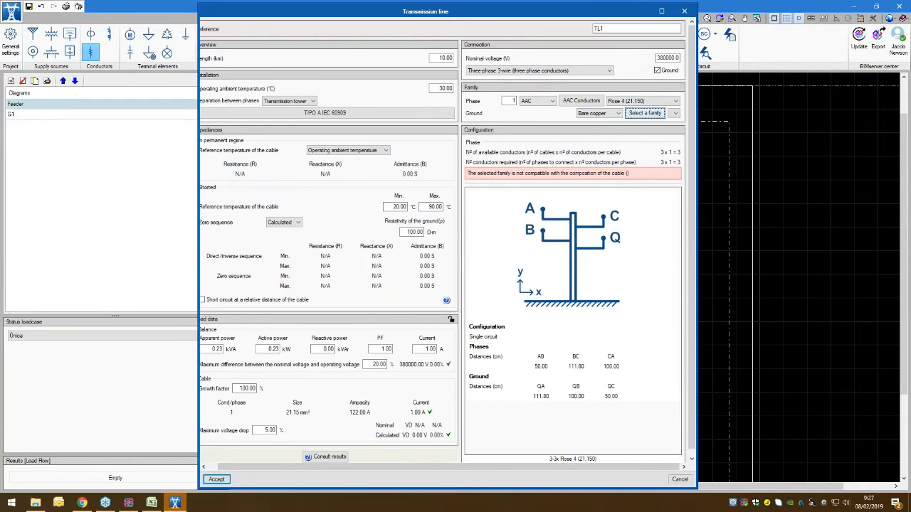
{"action": "left_click", "coordinate": [389, 303]}
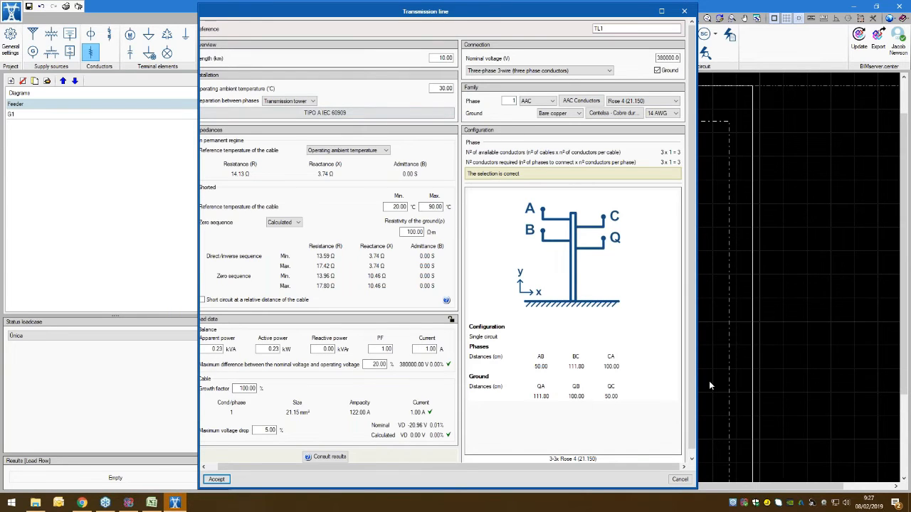
{"action": "left_click", "coordinate": [681, 480]}
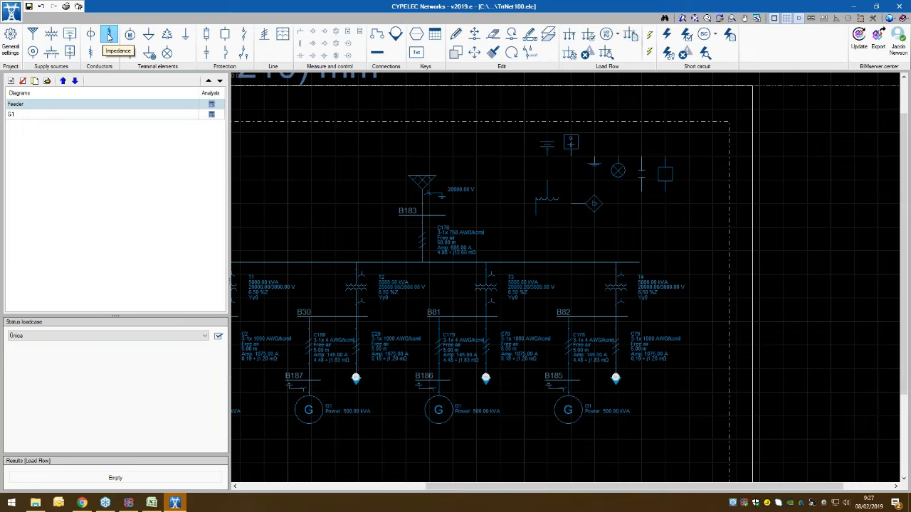
Step: Review the impedance element's properties, preview its three graphical representations, and discard the element
{"action": "left_click", "coordinate": [109, 35]}
{"action": "left_click_drag", "start_coordinate": [455, 95], "coordinate": [347, 94]}
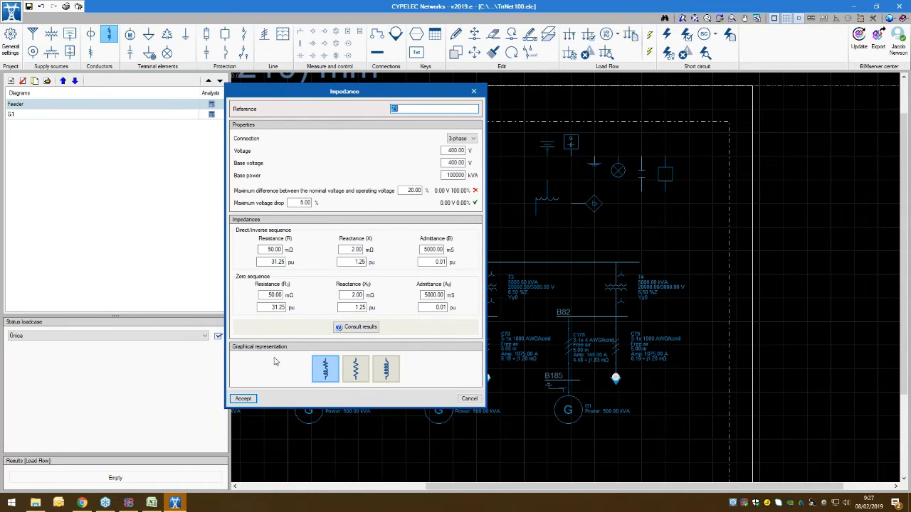
{"action": "left_click", "coordinate": [388, 374]}
{"action": "left_click", "coordinate": [357, 373]}
{"action": "left_click", "coordinate": [324, 373]}
{"action": "left_click", "coordinate": [468, 399]}
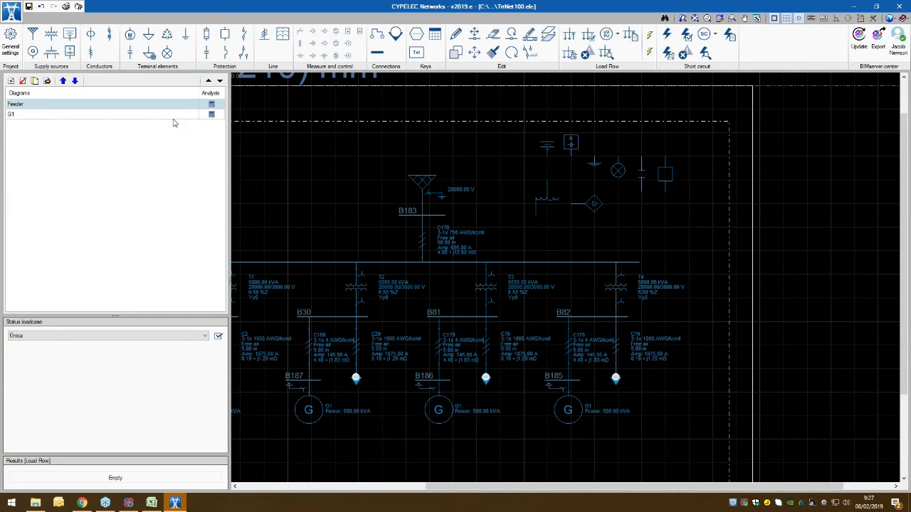
Step: Examine the AC motor's operating conditions and current-time curve, and close its properties without placing it
{"action": "left_click", "coordinate": [129, 36]}
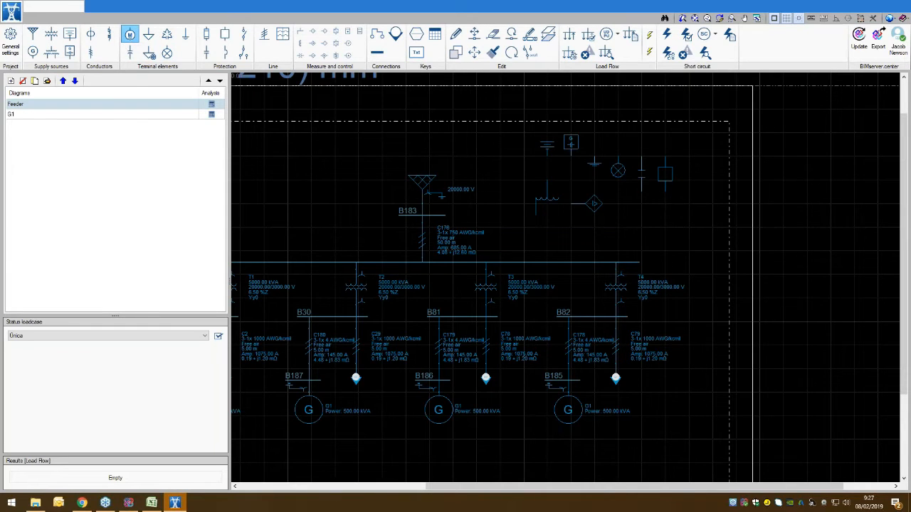
{"action": "left_click_drag", "start_coordinate": [491, 89], "coordinate": [459, 84]}
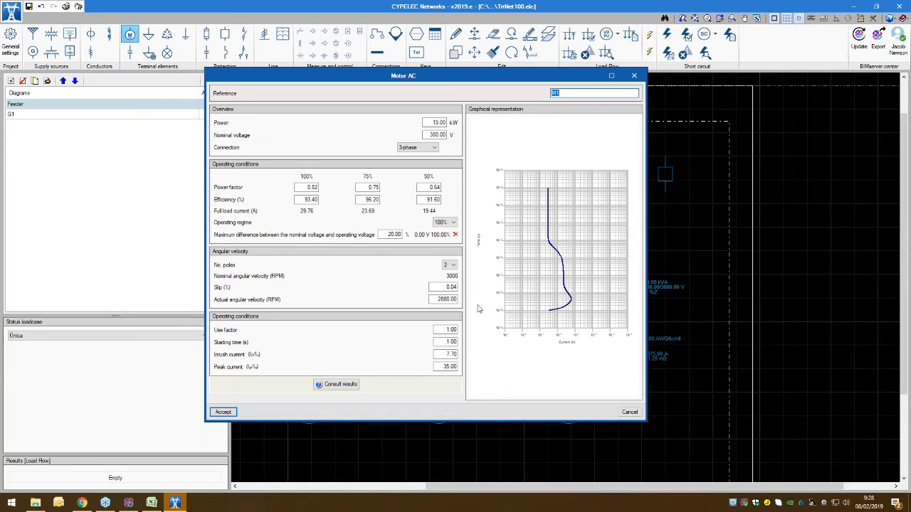
{"action": "scroll", "coordinate": [567, 281], "scroll_direction": "up", "scroll_amount": 1}
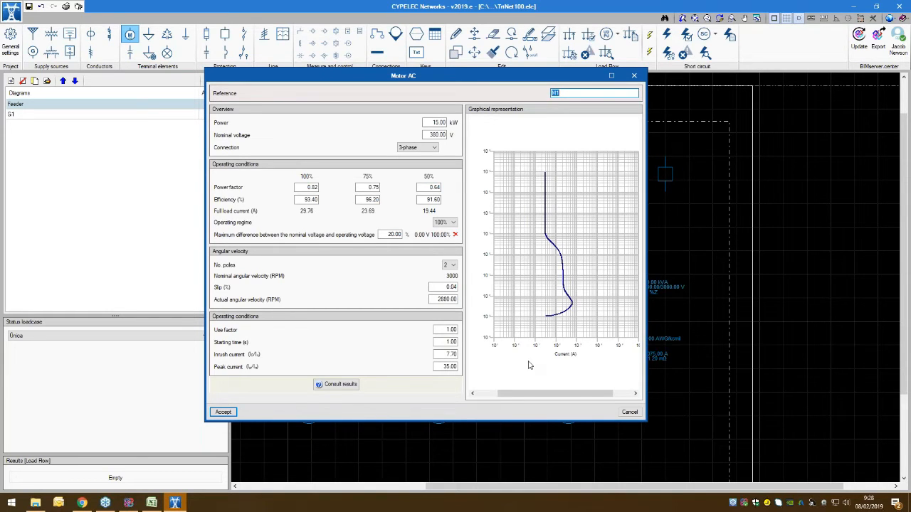
{"action": "left_click", "coordinate": [626, 413]}
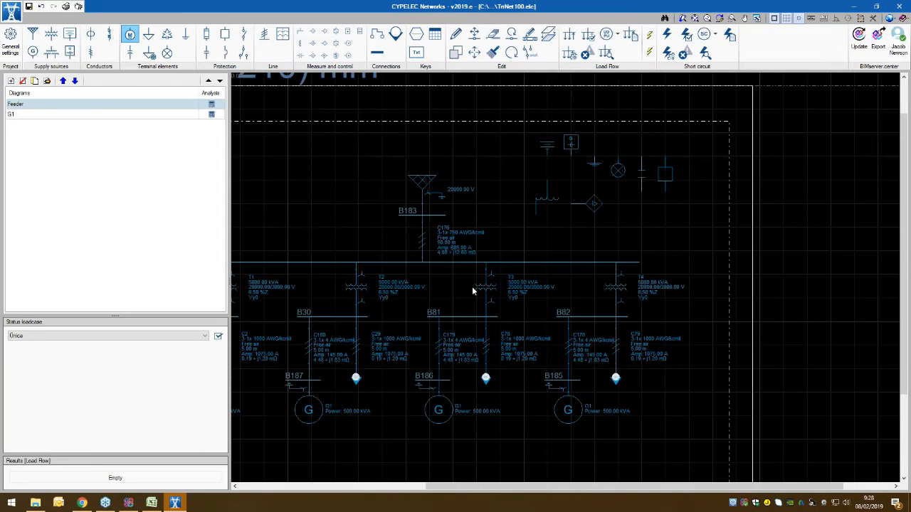
Step: Review the load element's 3-phase connection, nominal voltage and use factor settings, and discard the load
{"action": "left_click", "coordinate": [149, 36]}
{"action": "left_click_drag", "start_coordinate": [453, 161], "coordinate": [253, 76]}
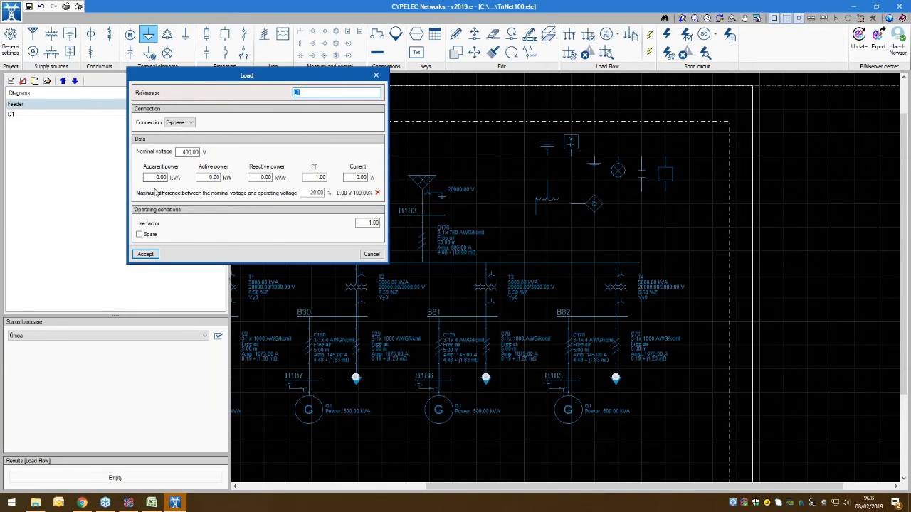
{"action": "left_click", "coordinate": [175, 123]}
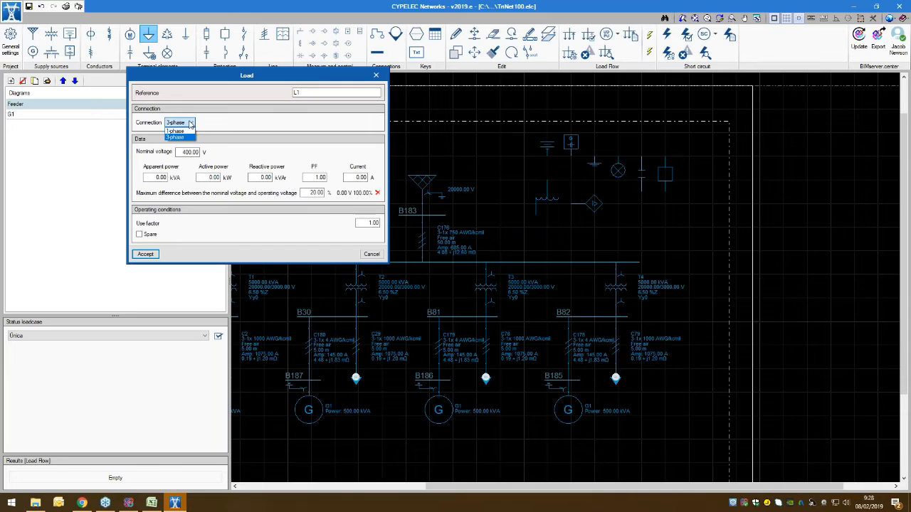
{"action": "left_click", "coordinate": [177, 136]}
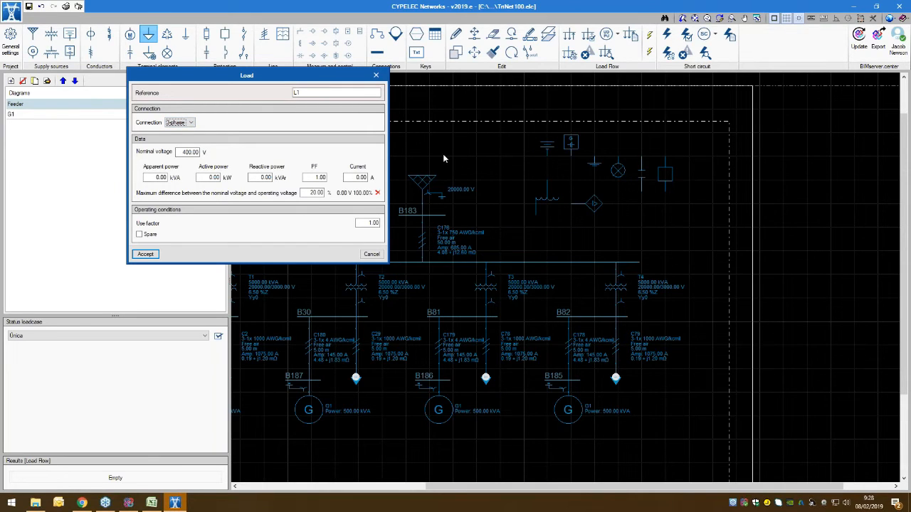
{"action": "double_click", "coordinate": [189, 151]}
{"action": "left_click", "coordinate": [380, 223]}
{"action": "left_click", "coordinate": [371, 254]}
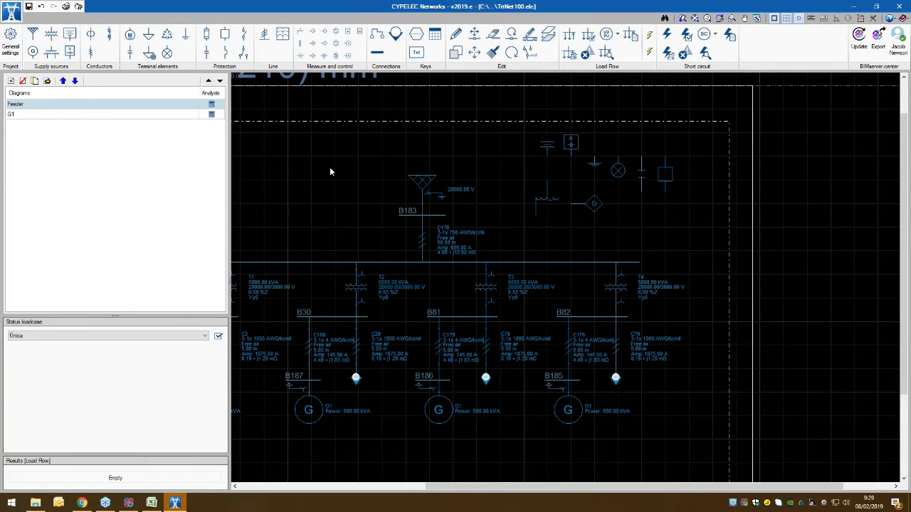
Step: Review the capacitor bank's and the single capacitor's properties and load data, discarding both elements without placing them
{"action": "left_click", "coordinate": [167, 35]}
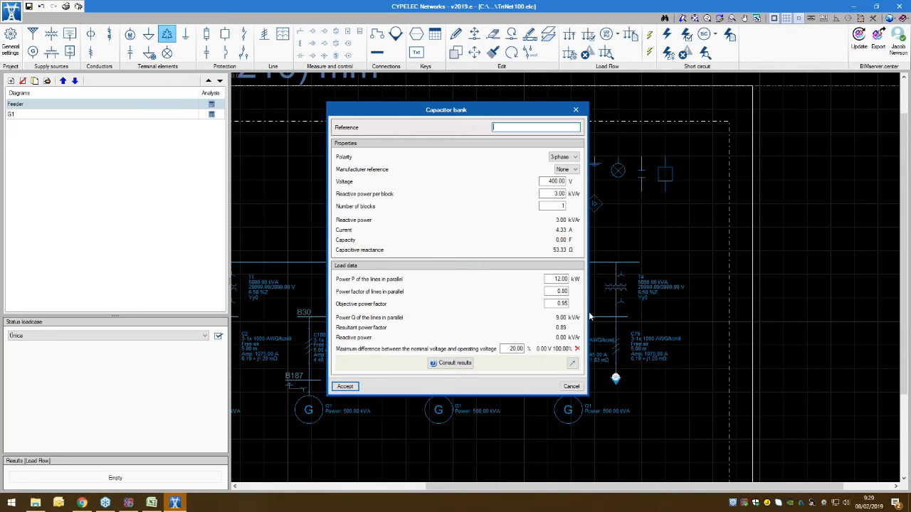
{"action": "left_click", "coordinate": [571, 386]}
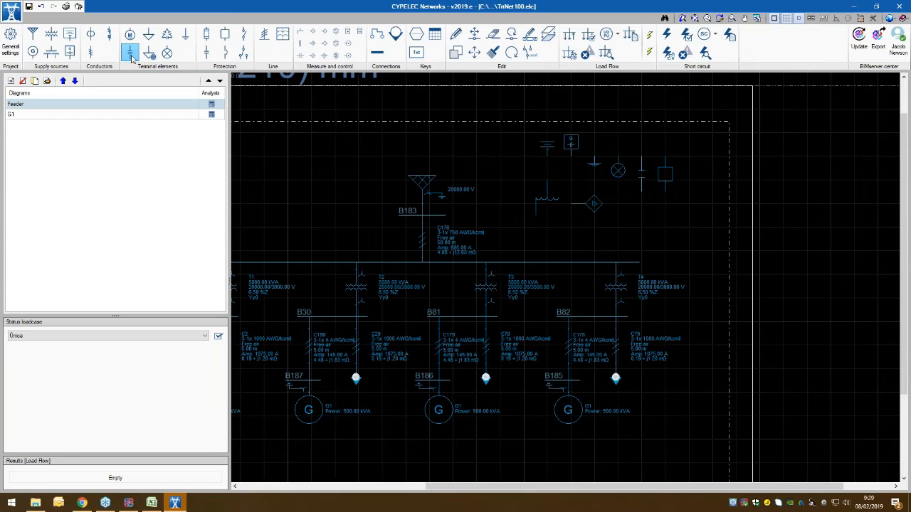
{"action": "left_click", "coordinate": [129, 53]}
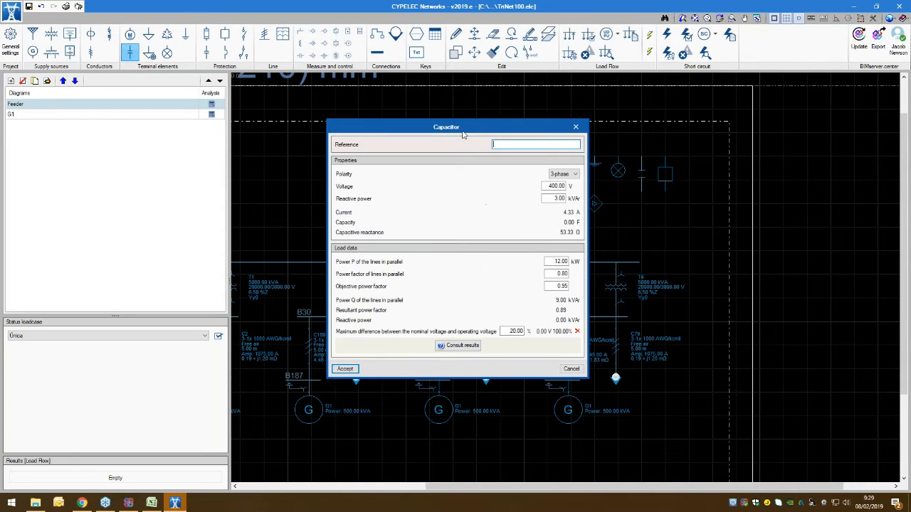
{"action": "left_click_drag", "start_coordinate": [459, 130], "coordinate": [310, 106]}
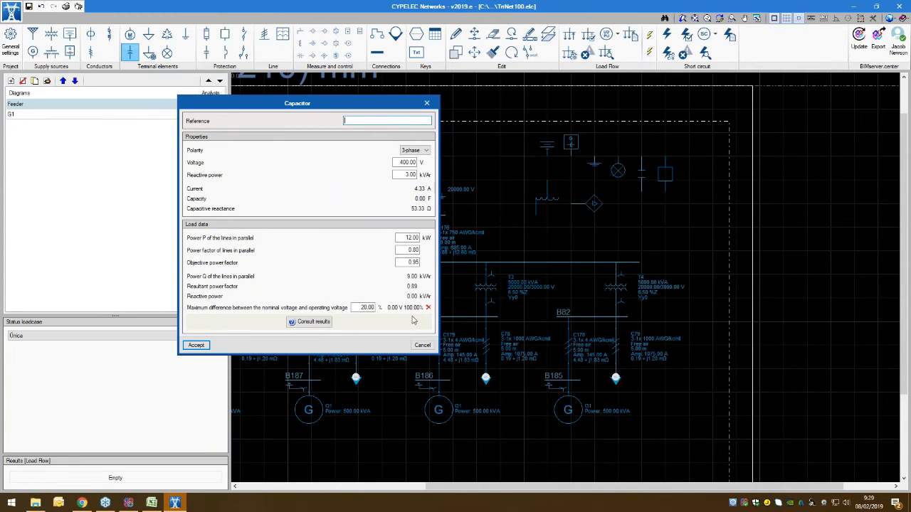
{"action": "left_click", "coordinate": [423, 345]}
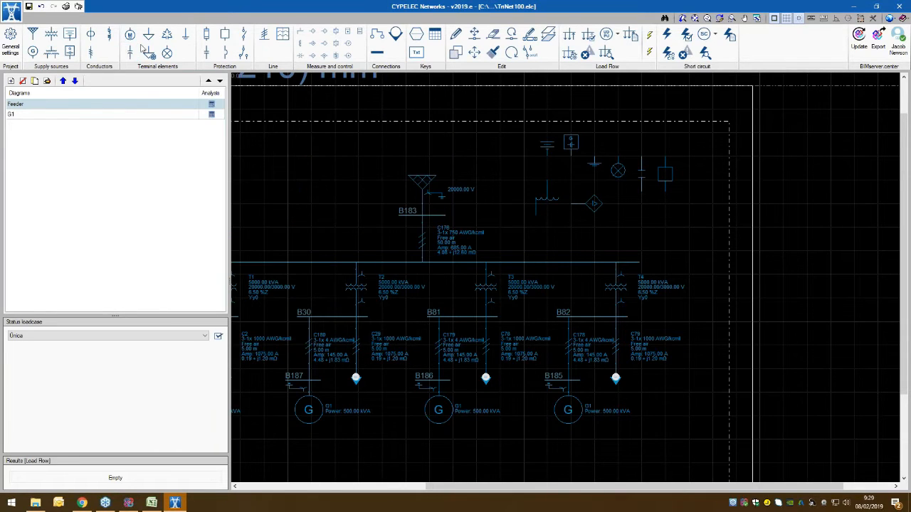
Step: Check the imported load's reference setting and discard the element
{"action": "left_click", "coordinate": [148, 53]}
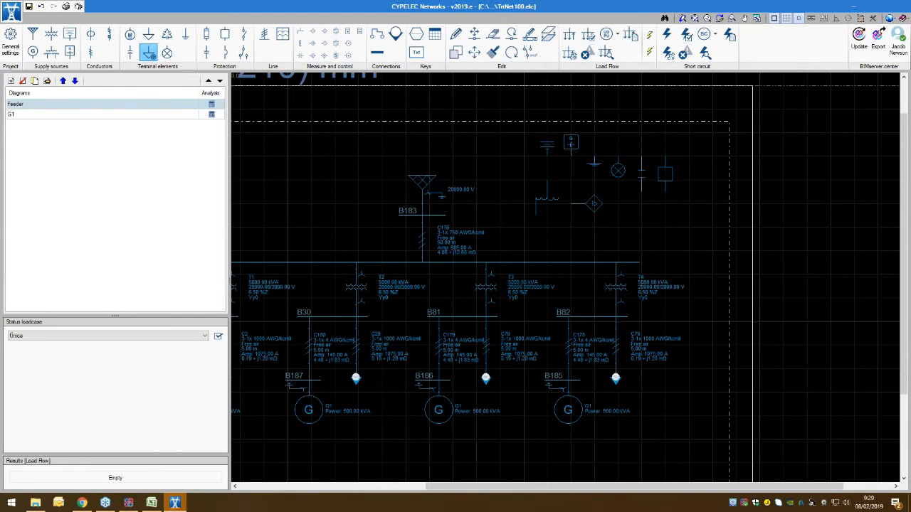
{"action": "left_click_drag", "start_coordinate": [457, 234], "coordinate": [304, 146]}
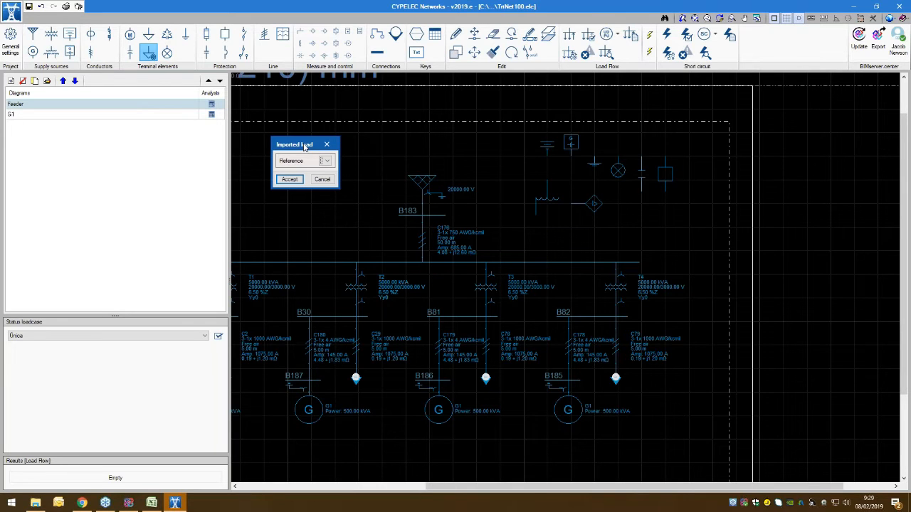
{"action": "left_click_drag", "start_coordinate": [304, 146], "coordinate": [284, 141]}
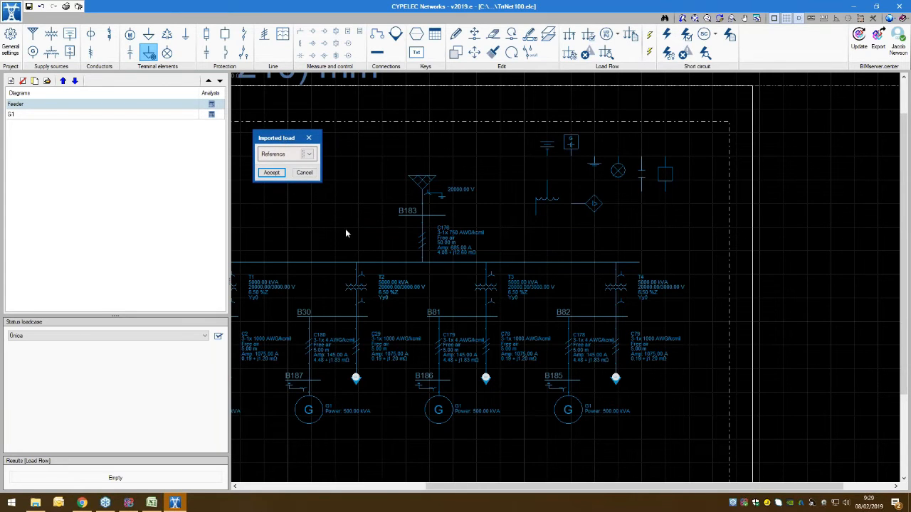
{"action": "left_click", "coordinate": [304, 173]}
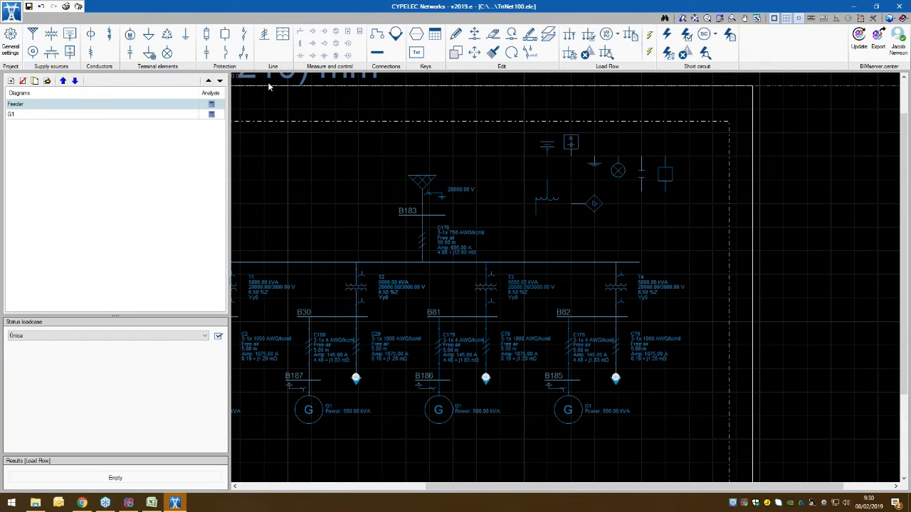
Step: Inspect the fuse's and the low-voltage circuit breaker's characteristic parameters and library selections, closing both without placing them
{"action": "left_click", "coordinate": [205, 39]}
{"action": "left_click", "coordinate": [225, 54]}
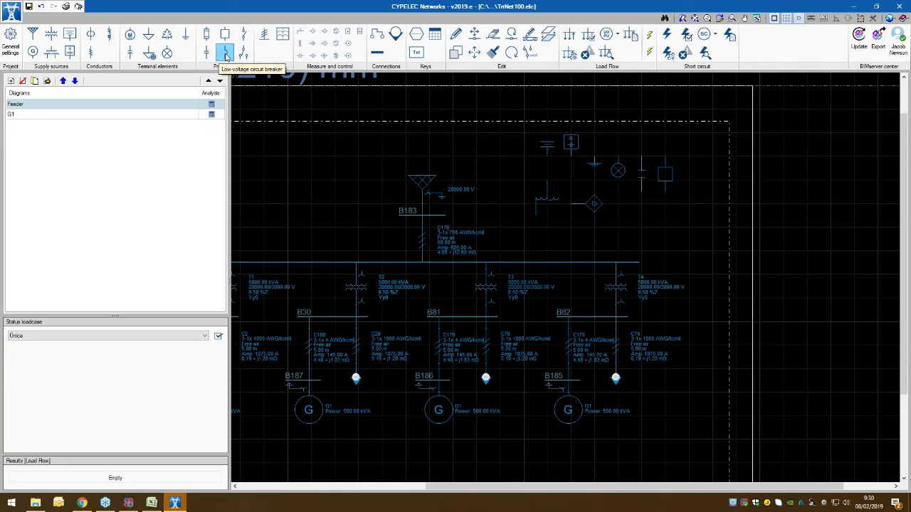
{"action": "left_click", "coordinate": [244, 54]}
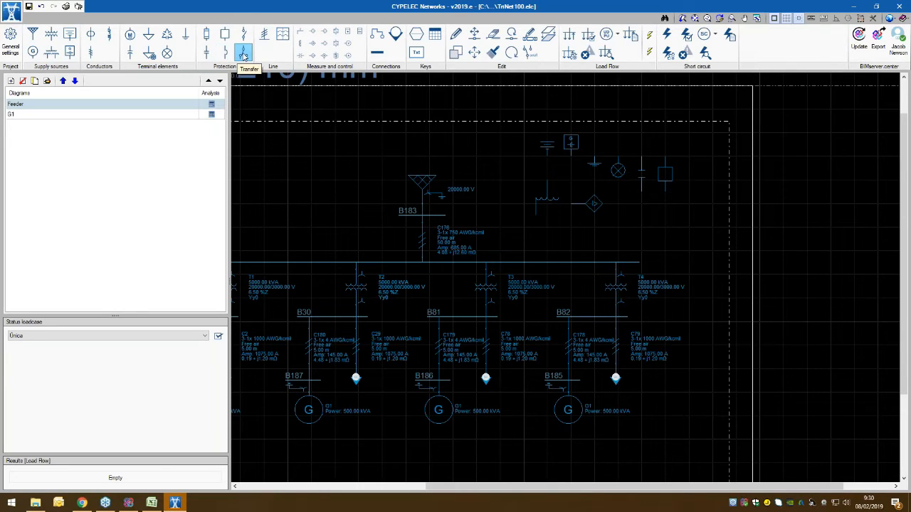
{"action": "left_click", "coordinate": [208, 36]}
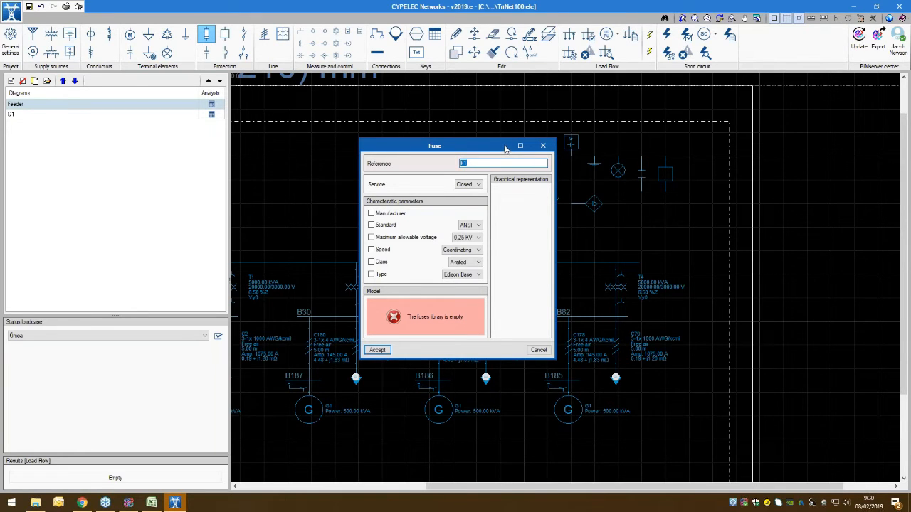
{"action": "left_click", "coordinate": [544, 146]}
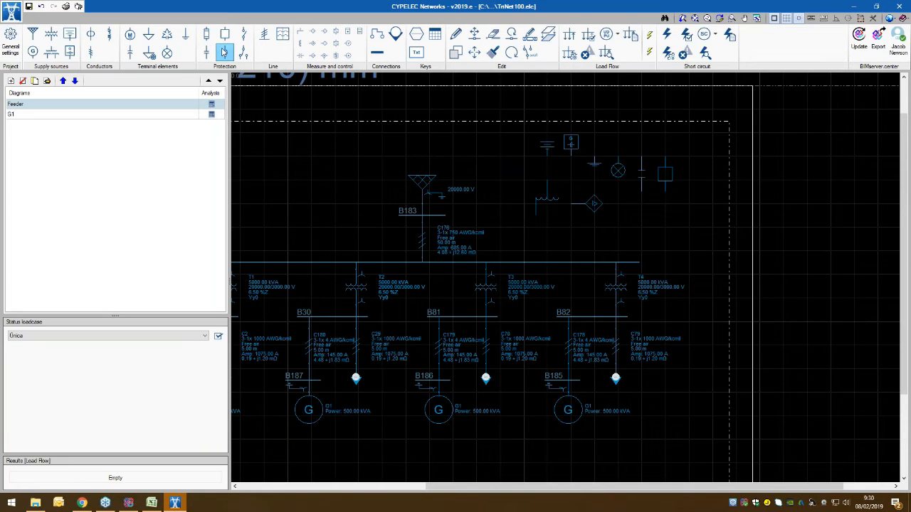
{"action": "left_click", "coordinate": [223, 53]}
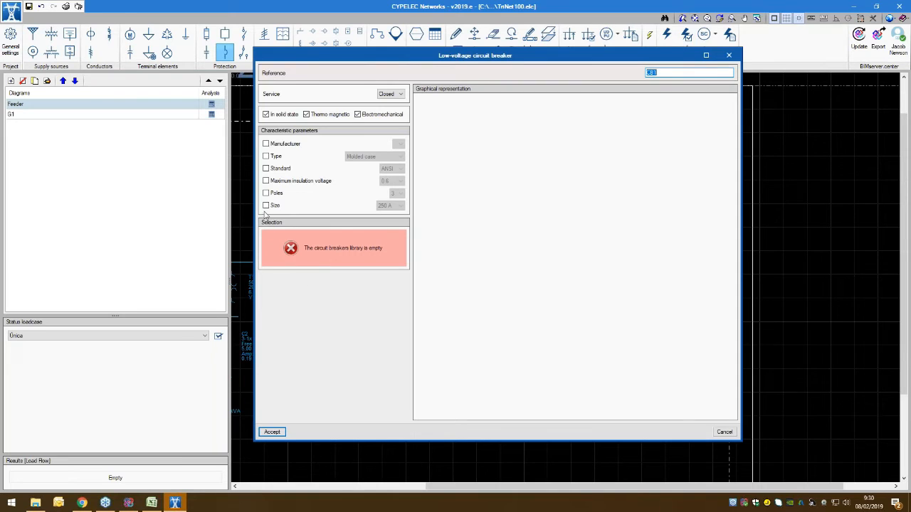
{"action": "left_click", "coordinate": [728, 55]}
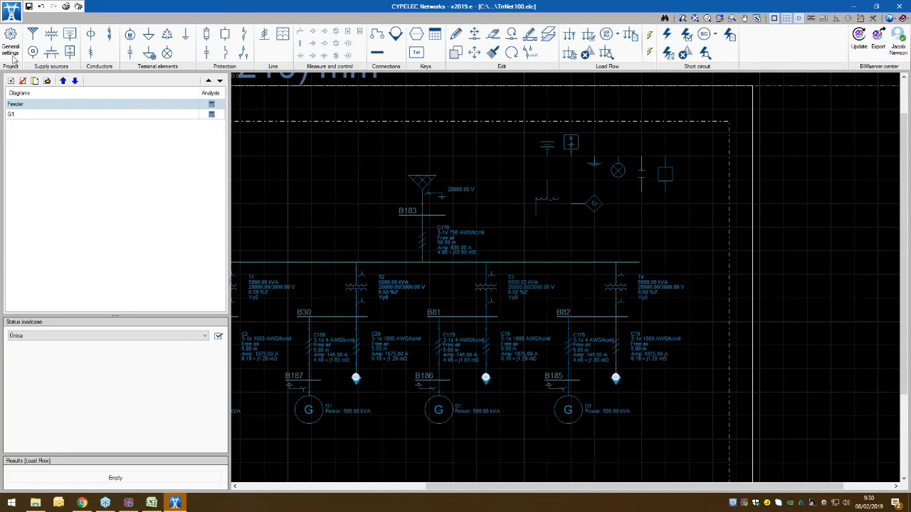
Step: Import only the ABB family into the circuit breaker library, leaving out SCHNEIDER, and accept the general settings
{"action": "left_click", "coordinate": [11, 44]}
{"action": "left_click", "coordinate": [415, 229]}
{"action": "left_click", "coordinate": [498, 200]}
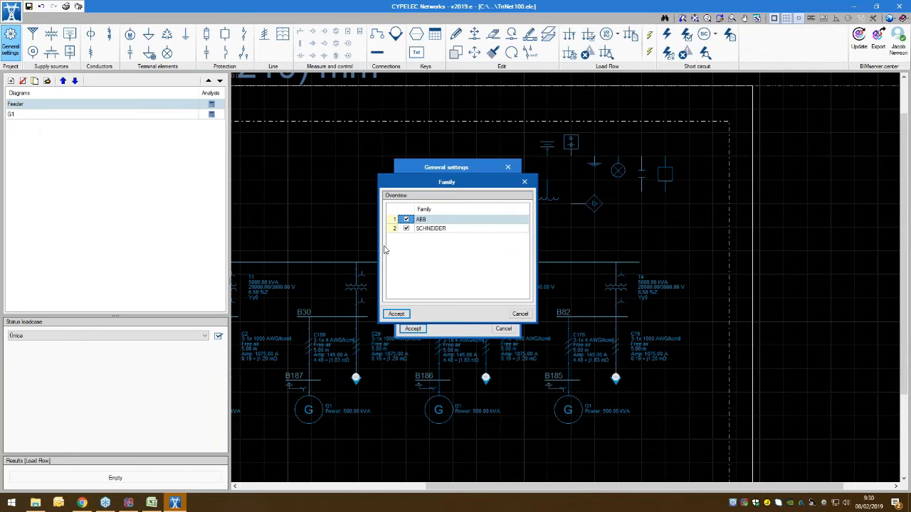
{"action": "left_click", "coordinate": [415, 229]}
{"action": "left_click", "coordinate": [396, 314]}
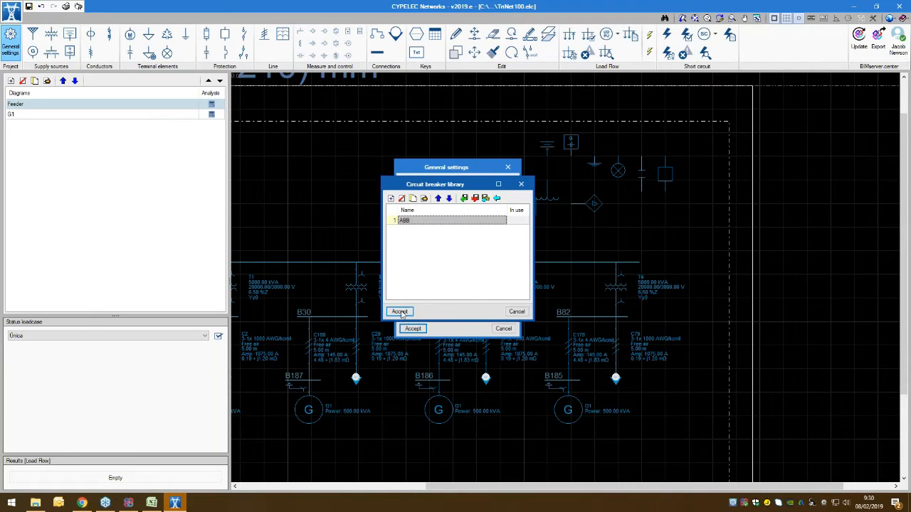
{"action": "left_click", "coordinate": [402, 314]}
{"action": "left_click", "coordinate": [411, 329]}
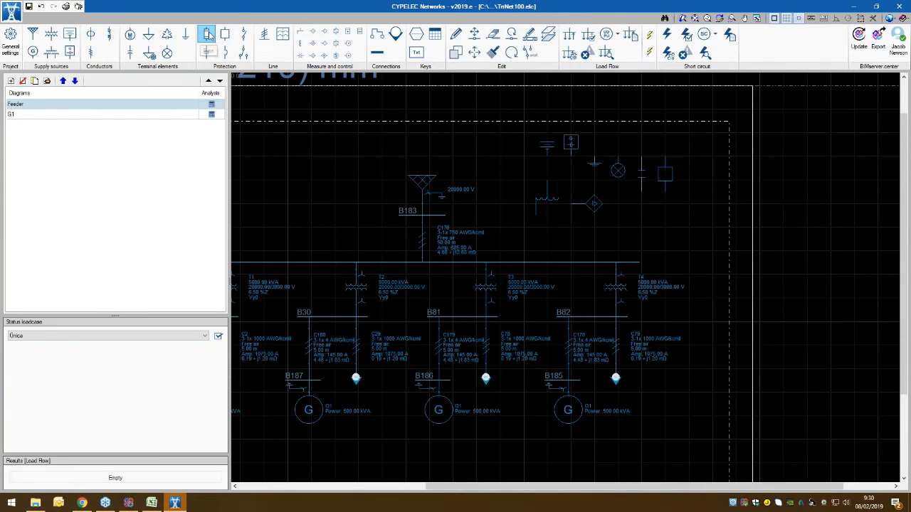
Step: Start a low-voltage circuit breaker and preview the effect of its solid-state and size filters on the available models, restoring both filters
{"action": "left_click", "coordinate": [226, 54]}
{"action": "left_click", "coordinate": [502, 235]}
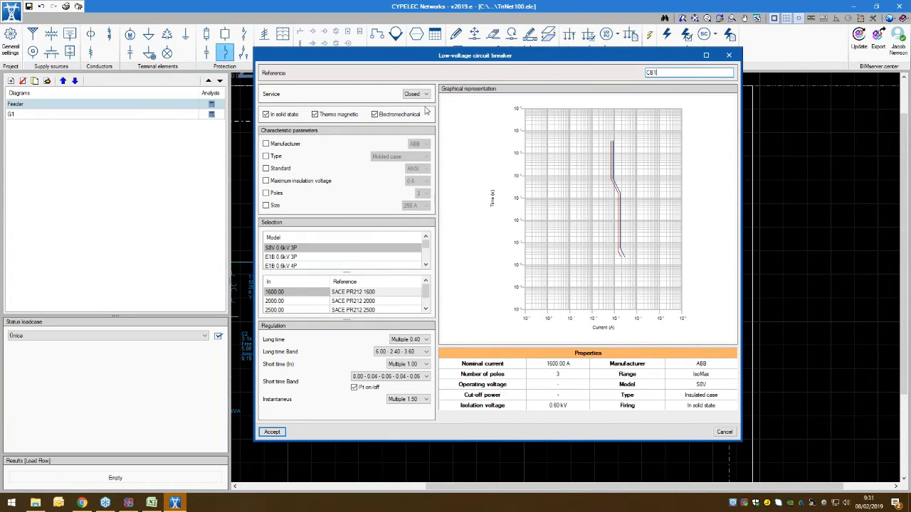
{"action": "left_click", "coordinate": [276, 116]}
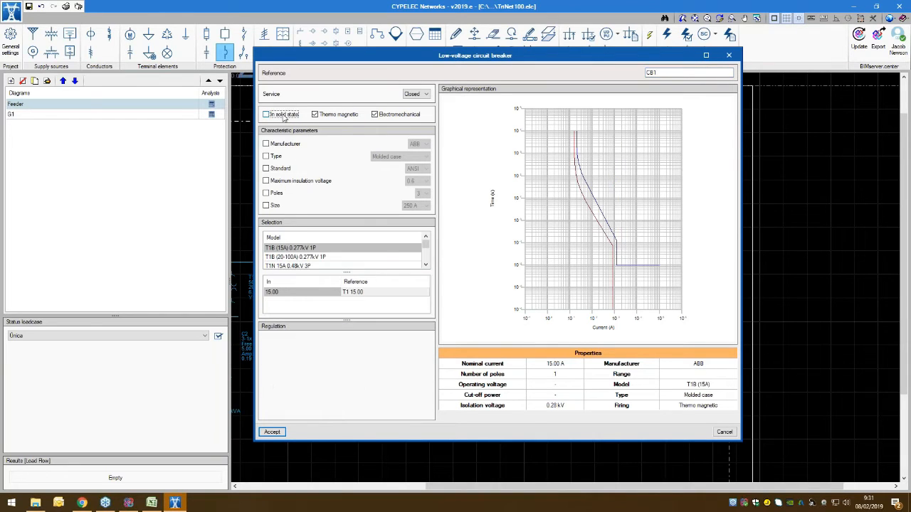
{"action": "left_click", "coordinate": [281, 116]}
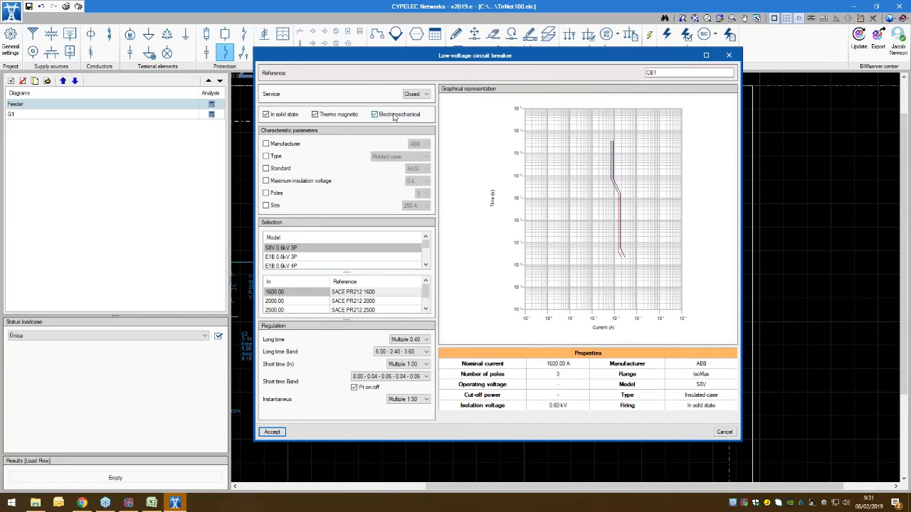
{"action": "left_click", "coordinate": [275, 145]}
{"action": "left_click", "coordinate": [266, 205]}
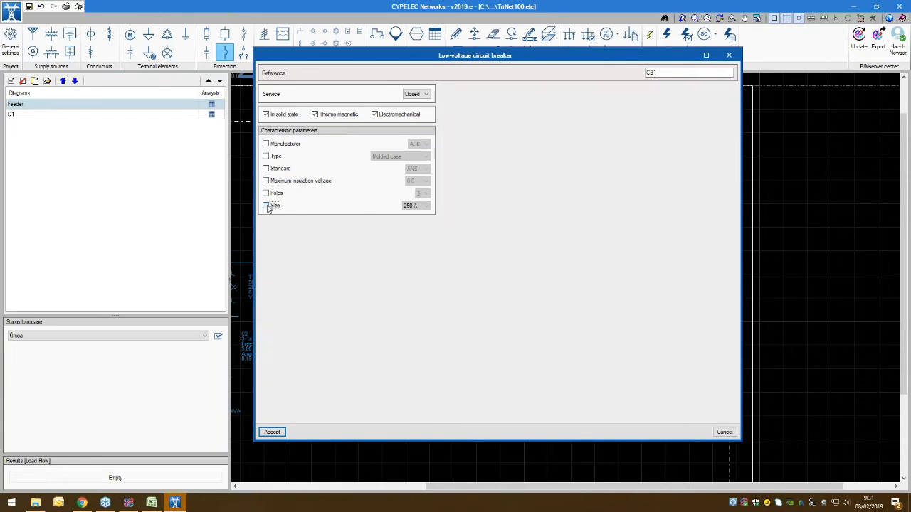
{"action": "left_click", "coordinate": [265, 205]}
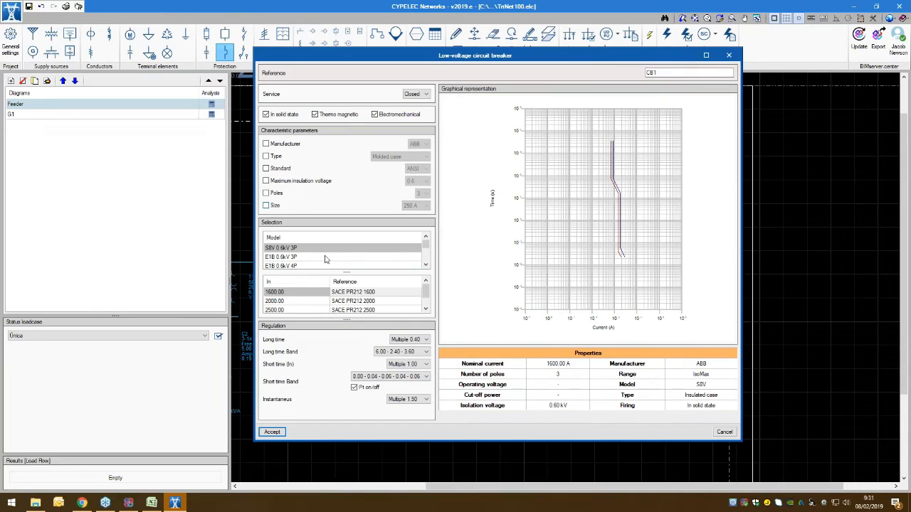
Step: Browse the circuit breaker models and preview the SACE PR212 2500 reference with 2500 A nominal current
{"action": "left_click", "coordinate": [425, 264]}
{"action": "left_click_drag", "start_coordinate": [425, 246], "coordinate": [425, 250]}
{"action": "scroll", "coordinate": [380, 304], "scroll_direction": "down", "scroll_amount": 1}
{"action": "scroll", "coordinate": [379, 303], "scroll_direction": "up", "scroll_amount": 1}
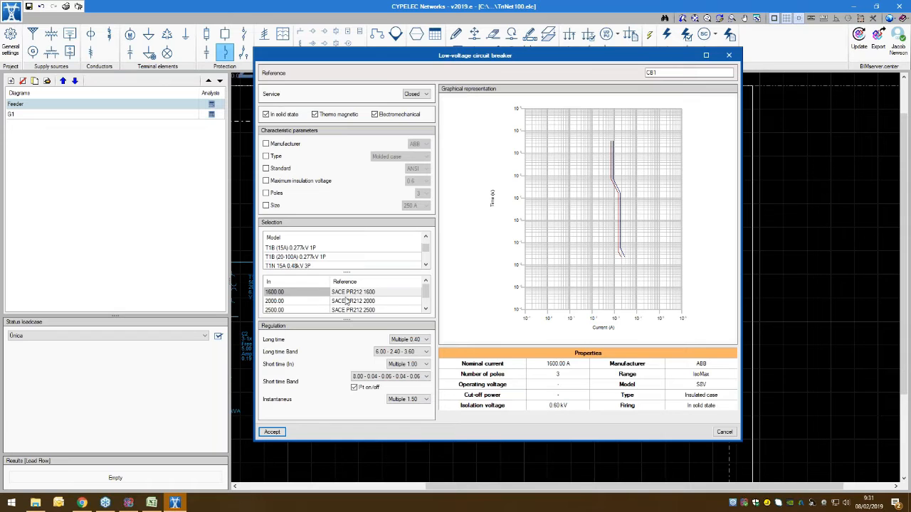
{"action": "left_click", "coordinate": [355, 305]}
{"action": "left_click", "coordinate": [357, 308]}
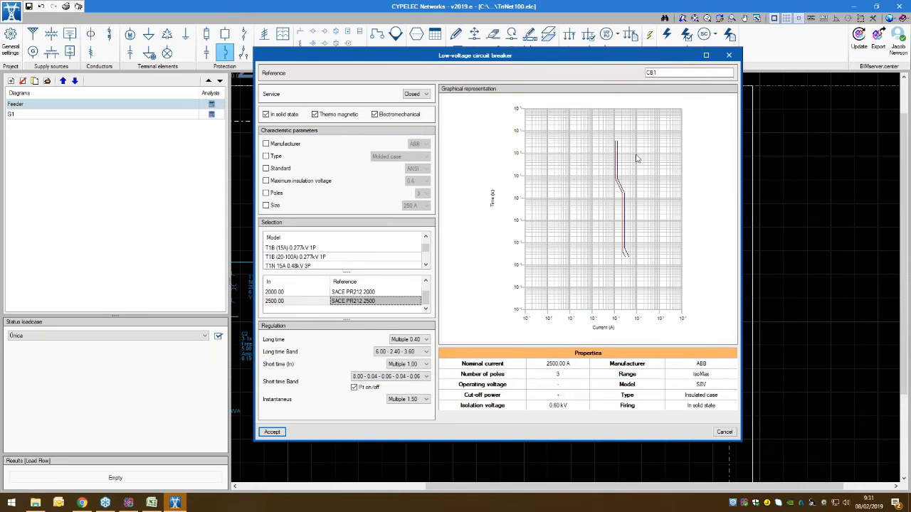
Step: Examine the circuit breaker's time-current curve at different magnifications and discard the element
{"action": "scroll", "coordinate": [629, 199], "scroll_direction": "up", "scroll_amount": 2}
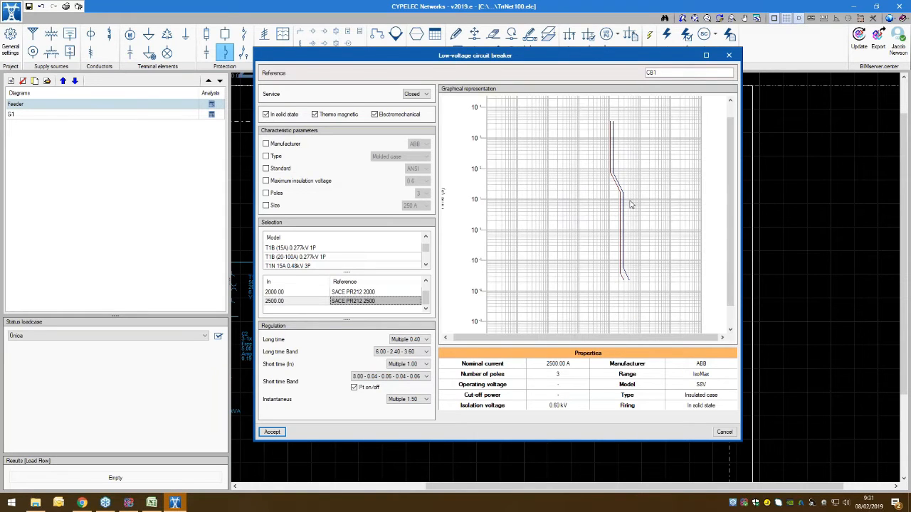
{"action": "scroll", "coordinate": [630, 205], "scroll_direction": "down", "scroll_amount": 2}
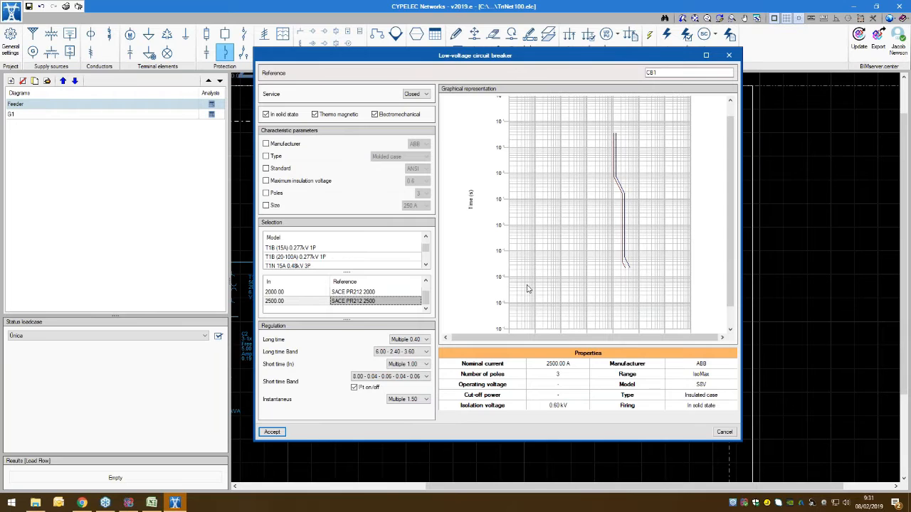
{"action": "scroll", "coordinate": [642, 223], "scroll_direction": "down", "scroll_amount": 2}
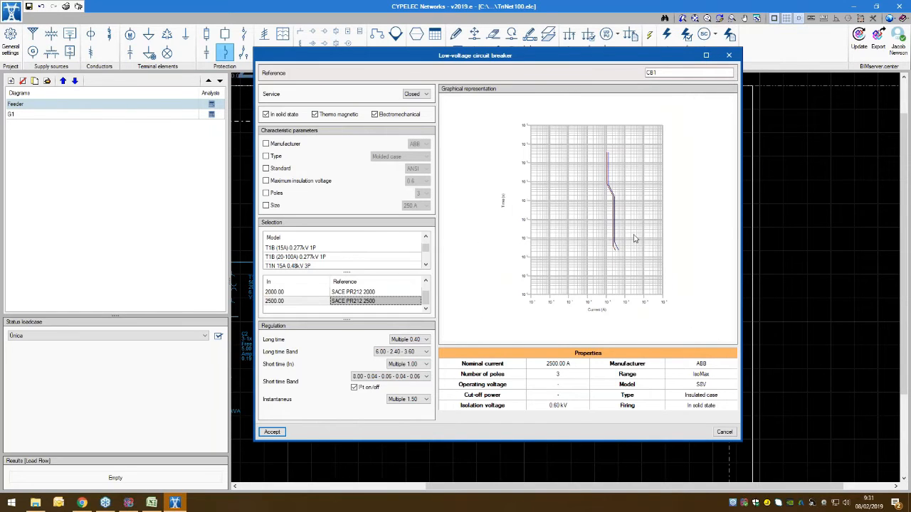
{"action": "scroll", "coordinate": [634, 239], "scroll_direction": "up", "scroll_amount": 2}
{"action": "left_click", "coordinate": [724, 432]}
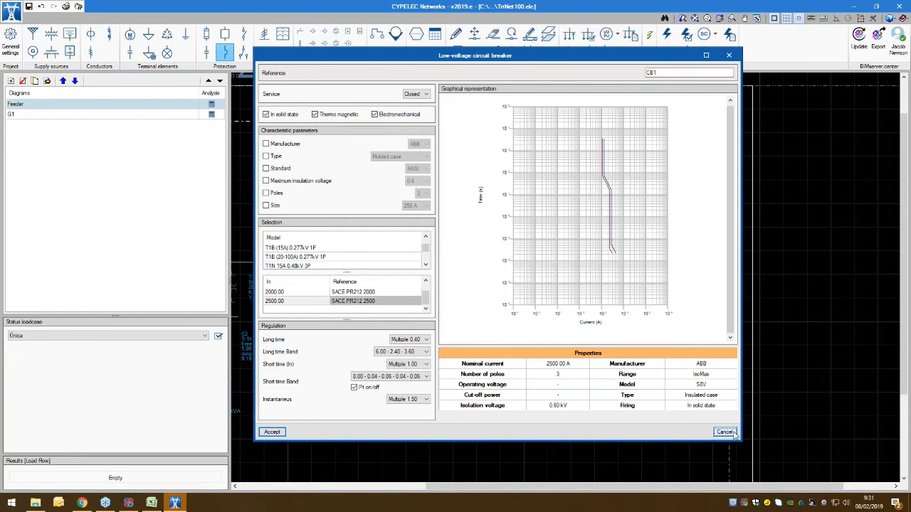
Step: Review the contact's Open and Closed service options, discard the contact, and check the transfer element's A and B service options
{"action": "left_click", "coordinate": [243, 33]}
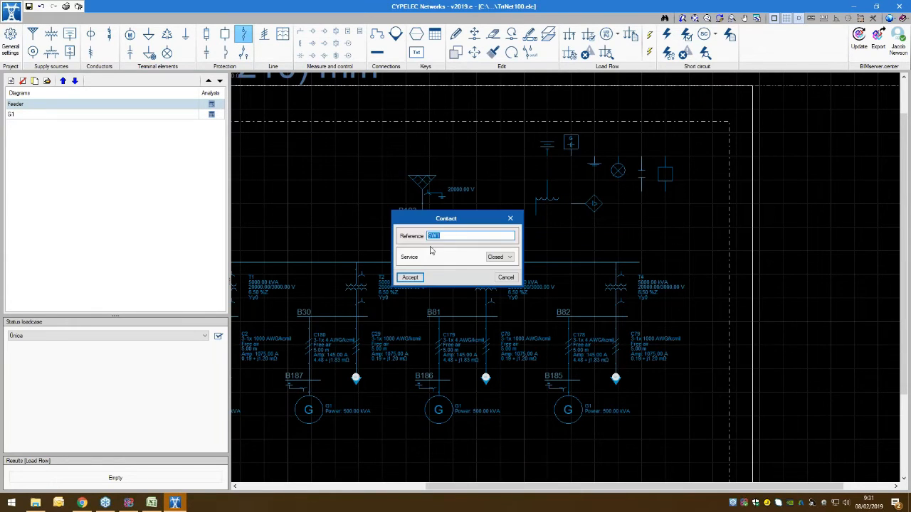
{"action": "left_click_drag", "start_coordinate": [446, 223], "coordinate": [292, 160]}
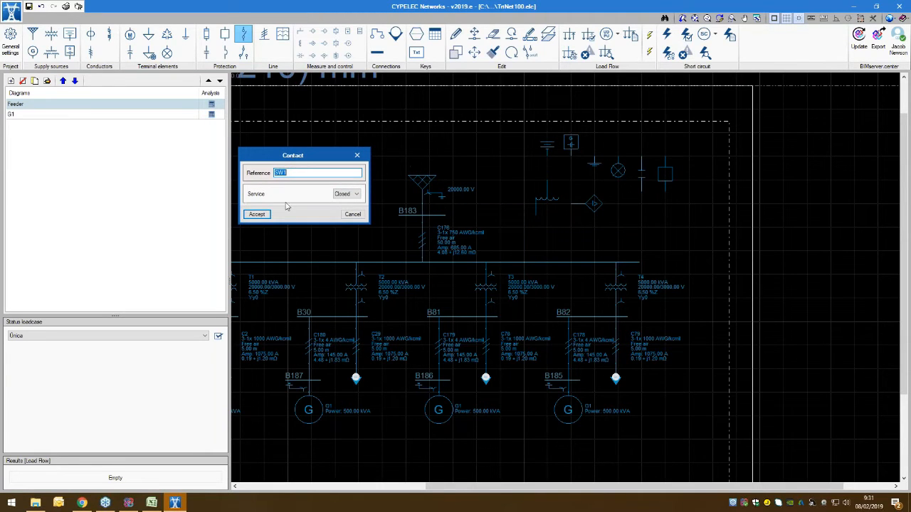
{"action": "left_click", "coordinate": [356, 194]}
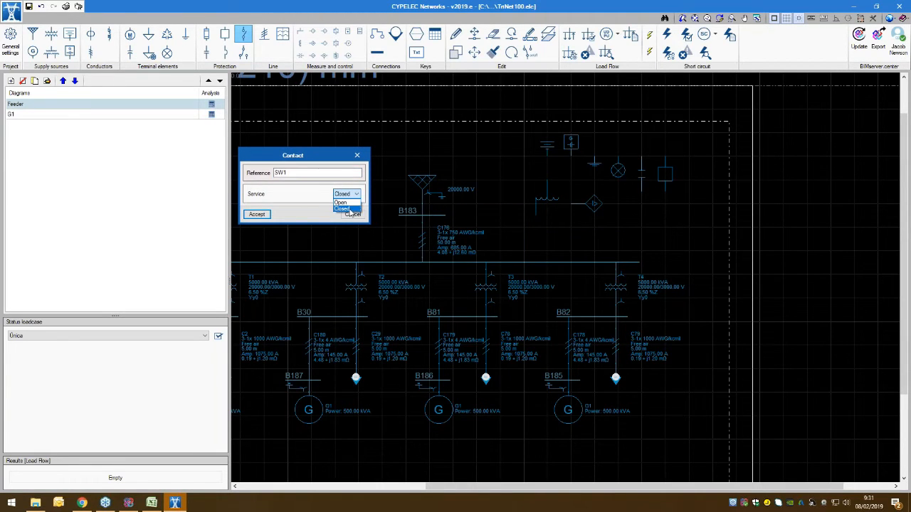
{"action": "left_click", "coordinate": [351, 218]}
{"action": "left_click", "coordinate": [351, 216]}
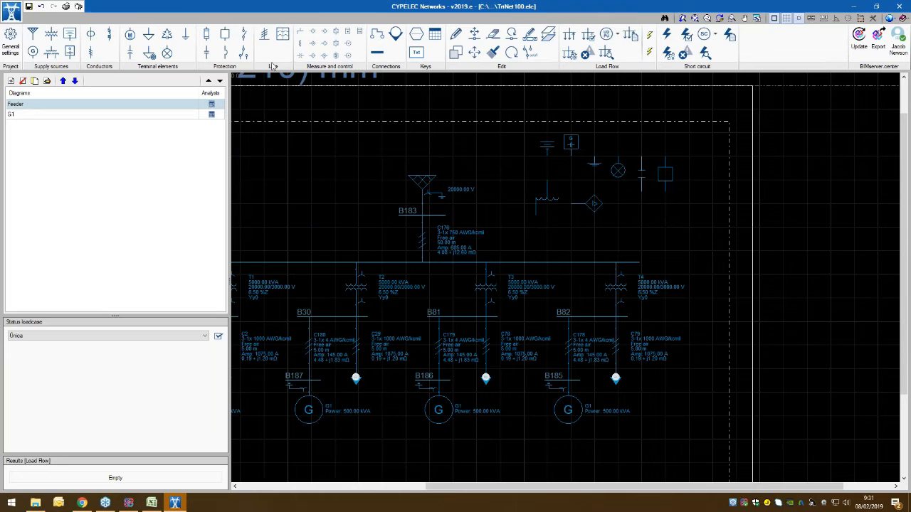
{"action": "left_click", "coordinate": [506, 257]}
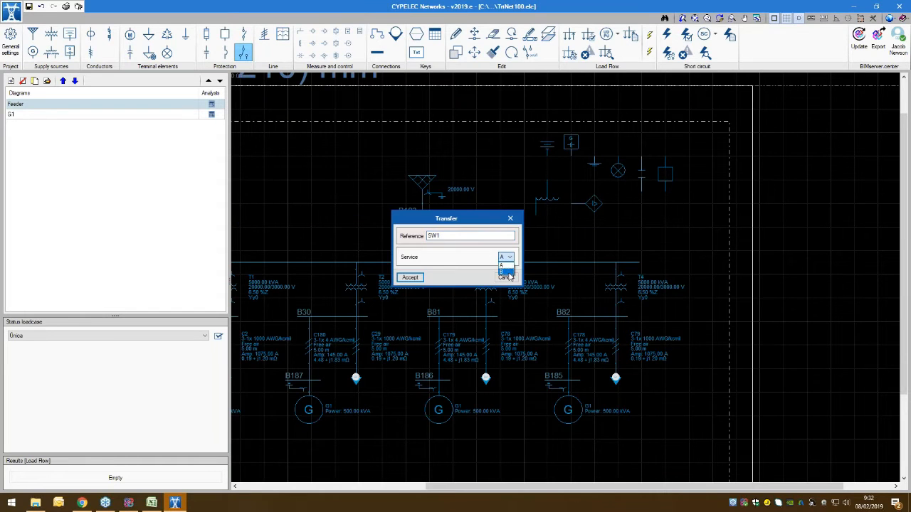
{"action": "left_click", "coordinate": [504, 271]}
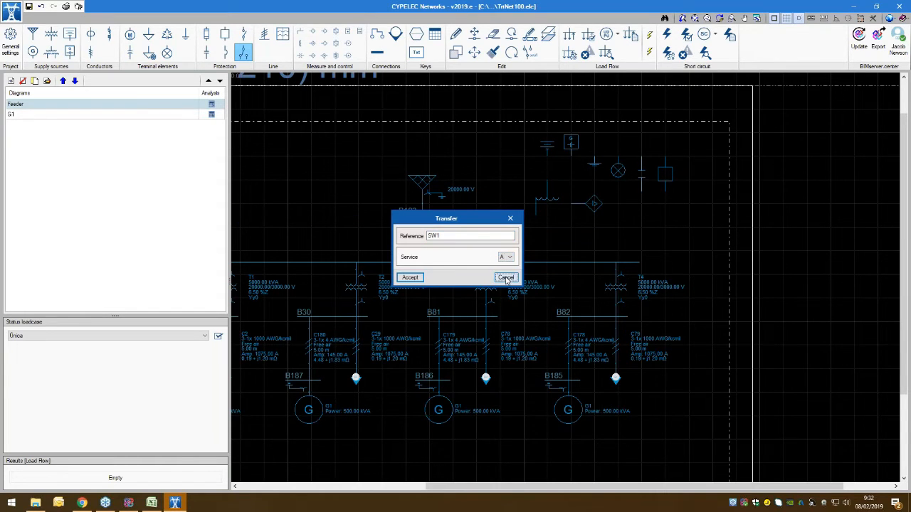
Step: Discard the transfer element, start a new element line and add a low-voltage cable from the NEC RHW-2 90 °C family
{"action": "left_click", "coordinate": [506, 276]}
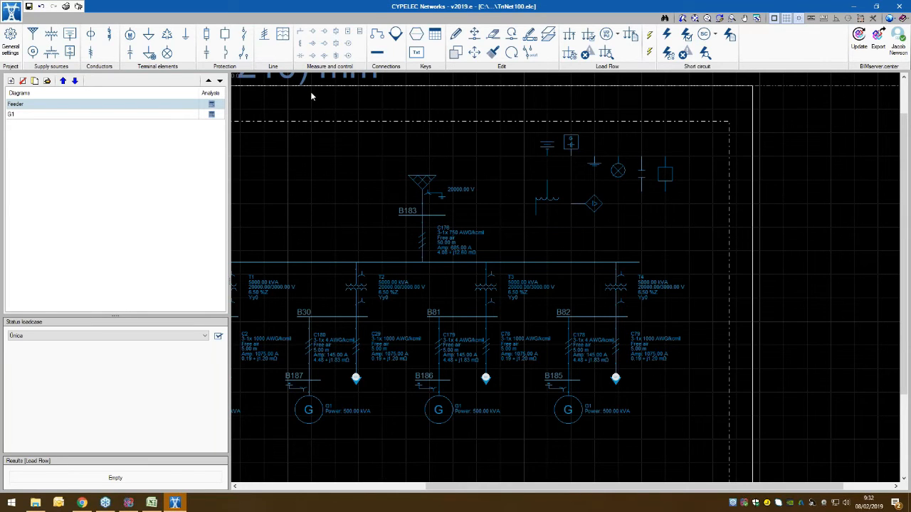
{"action": "left_click", "coordinate": [264, 39]}
{"action": "left_click_drag", "start_coordinate": [421, 41], "coordinate": [315, 42]}
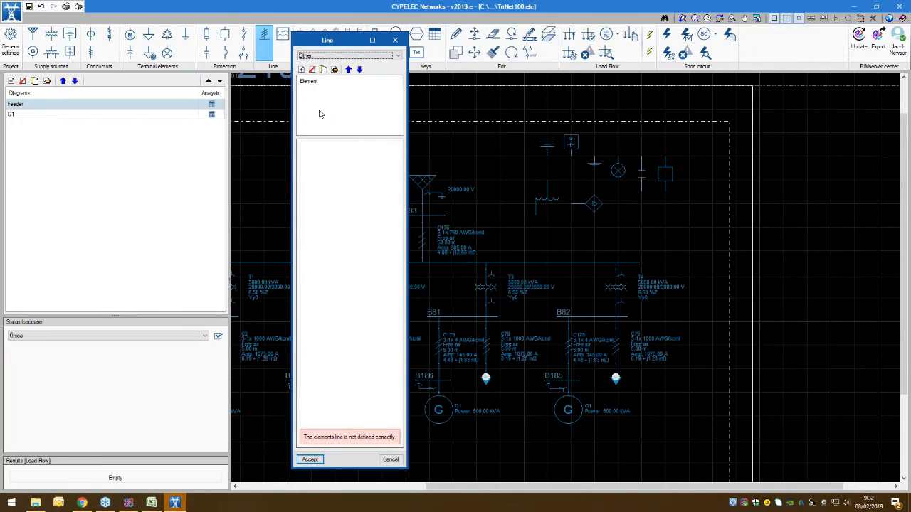
{"action": "left_click", "coordinate": [301, 69]}
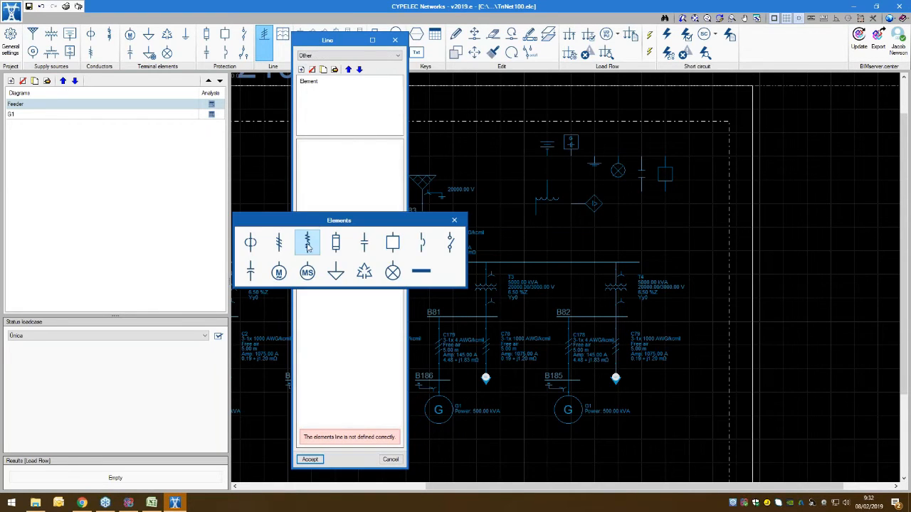
{"action": "left_click", "coordinate": [250, 243]}
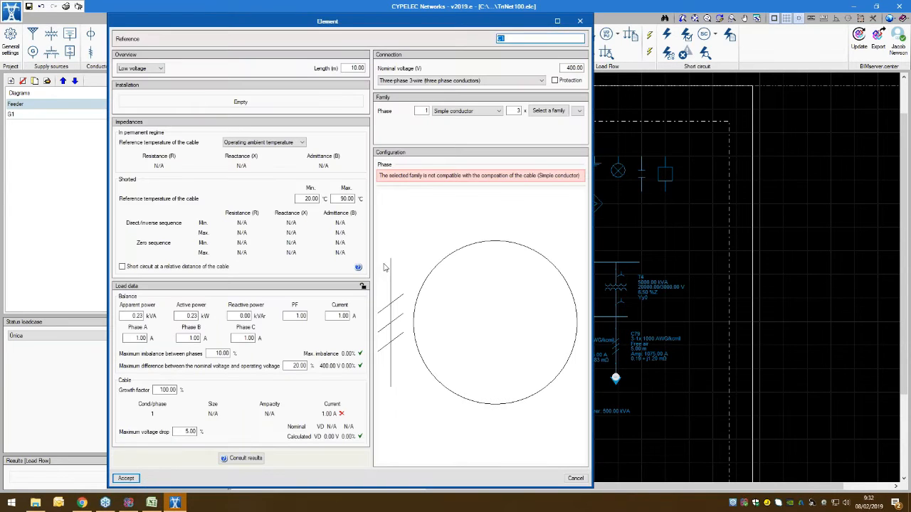
{"action": "left_click", "coordinate": [548, 111]}
{"action": "left_click", "coordinate": [538, 243]}
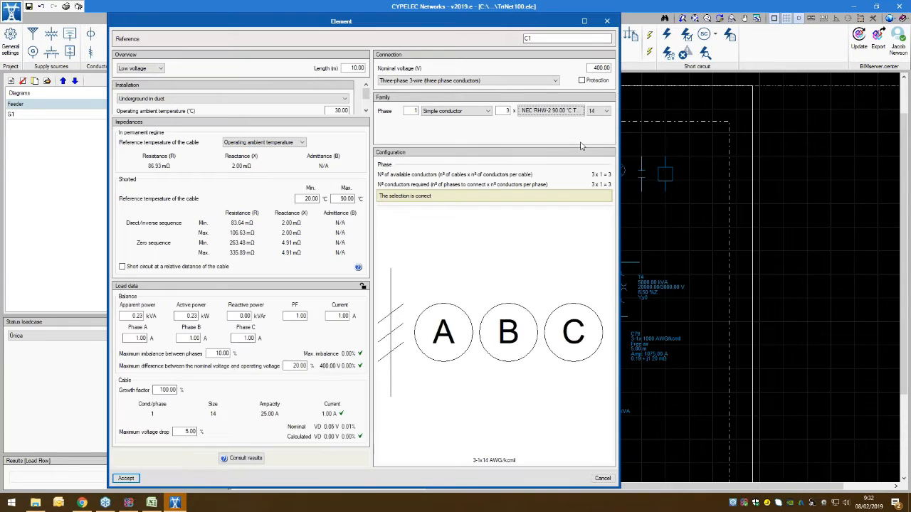
{"action": "left_click", "coordinate": [125, 478]}
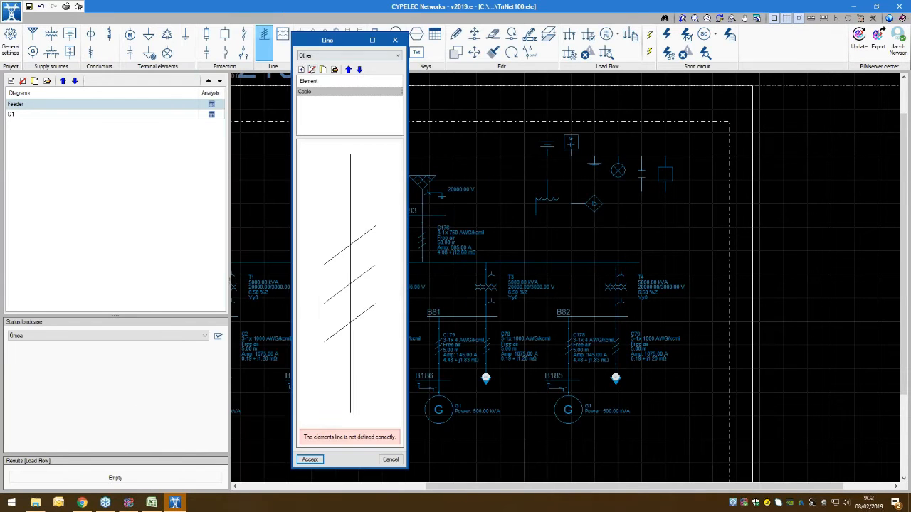
Step: Add a 3-phase load with 400 V nominal voltage after the cable and discard the element line
{"action": "left_click", "coordinate": [302, 69]}
{"action": "left_click", "coordinate": [361, 273]}
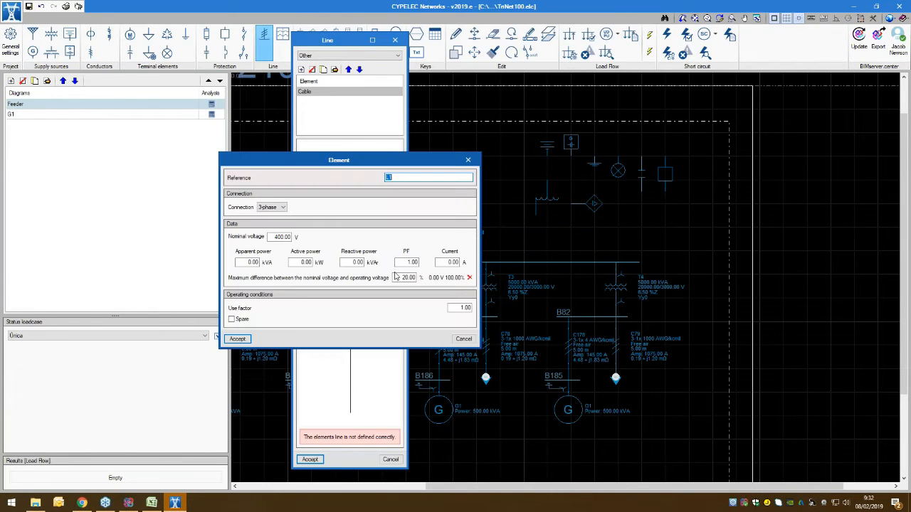
{"action": "left_click", "coordinate": [238, 339]}
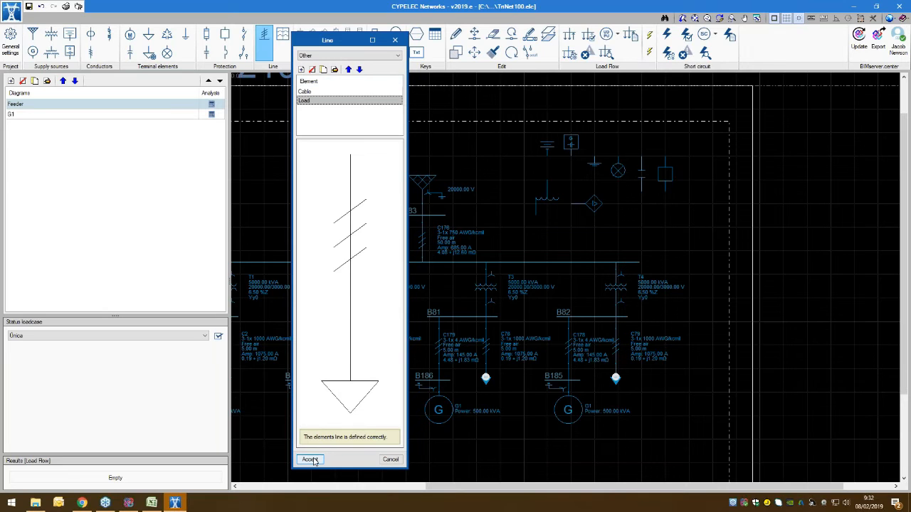
{"action": "left_click", "coordinate": [390, 461]}
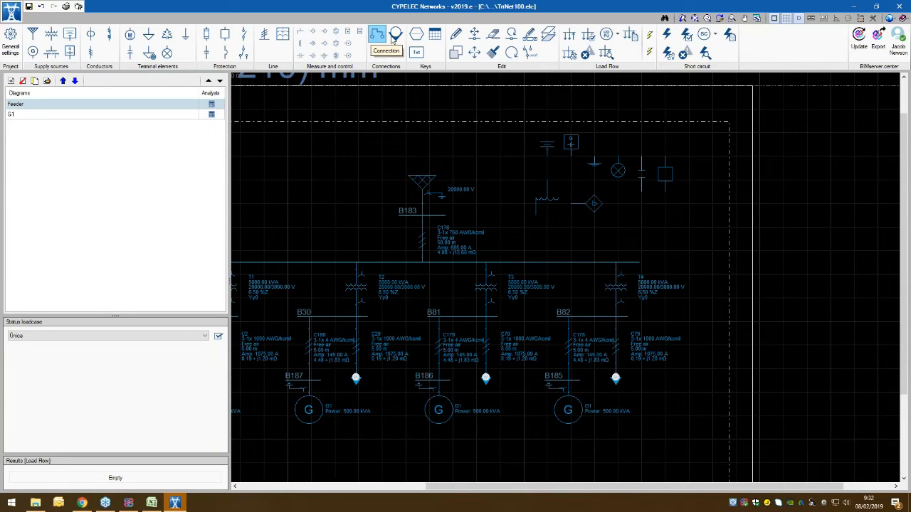
Step: Start the Connection command for joining element nodes in the Feeder diagram
{"action": "left_click", "coordinate": [392, 41]}
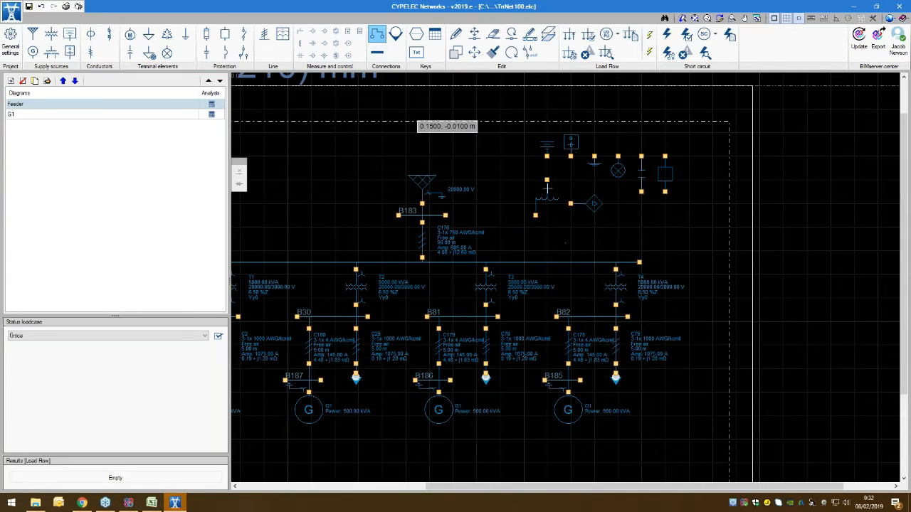
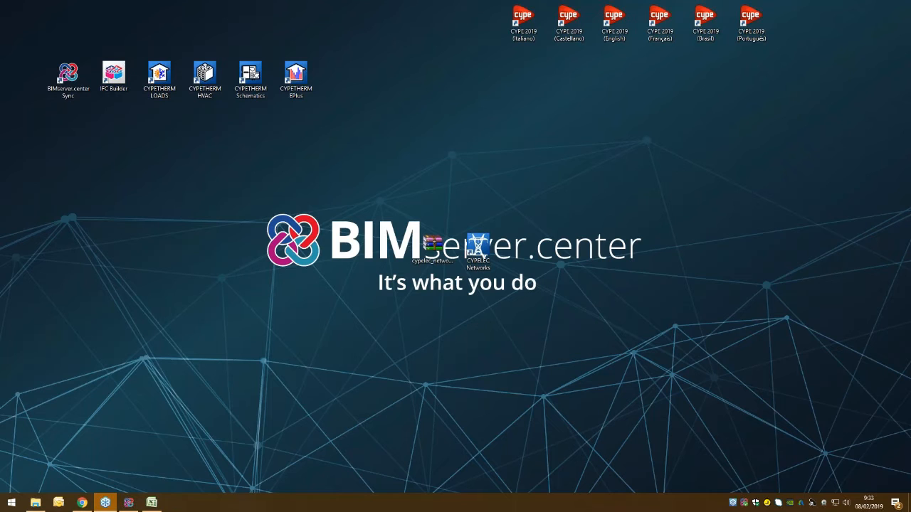
Step: Launch CYPELEC Networks from the desktop and load the TriNet100 example project
{"action": "double_click", "coordinate": [480, 249]}
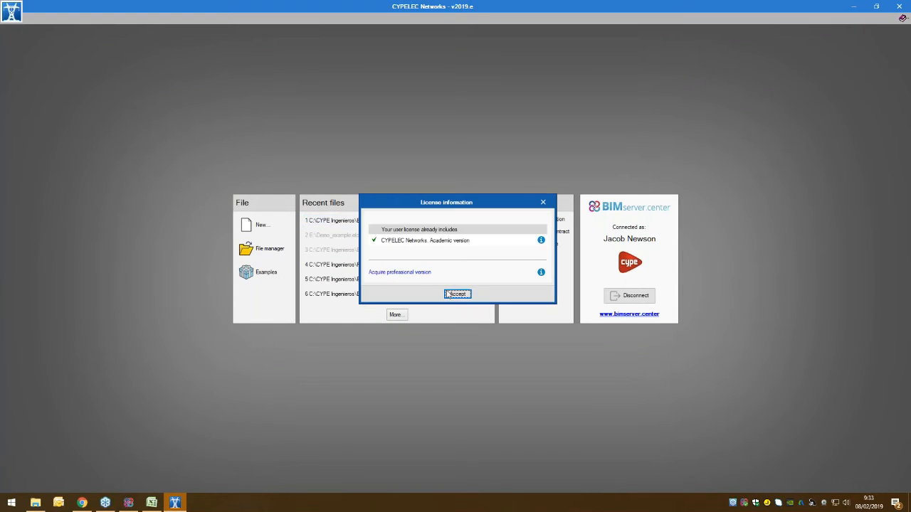
{"action": "left_click", "coordinate": [456, 293]}
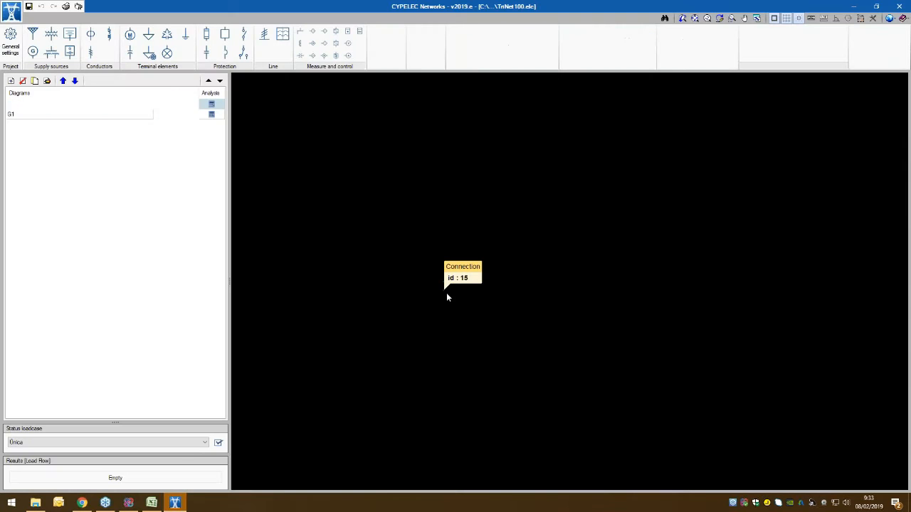
Step: Check the general and compatibility properties of the CYPELEC Networks desktop shortcut and return to the open project
{"action": "left_click", "coordinate": [853, 9]}
{"action": "right_click", "coordinate": [475, 245]}
{"action": "left_click", "coordinate": [502, 467]}
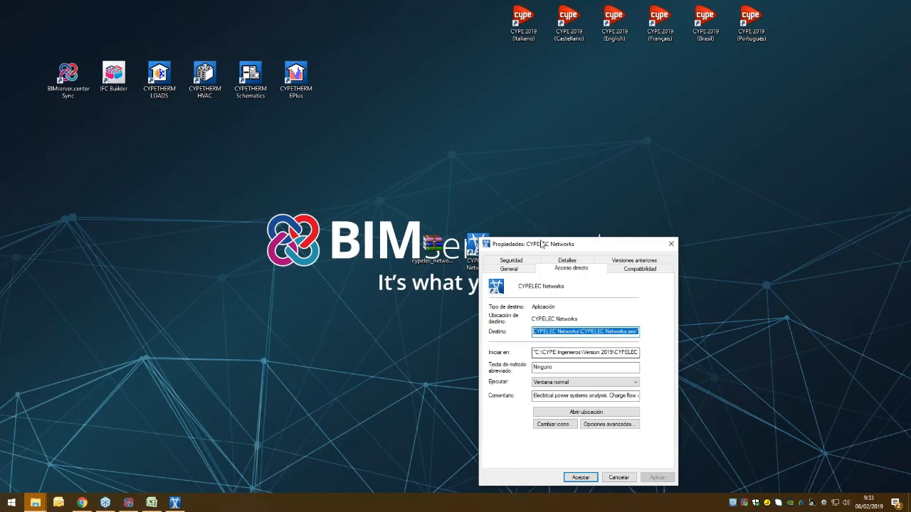
{"action": "left_click", "coordinate": [530, 273]}
{"action": "left_click", "coordinate": [641, 270]}
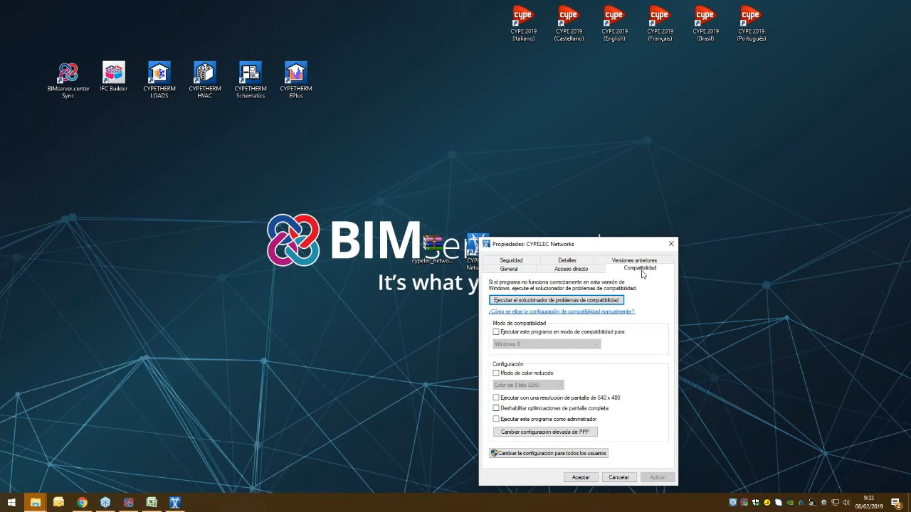
{"action": "left_click", "coordinate": [669, 245]}
{"action": "left_click", "coordinate": [168, 504]}
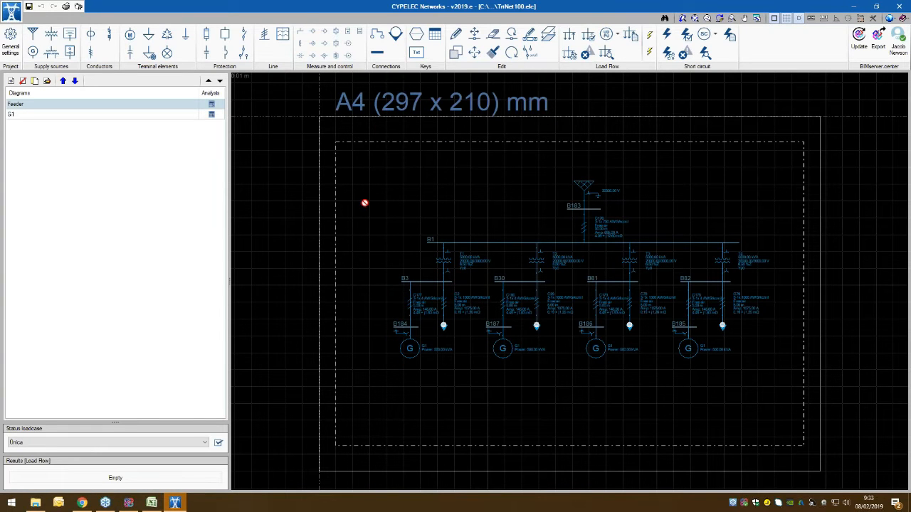
Step: Try to draw a connection starting from the supply's lower node above bus B183 in the Feeder diagram
{"action": "middle_click_drag", "start_coordinate": [541, 183], "coordinate": [460, 190]}
{"action": "left_click", "coordinate": [377, 34]}
{"action": "scroll", "coordinate": [530, 238], "scroll_direction": "up", "scroll_amount": 1}
{"action": "scroll", "coordinate": [530, 238], "scroll_direction": "up", "scroll_amount": 4}
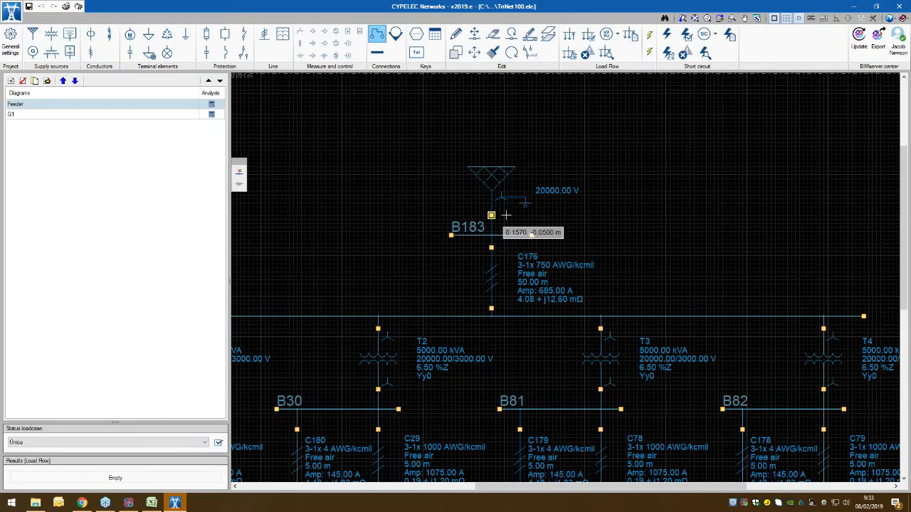
{"action": "left_click", "coordinate": [491, 215]}
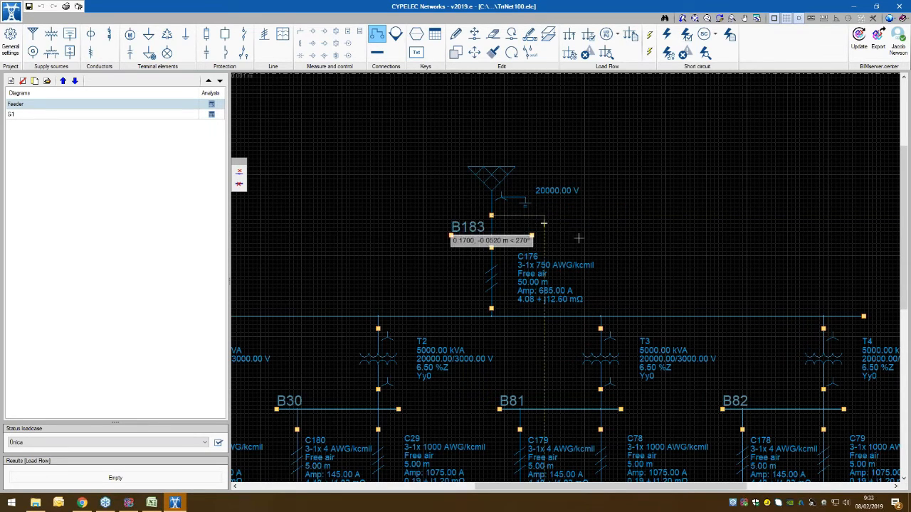
{"action": "left_click", "coordinate": [496, 172]}
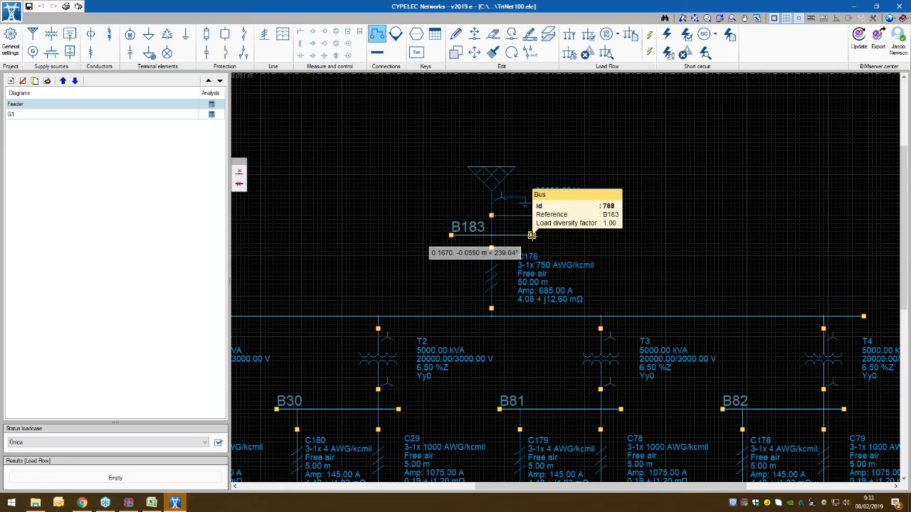
{"action": "key", "text": "Escape"}
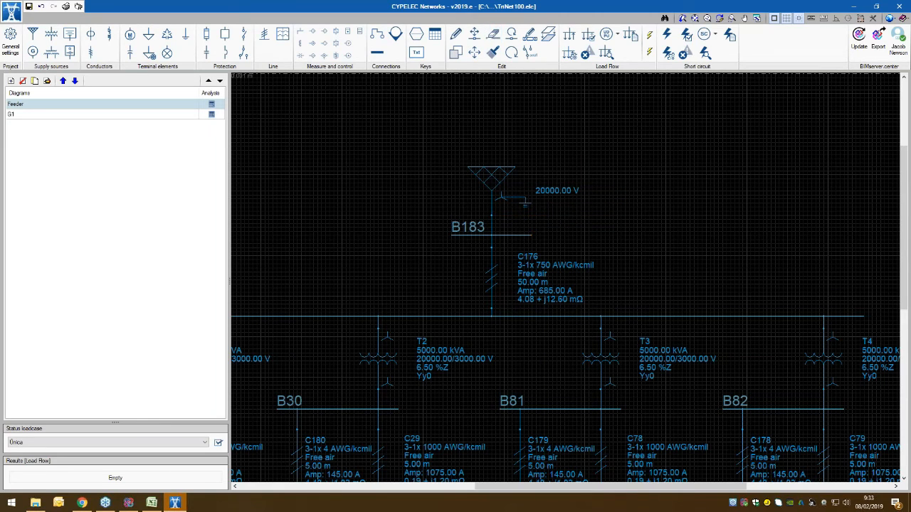
Step: Examine the continuation points at the ends of the transformer branches in the Feeder diagram
{"action": "left_click", "coordinate": [396, 35]}
{"action": "left_click", "coordinate": [498, 266]}
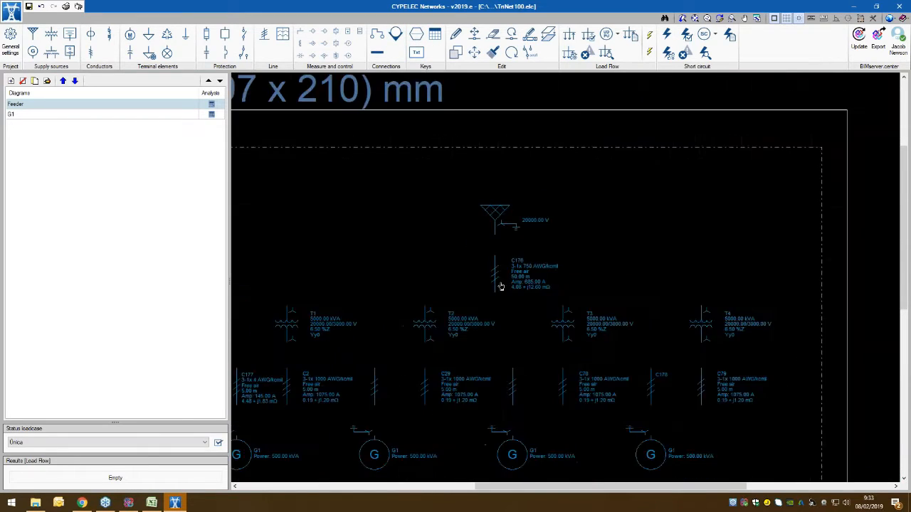
{"action": "scroll", "coordinate": [466, 294], "scroll_direction": "up", "scroll_amount": 5}
{"action": "scroll", "coordinate": [456, 228], "scroll_direction": "up", "scroll_amount": 3}
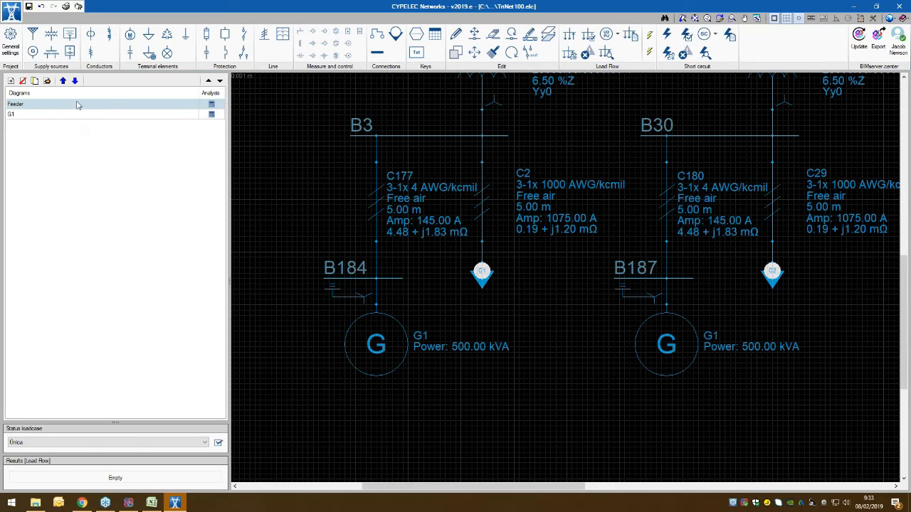
{"action": "scroll", "coordinate": [482, 264], "scroll_direction": "down", "scroll_amount": 6}
{"action": "middle_click_drag", "start_coordinate": [483, 264], "coordinate": [385, 280]}
{"action": "scroll", "coordinate": [564, 284], "scroll_direction": "down", "scroll_amount": 4}
{"action": "middle_click_drag", "start_coordinate": [597, 291], "coordinate": [544, 301]}
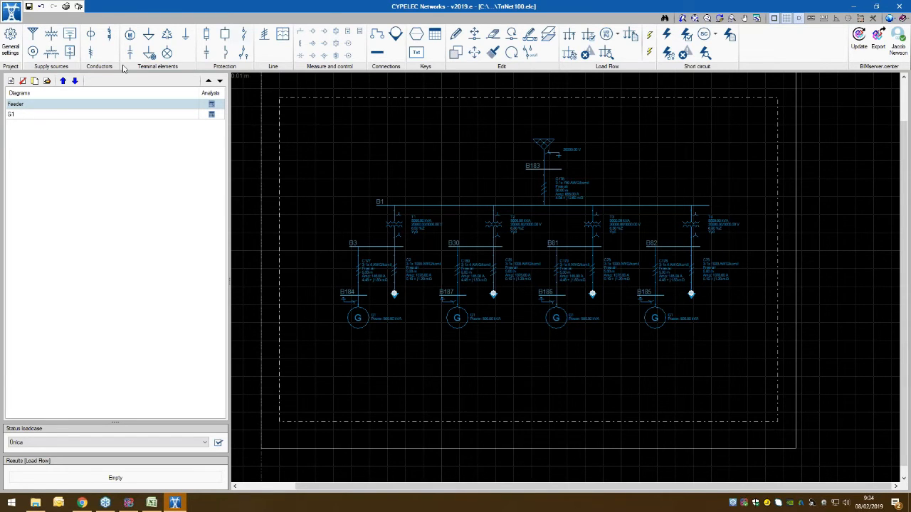
Step: Open the G1 diagram and check the reference of the continuation point above bus B4
{"action": "left_click", "coordinate": [12, 115]}
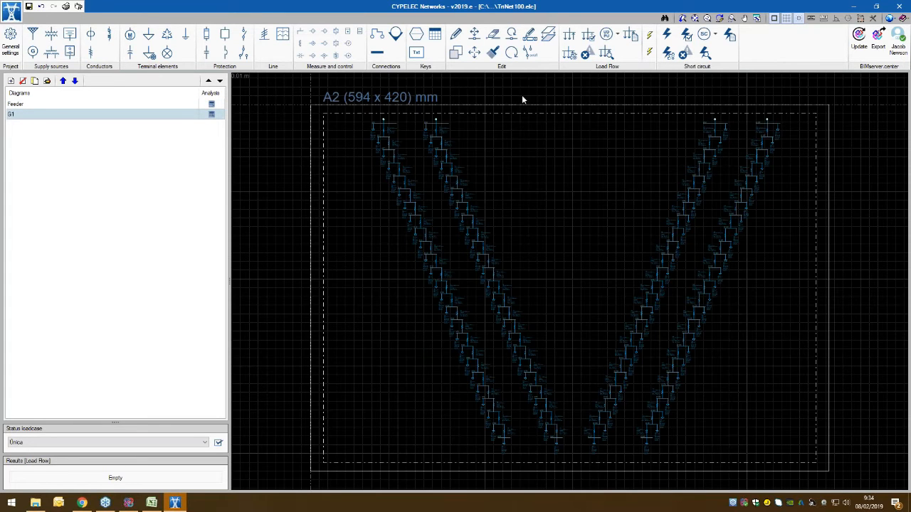
{"action": "scroll", "coordinate": [383, 139], "scroll_direction": "up", "scroll_amount": 3}
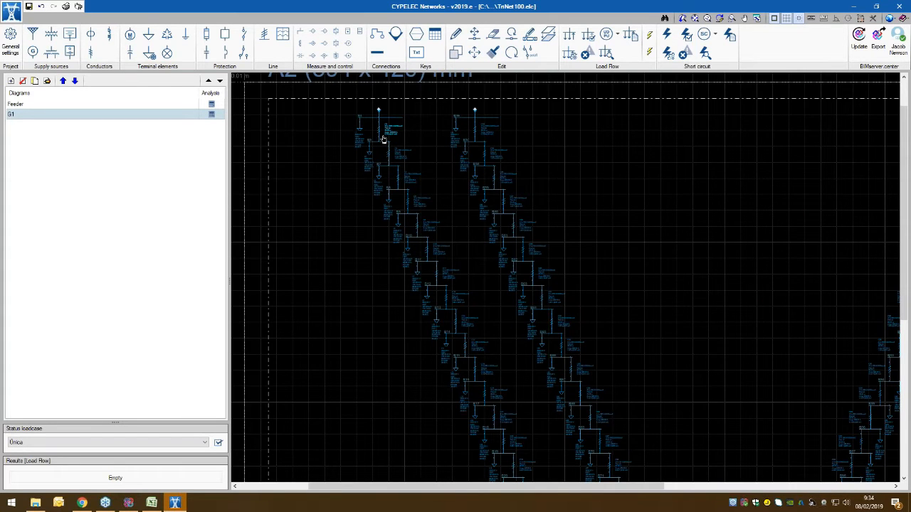
{"action": "scroll", "coordinate": [372, 166], "scroll_direction": "up", "scroll_amount": 2}
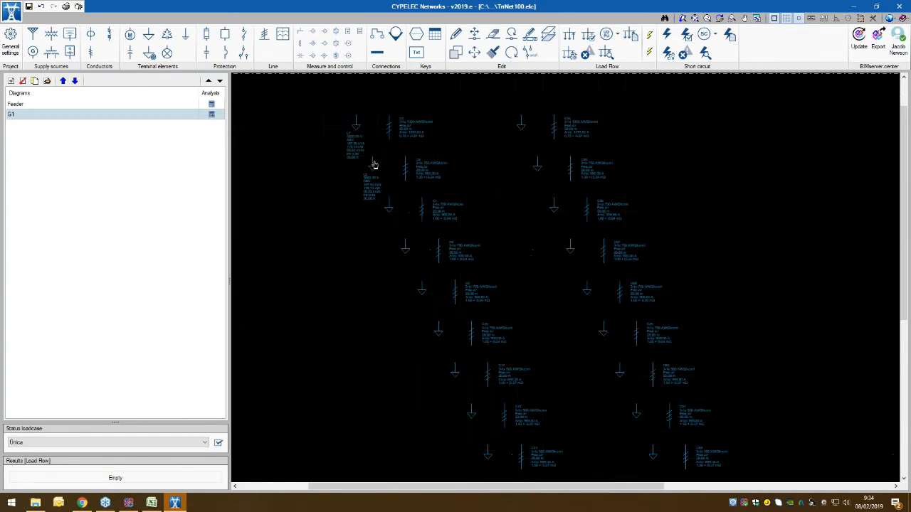
{"action": "middle_click_drag", "start_coordinate": [396, 191], "coordinate": [398, 207]}
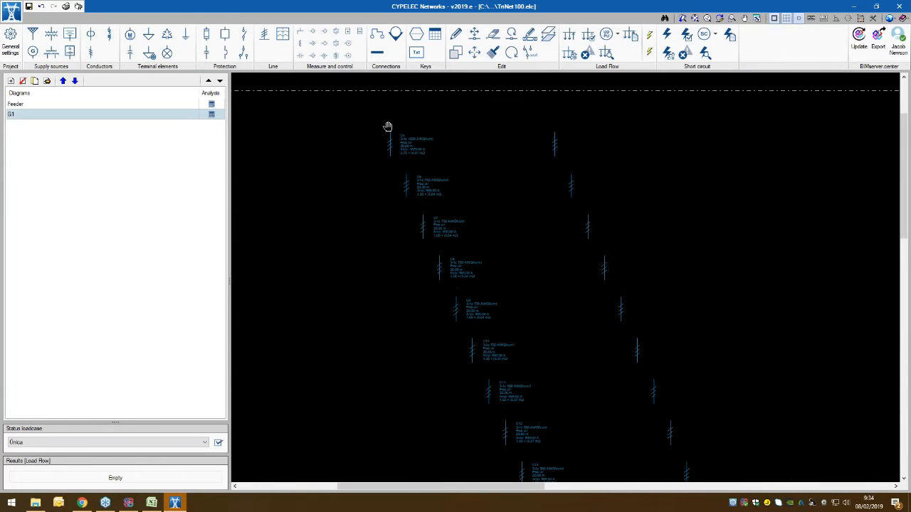
{"action": "middle_click_drag", "start_coordinate": [387, 125], "coordinate": [389, 207]}
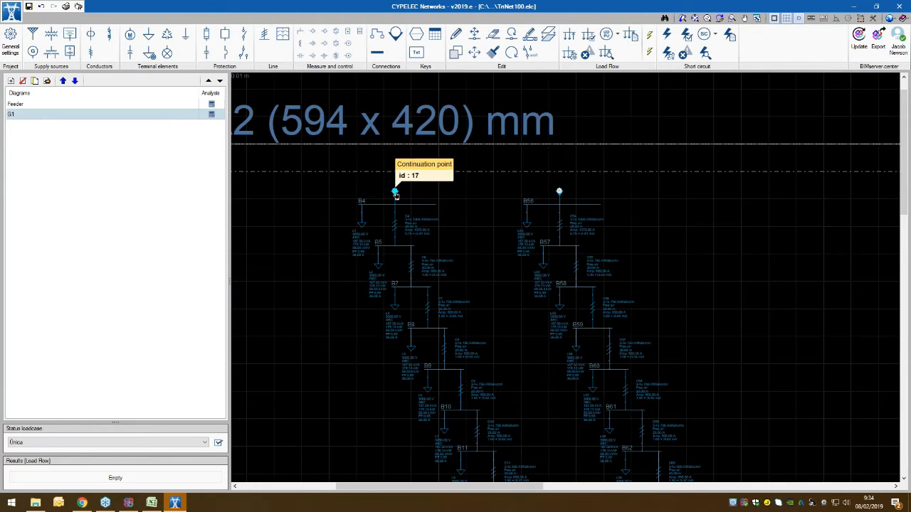
{"action": "left_click", "coordinate": [395, 193]}
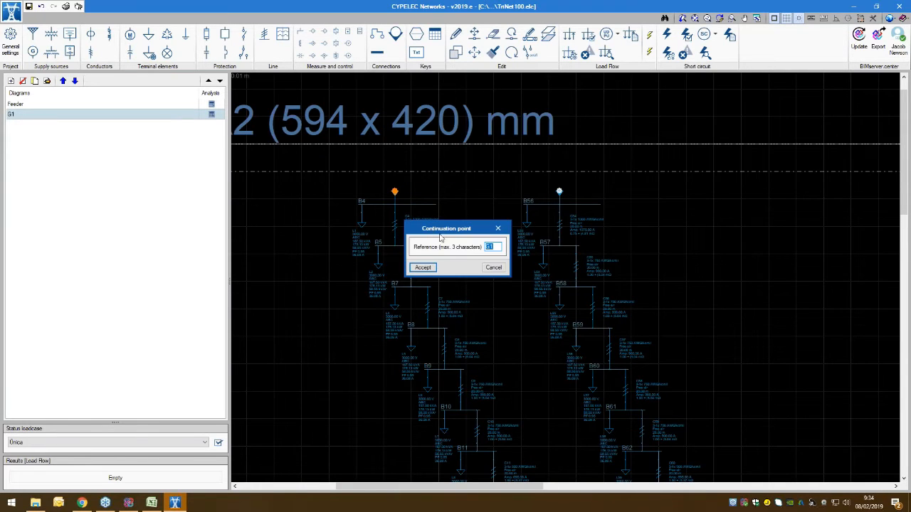
{"action": "left_click", "coordinate": [423, 267]}
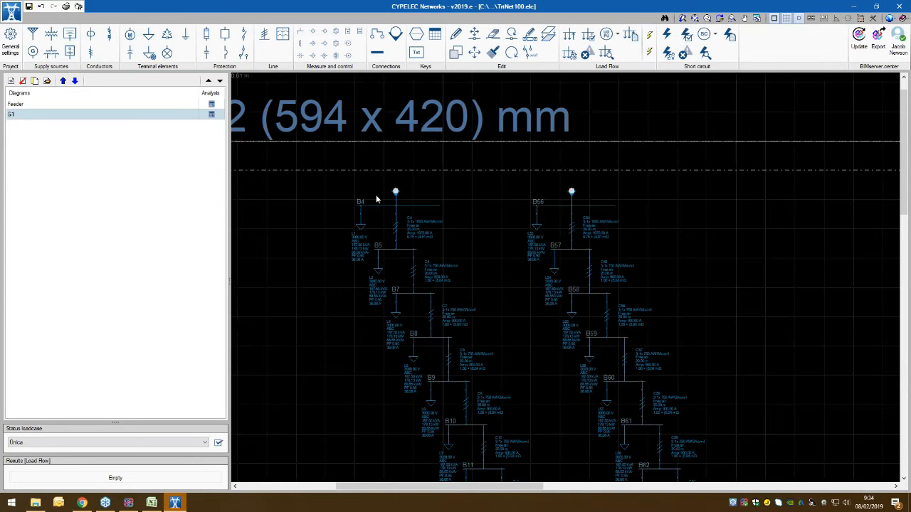
Step: Return to the Feeder diagram and check the reference of the continuation point on the branch below bus B3
{"action": "scroll", "coordinate": [376, 196], "scroll_direction": "up", "scroll_amount": 4}
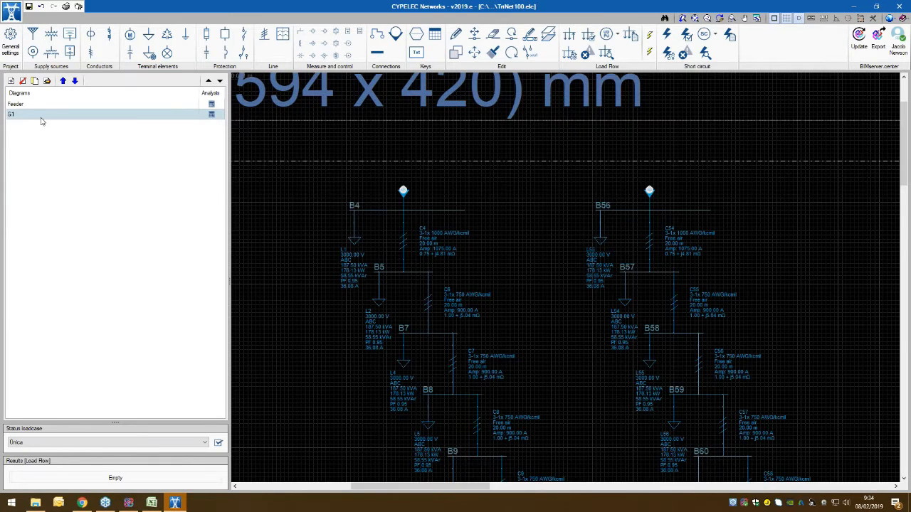
{"action": "left_click", "coordinate": [79, 105]}
{"action": "left_click", "coordinate": [444, 325]}
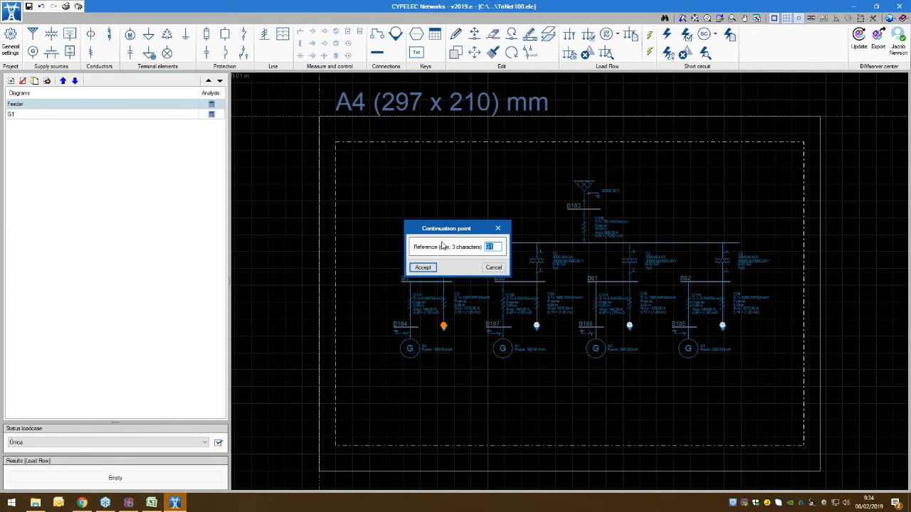
{"action": "left_click", "coordinate": [424, 267]}
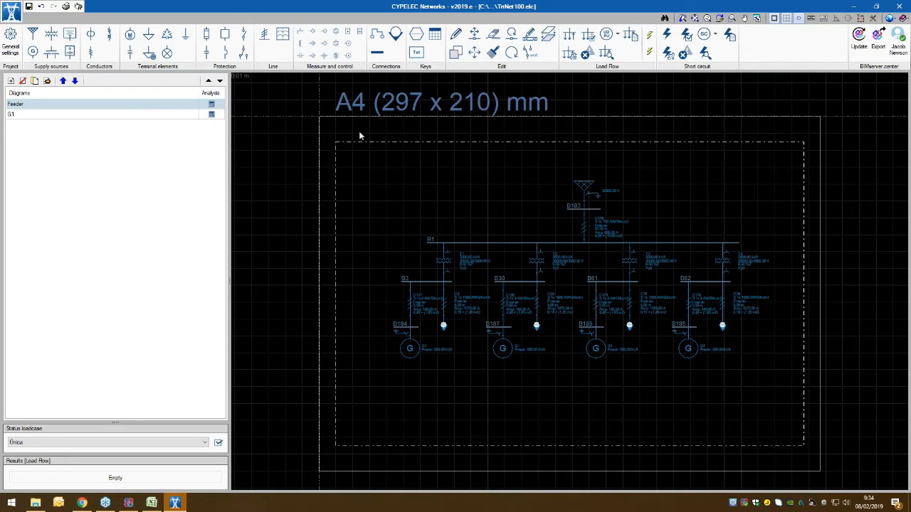
Step: Look over the Bus command and the Identifier key's reference and voltage level options without placing anything
{"action": "left_click", "coordinate": [370, 51]}
{"action": "key", "text": "Escape"}
{"action": "left_click", "coordinate": [416, 35]}
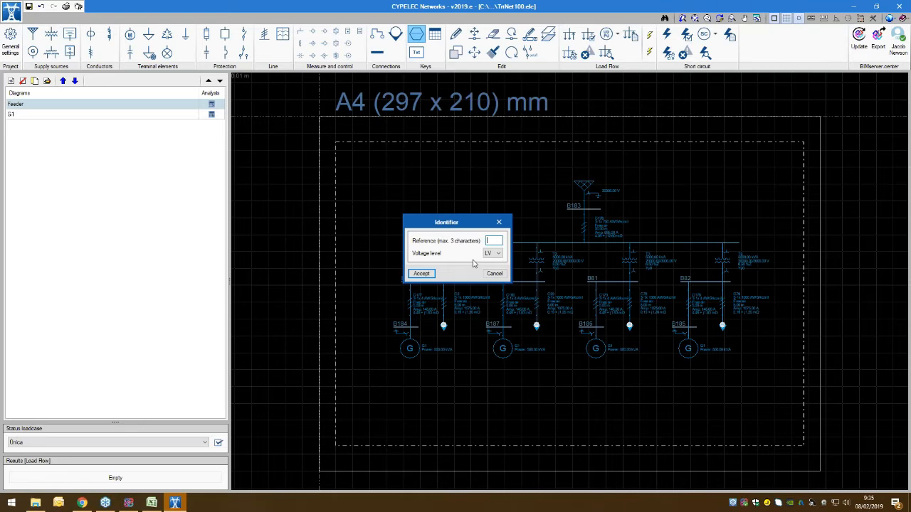
{"action": "left_click_drag", "start_coordinate": [462, 222], "coordinate": [392, 185]}
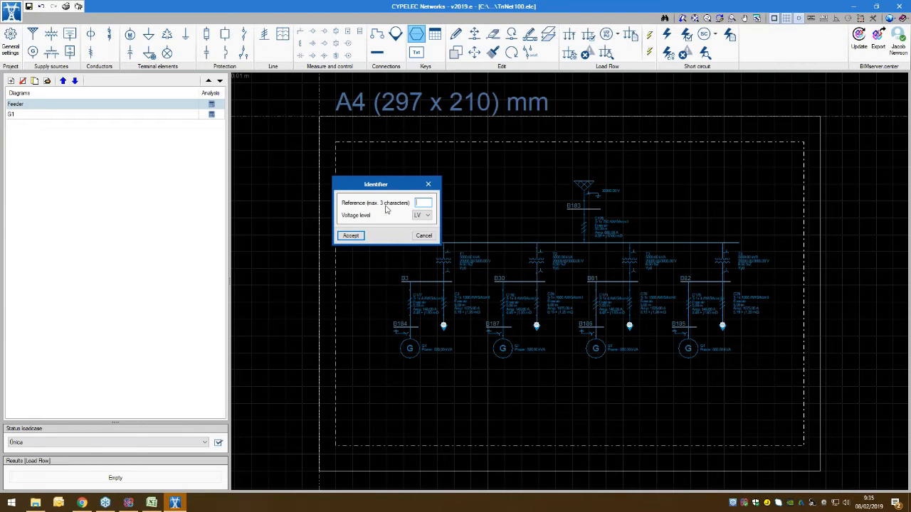
{"action": "left_click", "coordinate": [421, 237]}
Step: Place a framed text box reading "Example" with the default text size in the upper-left corner of the Feeder sheet
{"action": "left_click", "coordinate": [416, 52]}
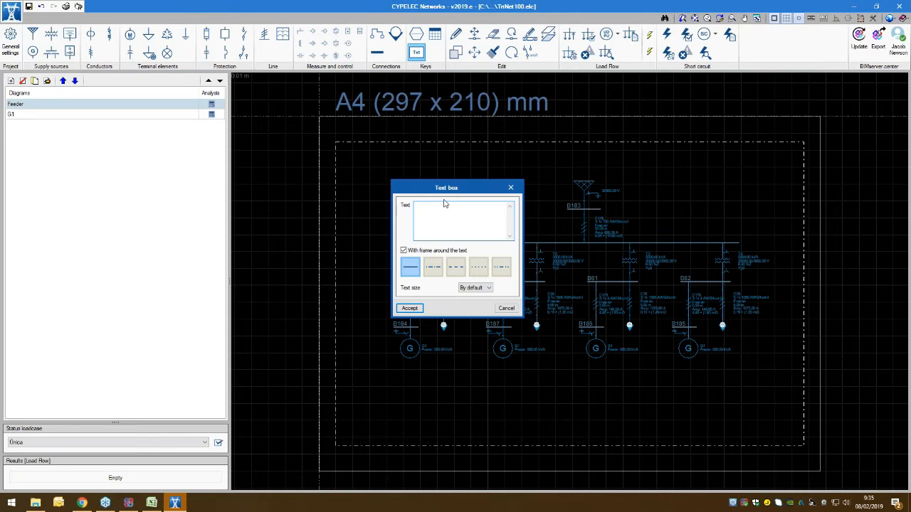
{"action": "type", "text": "Example"}
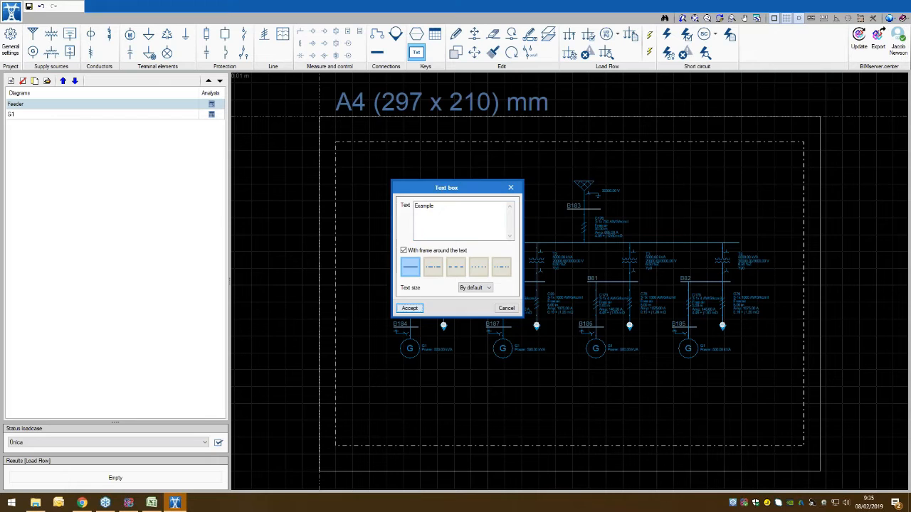
{"action": "left_click", "coordinate": [409, 308]}
{"action": "left_click", "coordinate": [361, 156]}
{"action": "left_click", "coordinate": [473, 200]}
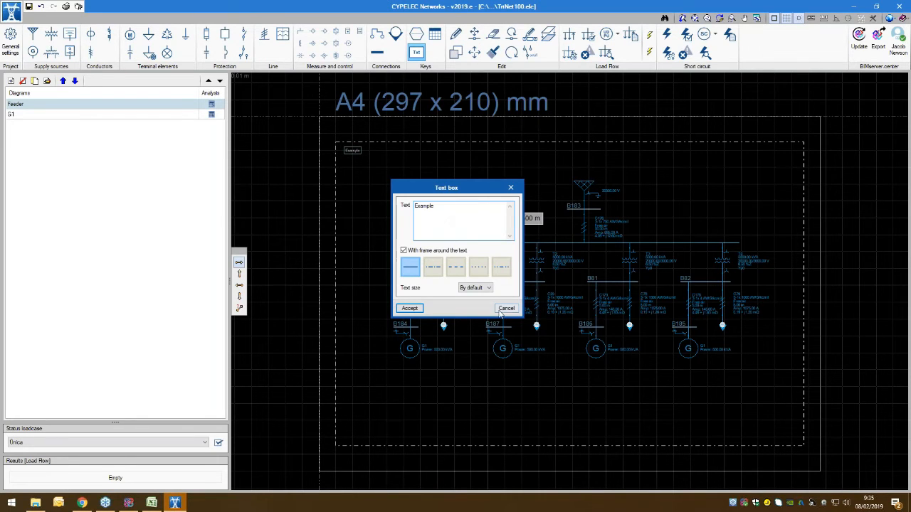
{"action": "left_click", "coordinate": [503, 310]}
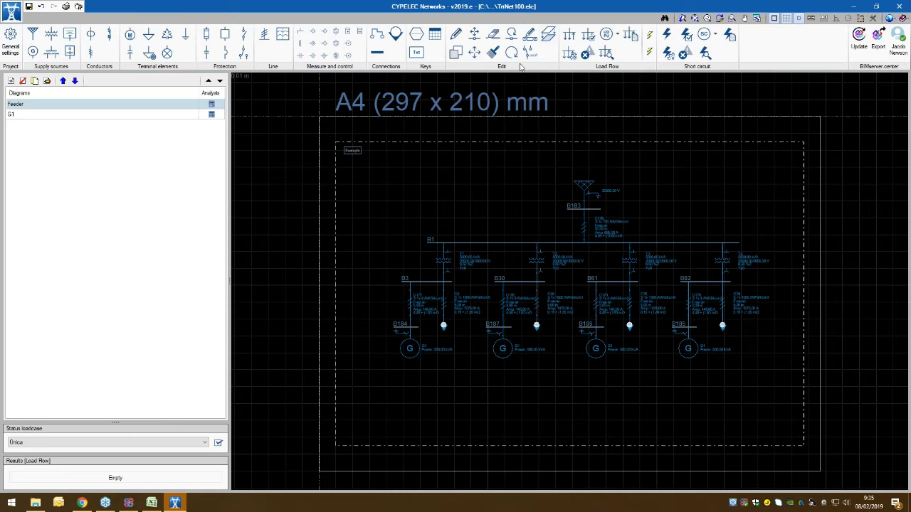
Step: Review the properties of the Feeder diagram's supply with the Edit command and leave them as they are
{"action": "left_click", "coordinate": [456, 35]}
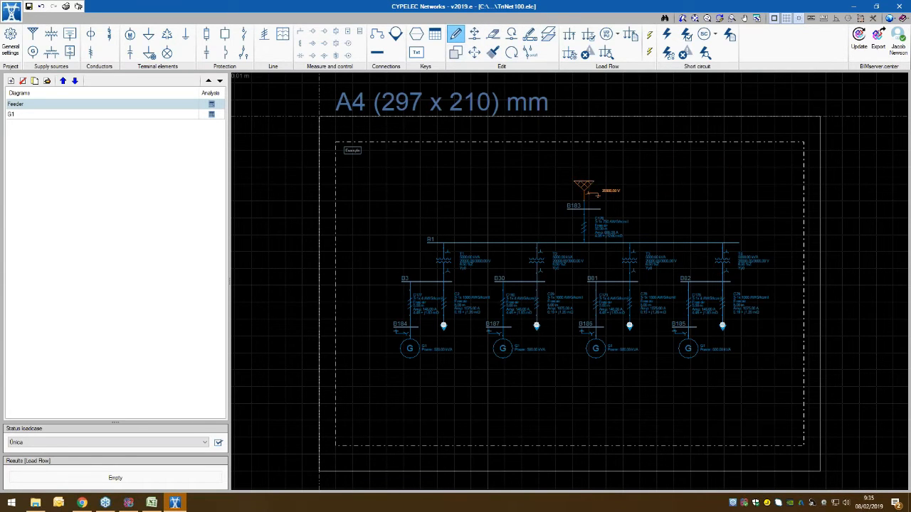
{"action": "left_click", "coordinate": [583, 186]}
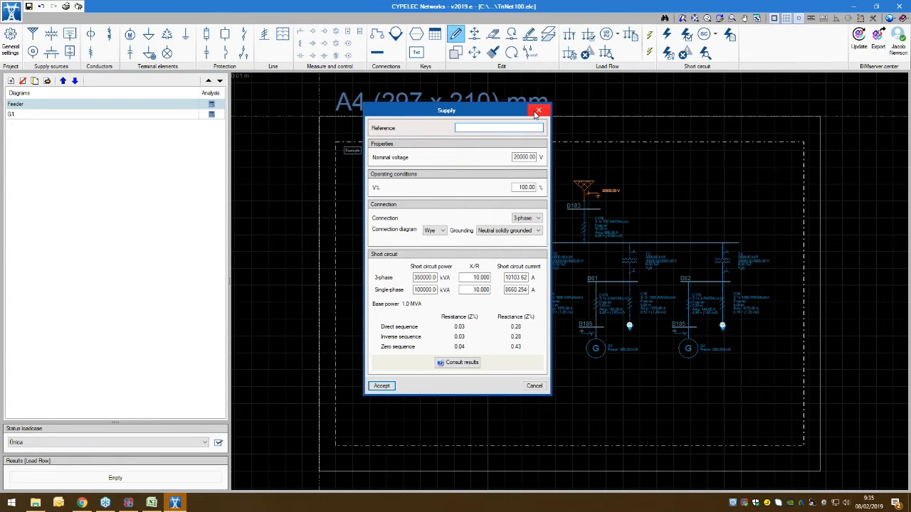
{"action": "left_click", "coordinate": [538, 111]}
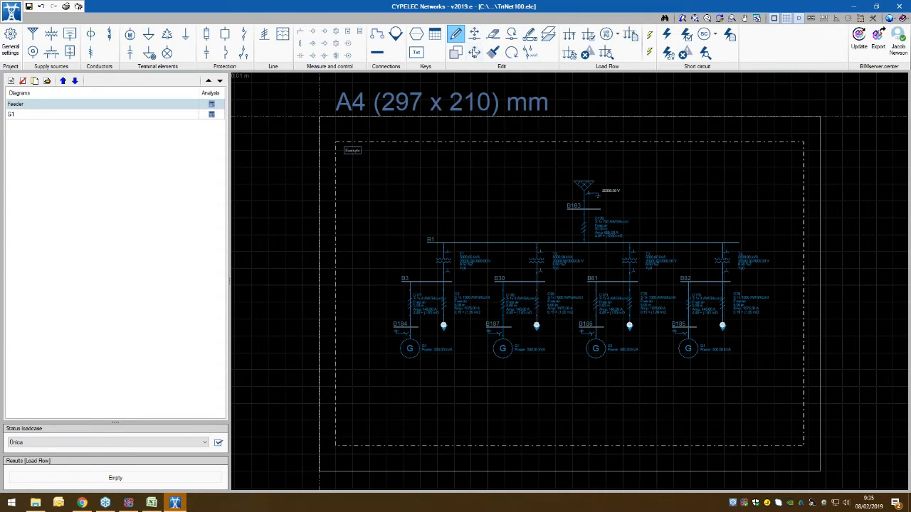
Step: Move the supply element up and to the left of bus B183, keeping it connected
{"action": "left_click", "coordinate": [474, 35]}
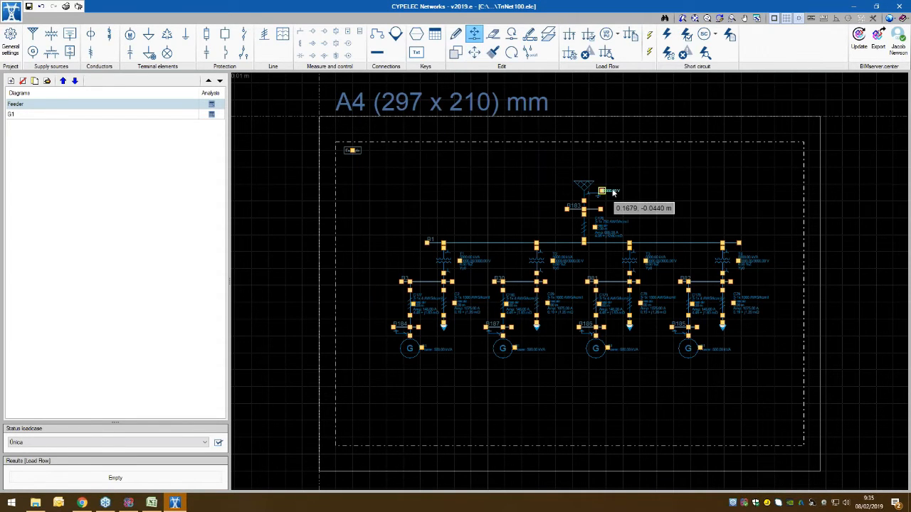
{"action": "left_click", "coordinate": [585, 195]}
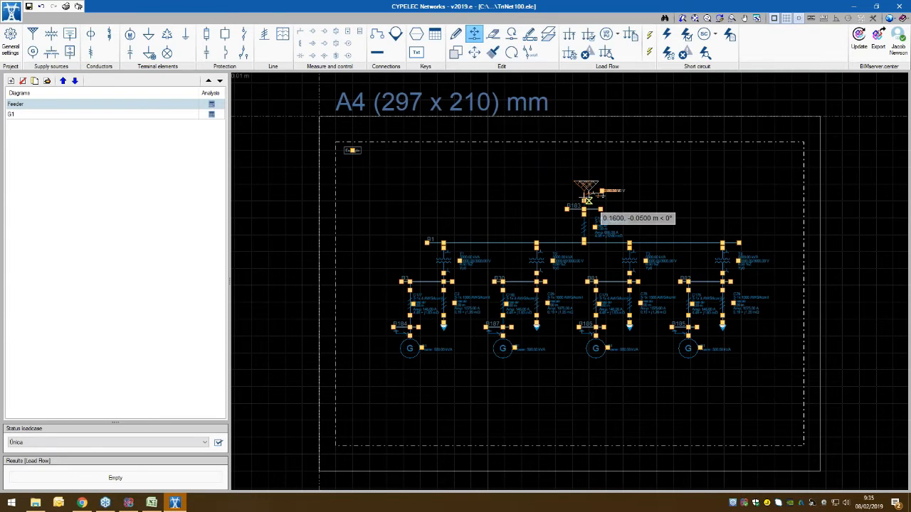
{"action": "left_click", "coordinate": [504, 178]}
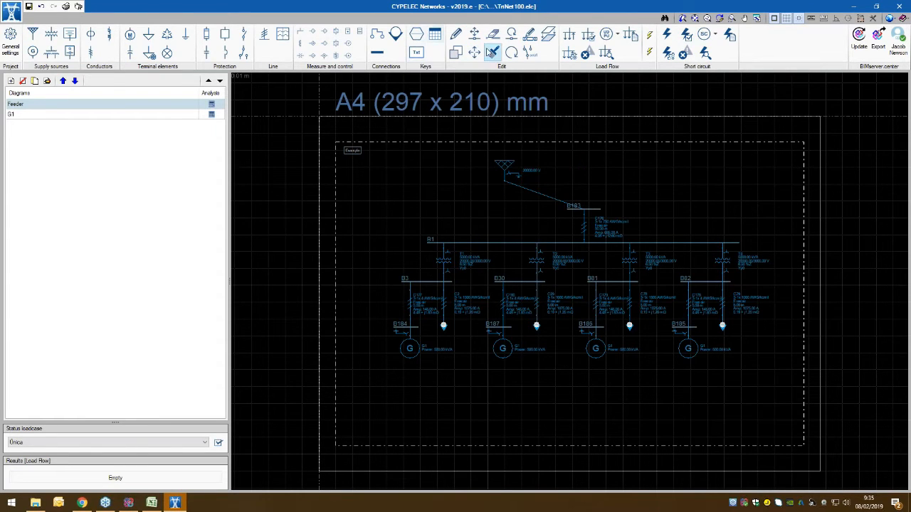
Step: Move the supply, bus B183 and cable C176 together up and to the right, clear of bus B1
{"action": "left_click", "coordinate": [474, 52]}
{"action": "left_click_drag", "start_coordinate": [628, 151], "coordinate": [478, 200]}
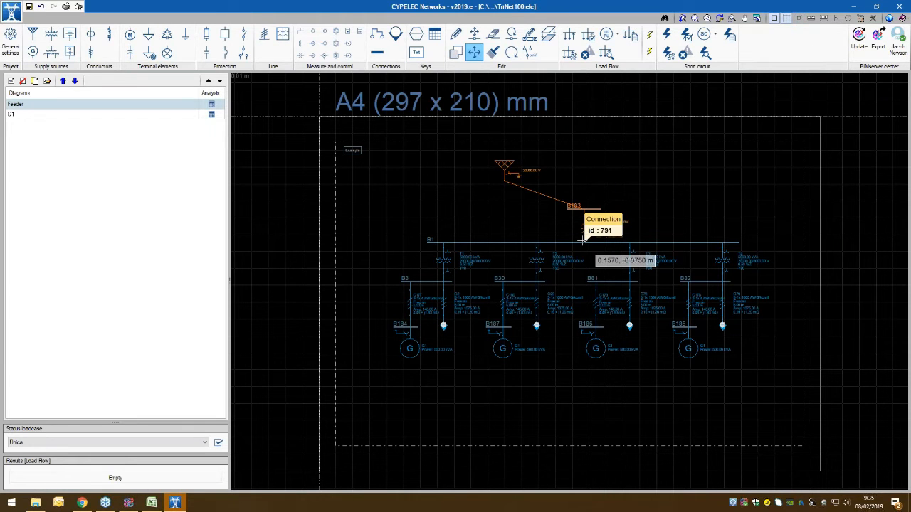
{"action": "left_click", "coordinate": [670, 204]}
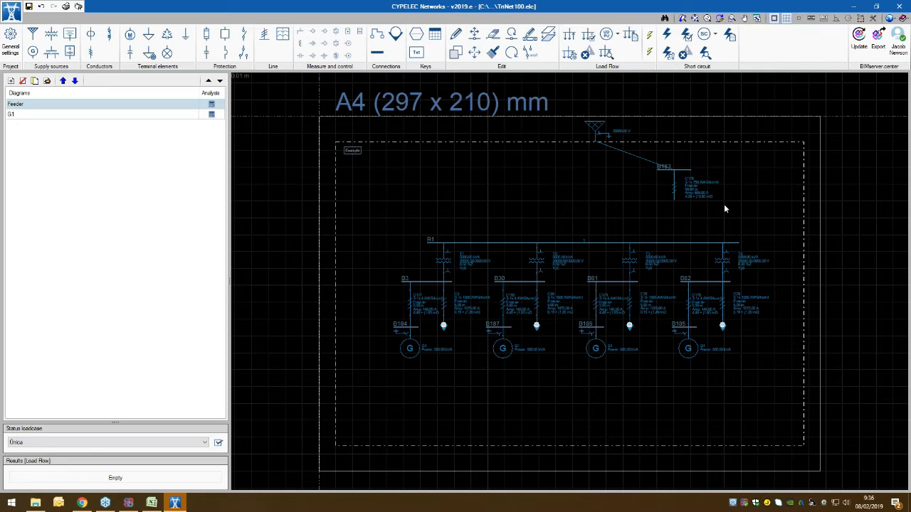
Step: Copy the supply, bus B183 and cable C176 as a group onto the free connection point of bus B1
{"action": "left_click", "coordinate": [456, 56]}
{"action": "left_click", "coordinate": [567, 199]}
{"action": "right_click", "coordinate": [567, 200]}
{"action": "left_click", "coordinate": [676, 202]}
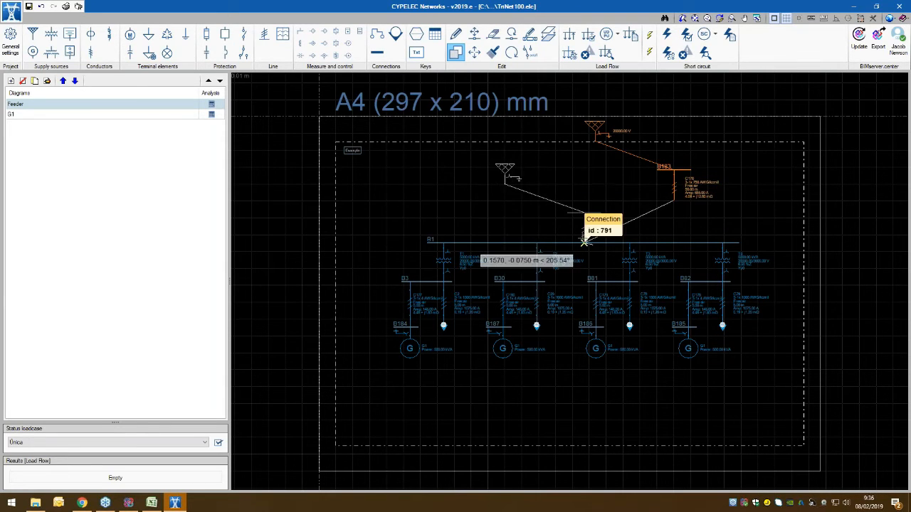
{"action": "scroll", "coordinate": [580, 238], "scroll_direction": "up", "scroll_amount": 3}
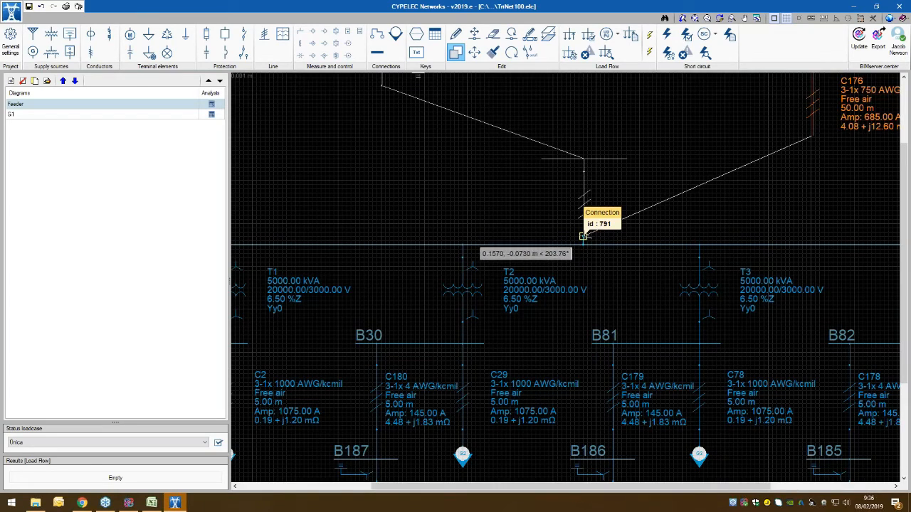
{"action": "scroll", "coordinate": [651, 164], "scroll_direction": "down", "scroll_amount": 3}
{"action": "middle_click_drag", "start_coordinate": [650, 146], "coordinate": [622, 194]}
{"action": "scroll", "coordinate": [621, 188], "scroll_direction": "down", "scroll_amount": 1}
Step: Delete the original group of supply, bus B183 and cable C176
{"action": "left_click", "coordinate": [493, 35]}
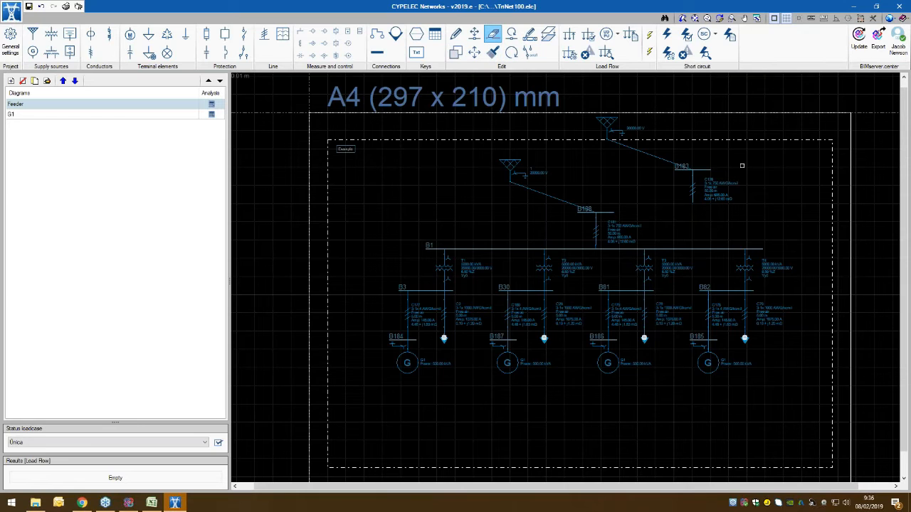
{"action": "left_click_drag", "start_coordinate": [763, 98], "coordinate": [602, 202]}
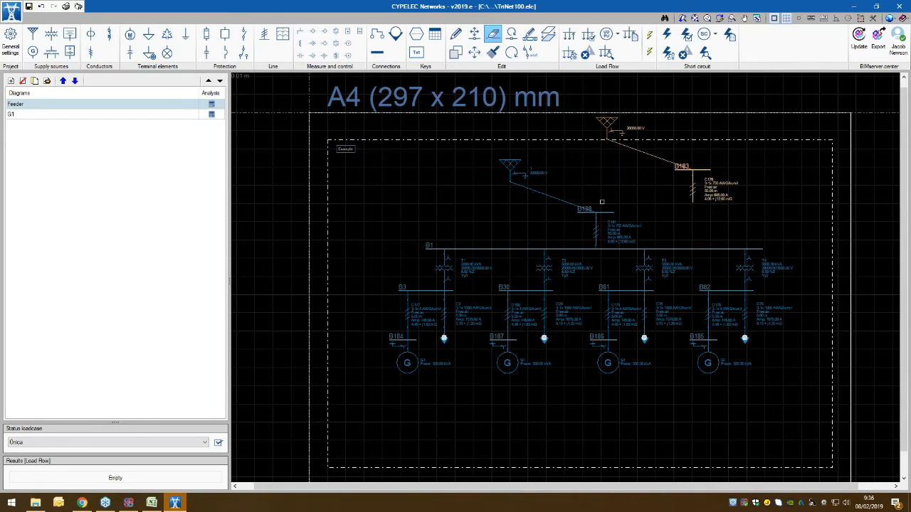
{"action": "right_click", "coordinate": [647, 191]}
{"action": "right_click", "coordinate": [647, 191]}
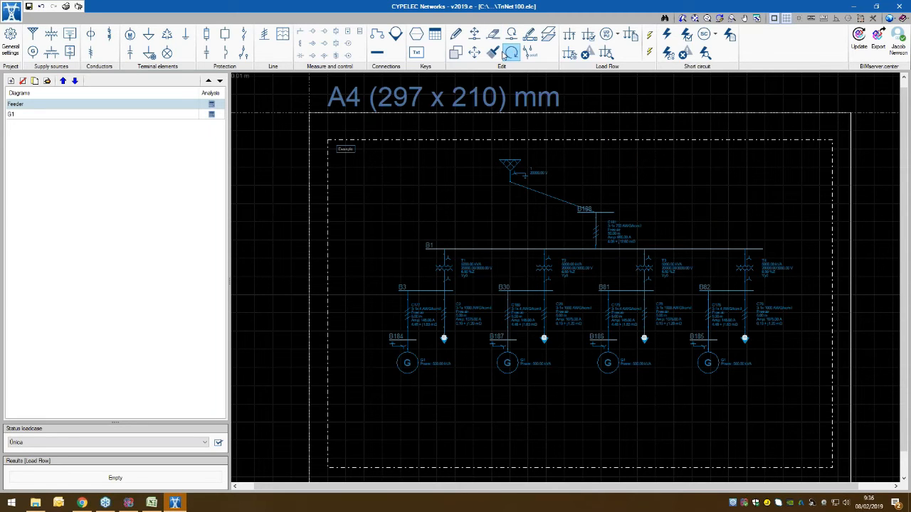
Step: Try rotating the supply element about its connection point and set it down in its original orientation
{"action": "left_click", "coordinate": [511, 34]}
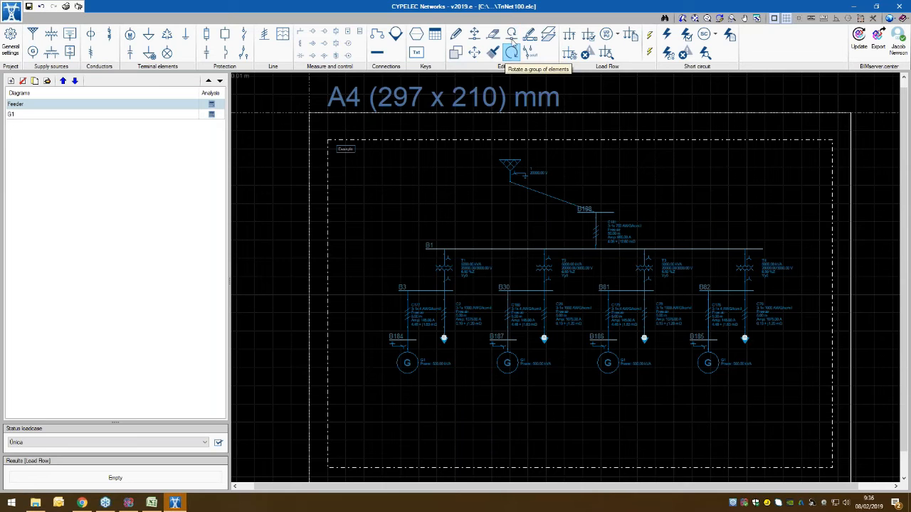
{"action": "left_click", "coordinate": [510, 182]}
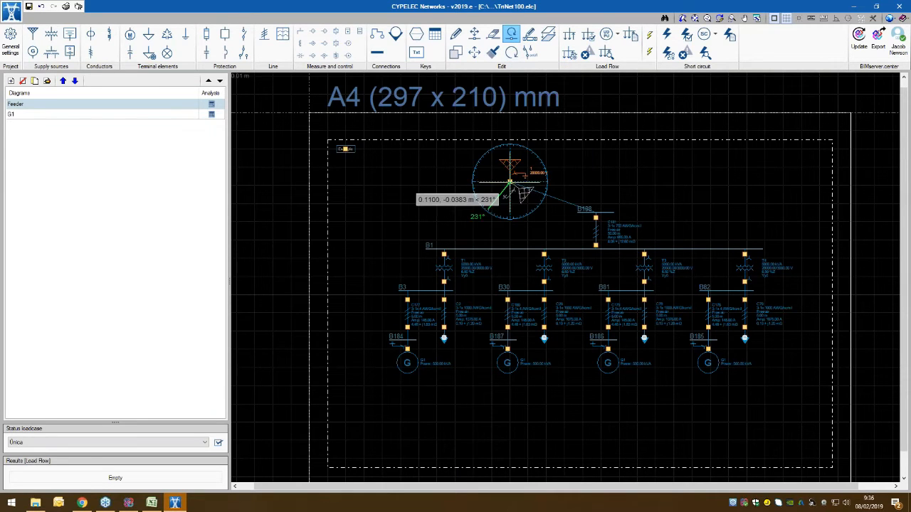
{"action": "left_click", "coordinate": [550, 183]}
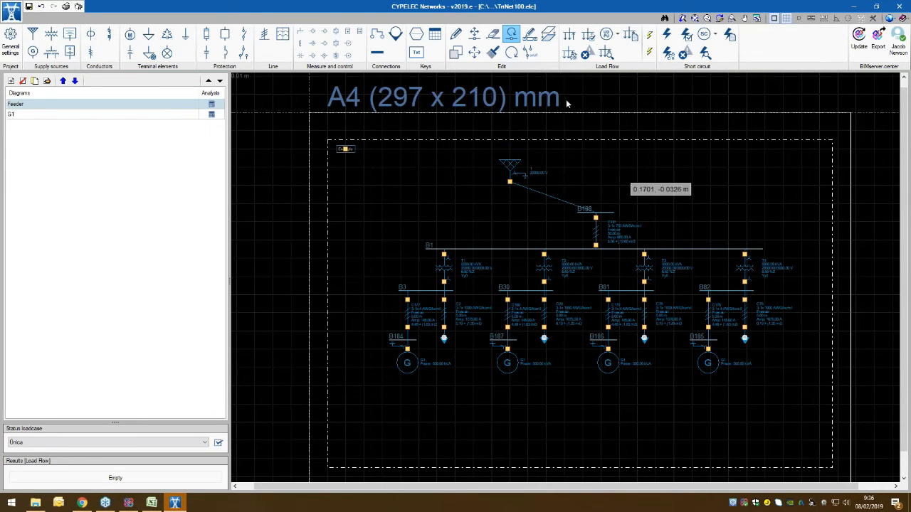
Step: Try rotating the supply and its connection as a group about the connection point on bus B188
{"action": "left_click", "coordinate": [510, 52]}
{"action": "left_click_drag", "start_coordinate": [649, 146], "coordinate": [501, 204]}
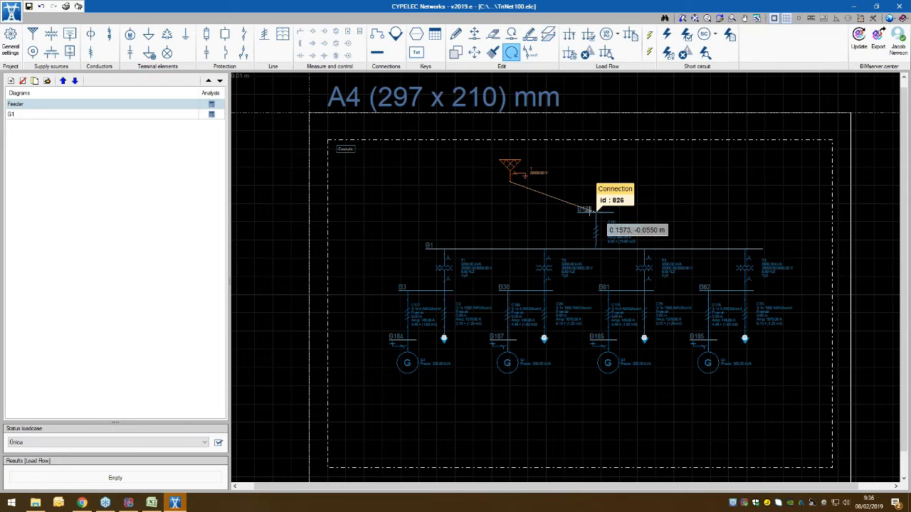
{"action": "left_click", "coordinate": [594, 210]}
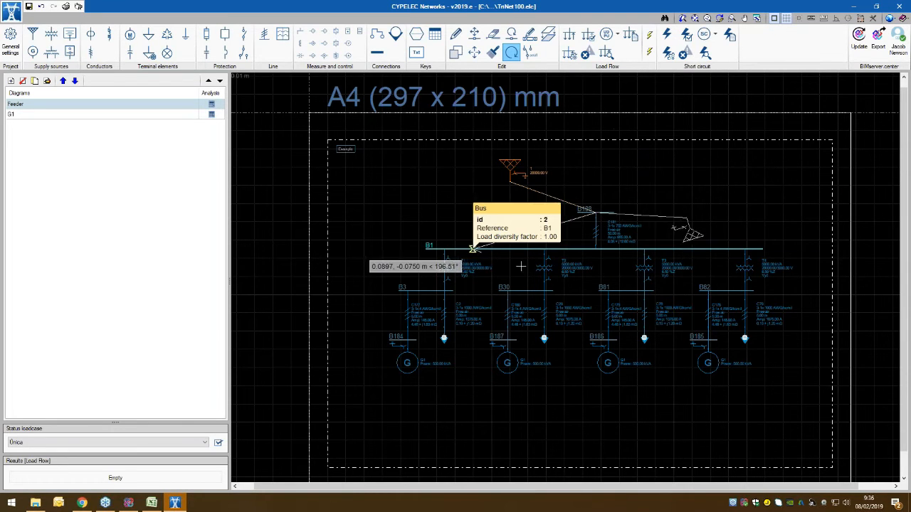
{"action": "left_click", "coordinate": [716, 211]}
{"action": "right_click", "coordinate": [721, 191]}
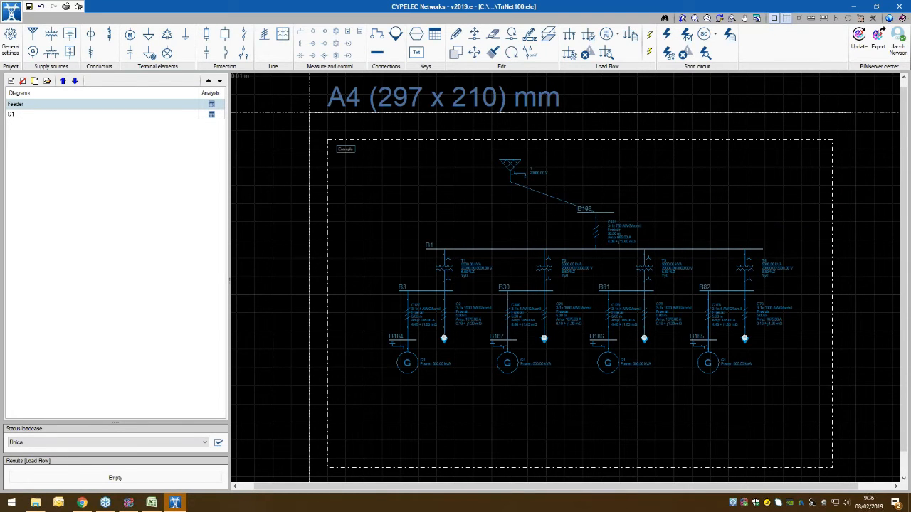
Step: Set the power of transformer T1 to 10000 kVA
{"action": "left_click", "coordinate": [493, 51]}
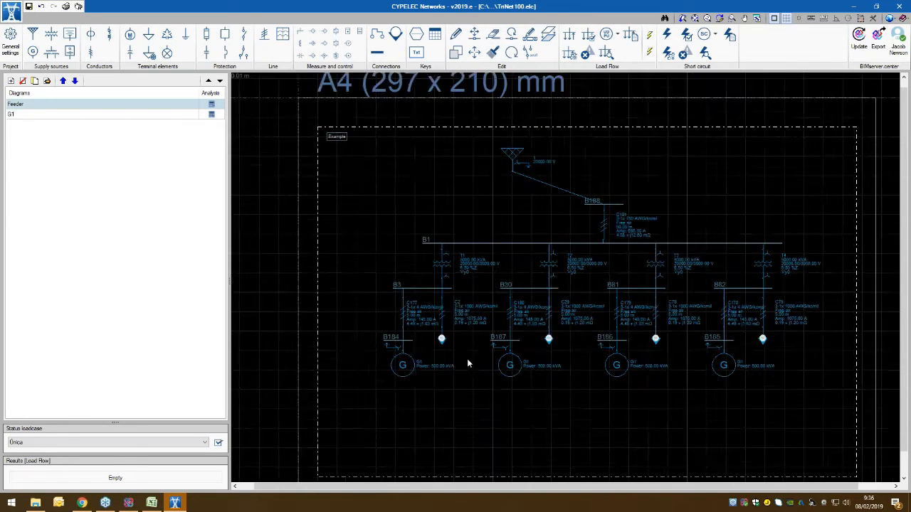
{"action": "scroll", "coordinate": [467, 359], "scroll_direction": "up", "scroll_amount": 3}
{"action": "mouse_move", "coordinate": [607, 222]}
{"action": "scroll", "coordinate": [468, 218], "scroll_direction": "down", "scroll_amount": 3}
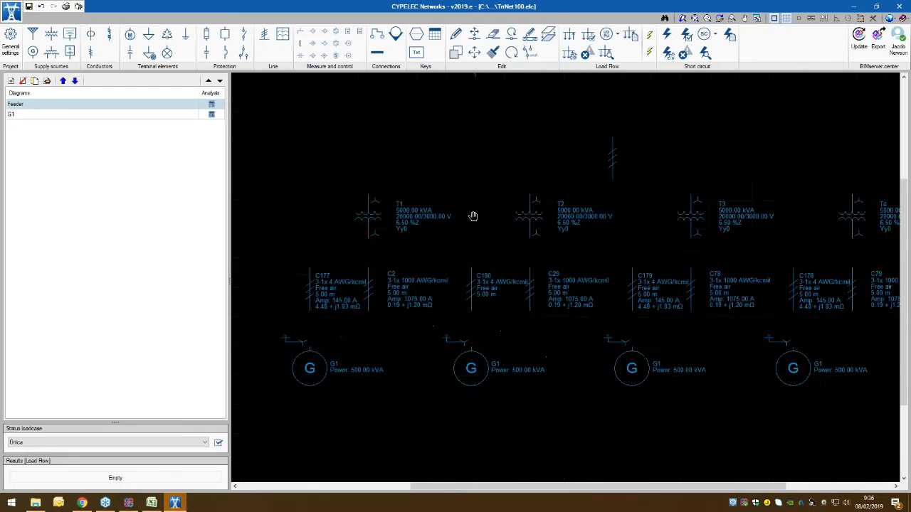
{"action": "mouse_move", "coordinate": [356, 245]}
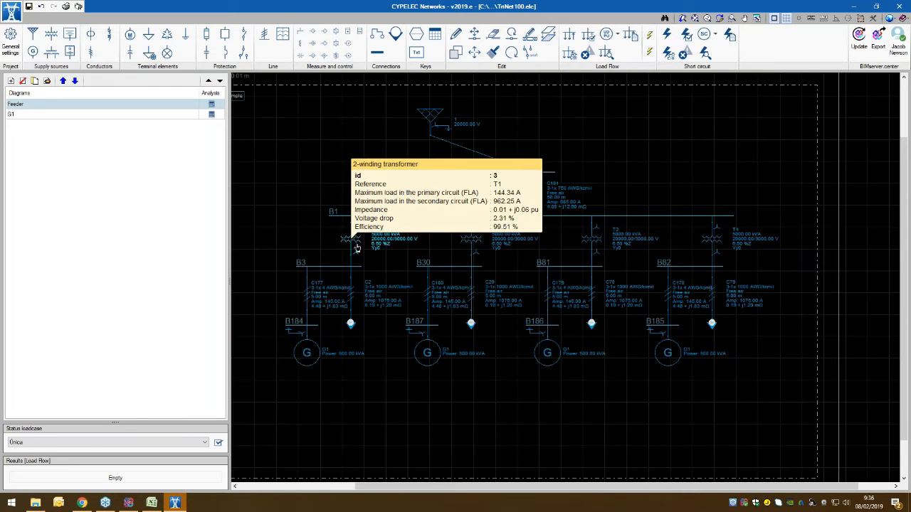
{"action": "left_click", "coordinate": [356, 245]}
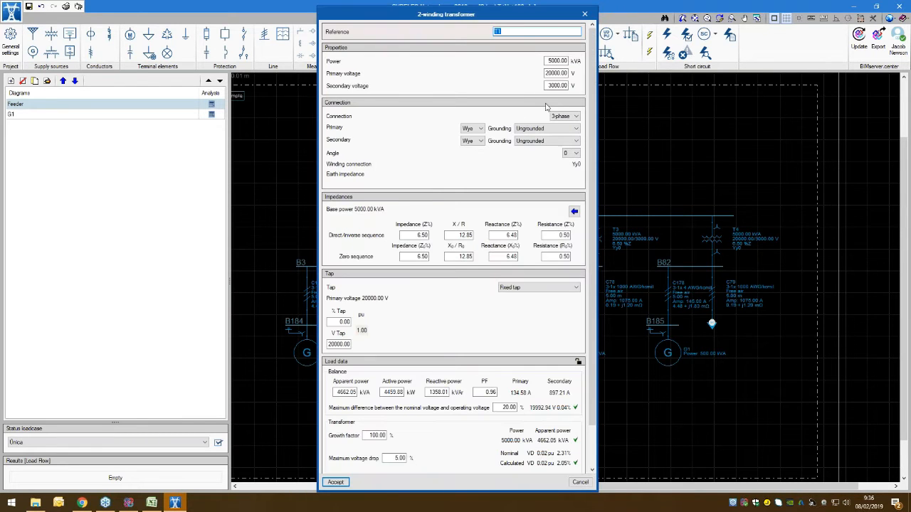
{"action": "left_click", "coordinate": [557, 60]}
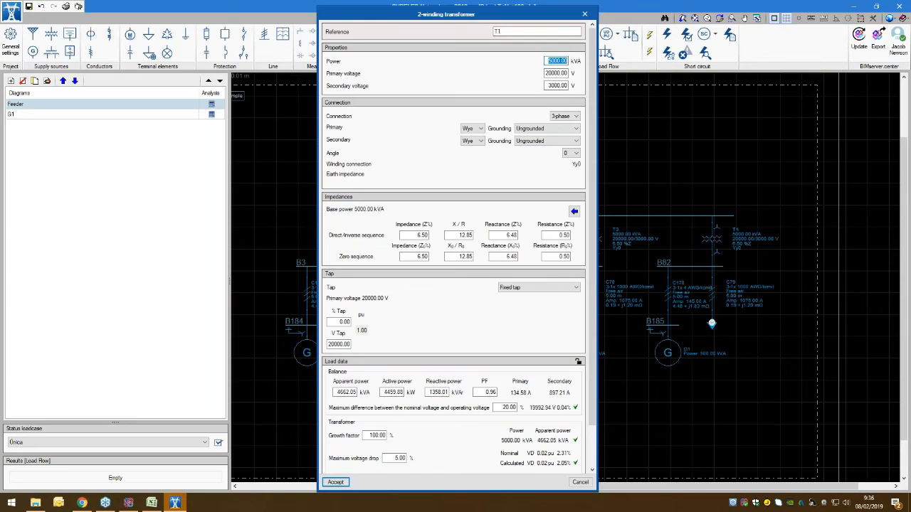
{"action": "type", "text": "1"}
{"action": "left_click", "coordinate": [331, 484]}
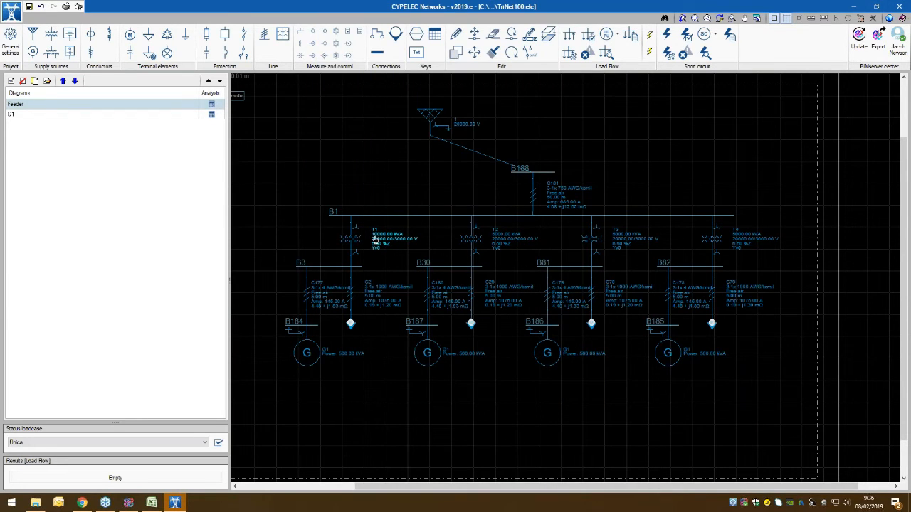
Step: Assign transformer T1's properties to transformers T2, T3 and T4
{"action": "left_click", "coordinate": [492, 52]}
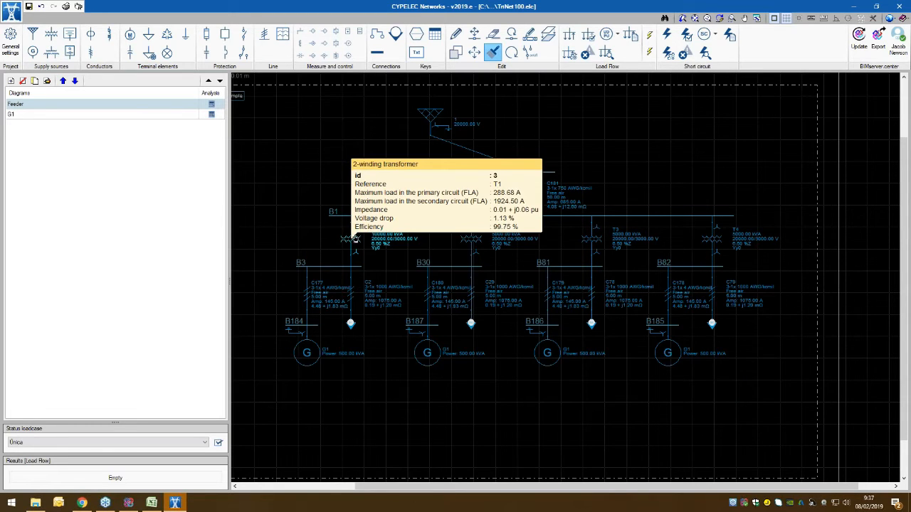
{"action": "left_click", "coordinate": [353, 239]}
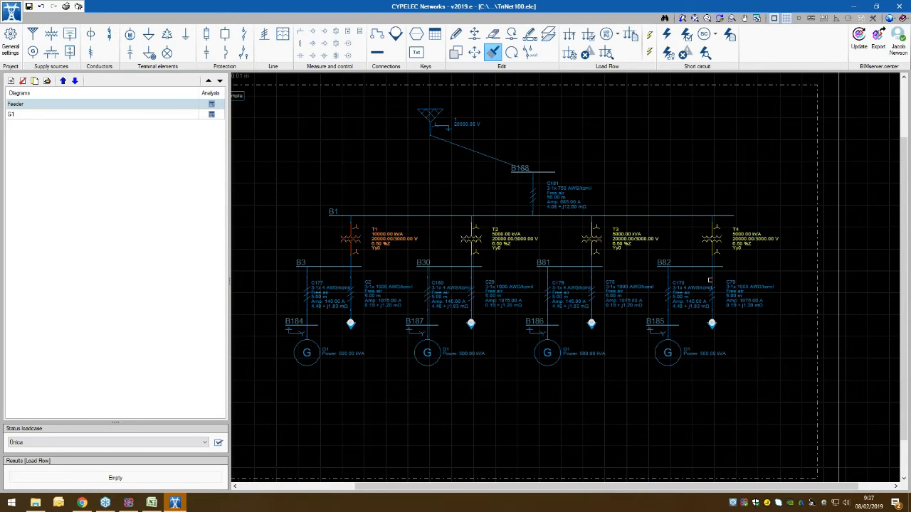
{"action": "left_click", "coordinate": [472, 241]}
{"action": "left_click", "coordinate": [607, 235]}
{"action": "right_click", "coordinate": [719, 141]}
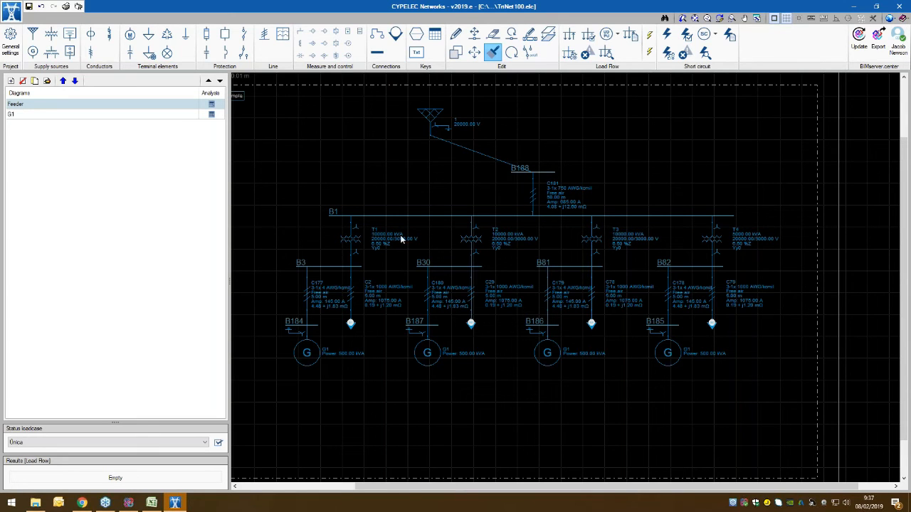
{"action": "right_click", "coordinate": [524, 137]}
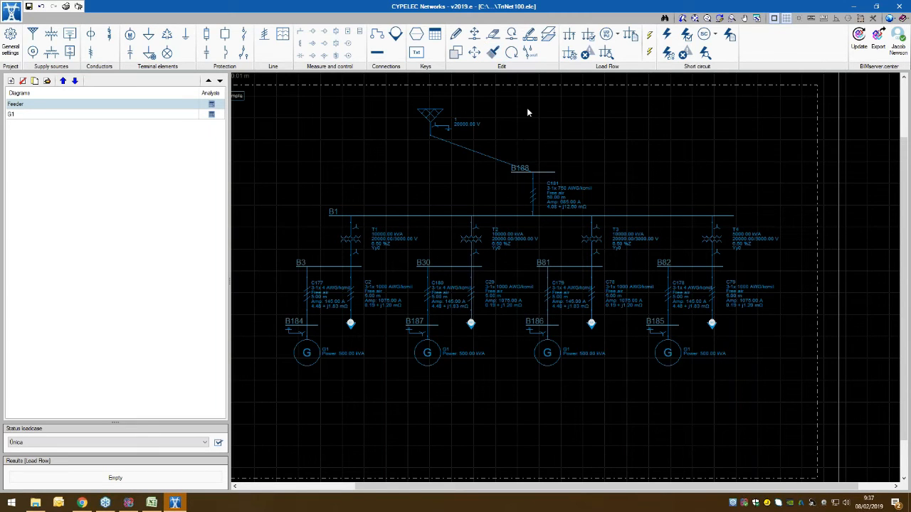
Step: Copy the Feeder diagram's supply and its connection to diagram G1, check the copy there and return to Feeder
{"action": "left_click", "coordinate": [530, 54]}
{"action": "left_click", "coordinate": [549, 37]}
{"action": "scroll", "coordinate": [494, 245], "scroll_direction": "up", "scroll_amount": 3}
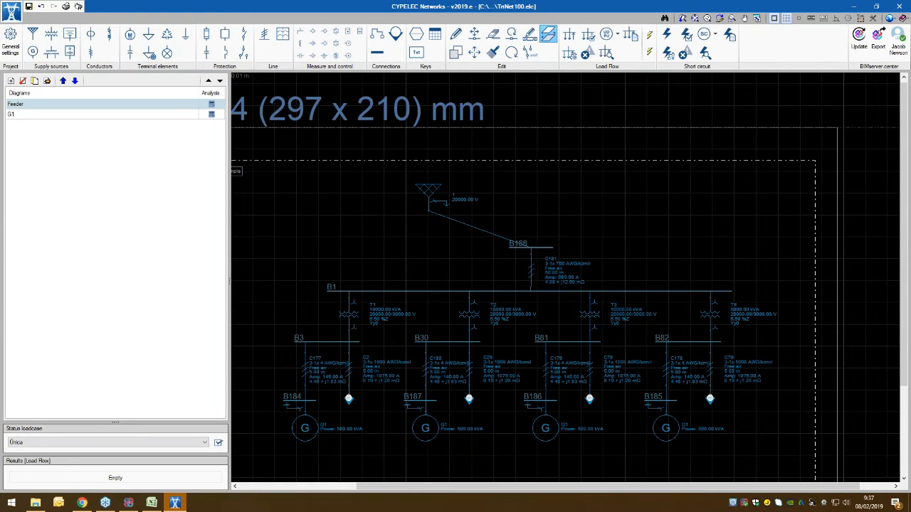
{"action": "left_click", "coordinate": [423, 190]}
{"action": "left_click_drag", "start_coordinate": [547, 177], "coordinate": [376, 223]}
{"action": "right_click", "coordinate": [436, 244]}
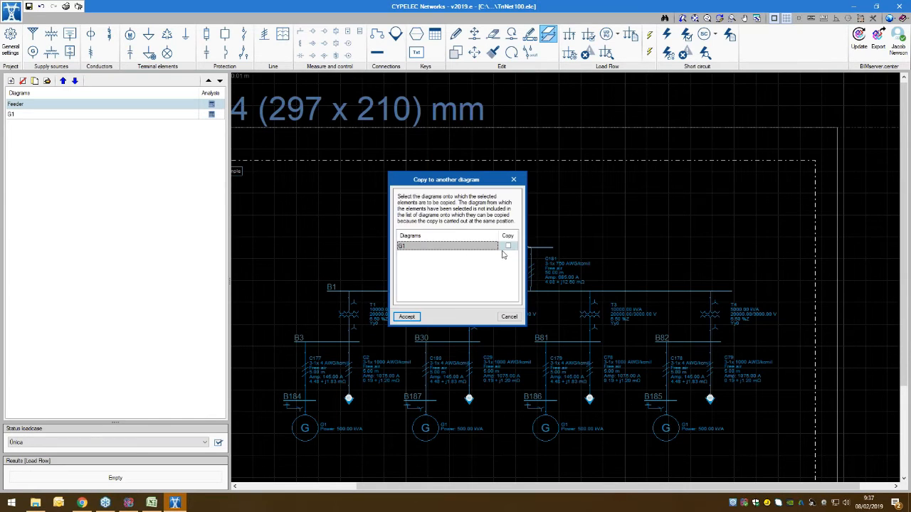
{"action": "left_click", "coordinate": [507, 246]}
{"action": "left_click", "coordinate": [415, 315]}
{"action": "right_click", "coordinate": [412, 272]}
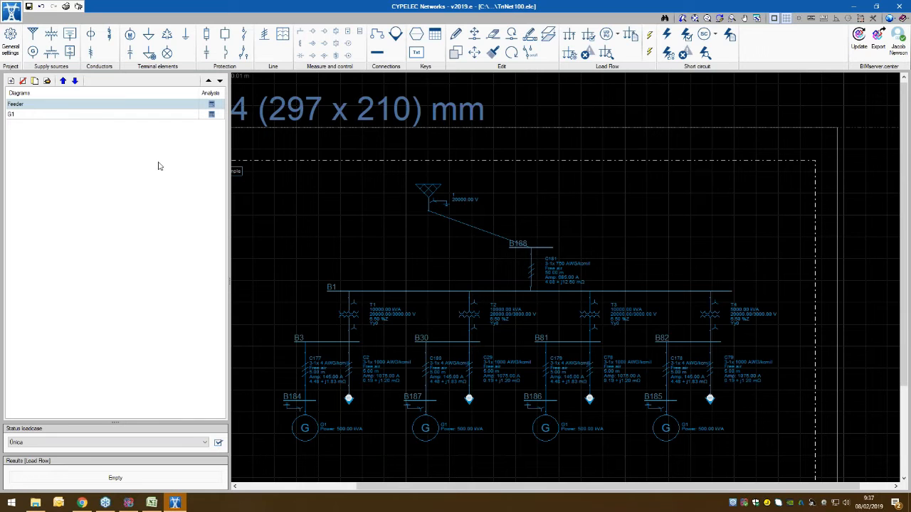
{"action": "left_click", "coordinate": [11, 115]}
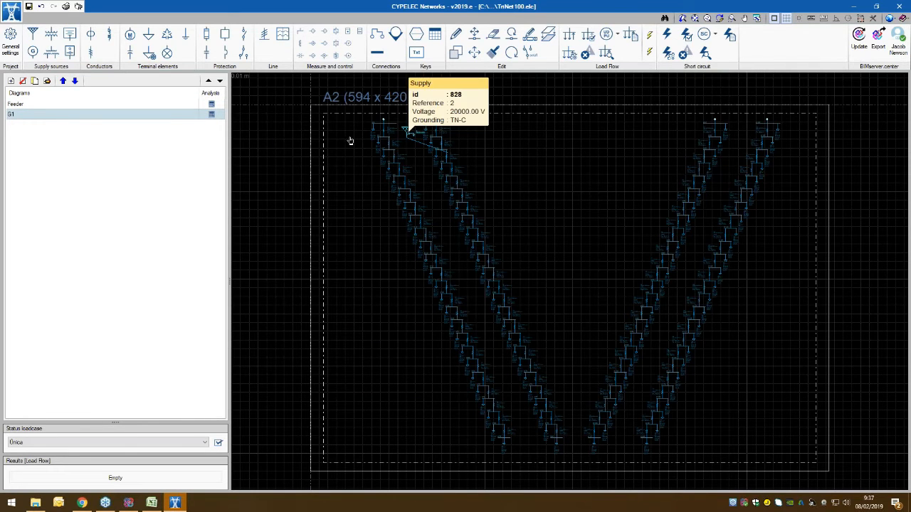
{"action": "left_click", "coordinate": [29, 104]}
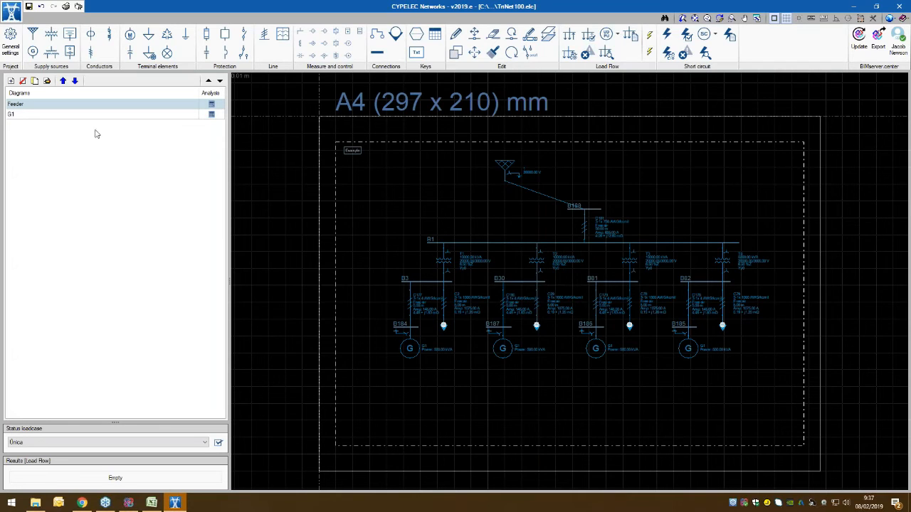
Step: Create a new project with the file name Demonstration, without saving the current one, and accept the licence information
{"action": "left_click", "coordinate": [10, 11]}
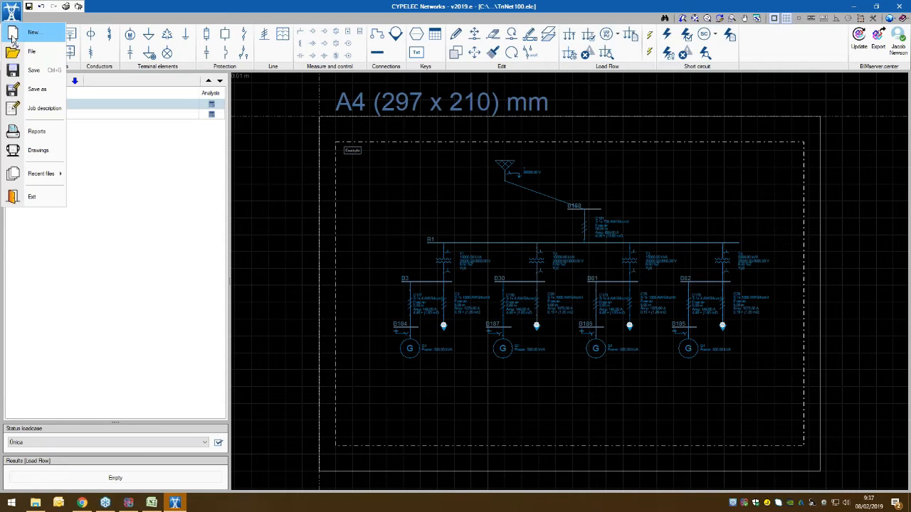
{"action": "left_click", "coordinate": [33, 32]}
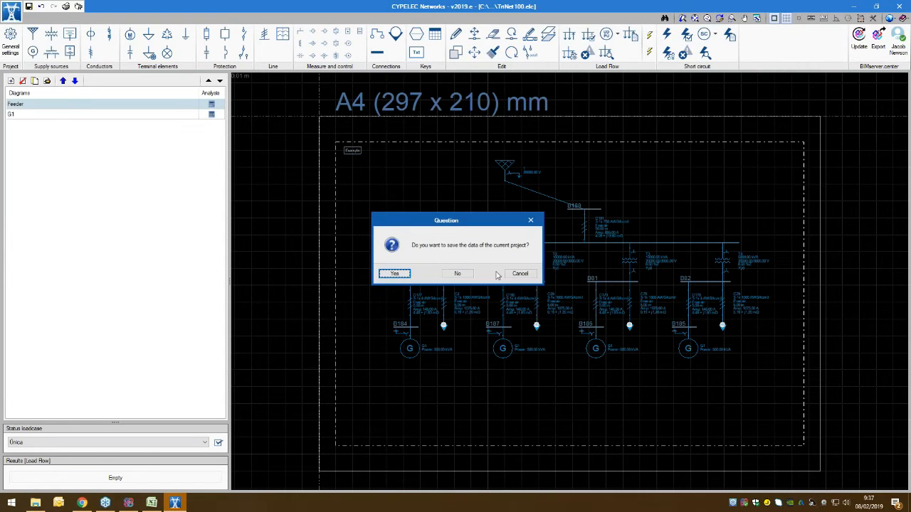
{"action": "left_click", "coordinate": [458, 274]}
{"action": "type", "text": "Demonstra"}
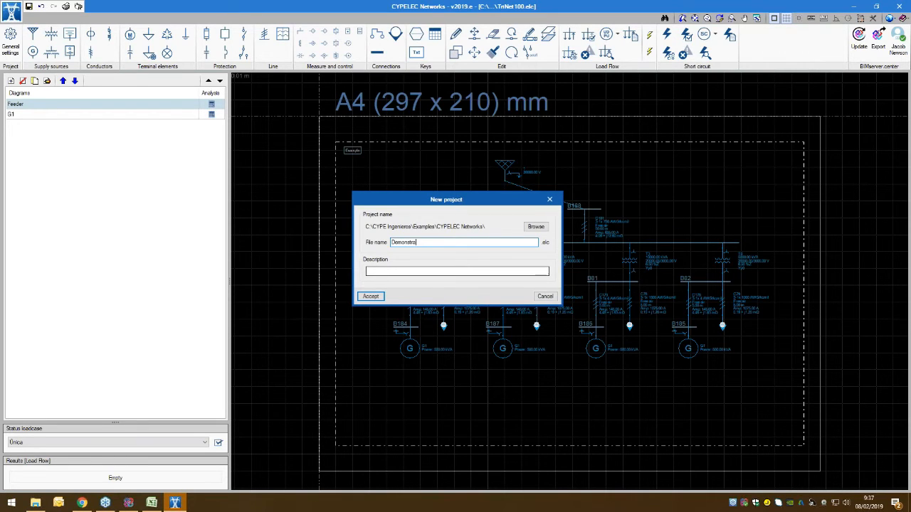
{"action": "type", "text": "tion"}
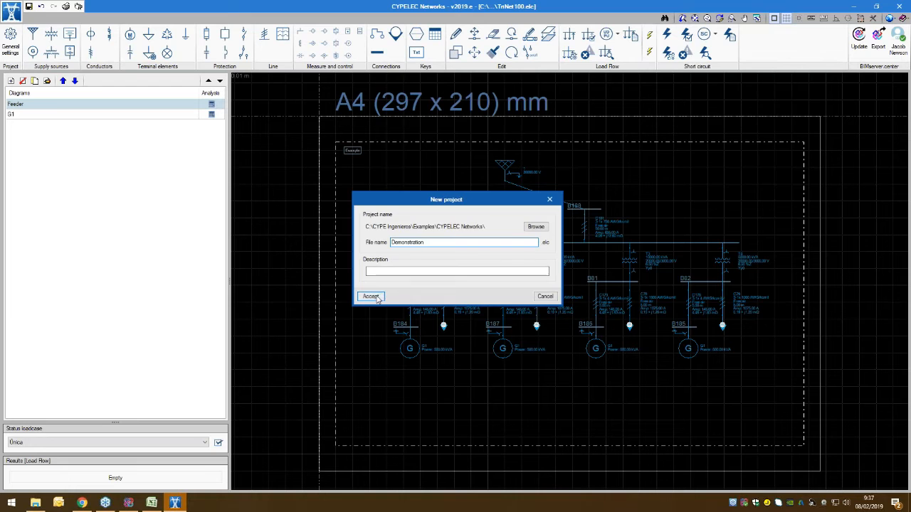
{"action": "left_click", "coordinate": [373, 296]}
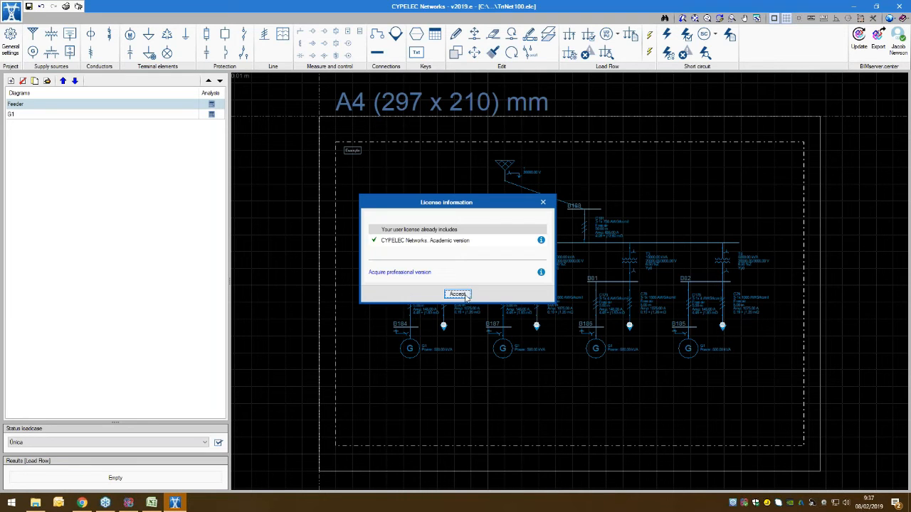
{"action": "left_click", "coordinate": [466, 297]}
Step: Link the new project to the existing Demonstration project on BIMserver.center and accept the import without any IFC files
{"action": "left_click", "coordinate": [411, 245]}
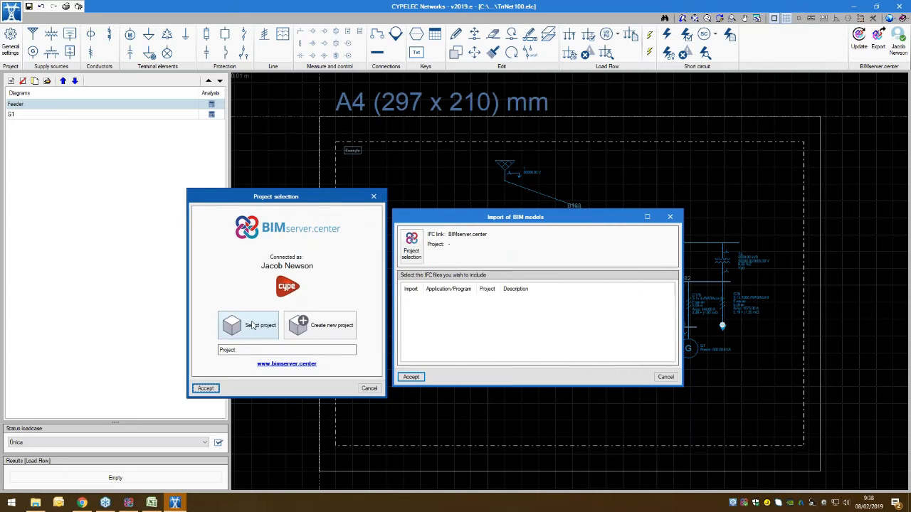
{"action": "left_click", "coordinate": [252, 325]}
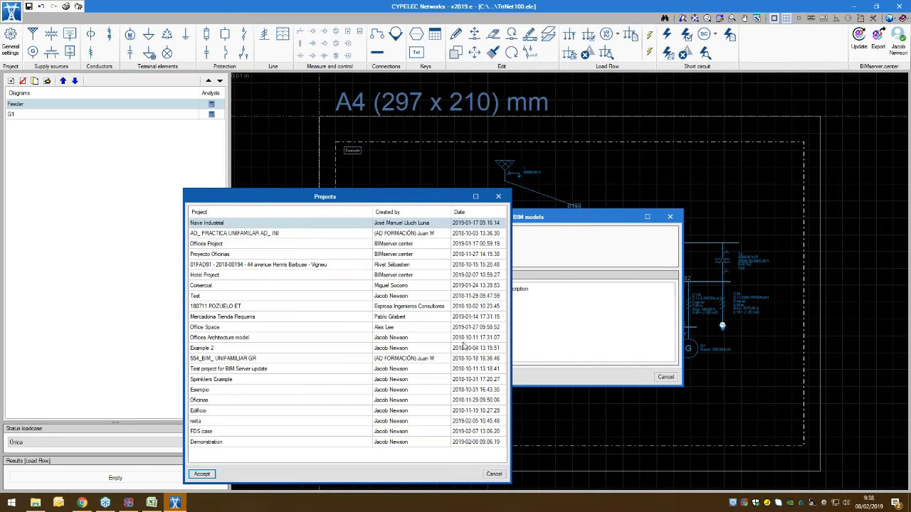
{"action": "left_click", "coordinate": [204, 443]}
{"action": "left_click", "coordinate": [202, 473]}
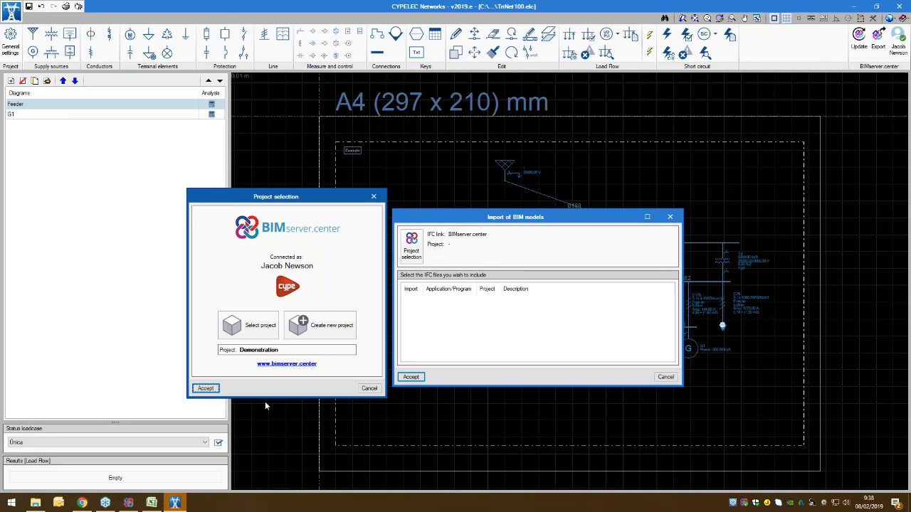
{"action": "left_click", "coordinate": [202, 391]}
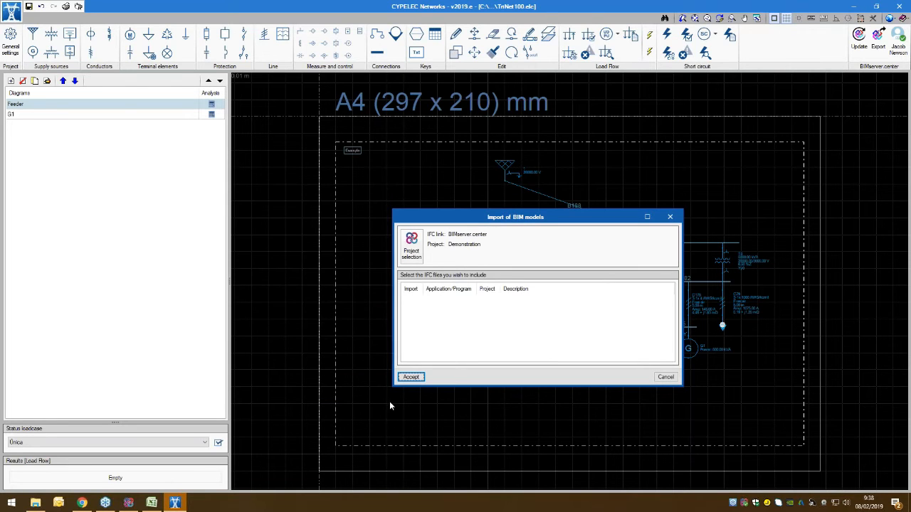
{"action": "left_click", "coordinate": [412, 378]}
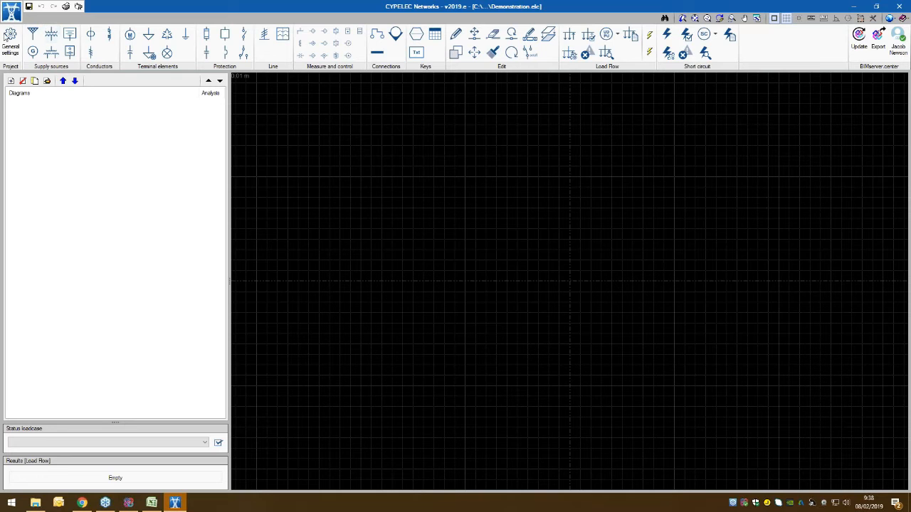
Step: Import the Prysmian RV-K RETENAX CPRO FLEX 1kV 1x family into the project's cable library
{"action": "left_click", "coordinate": [11, 41]}
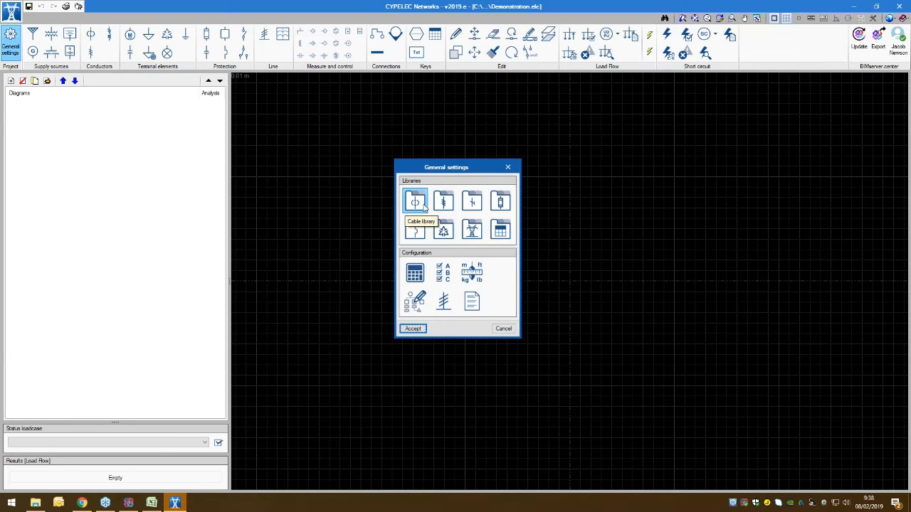
{"action": "left_click", "coordinate": [424, 206]}
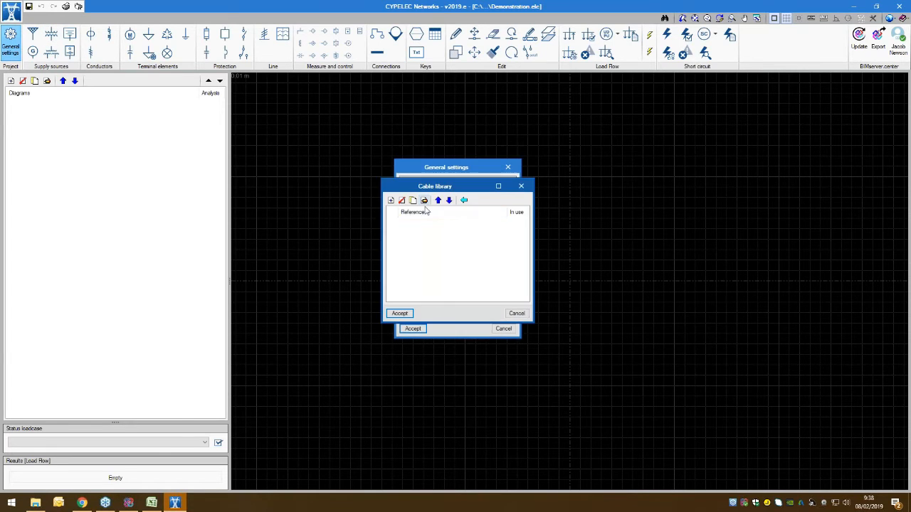
{"action": "left_click", "coordinate": [463, 201]}
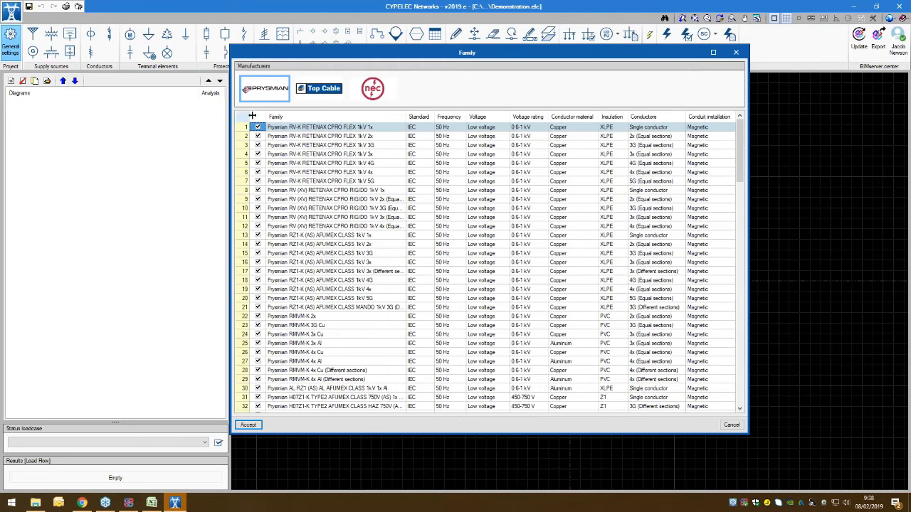
{"action": "left_click", "coordinate": [258, 118]}
{"action": "left_click", "coordinate": [262, 130]}
{"action": "left_click", "coordinate": [257, 127]}
{"action": "left_click", "coordinate": [248, 425]}
{"action": "left_click", "coordinate": [399, 313]}
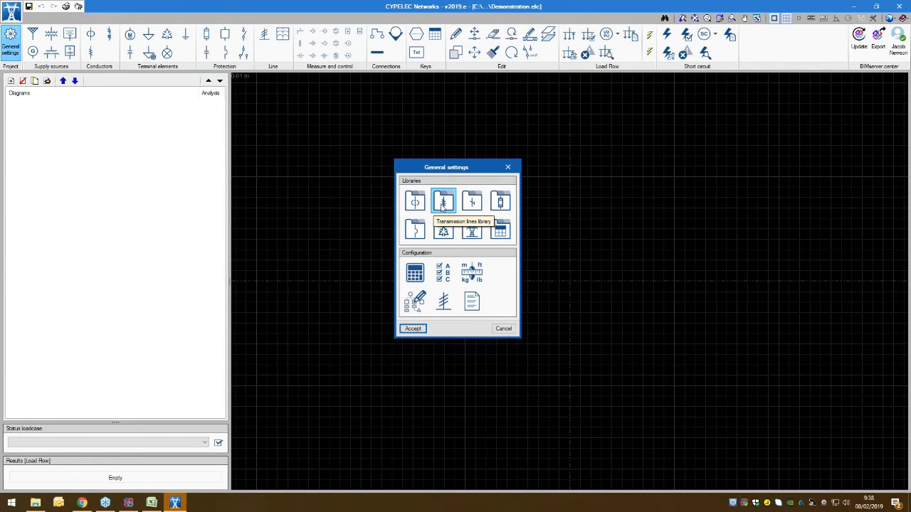
Step: Import only the AAC Conductors family into the transmission lines library, leaving out AAAC, ACAR, ACSR and ACSR/AW
{"action": "left_click", "coordinate": [442, 204]}
{"action": "left_click", "coordinate": [460, 200]}
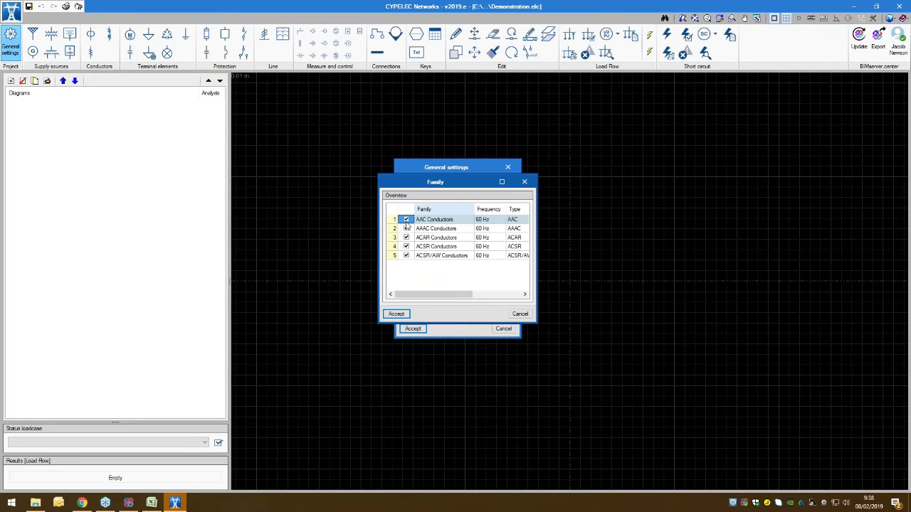
{"action": "left_click", "coordinate": [406, 228]}
{"action": "left_click", "coordinate": [406, 237]}
{"action": "left_click", "coordinate": [406, 246]}
{"action": "left_click", "coordinate": [406, 256]}
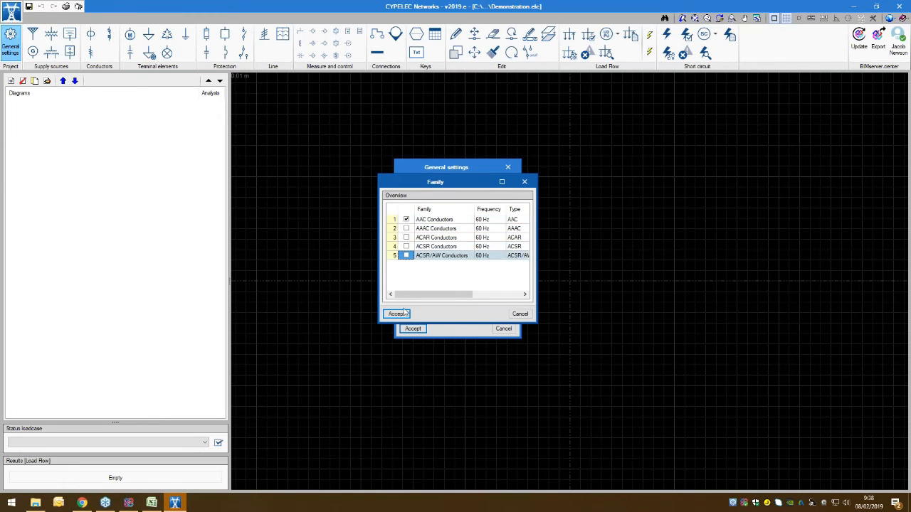
{"action": "left_click", "coordinate": [398, 313]}
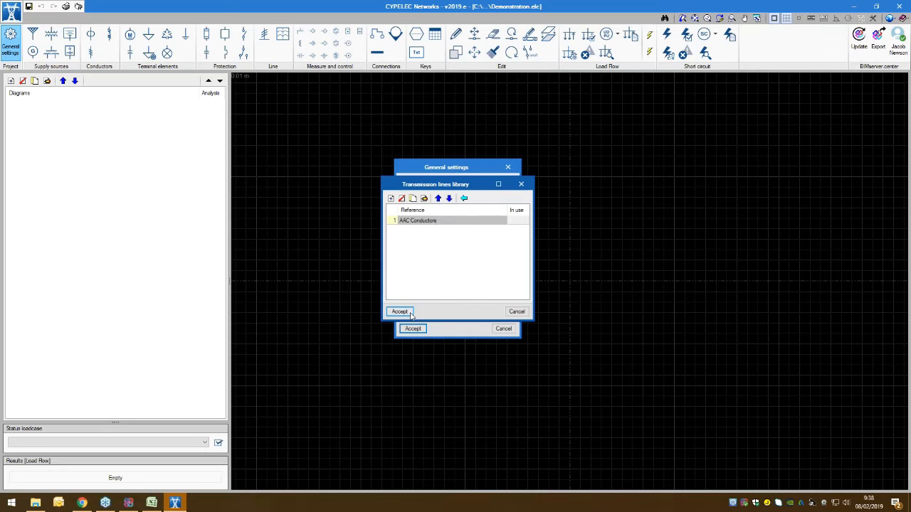
{"action": "left_click", "coordinate": [401, 312]}
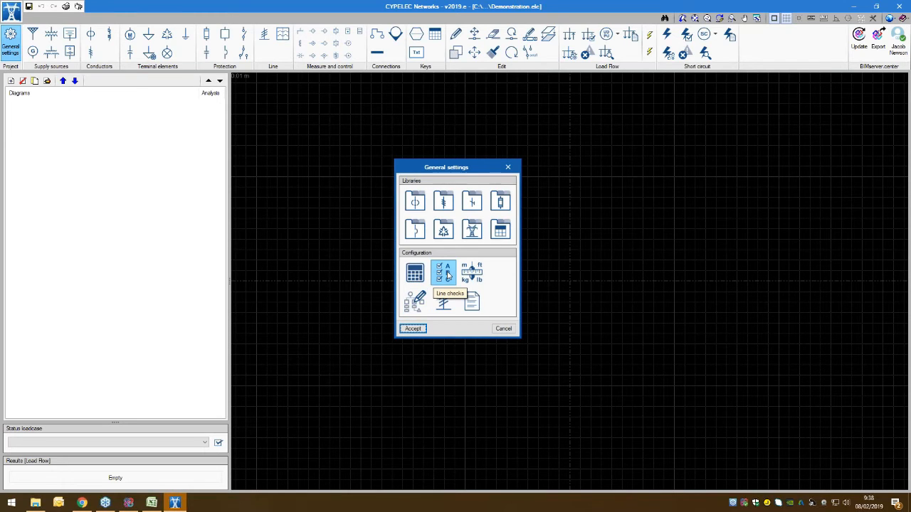
Step: Import only the SCHNEIDER family into the circuit breaker library and accept the general settings
{"action": "left_click", "coordinate": [414, 229]}
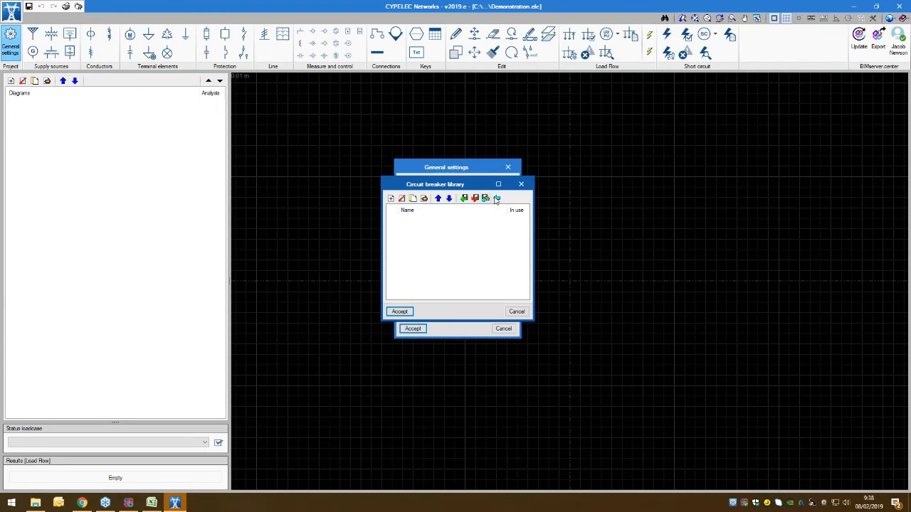
{"action": "left_click", "coordinate": [495, 198]}
{"action": "left_click", "coordinate": [406, 219]}
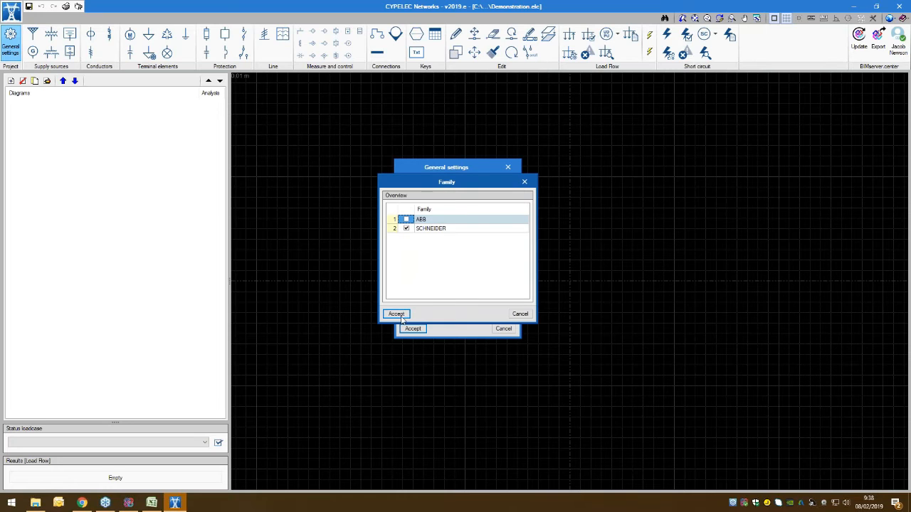
{"action": "left_click", "coordinate": [401, 317]}
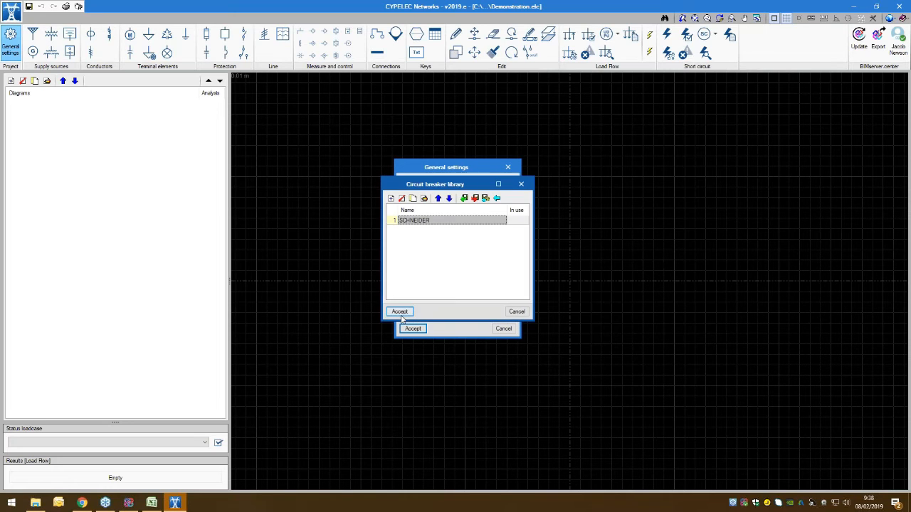
{"action": "left_click", "coordinate": [401, 314]}
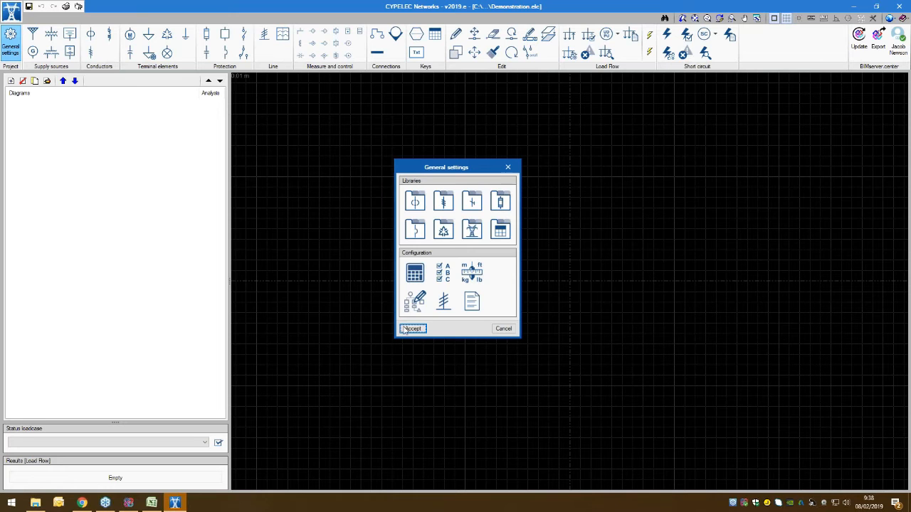
{"action": "left_click", "coordinate": [405, 329]}
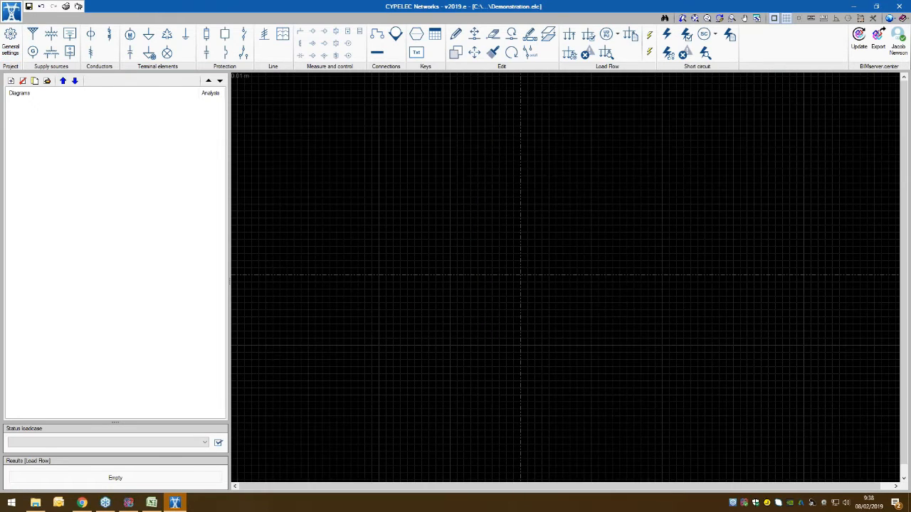
Step: Start adding a supply and create a circuit diagram with the default values for it
{"action": "left_click", "coordinate": [33, 36]}
{"action": "left_click_drag", "start_coordinate": [482, 220], "coordinate": [575, 217]}
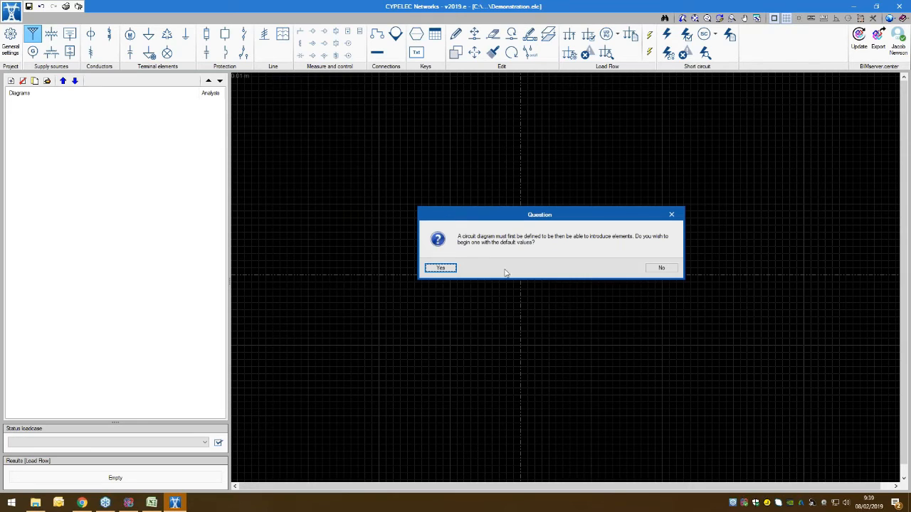
{"action": "left_click", "coordinate": [440, 269]}
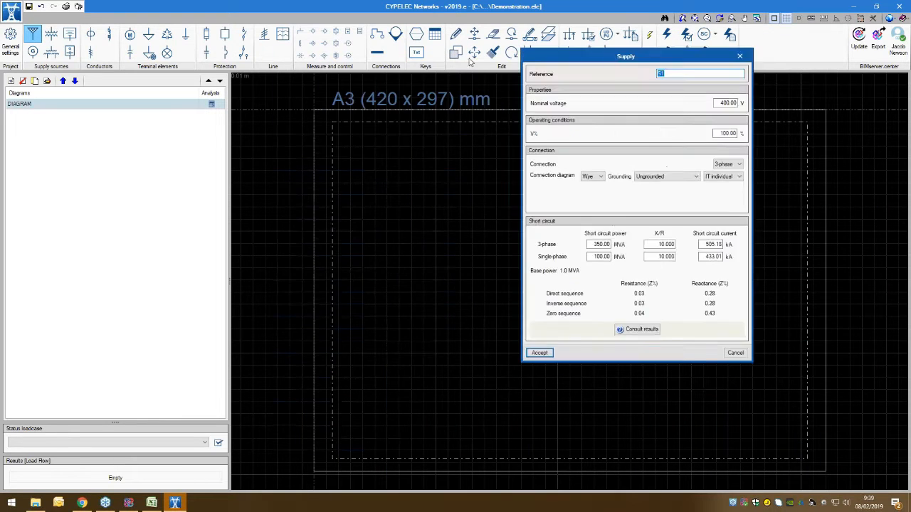
Step: Set the supply's nominal voltage to 10000 V and place it with grid snapping on at 0.2000, -0.0300 m
{"action": "left_click_drag", "start_coordinate": [471, 62], "coordinate": [354, 97]}
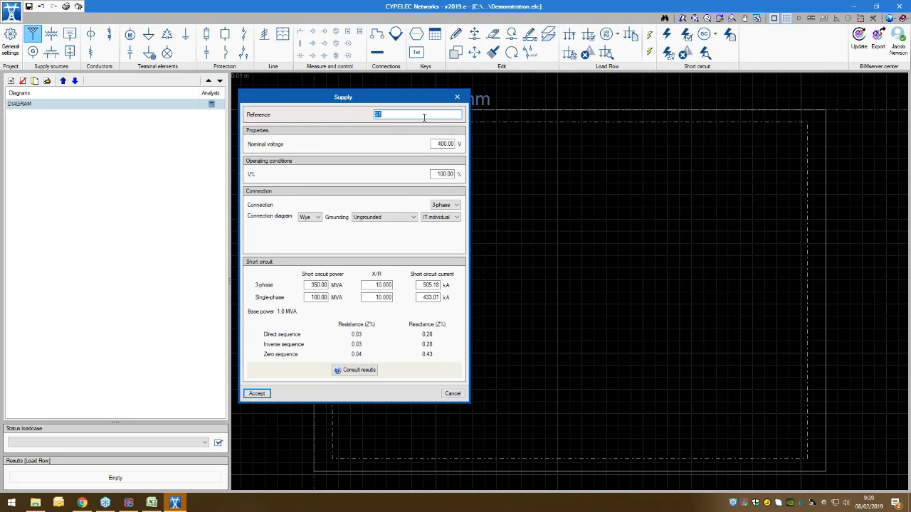
{"action": "left_click", "coordinate": [438, 144]}
{"action": "left_click", "coordinate": [257, 394]}
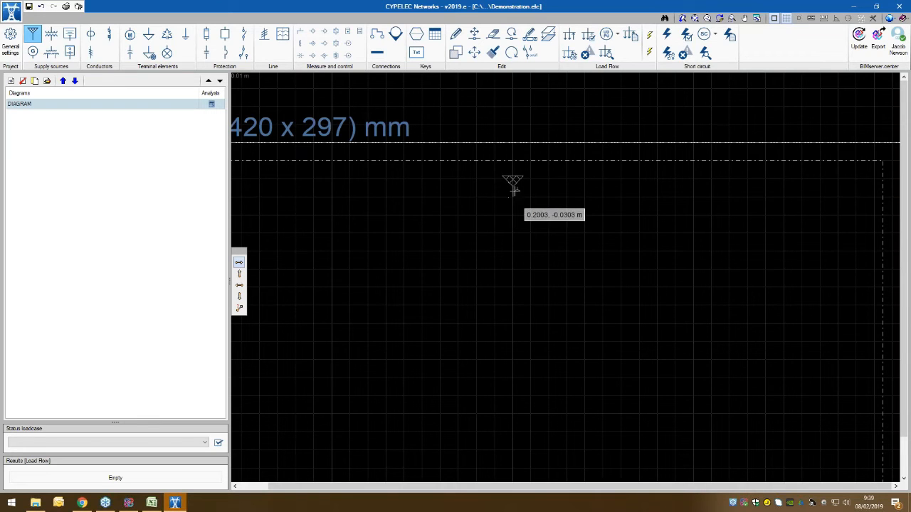
{"action": "left_click", "coordinate": [800, 18]}
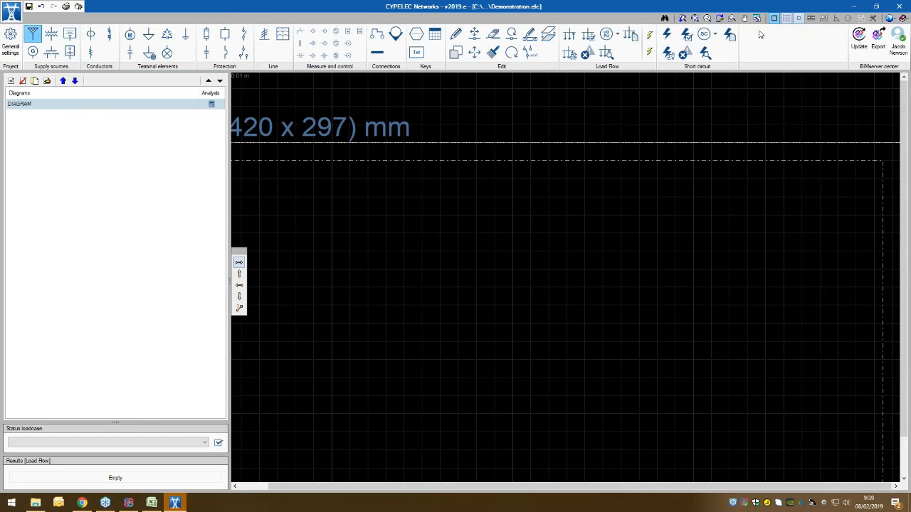
{"action": "left_click", "coordinate": [512, 191]}
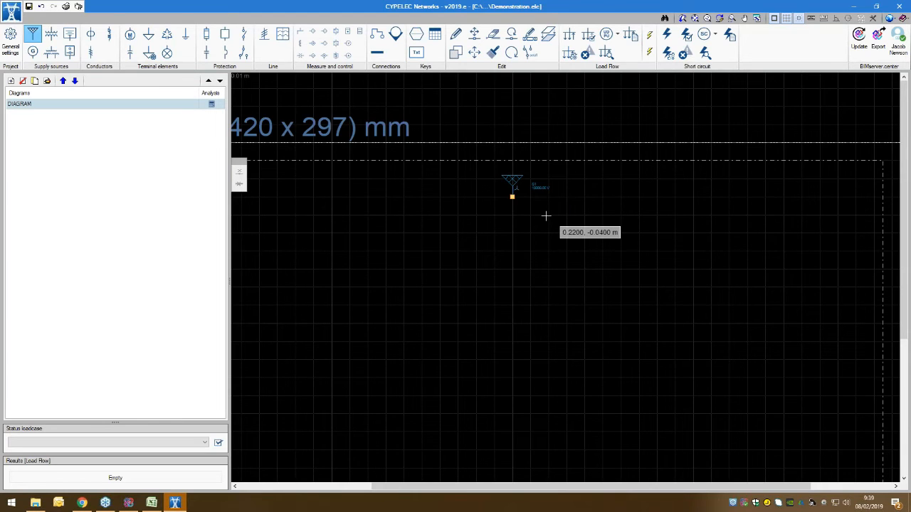
{"action": "key", "text": "Escape"}
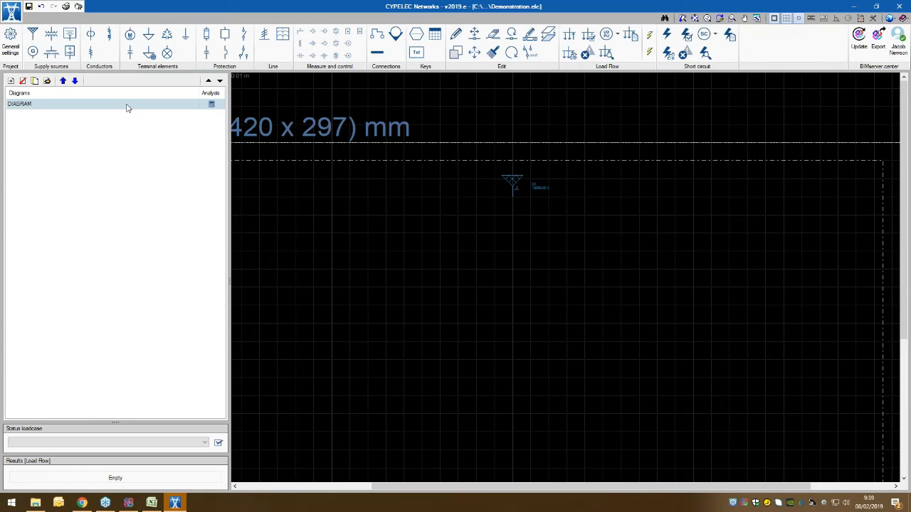
Step: Start a new transmission line with a length of 20 km and a nominal voltage of 10 kV
{"action": "left_click", "coordinate": [90, 52]}
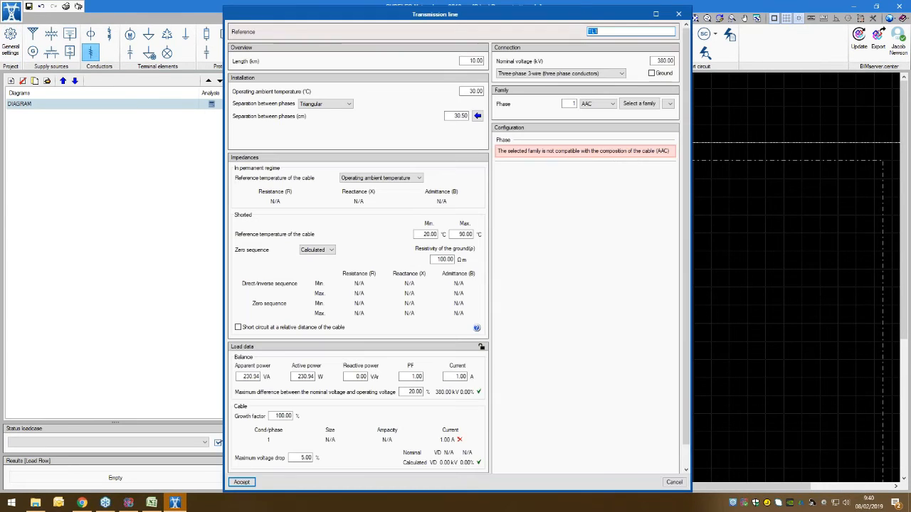
{"action": "left_click_drag", "start_coordinate": [575, 29], "coordinate": [576, 44]}
{"action": "left_click_drag", "start_coordinate": [489, 53], "coordinate": [408, 35]}
{"action": "left_click", "coordinate": [389, 84]}
{"action": "double_click", "coordinate": [389, 82]}
{"action": "type", "text": "20"}
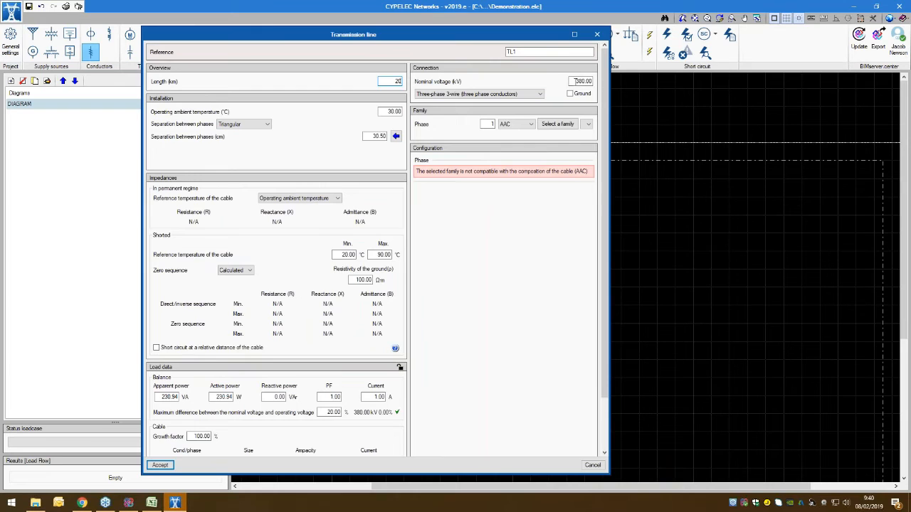
{"action": "double_click", "coordinate": [577, 81]}
{"action": "key", "text": "BackSpace"}
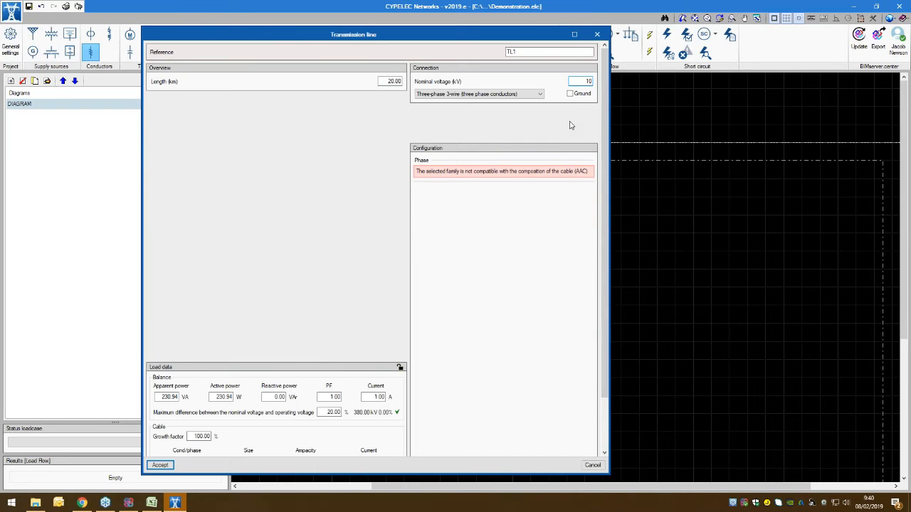
Step: Assign the AAC Conductors family to the transmission line and place the line directly below the supply
{"action": "left_click", "coordinate": [569, 125]}
{"action": "left_click", "coordinate": [565, 124]}
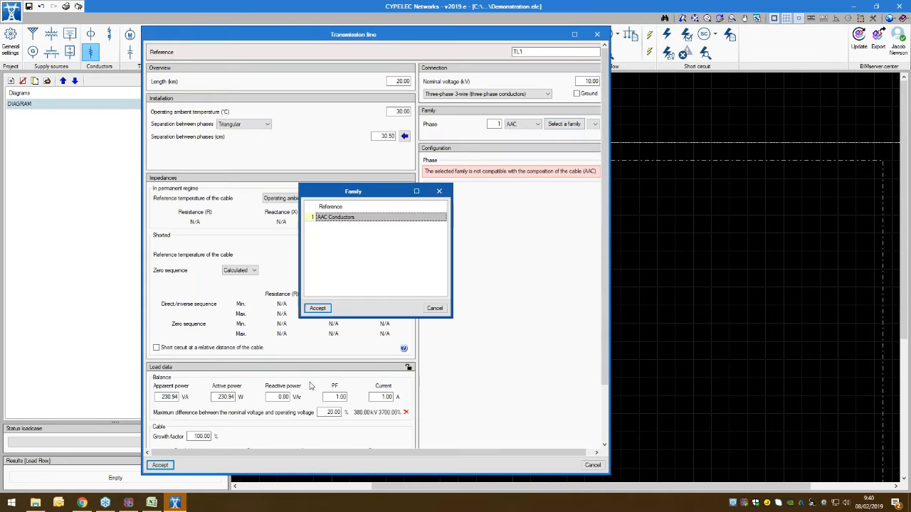
{"action": "left_click", "coordinate": [317, 308]}
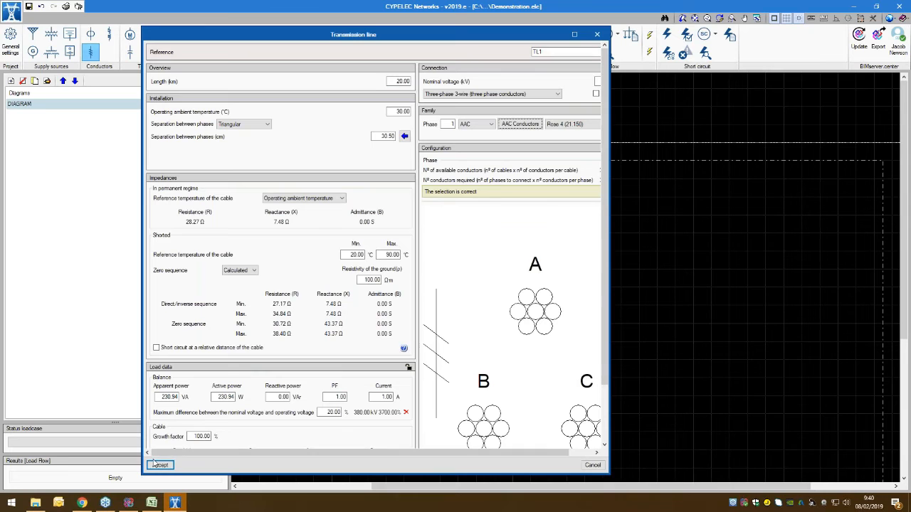
{"action": "left_click", "coordinate": [159, 465]}
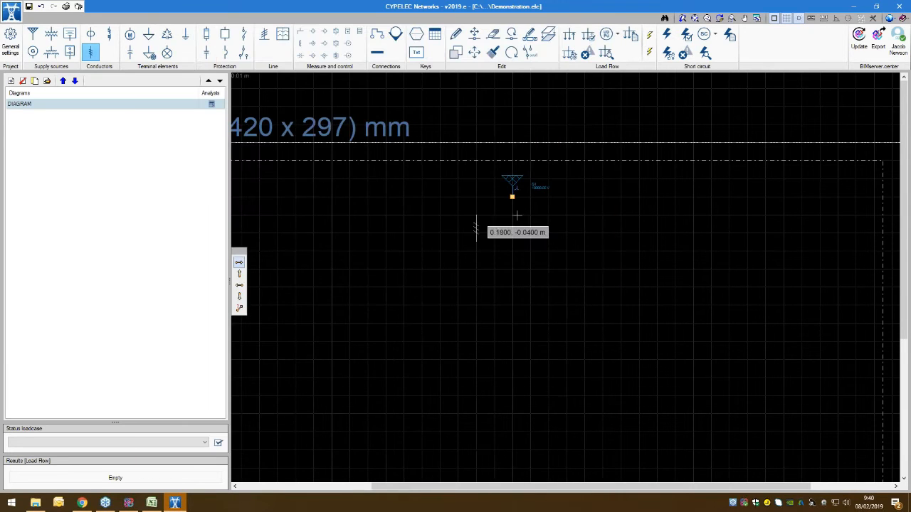
{"action": "left_click", "coordinate": [514, 219]}
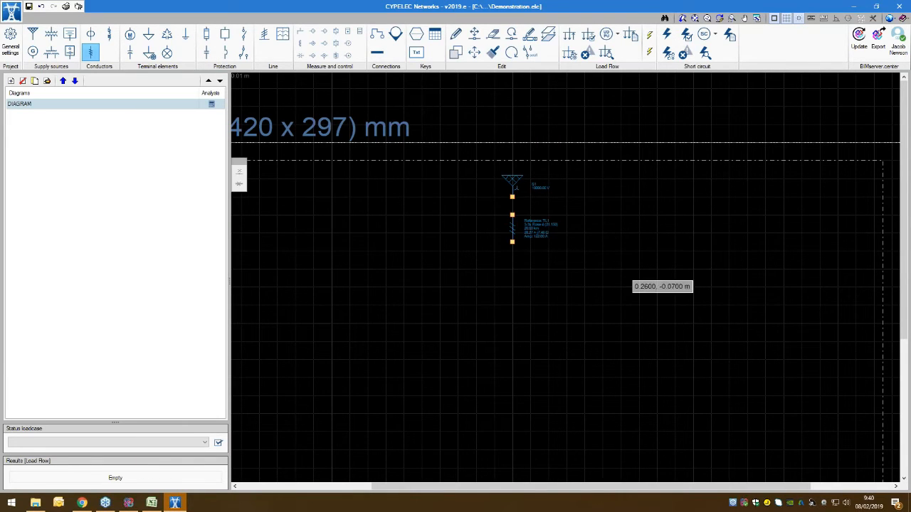
{"action": "key", "text": "Escape"}
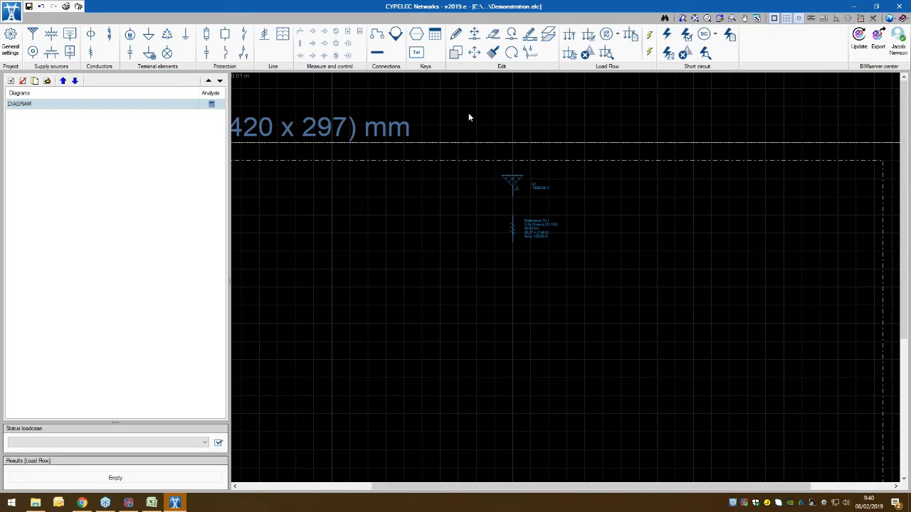
Step: Add a bus with the default load diversity factor as a horizontal line about 0.04 m long below the transmission line, at y -0.0700 m
{"action": "left_click", "coordinate": [377, 52]}
{"action": "left_click", "coordinate": [562, 224]}
{"action": "left_click", "coordinate": [409, 282]}
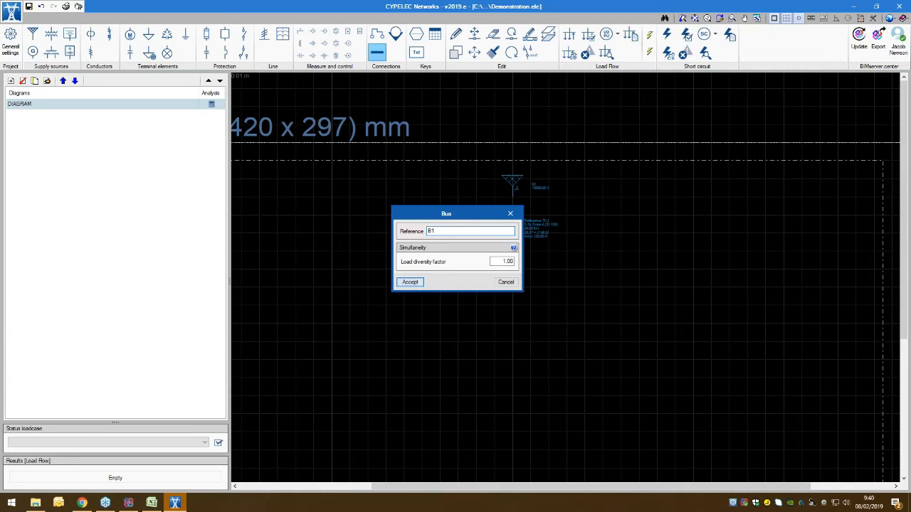
{"action": "left_click", "coordinate": [477, 269]}
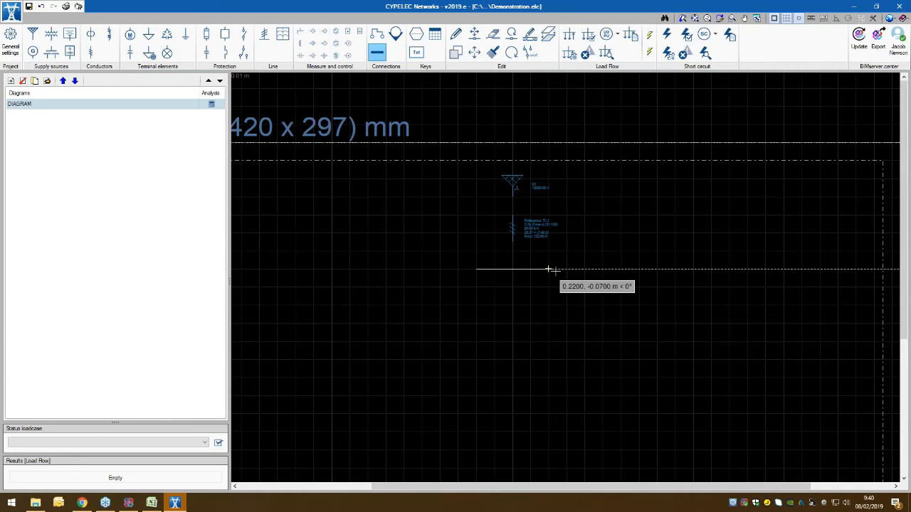
{"action": "left_click", "coordinate": [549, 269]}
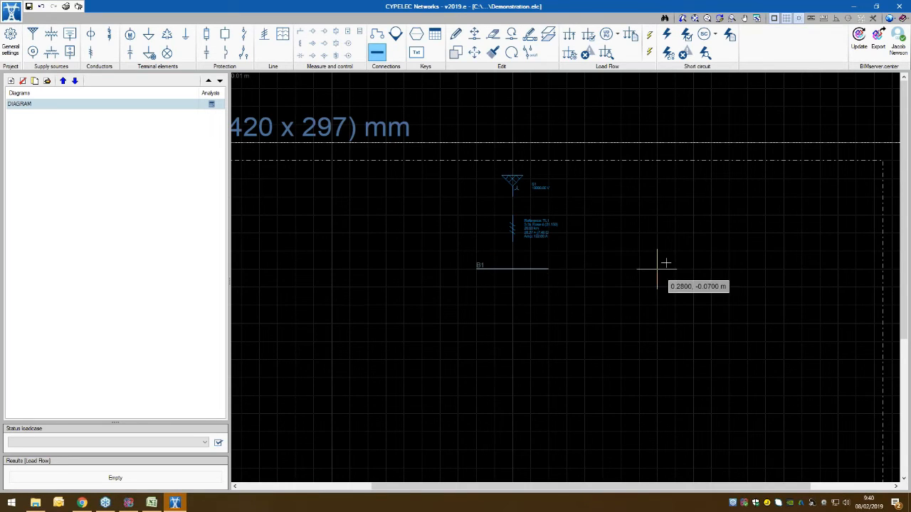
{"action": "right_click", "coordinate": [618, 266]}
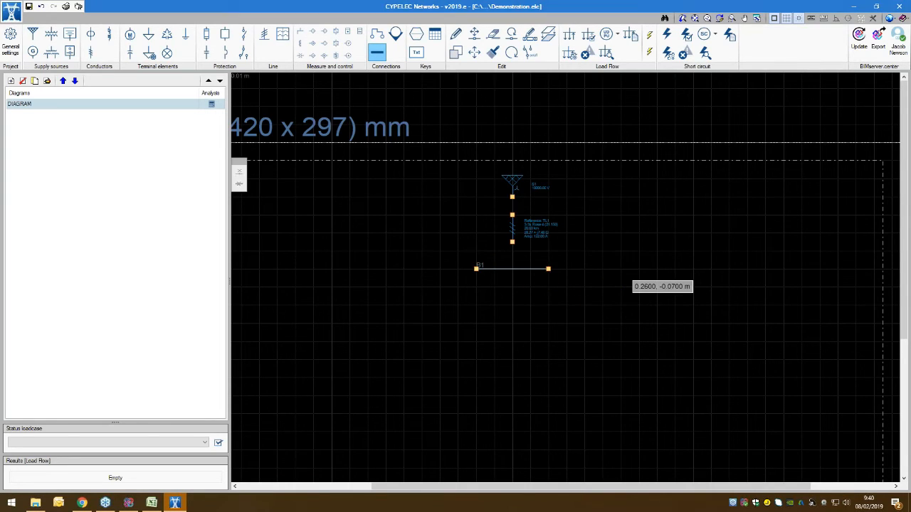
{"action": "right_click", "coordinate": [617, 265]}
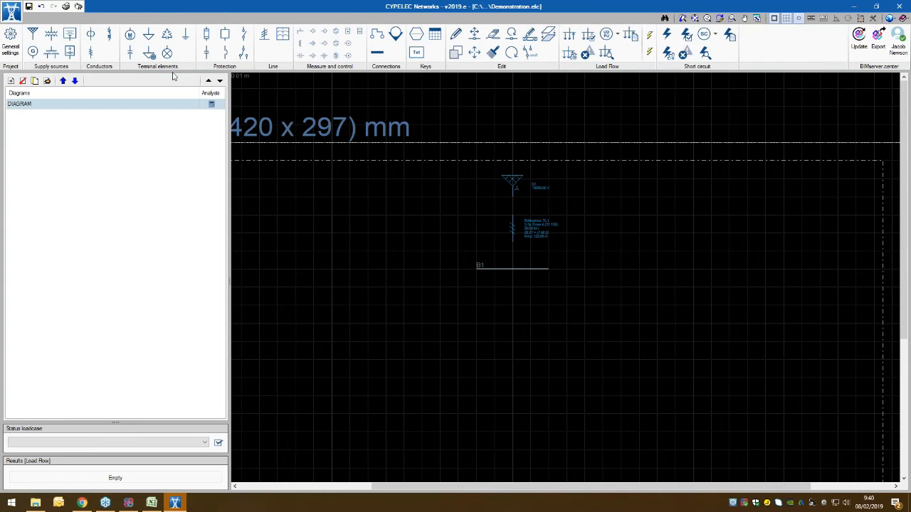
Step: Start a 2-winding transformer with a power of 630 kVA, a primary voltage of 10 kV and a secondary voltage of 0.380 kV
{"action": "left_click", "coordinate": [51, 34]}
{"action": "left_click", "coordinate": [588, 231]}
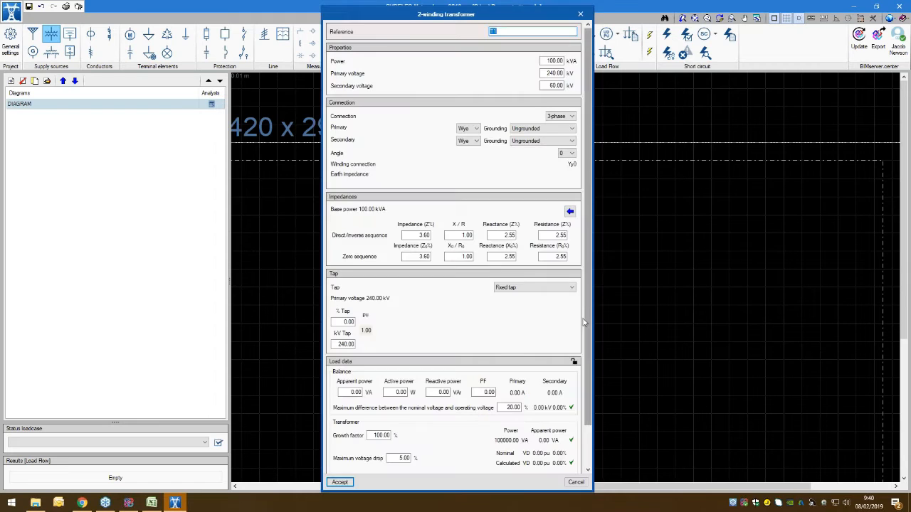
{"action": "double_click", "coordinate": [543, 61]}
{"action": "type", "text": "630"}
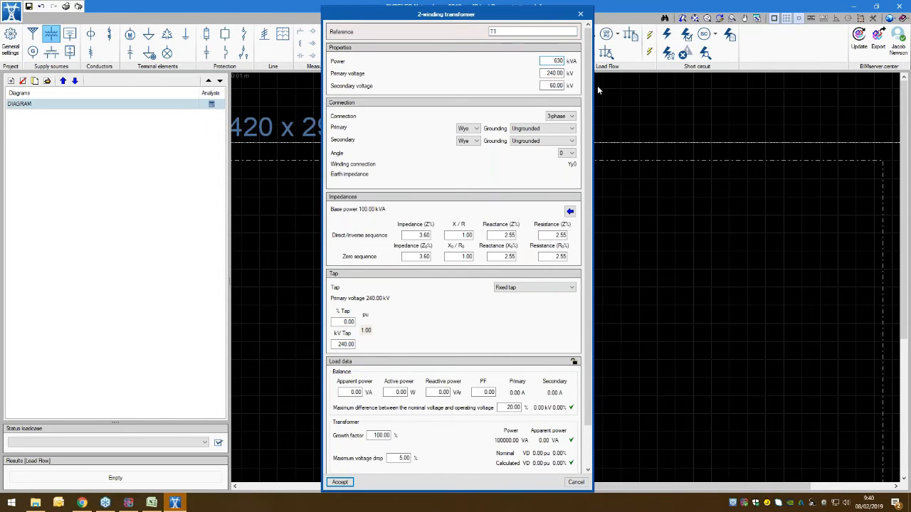
{"action": "double_click", "coordinate": [552, 74]}
{"action": "type", "text": "10"}
{"action": "key", "text": "Tab"}
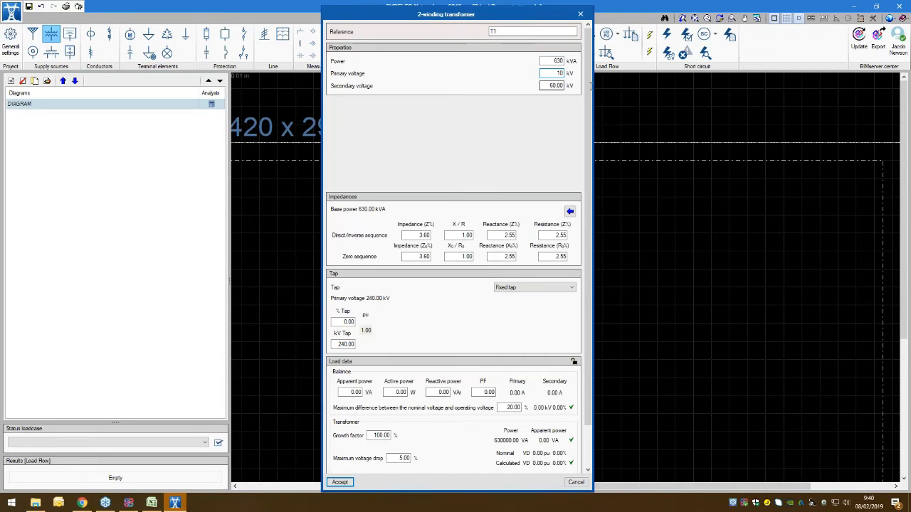
{"action": "type", "text": ".380"}
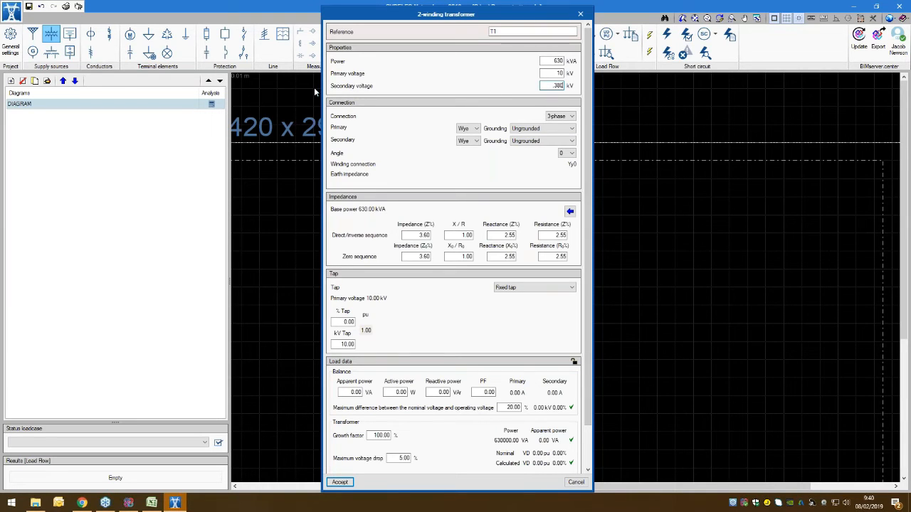
Step: Accept the transformer data and place the transformer centred below the bus at 0.2000, -0.0800 m
{"action": "scroll", "coordinate": [369, 165], "scroll_direction": "down", "scroll_amount": 2}
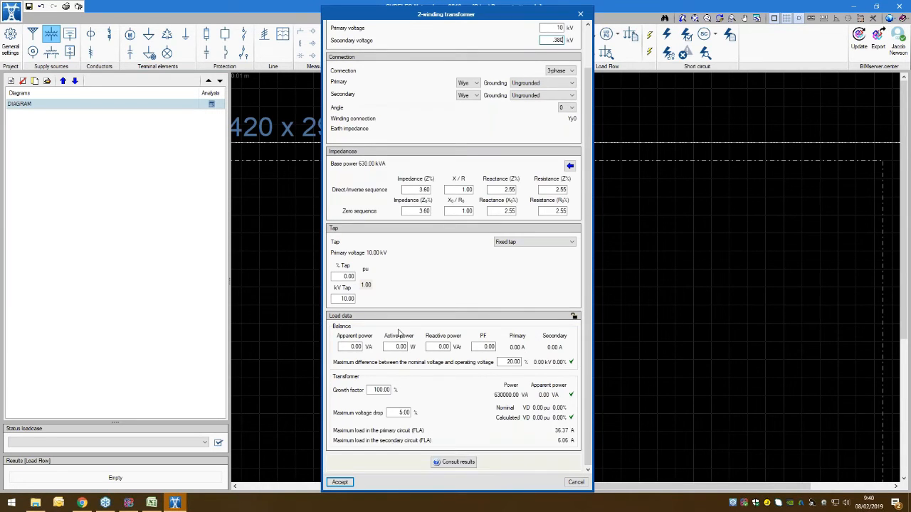
{"action": "left_click", "coordinate": [340, 484]}
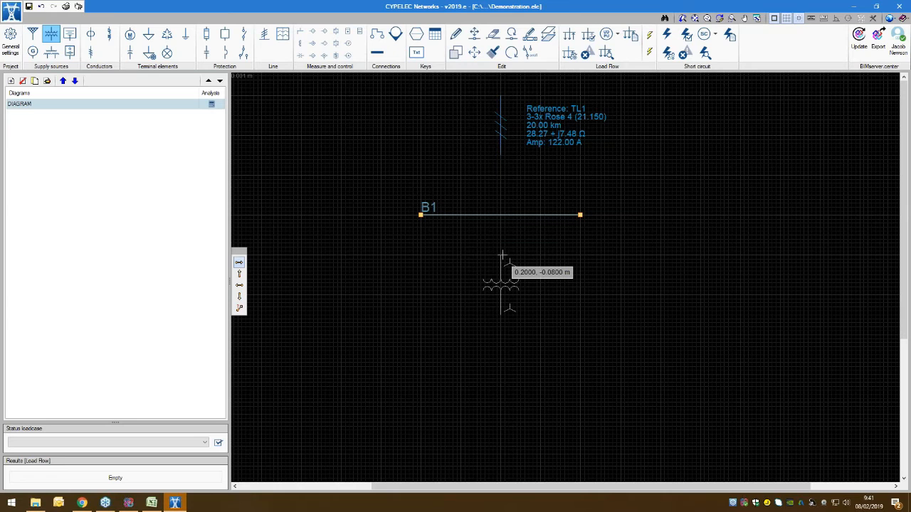
{"action": "left_click", "coordinate": [501, 255]}
{"action": "right_click", "coordinate": [654, 264]}
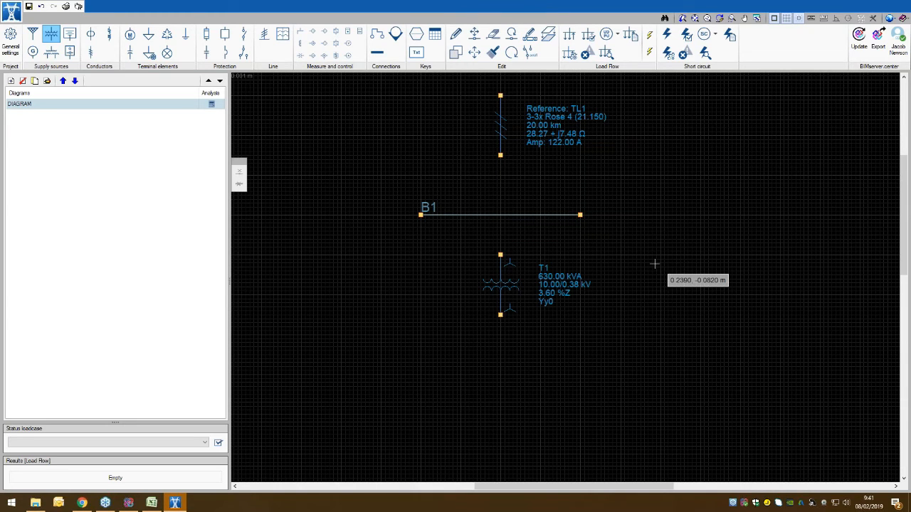
{"action": "scroll", "coordinate": [641, 321], "scroll_direction": "down", "scroll_amount": 2}
{"action": "middle_click_drag", "start_coordinate": [626, 336], "coordinate": [562, 291]}
{"action": "key", "text": "Escape"}
{"action": "scroll", "coordinate": [562, 291], "scroll_direction": "down", "scroll_amount": 2}
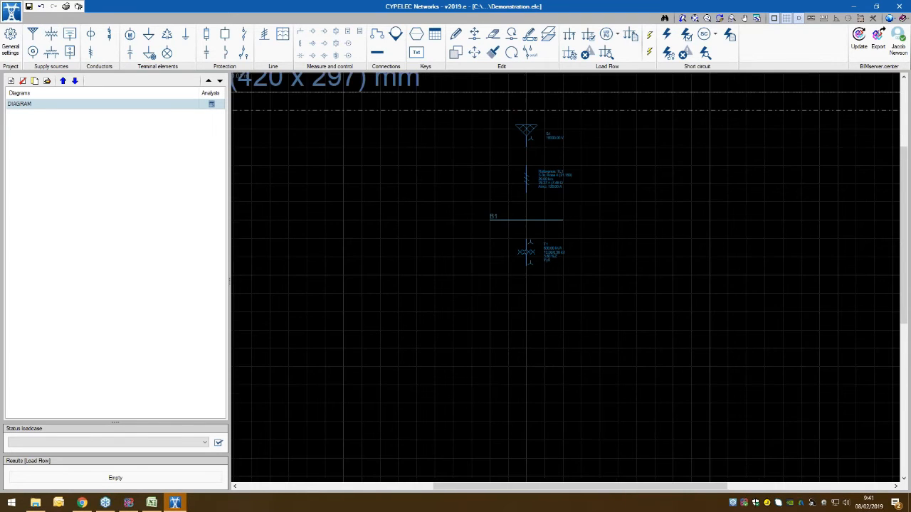
Step: Start a new low-voltage cable with a length of 40 m and a nominal voltage of 380 V
{"action": "left_click", "coordinate": [90, 34]}
{"action": "left_click", "coordinate": [629, 365]}
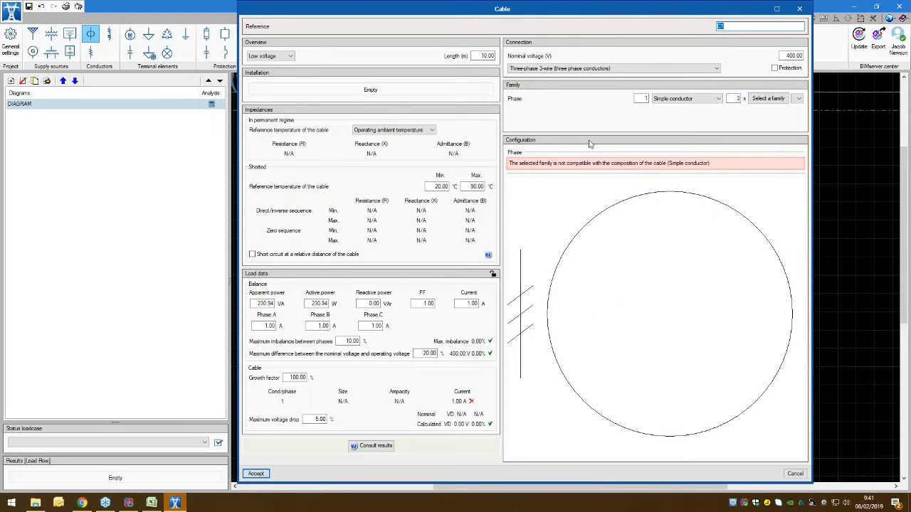
{"action": "left_click", "coordinate": [494, 55]}
{"action": "type", "text": "1"}
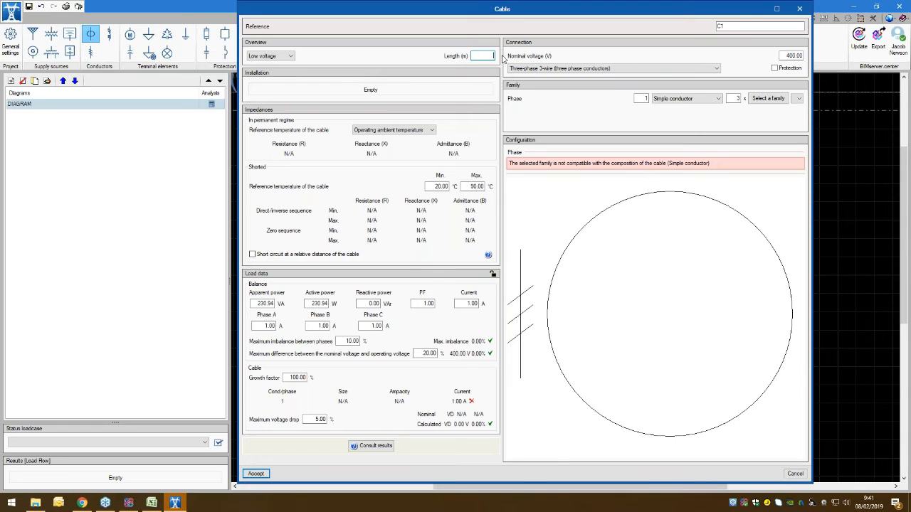
{"action": "left_click", "coordinate": [791, 55]}
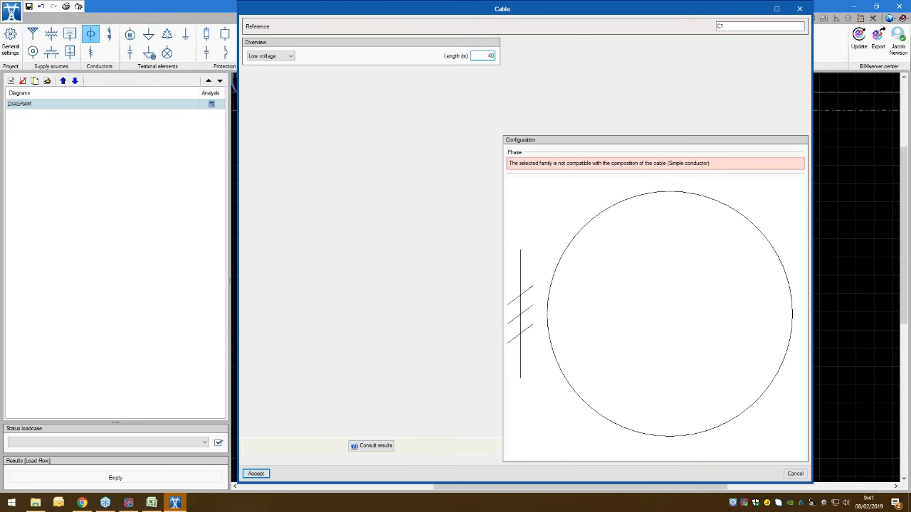
{"action": "left_click", "coordinate": [791, 55]}
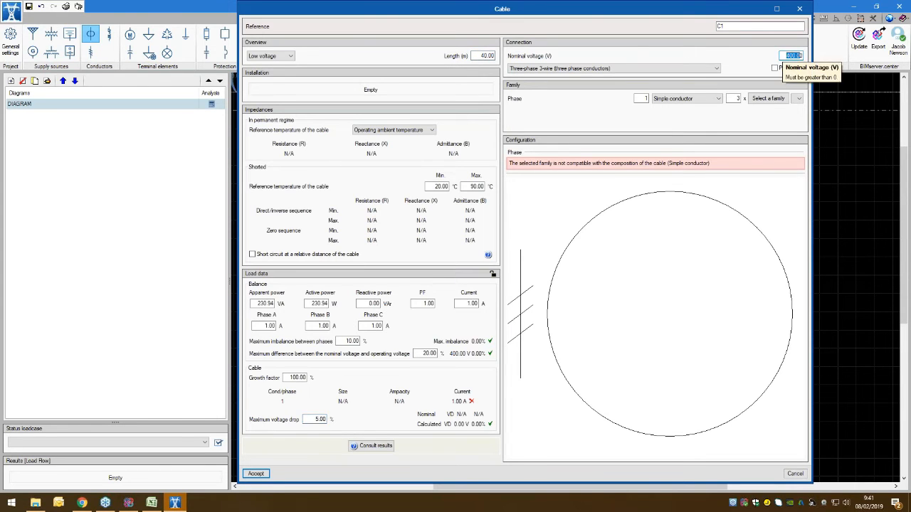
{"action": "key", "text": "BackSpace"}
Step: Assign the Prysmian RV-K RETENAX CPRO FLEX 1kV 1x family to the cable and place it below the transformer at 0.2000, -0.1100 m
{"action": "left_click", "coordinate": [774, 99]}
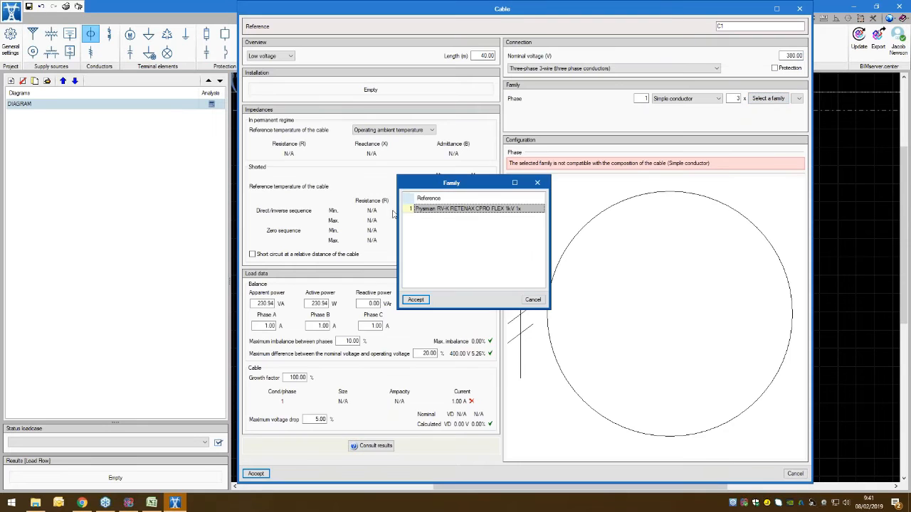
{"action": "left_click_drag", "start_coordinate": [453, 185], "coordinate": [406, 171]}
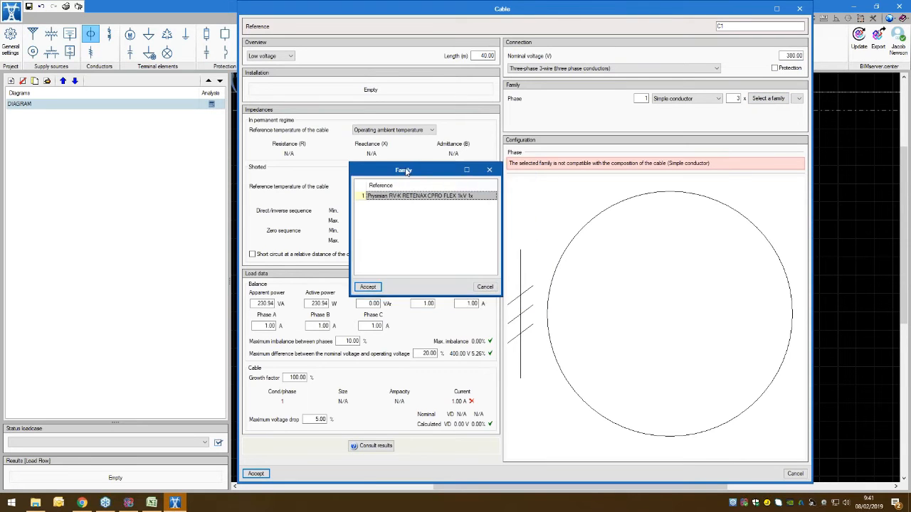
{"action": "left_click", "coordinate": [365, 286]}
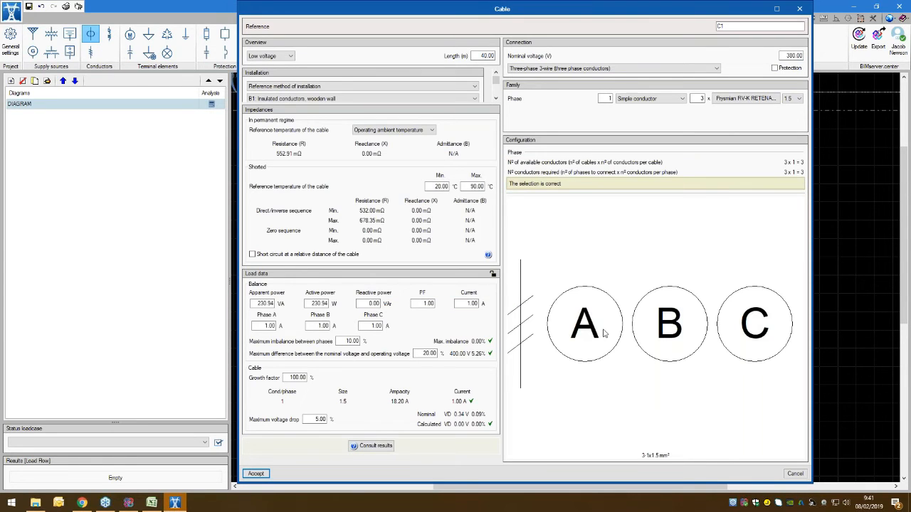
{"action": "left_click", "coordinate": [256, 474]}
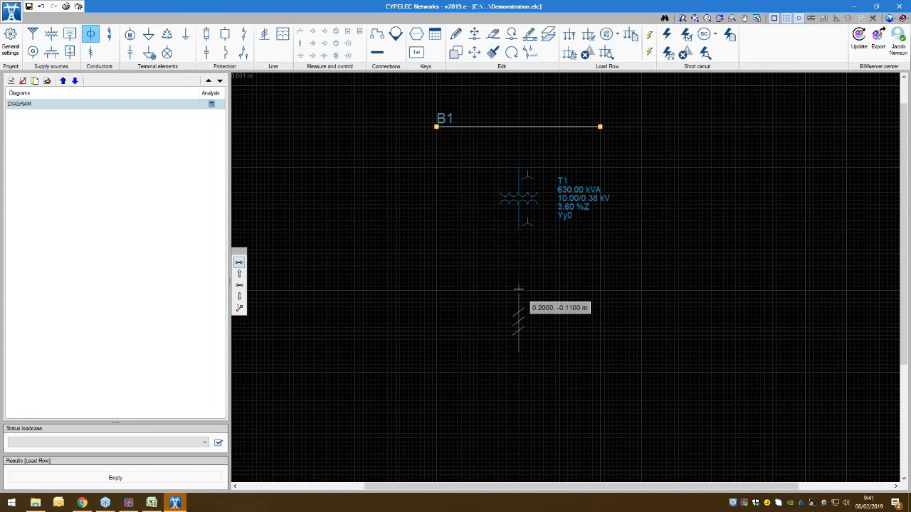
{"action": "left_click", "coordinate": [518, 288]}
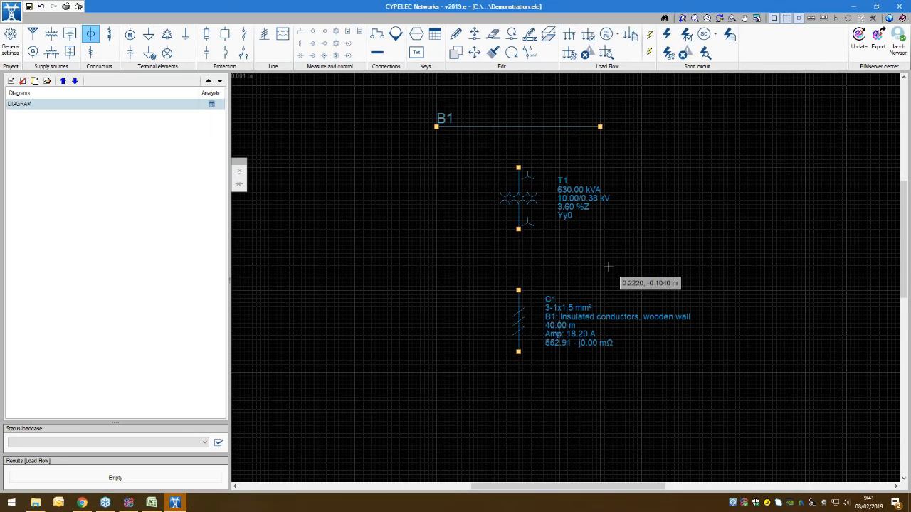
{"action": "scroll", "coordinate": [641, 267], "scroll_direction": "down", "scroll_amount": 4}
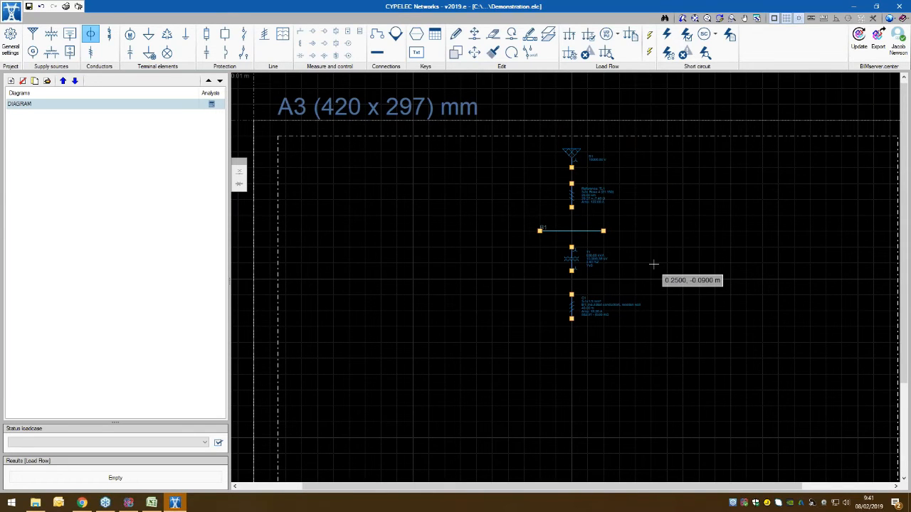
{"action": "right_click", "coordinate": [653, 264]}
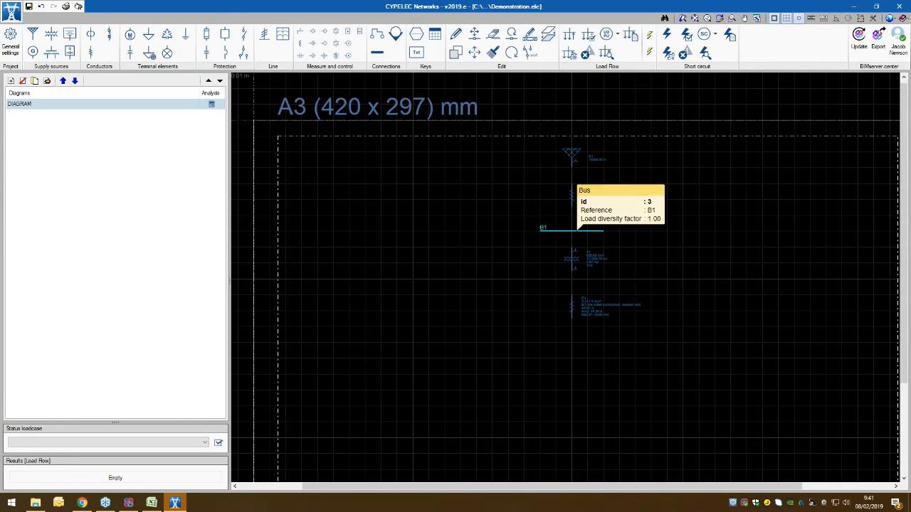
Step: Add a second bus with default values as a horizontal line about 0.11 m long below the cable, at y -0.1400 m
{"action": "left_click", "coordinate": [382, 56]}
{"action": "left_click", "coordinate": [409, 283]}
{"action": "scroll", "coordinate": [589, 342], "scroll_direction": "up", "scroll_amount": 4}
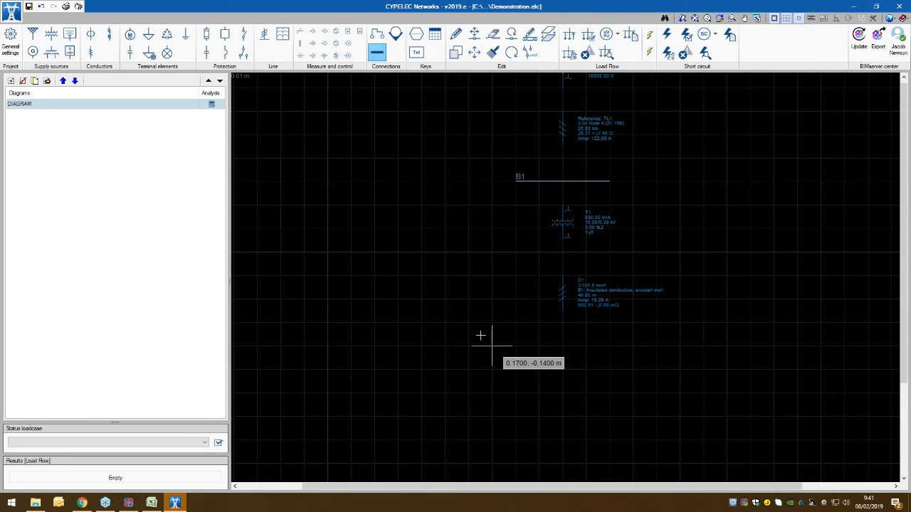
{"action": "left_click", "coordinate": [427, 339]}
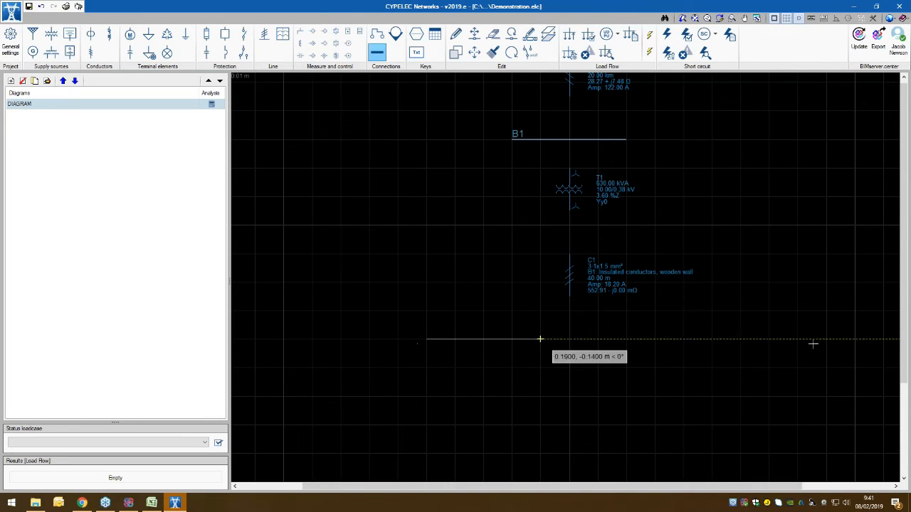
{"action": "left_click", "coordinate": [741, 340]}
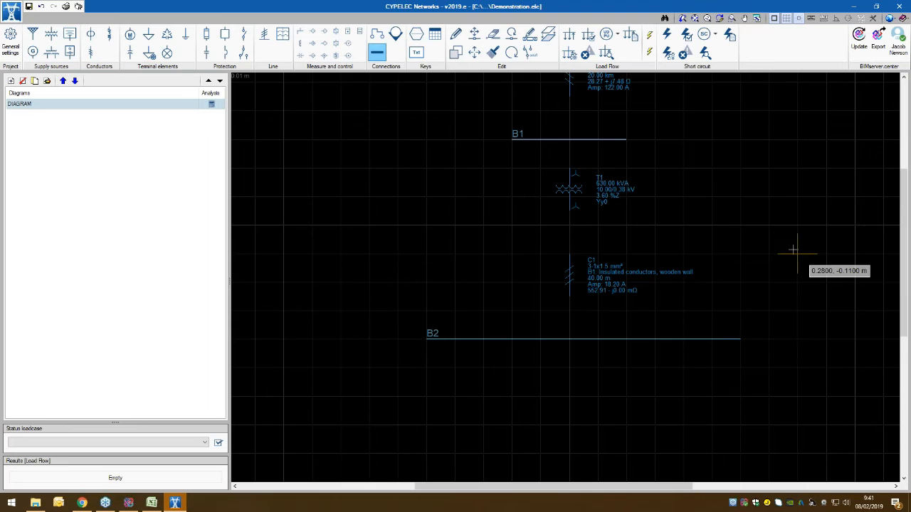
{"action": "right_click", "coordinate": [796, 256]}
{"action": "scroll", "coordinate": [792, 262], "scroll_direction": "down", "scroll_amount": 3}
{"action": "right_click", "coordinate": [791, 260]}
{"action": "mouse_move", "coordinate": [797, 233]}
{"action": "middle_mouse_down"}
{"action": "mouse_move", "coordinate": [693, 253]}
{"action": "mouse_move", "coordinate": [678, 223]}
{"action": "middle_mouse_up"}
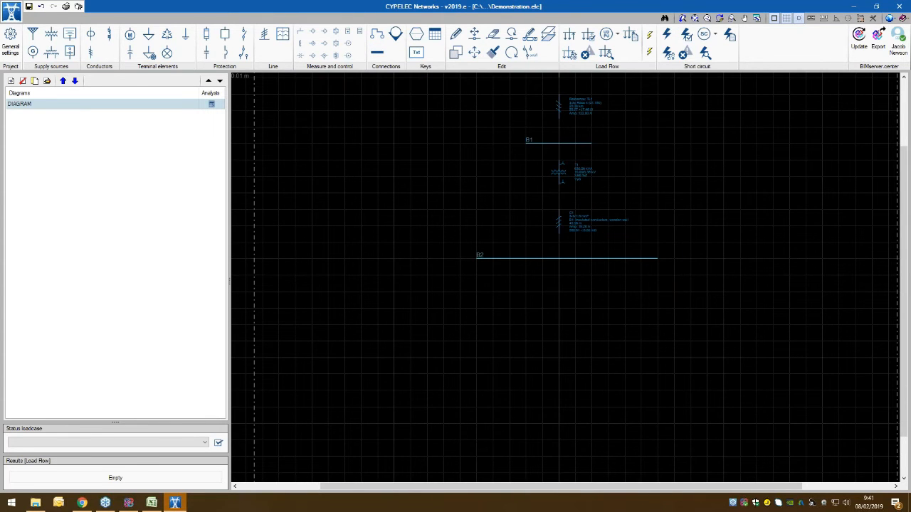
Step: Add another 40 m, 380 V cable with a 35 mm² conductor size and place it below the second bus at 0.1700, -0.1500 m
{"action": "left_click", "coordinate": [90, 33]}
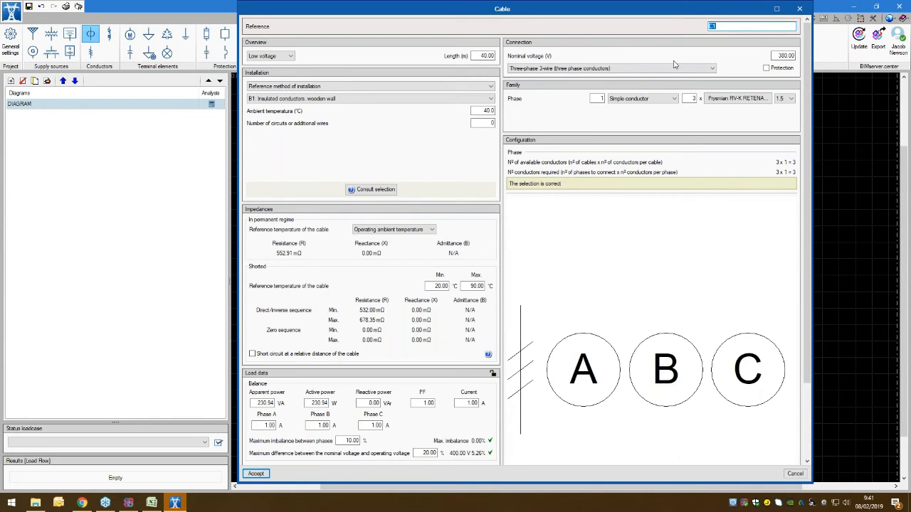
{"action": "left_click", "coordinate": [787, 99]}
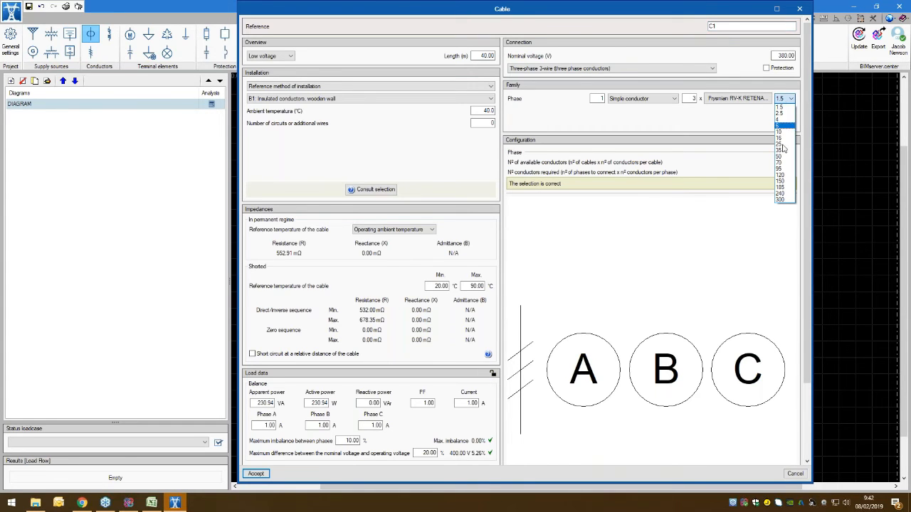
{"action": "left_click", "coordinate": [779, 169]}
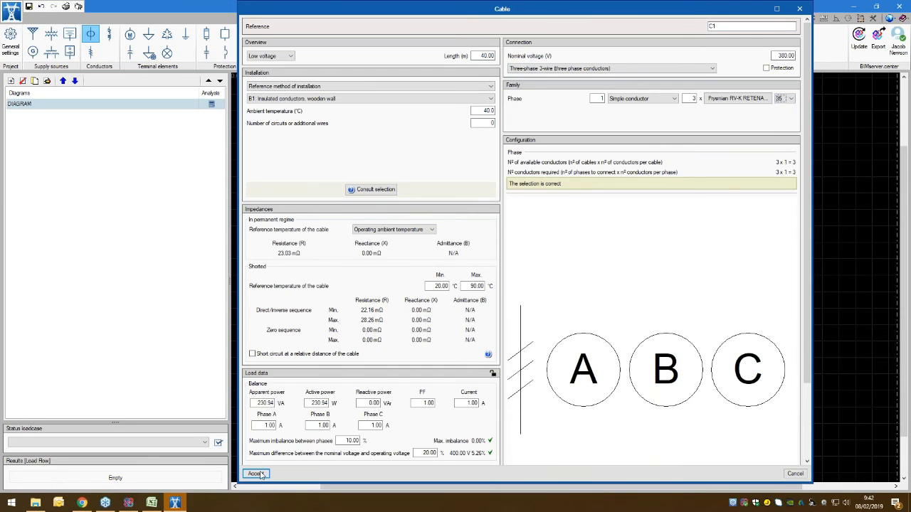
{"action": "left_click", "coordinate": [257, 473]}
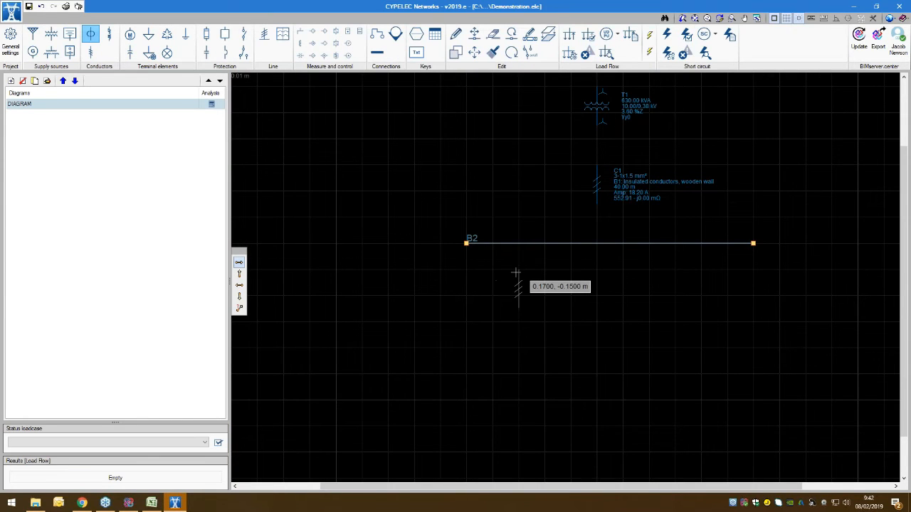
{"action": "left_click", "coordinate": [515, 272]}
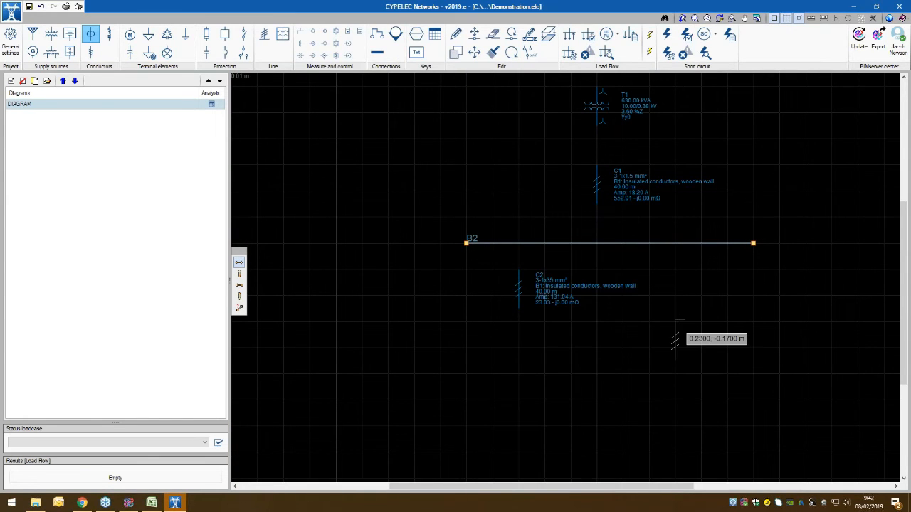
{"action": "middle_click_drag", "start_coordinate": [619, 391], "coordinate": [618, 316]}
{"action": "right_click", "coordinate": [618, 308]}
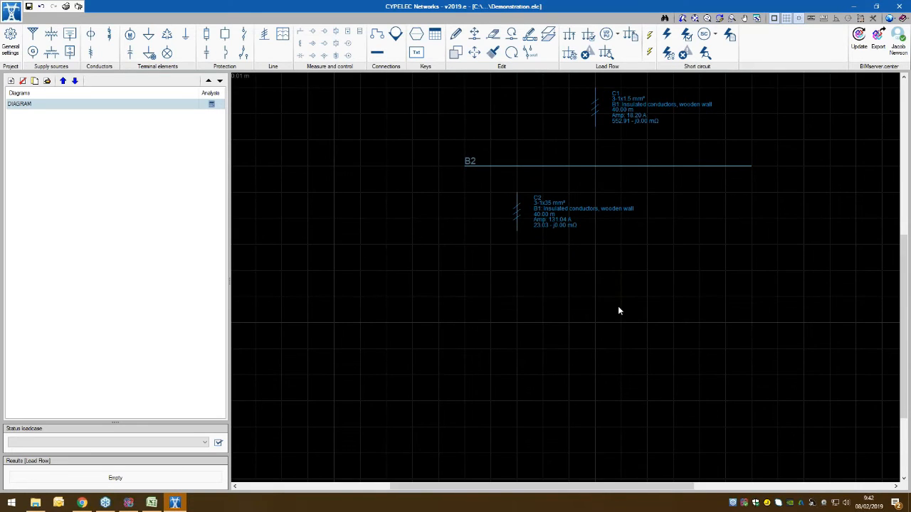
Step: Add a 3-phase load with a nominal voltage of 380 V and place it below the lowest cable at 0.1700, -0.1800 m
{"action": "left_click", "coordinate": [148, 33]}
{"action": "left_click", "coordinate": [469, 199]}
{"action": "left_click", "coordinate": [389, 235]}
{"action": "type", "text": "380"}
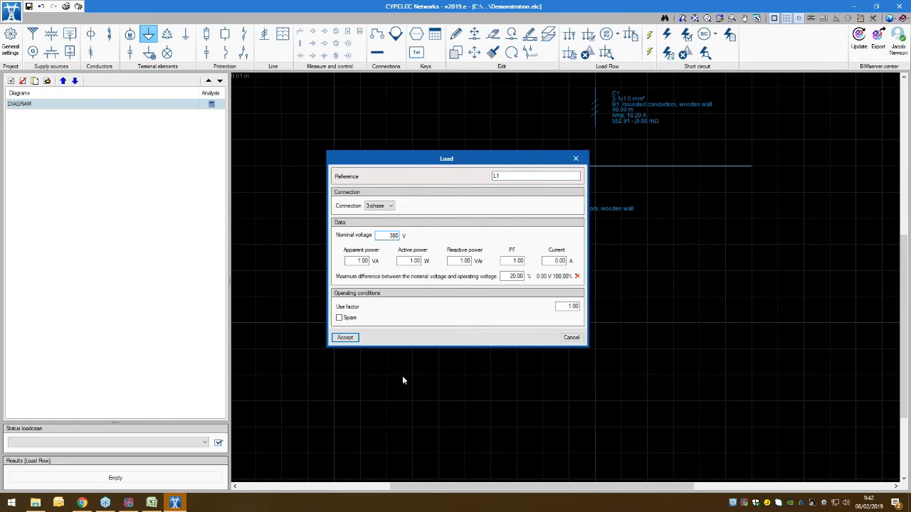
{"action": "left_click", "coordinate": [345, 337]}
{"action": "left_click", "coordinate": [517, 274]}
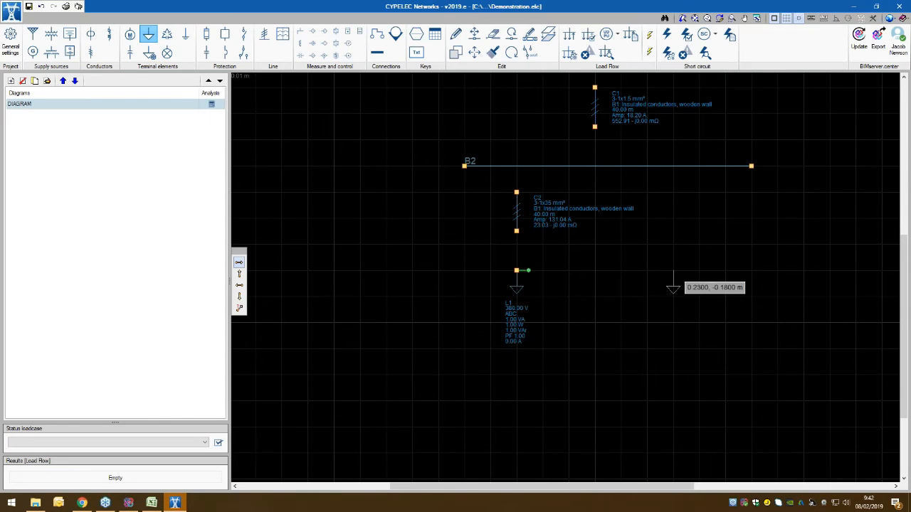
{"action": "right_click", "coordinate": [675, 271]}
{"action": "right_click", "coordinate": [697, 265]}
Step: Try to connect the load's terminal to the lower end of the 35 mm² cable
{"action": "middle_click_drag", "start_coordinate": [697, 264], "coordinate": [633, 356]}
{"action": "scroll", "coordinate": [647, 246], "scroll_direction": "down", "scroll_amount": 5}
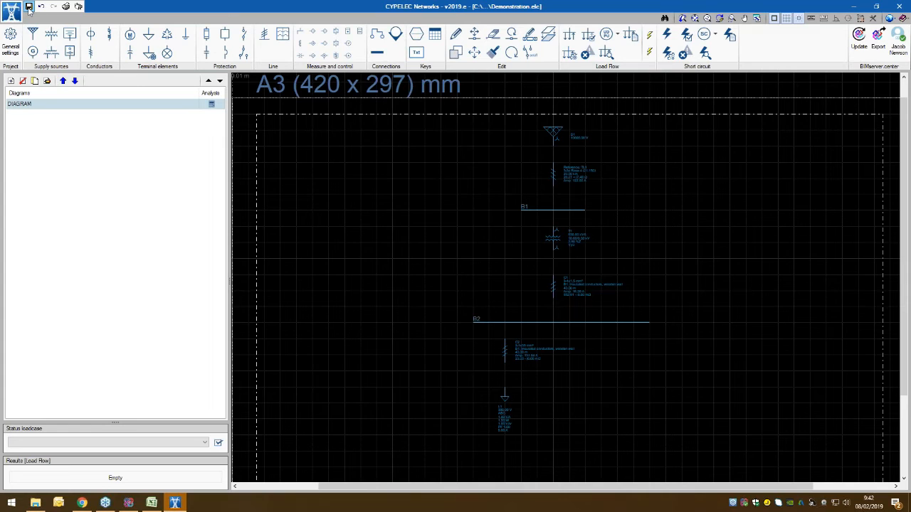
{"action": "left_click", "coordinate": [377, 35]}
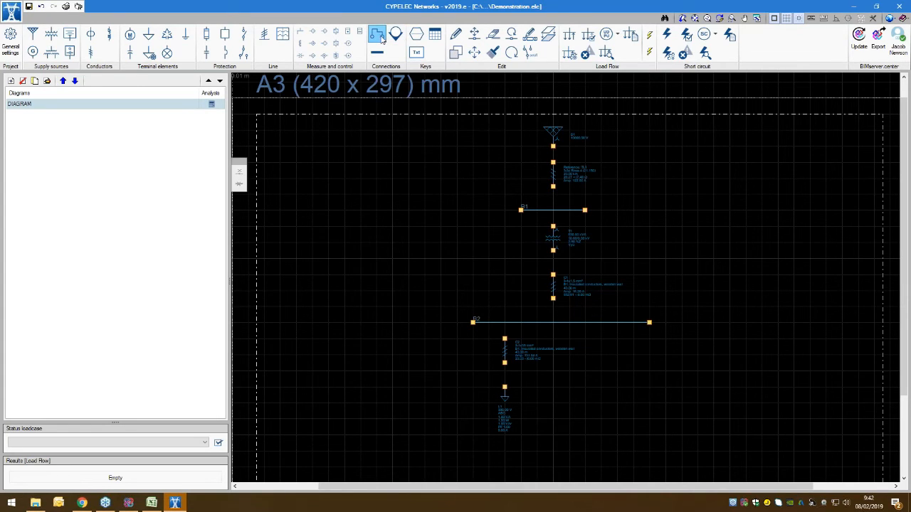
{"action": "scroll", "coordinate": [526, 411], "scroll_direction": "up", "scroll_amount": 2}
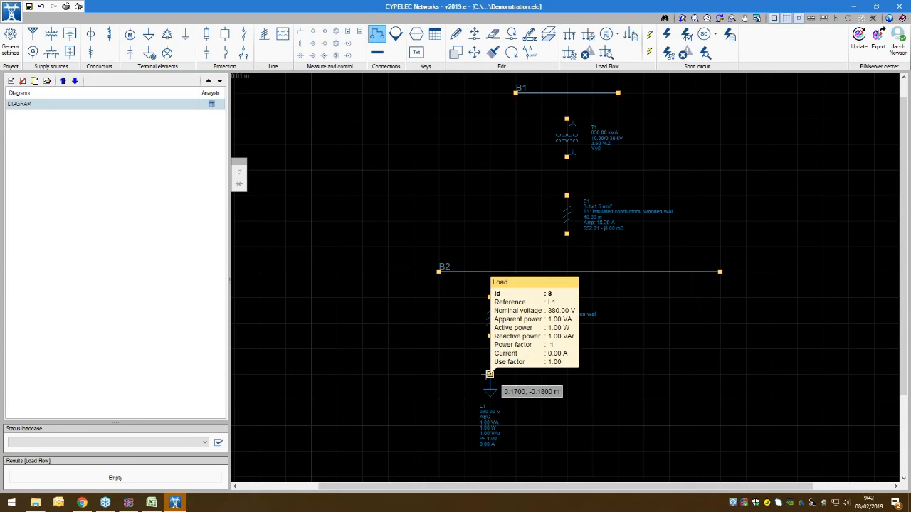
{"action": "left_click", "coordinate": [489, 373]}
{"action": "left_click", "coordinate": [490, 335]}
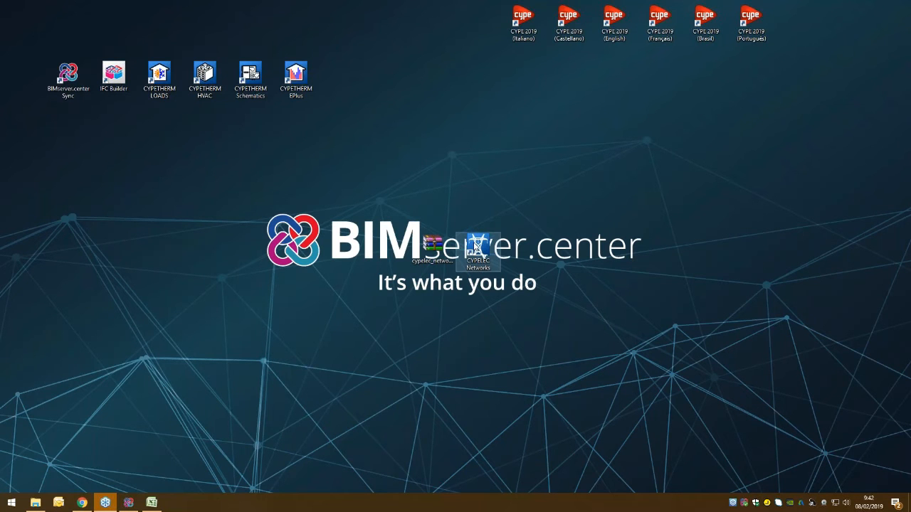
Step: Set the CYPELEC Networks desktop shortcut to run in compatibility mode for Windows 8
{"action": "right_click", "coordinate": [477, 246]}
{"action": "left_click", "coordinate": [498, 471]}
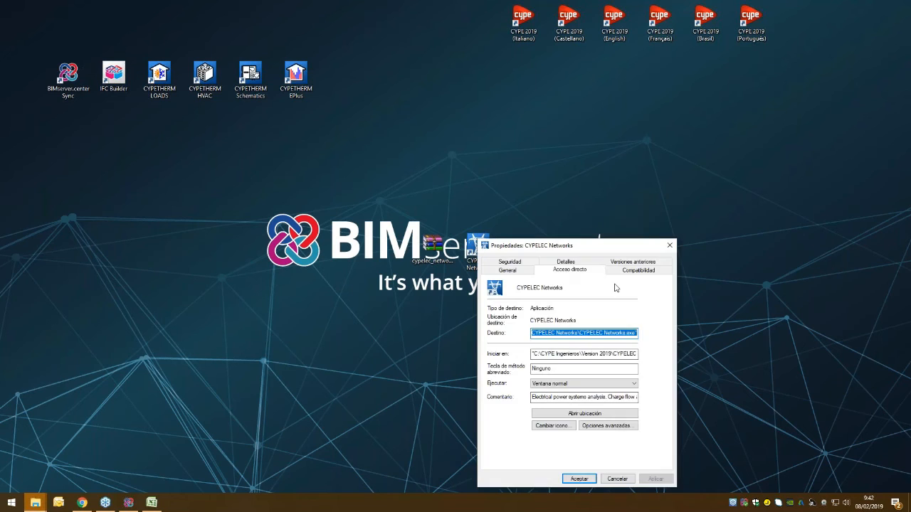
{"action": "left_click", "coordinate": [639, 270]}
{"action": "left_click", "coordinate": [495, 334]}
{"action": "left_click", "coordinate": [531, 346]}
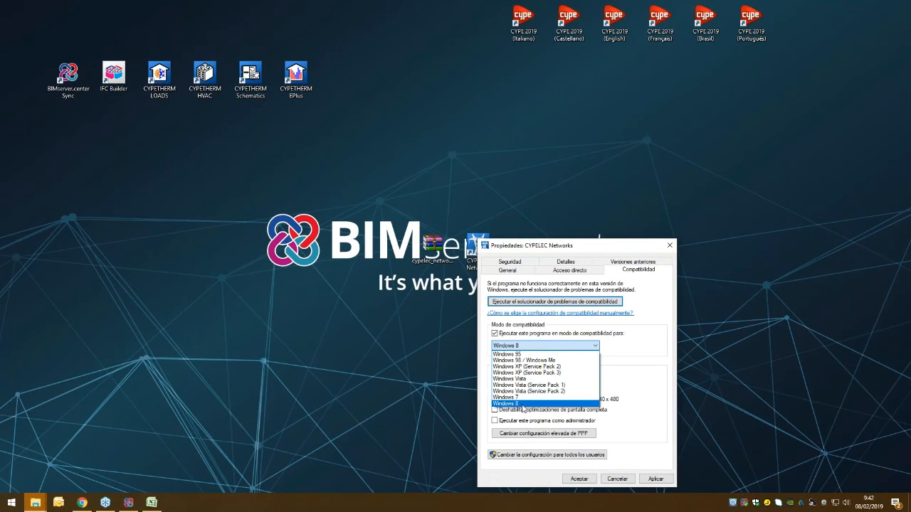
{"action": "left_click", "coordinate": [523, 404]}
{"action": "left_click", "coordinate": [579, 479]}
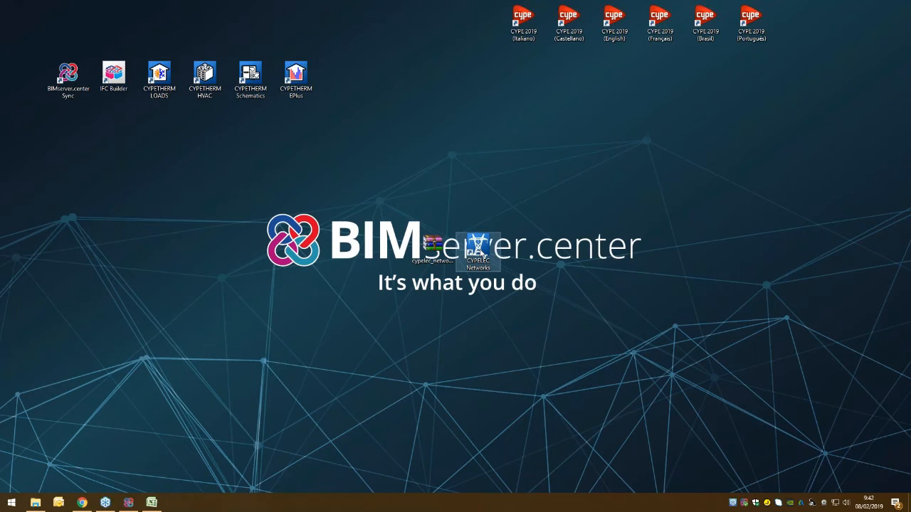
Step: Relaunch CYPELEC Networks and open the recent project Demonstration.elc
{"action": "double_click", "coordinate": [478, 249]}
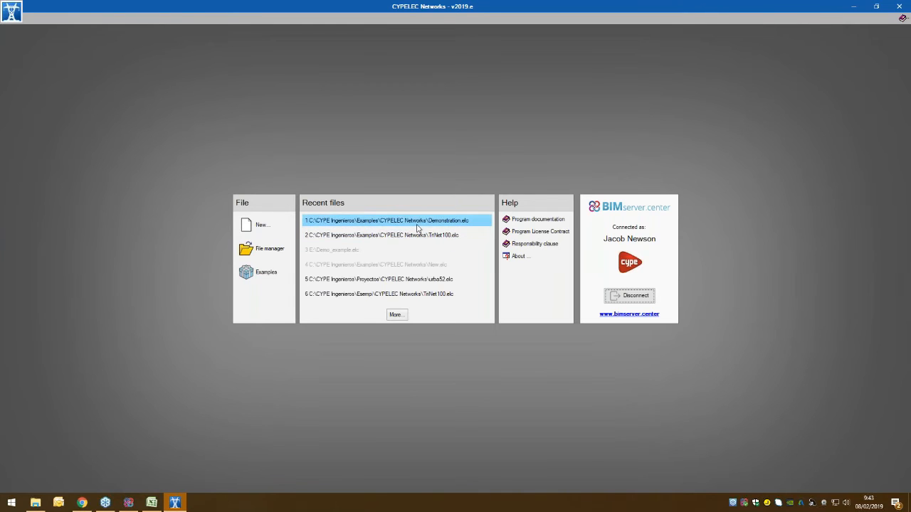
{"action": "left_click", "coordinate": [461, 297]}
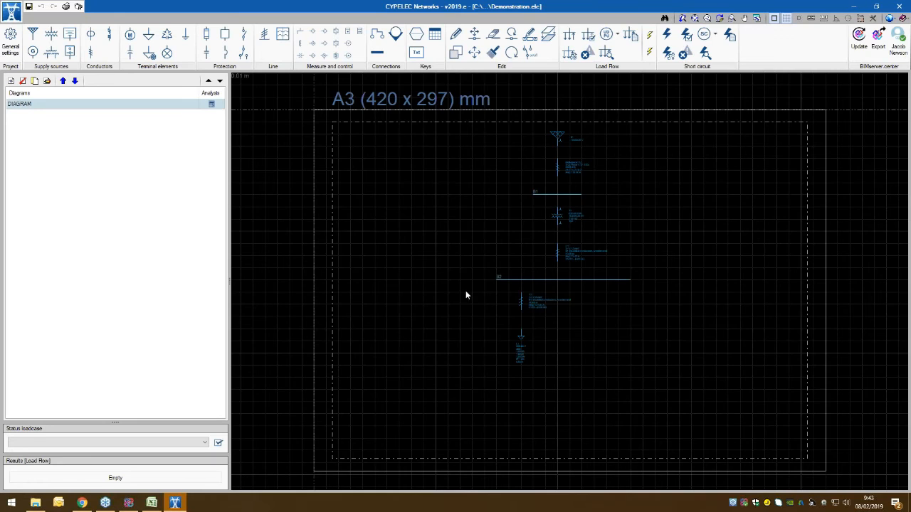
Step: Connect load L1 to the lower end of cable C2 and the cable's upper end to bus B2
{"action": "scroll", "coordinate": [597, 350], "scroll_direction": "up", "scroll_amount": 2}
{"action": "scroll", "coordinate": [475, 248], "scroll_direction": "up", "scroll_amount": 1}
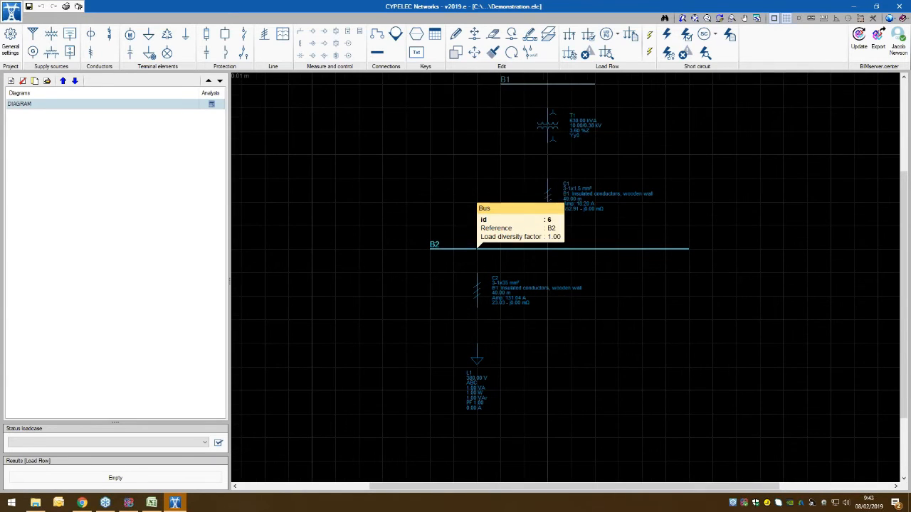
{"action": "left_click", "coordinate": [377, 36]}
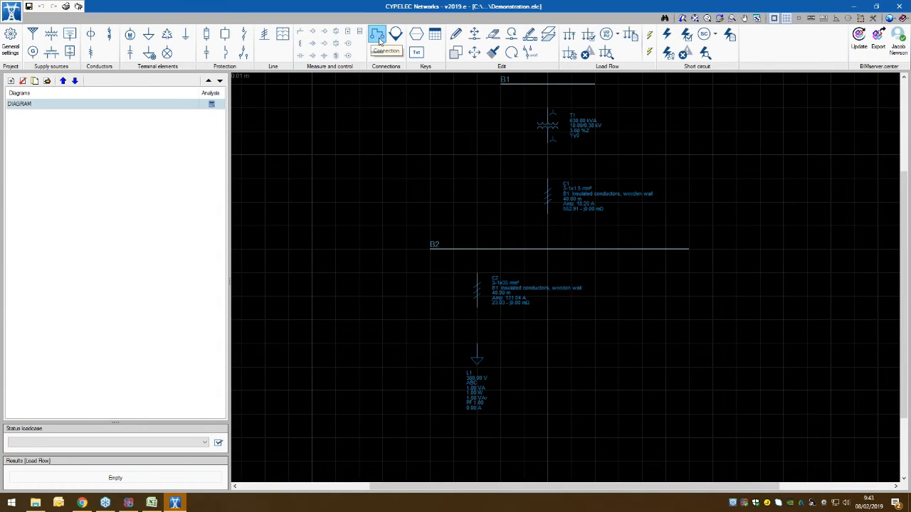
{"action": "left_click", "coordinate": [477, 343]}
{"action": "left_click", "coordinate": [478, 307]}
{"action": "left_click", "coordinate": [477, 273]}
{"action": "left_click", "coordinate": [477, 249]}
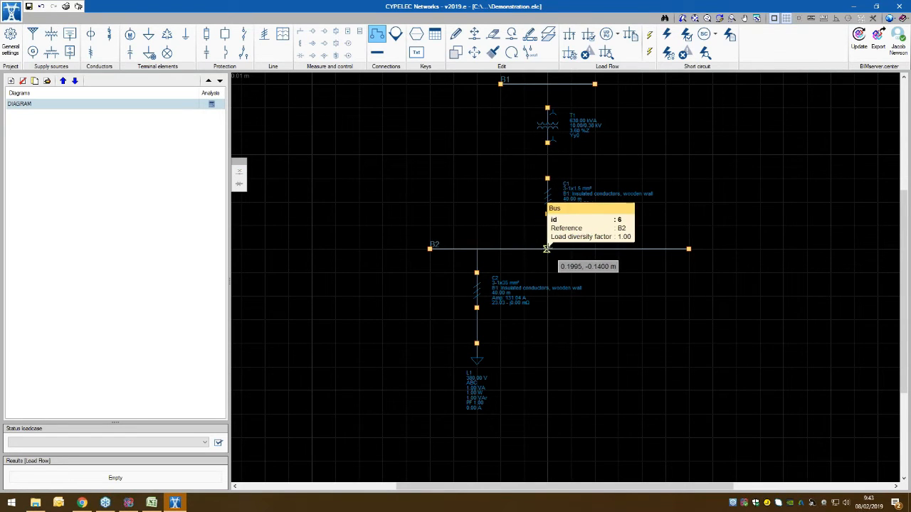
Step: Connect cable C1 to bus B2 and to transformer T1, and join the transformer's upper terminal to bus B1
{"action": "left_click", "coordinate": [547, 217]}
{"action": "left_click", "coordinate": [547, 249]}
{"action": "middle_click_drag", "start_coordinate": [574, 233], "coordinate": [555, 391]}
{"action": "left_click", "coordinate": [528, 337]}
{"action": "left_click", "coordinate": [529, 302]}
{"action": "left_click", "coordinate": [529, 266]}
{"action": "left_click", "coordinate": [529, 242]}
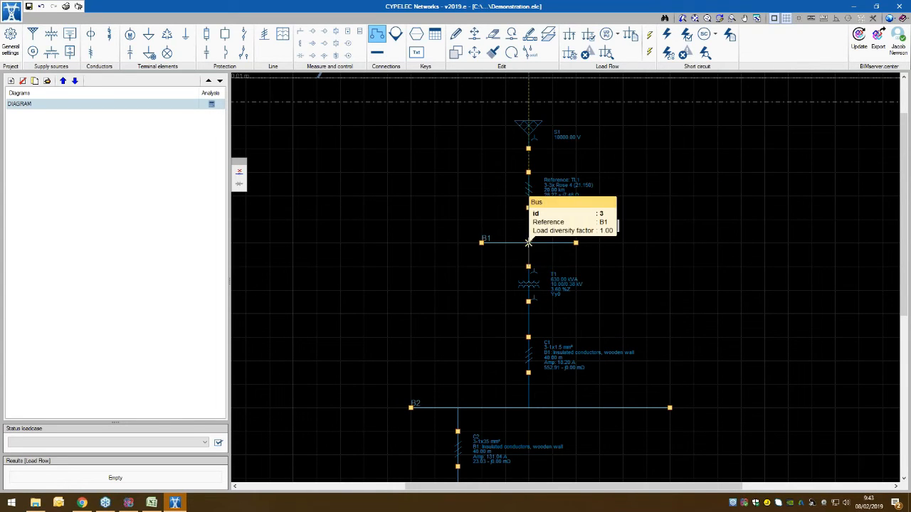
Step: Connect transmission line TL1 to bus B1 at its lower end and to supply S1 at its upper end
{"action": "left_click", "coordinate": [528, 207]}
{"action": "left_click", "coordinate": [529, 242]}
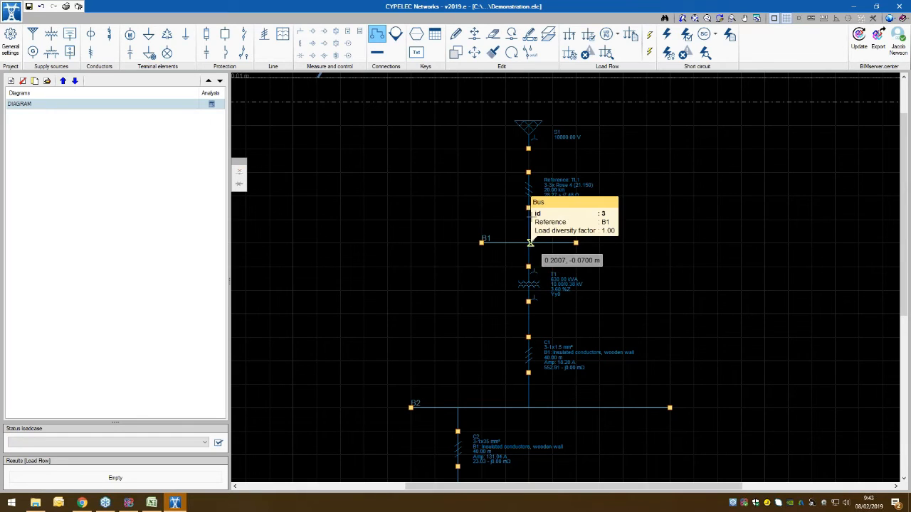
{"action": "left_click", "coordinate": [529, 173]}
{"action": "left_click", "coordinate": [528, 148]}
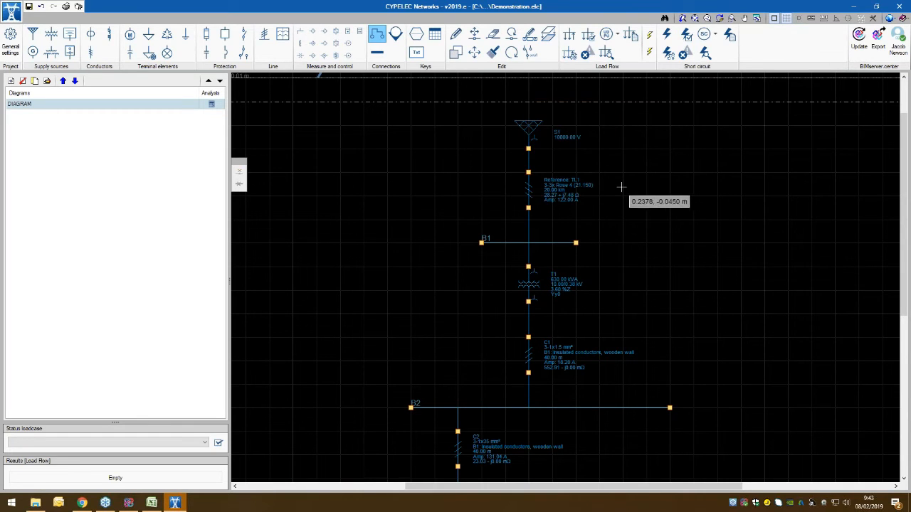
Step: Run the load flow analysis of the diagram, defining a loadcase with the default values
{"action": "scroll", "coordinate": [648, 273], "scroll_direction": "down", "scroll_amount": 2}
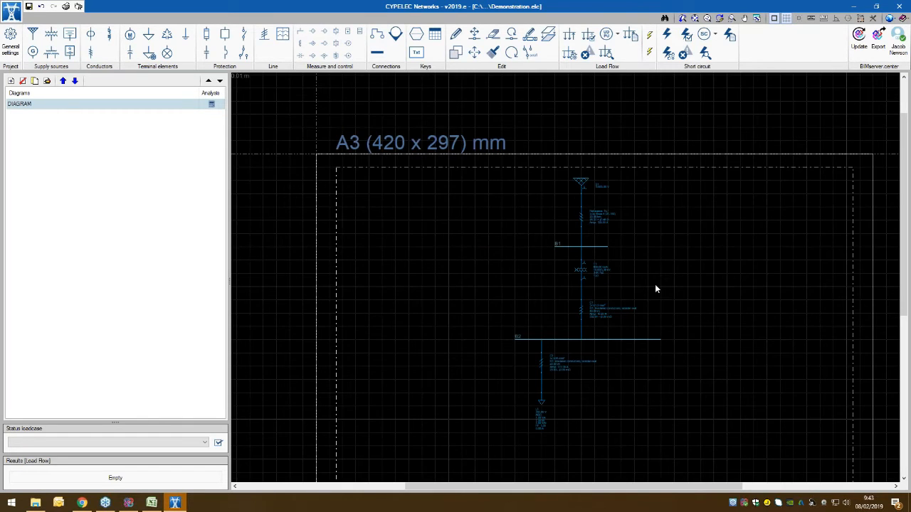
{"action": "middle_click_drag", "start_coordinate": [656, 289], "coordinate": [644, 263]}
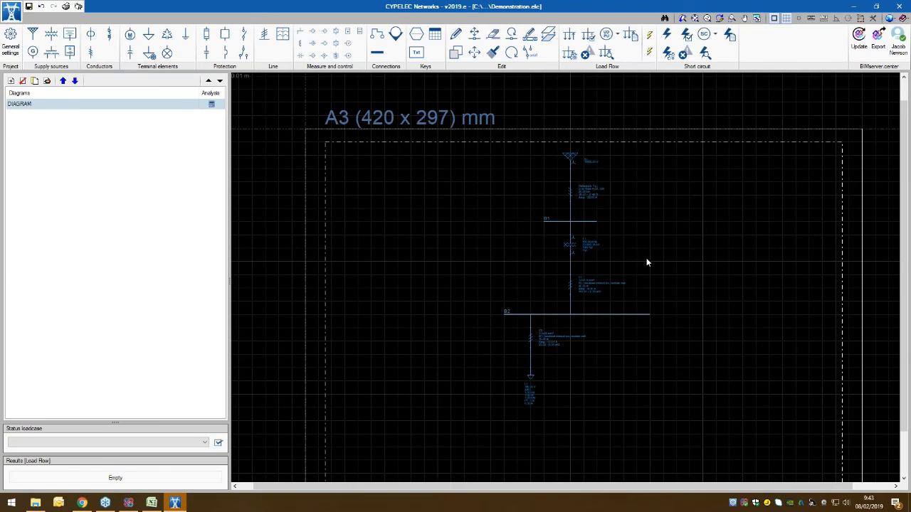
{"action": "left_click", "coordinate": [569, 35]}
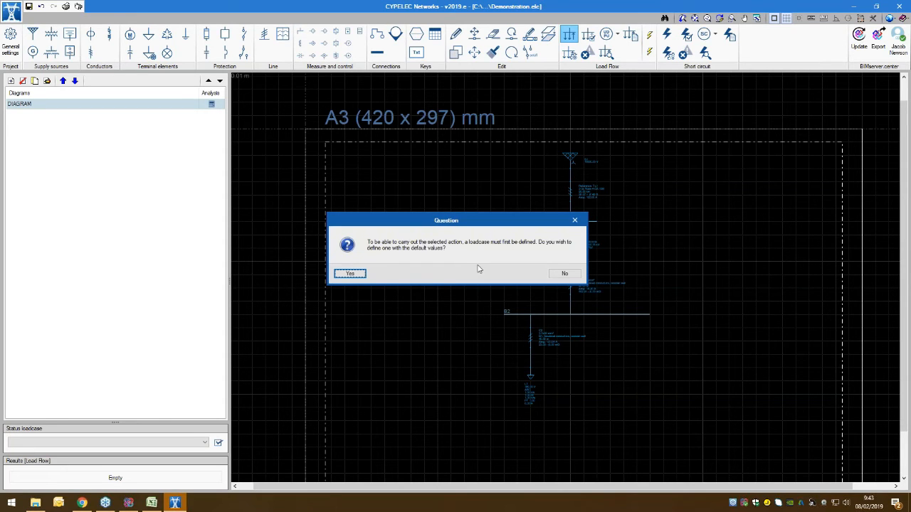
{"action": "left_click", "coordinate": [350, 274]}
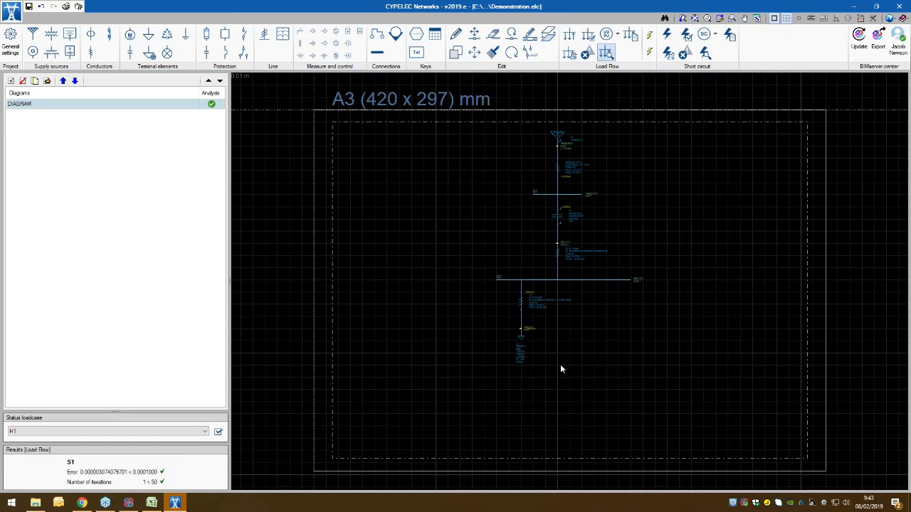
Step: Examine the load flow voltages and currents along the diagram from the load to the supply
{"action": "scroll", "coordinate": [558, 368], "scroll_direction": "up", "scroll_amount": 3}
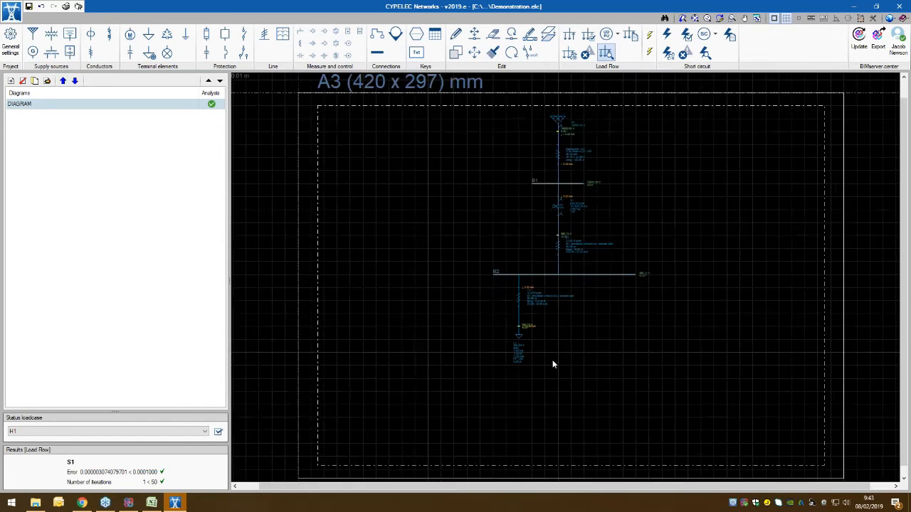
{"action": "scroll", "coordinate": [537, 308], "scroll_direction": "up", "scroll_amount": 3}
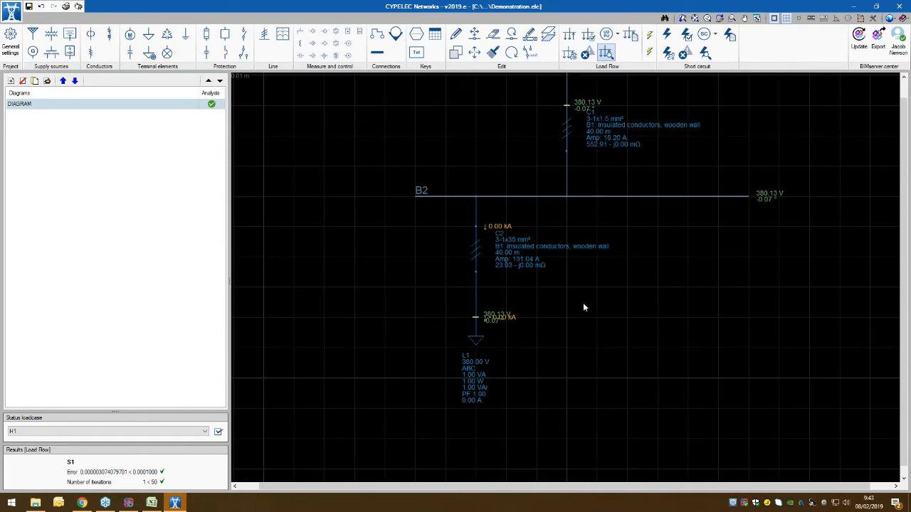
{"action": "middle_click_drag", "start_coordinate": [650, 306], "coordinate": [620, 389]}
{"action": "middle_click_drag", "start_coordinate": [634, 178], "coordinate": [631, 244]}
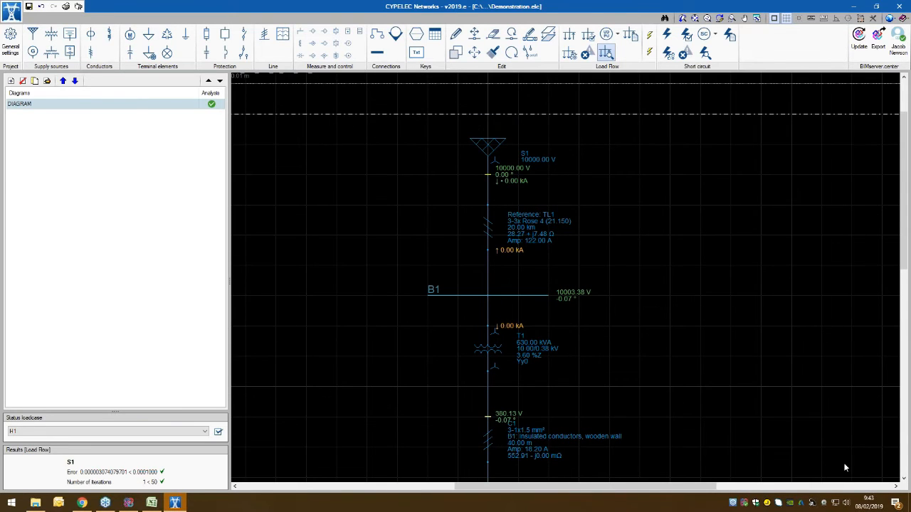
{"action": "scroll", "coordinate": [629, 343], "scroll_direction": "down", "scroll_amount": 3}
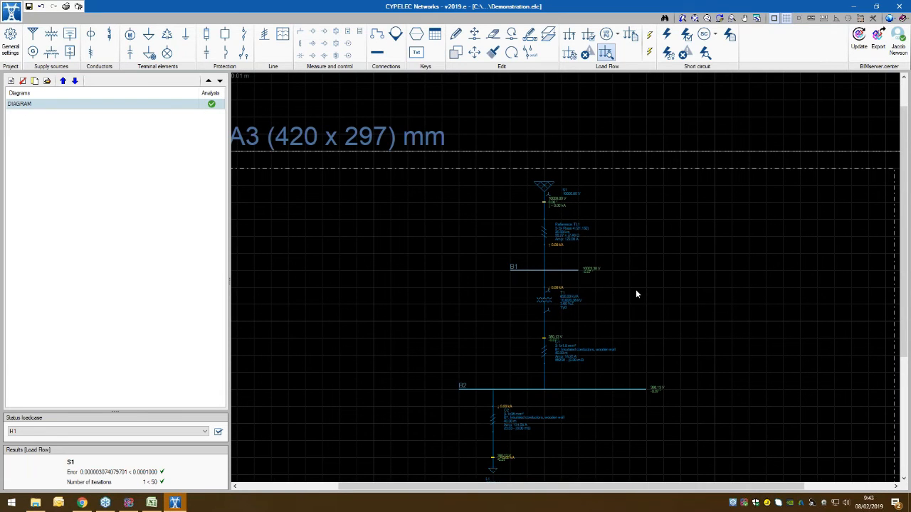
{"action": "middle_click_drag", "start_coordinate": [649, 315], "coordinate": [650, 208]}
{"action": "scroll", "coordinate": [574, 402], "scroll_direction": "up", "scroll_amount": 2}
{"action": "middle_click_drag", "start_coordinate": [564, 333], "coordinate": [573, 241]}
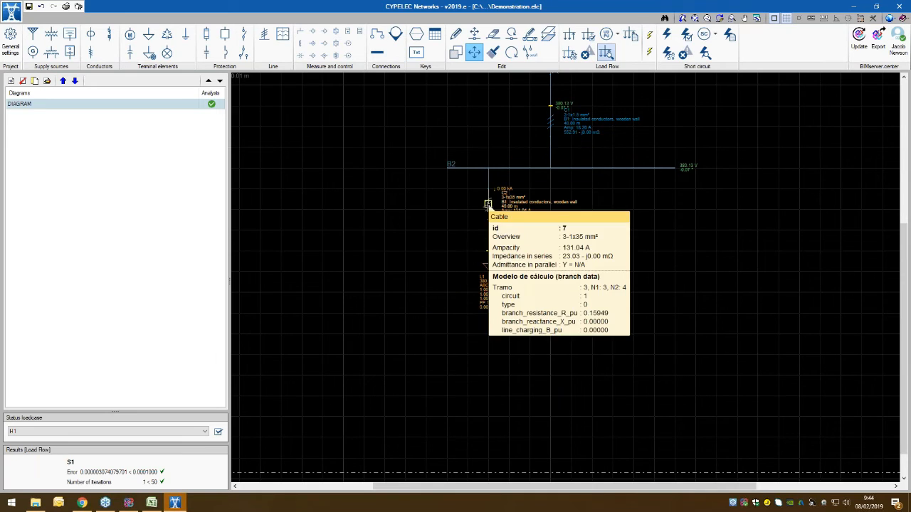
Step: Move cable C2 together with load L1 straight down by about 0.02 m, away from bus B2
{"action": "left_click", "coordinate": [489, 196]}
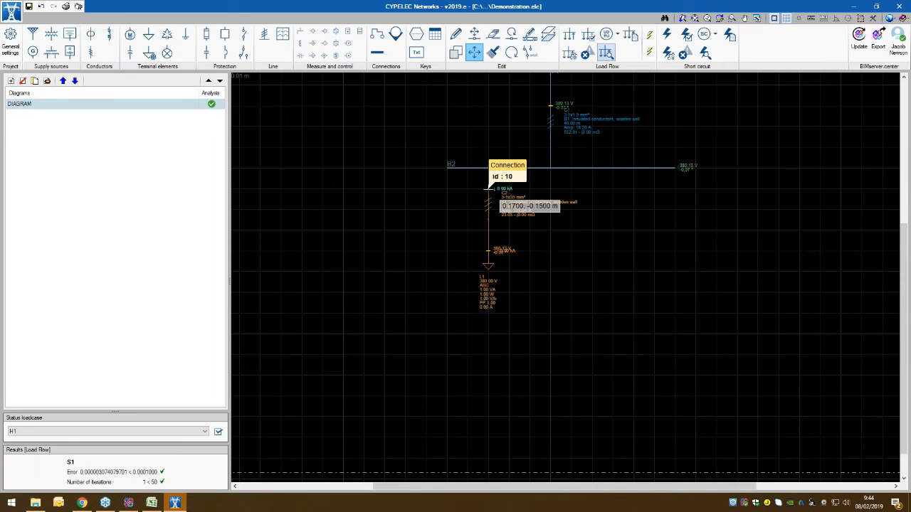
{"action": "left_click", "coordinate": [488, 230]}
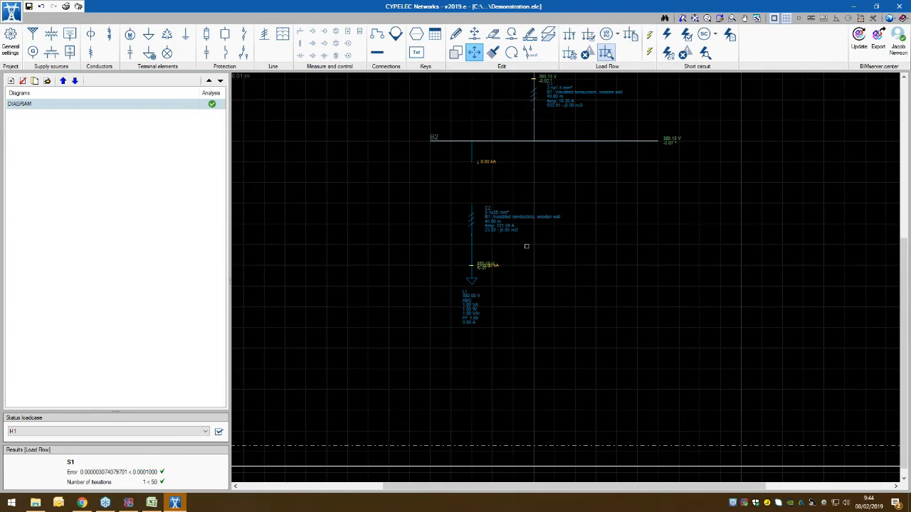
{"action": "right_click", "coordinate": [570, 306]}
{"action": "middle_click_drag", "start_coordinate": [569, 250], "coordinate": [567, 268]}
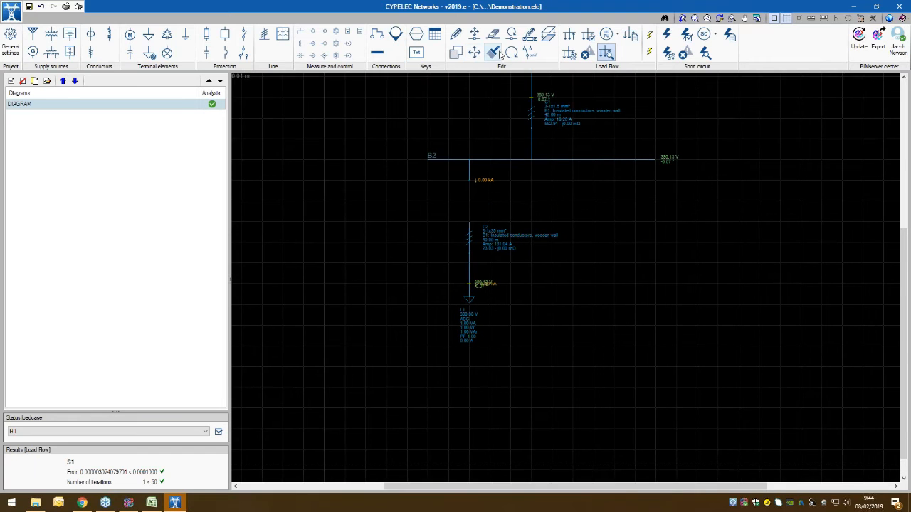
Step: Copy cable C2 with load L1 twice to the right, spacing the copies 0.03 m apart
{"action": "left_click", "coordinate": [456, 52]}
{"action": "left_click_drag", "start_coordinate": [518, 217], "coordinate": [434, 375]}
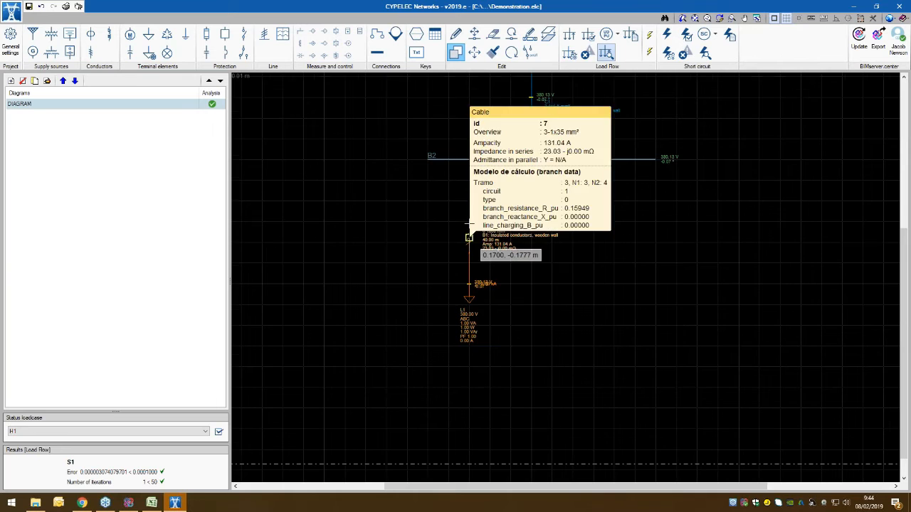
{"action": "scroll", "coordinate": [468, 223], "scroll_direction": "up", "scroll_amount": 2}
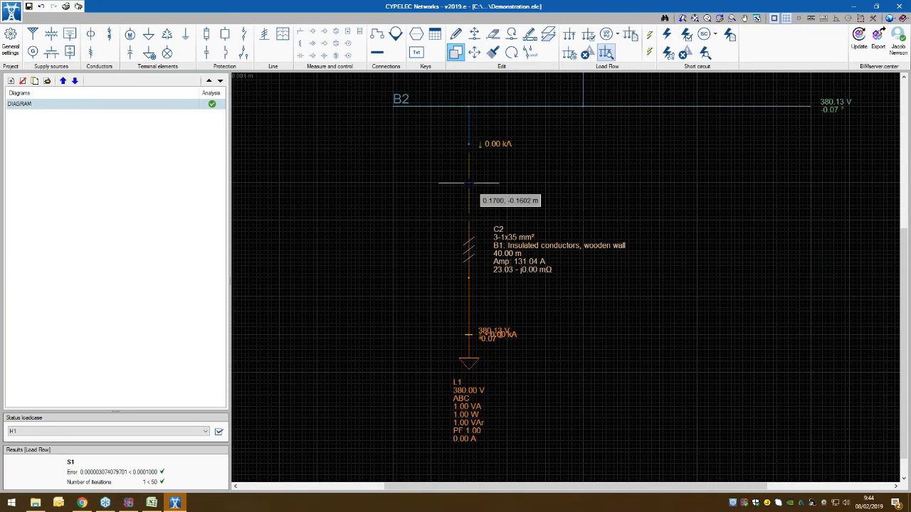
{"action": "left_click", "coordinate": [468, 184]}
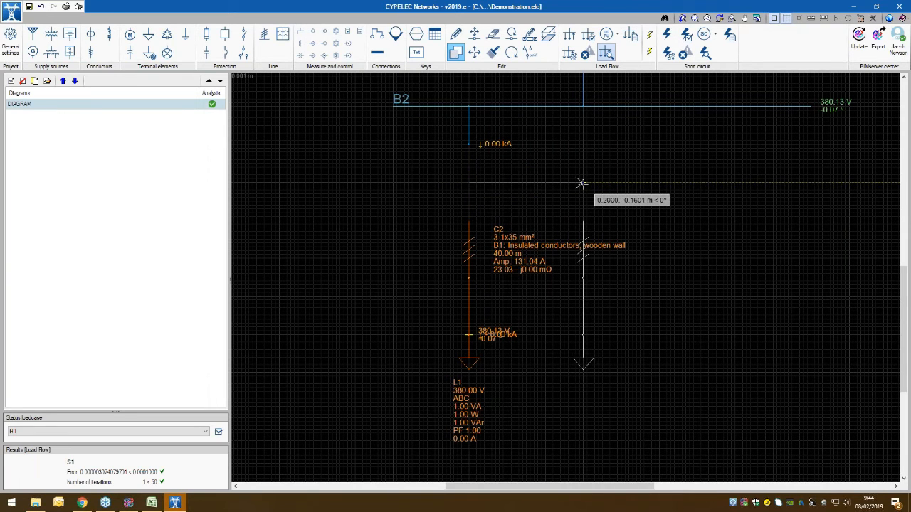
{"action": "left_click", "coordinate": [582, 184]}
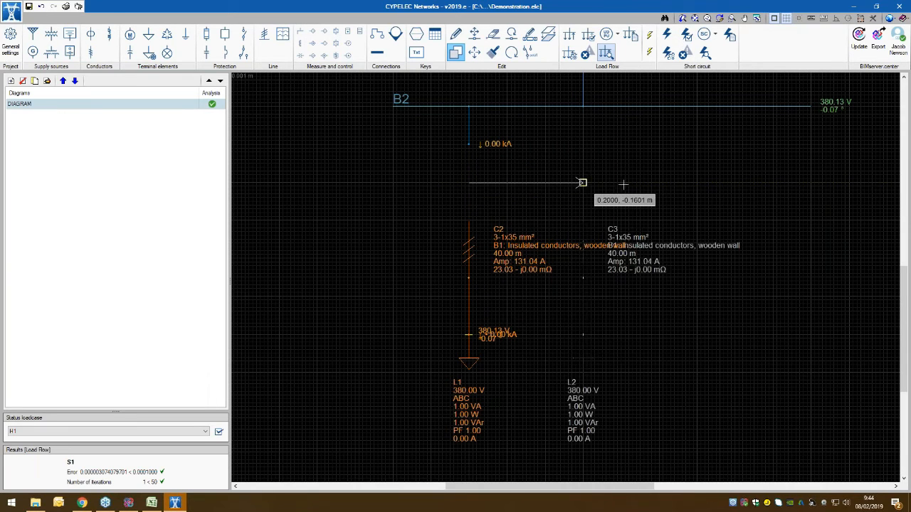
{"action": "left_click", "coordinate": [697, 183]}
{"action": "right_click", "coordinate": [766, 179]}
{"action": "middle_click_drag", "start_coordinate": [766, 178], "coordinate": [689, 229]}
{"action": "right_click", "coordinate": [538, 215]}
Step: Connect the upper end of cable C3 to bus B2
{"action": "scroll", "coordinate": [539, 213], "scroll_direction": "down", "scroll_amount": 2}
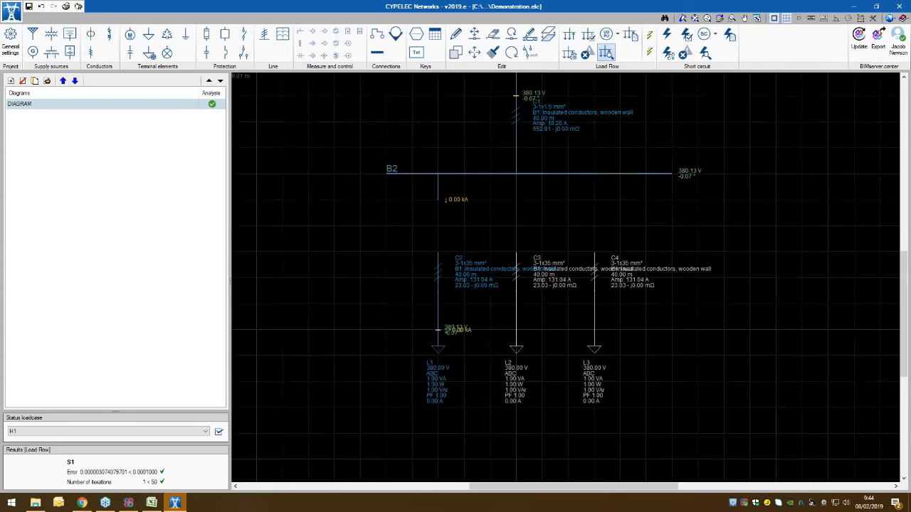
{"action": "middle_click_drag", "start_coordinate": [538, 213], "coordinate": [522, 231]}
{"action": "left_click", "coordinate": [378, 35]}
{"action": "left_click", "coordinate": [499, 270]}
{"action": "left_click", "coordinate": [499, 192]}
{"action": "right_click", "coordinate": [601, 227]}
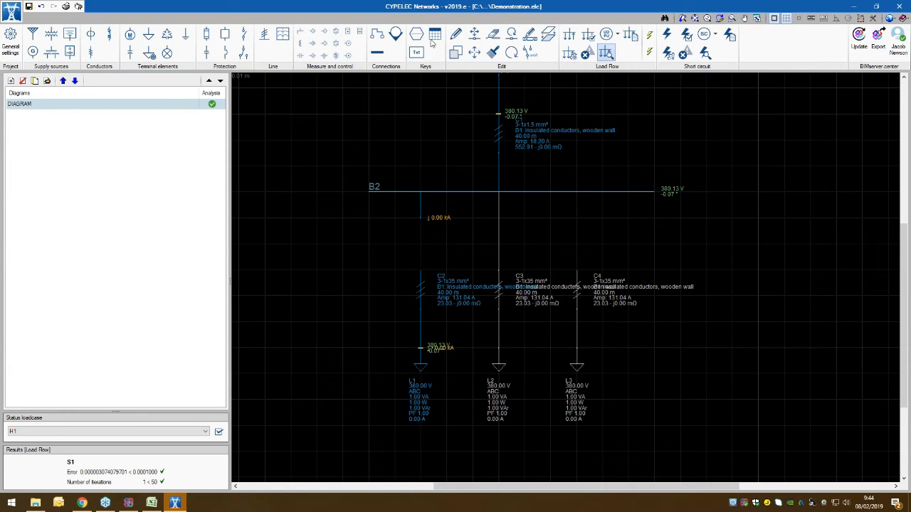
Step: Connect the upper end of cable C4 straight up to bus B2
{"action": "left_click", "coordinate": [377, 35]}
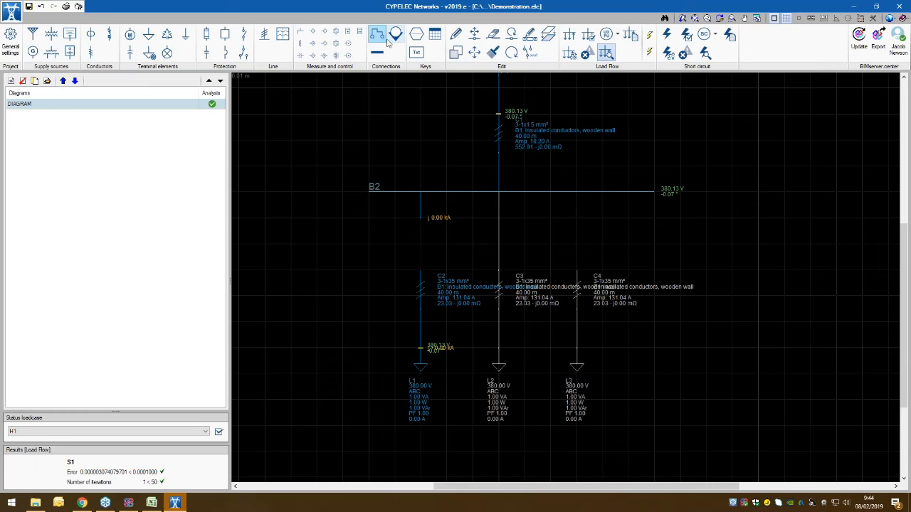
{"action": "left_click", "coordinate": [577, 191]}
{"action": "right_click", "coordinate": [654, 220]}
{"action": "middle_click_drag", "start_coordinate": [352, 250], "coordinate": [411, 251]}
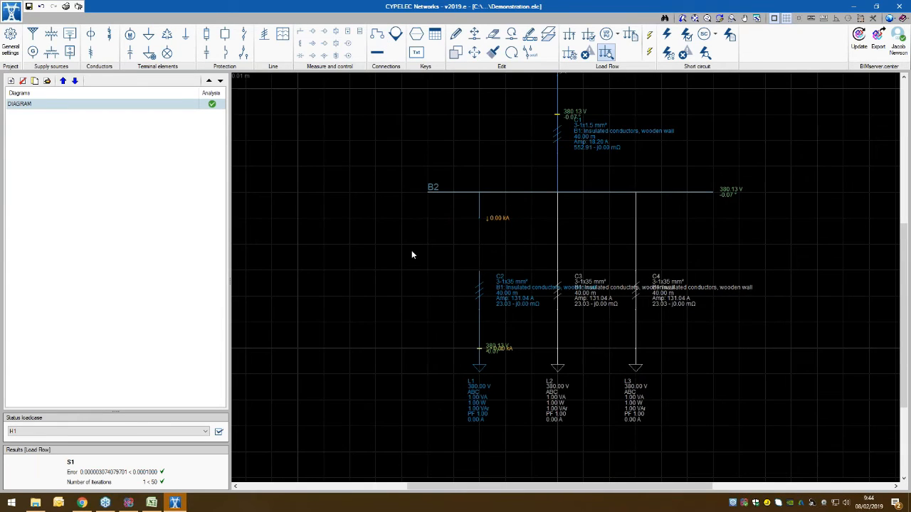
Step: Browse the low-voltage circuit breaker models and examine the characteristic curve of the three-pole SCHNEIDER C630N (500A), without placing a breaker
{"action": "left_click", "coordinate": [225, 52]}
{"action": "left_click", "coordinate": [499, 321]}
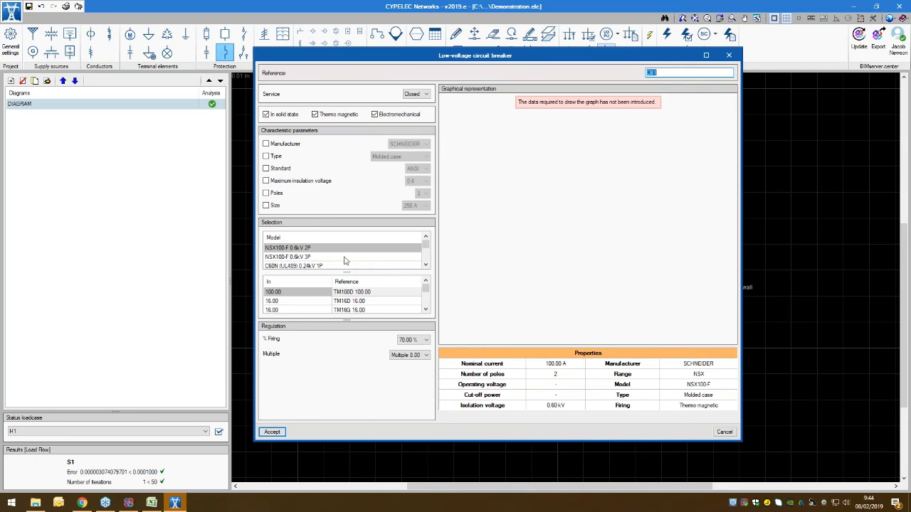
{"action": "scroll", "coordinate": [338, 260], "scroll_direction": "down", "scroll_amount": 1}
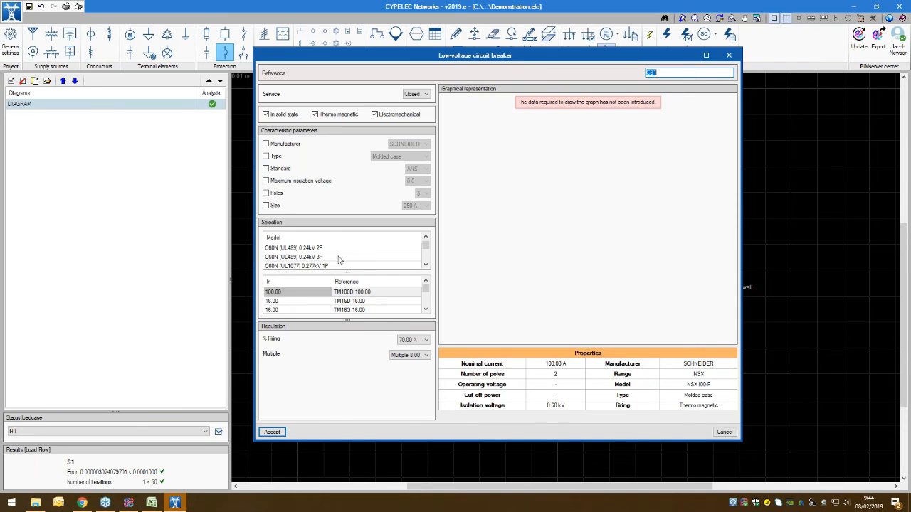
{"action": "scroll", "coordinate": [338, 260], "scroll_direction": "down", "scroll_amount": 1}
{"action": "scroll", "coordinate": [339, 261], "scroll_direction": "down", "scroll_amount": 10}
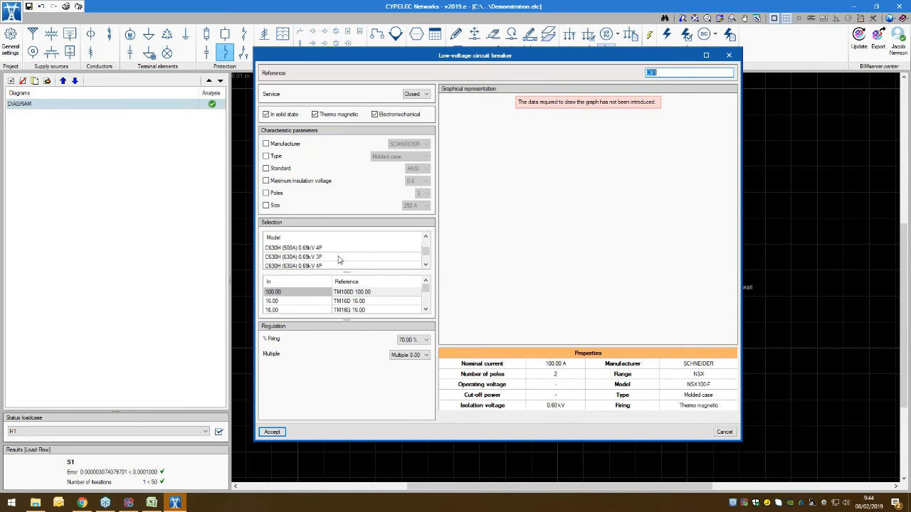
{"action": "scroll", "coordinate": [339, 260], "scroll_direction": "up", "scroll_amount": 3}
{"action": "left_click", "coordinate": [338, 250]}
{"action": "scroll", "coordinate": [333, 256], "scroll_direction": "up", "scroll_amount": 1}
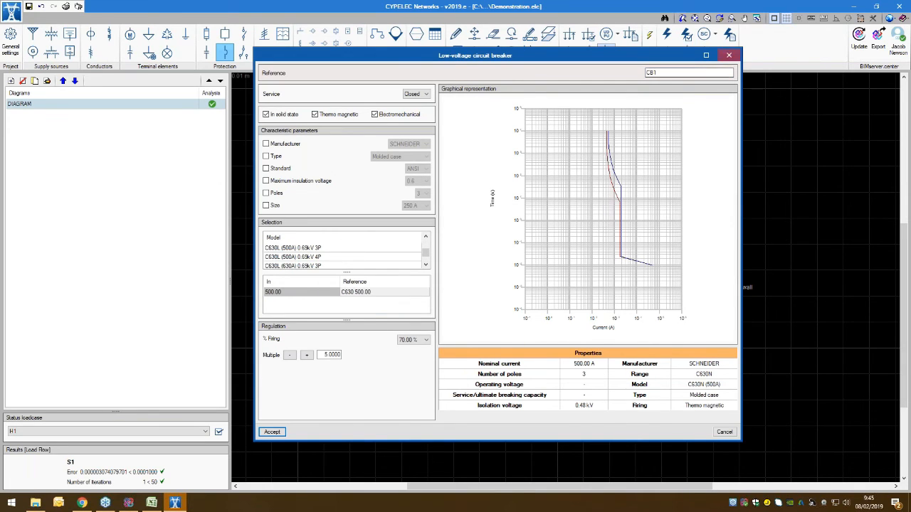
{"action": "left_click", "coordinate": [729, 56]}
Step: Examine the impedances and load data of cable C2 in its properties
{"action": "scroll", "coordinate": [545, 385], "scroll_direction": "up", "scroll_amount": 2}
{"action": "double_click", "coordinate": [462, 243]}
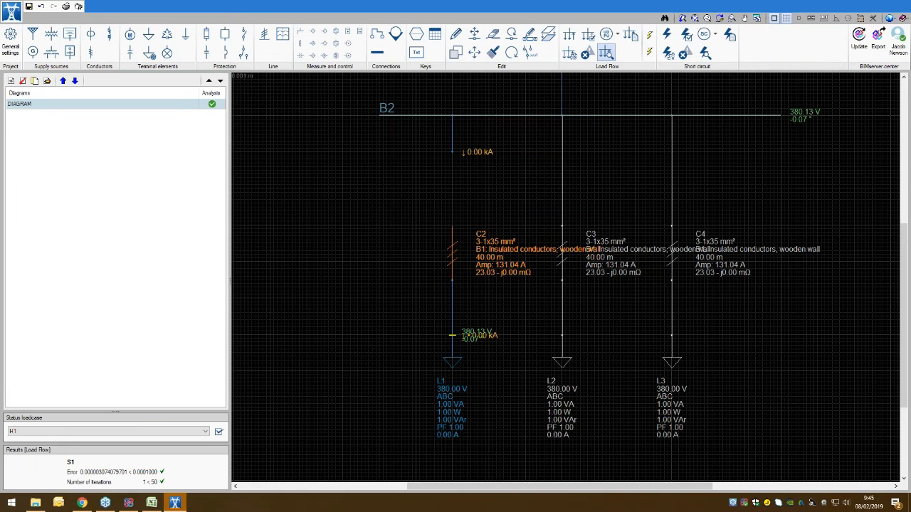
{"action": "scroll", "coordinate": [463, 442], "scroll_direction": "down", "scroll_amount": 3}
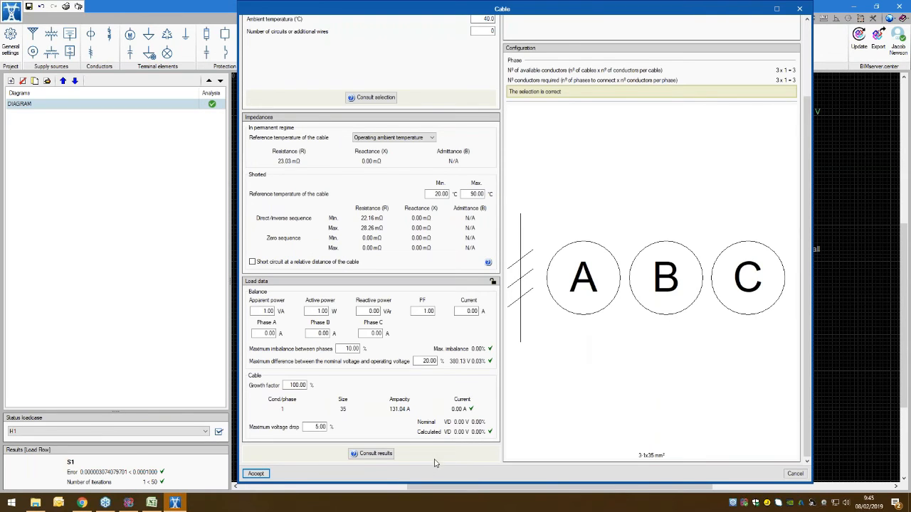
{"action": "left_click", "coordinate": [798, 9]}
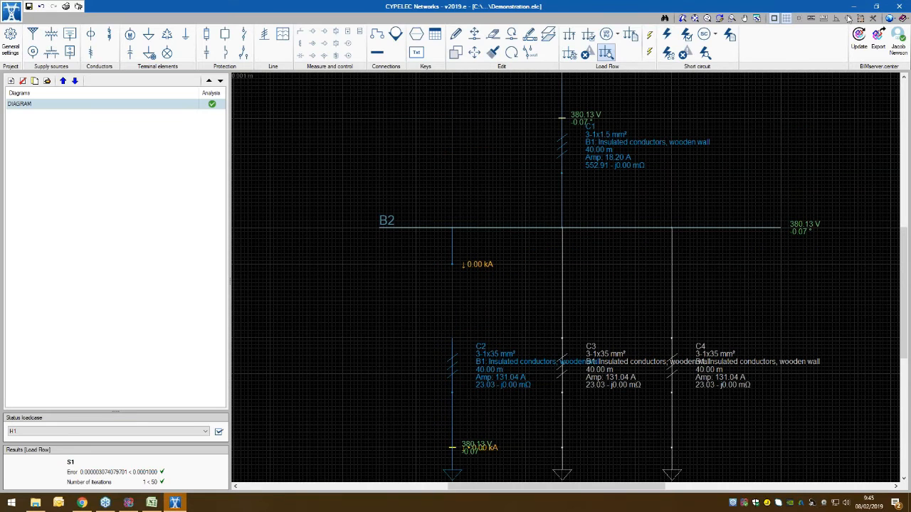
Step: Reconnect the upper end of cable C2 to bus B2 and run the load flow analysis
{"action": "left_click", "coordinate": [377, 35]}
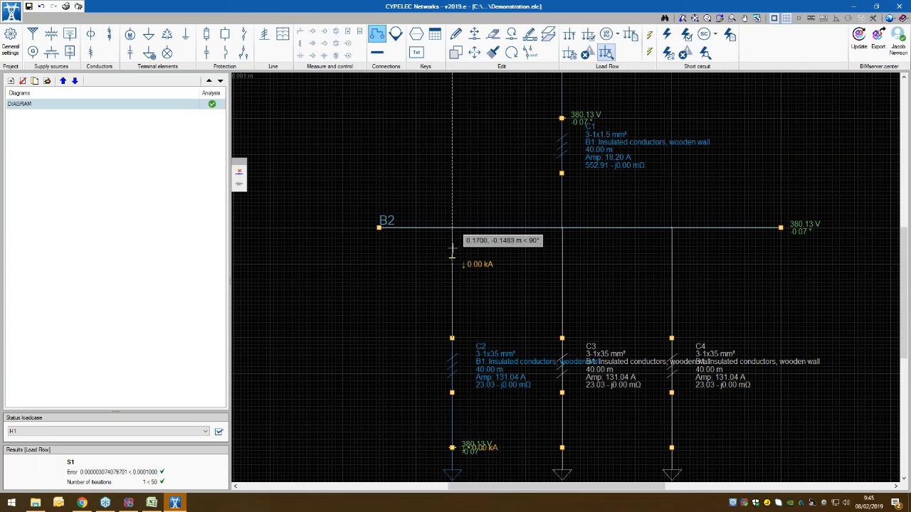
{"action": "left_click", "coordinate": [452, 228]}
{"action": "right_click", "coordinate": [501, 282]}
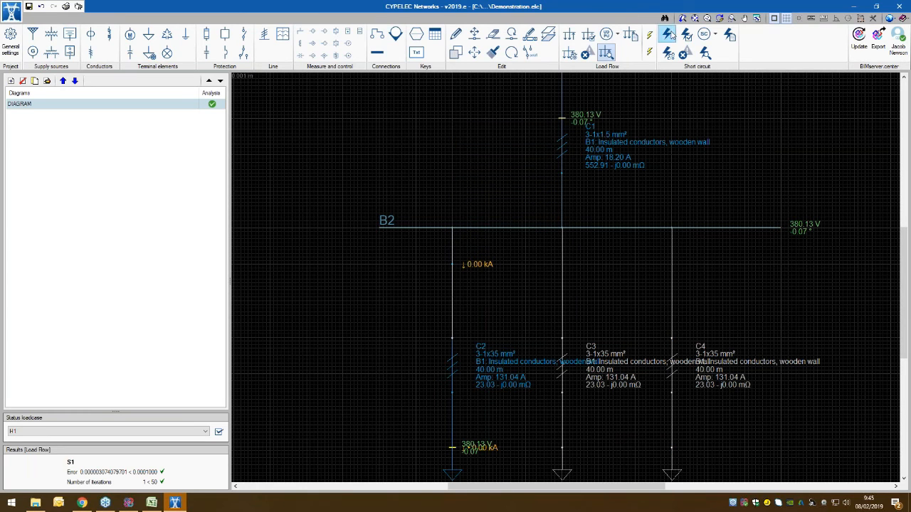
{"action": "left_click", "coordinate": [569, 35]}
Step: Check cable C2's load flow results, including current, imbalance and voltage drop checks
{"action": "scroll", "coordinate": [498, 320], "scroll_direction": "up", "scroll_amount": 6}
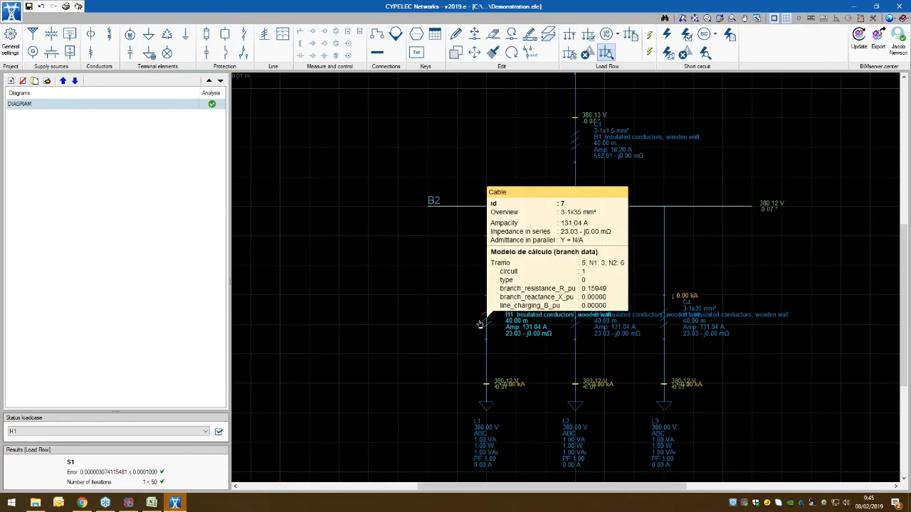
{"action": "double_click", "coordinate": [480, 324]}
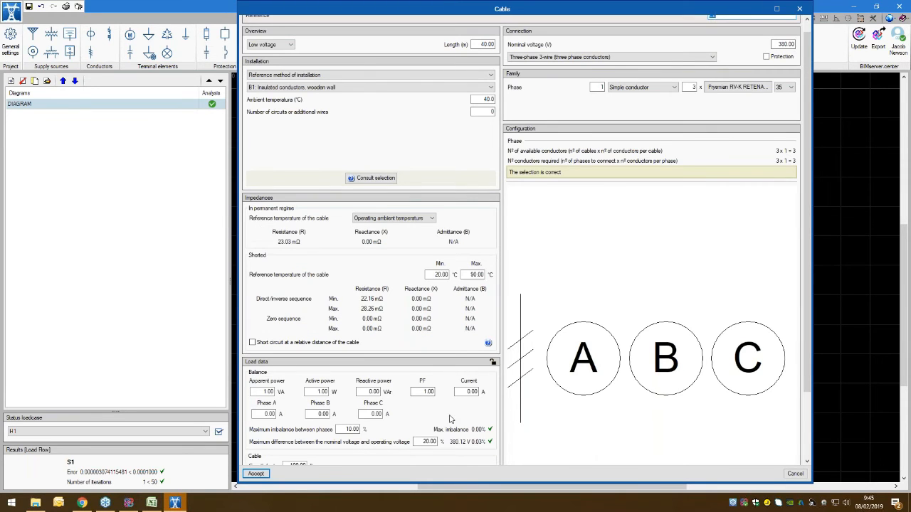
{"action": "scroll", "coordinate": [450, 419], "scroll_direction": "down", "scroll_amount": 2}
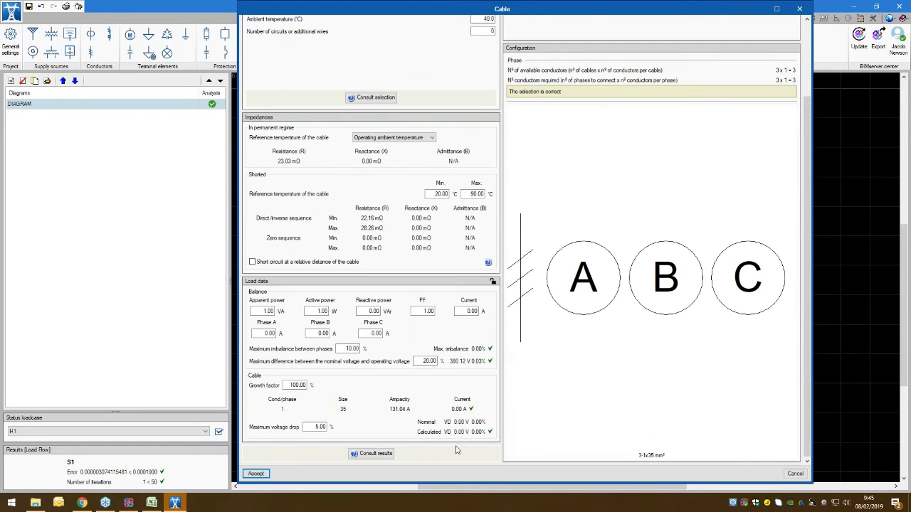
{"action": "left_click", "coordinate": [799, 8]}
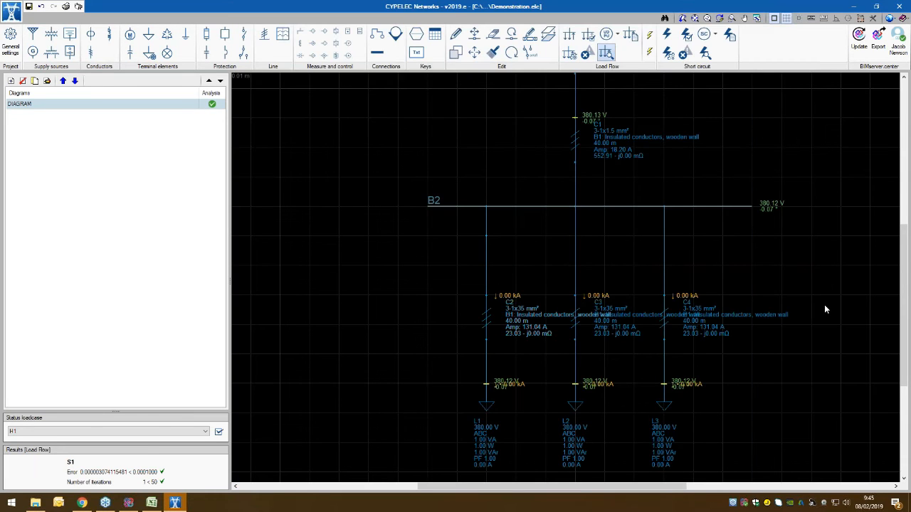
Step: Delete the connection between bus B2 and cable C2
{"action": "middle_click_drag", "start_coordinate": [752, 364], "coordinate": [728, 386]}
{"action": "scroll", "coordinate": [726, 383], "scroll_direction": "down", "scroll_amount": 2}
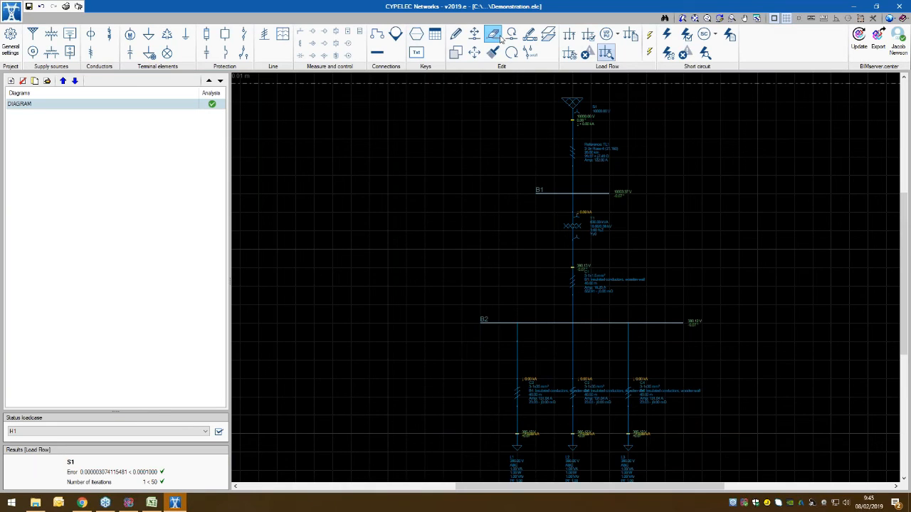
{"action": "left_click", "coordinate": [517, 359]}
{"action": "middle_click_drag", "start_coordinate": [483, 352], "coordinate": [369, 341]}
{"action": "left_click", "coordinate": [503, 332]}
Step: Place a two-pole SCHNEIDER NSX100-F 0.6kV low-voltage circuit breaker, reference TM100D 100.00, between bus B2 and cable C2
{"action": "left_click", "coordinate": [225, 52]}
{"action": "left_click", "coordinate": [465, 332]}
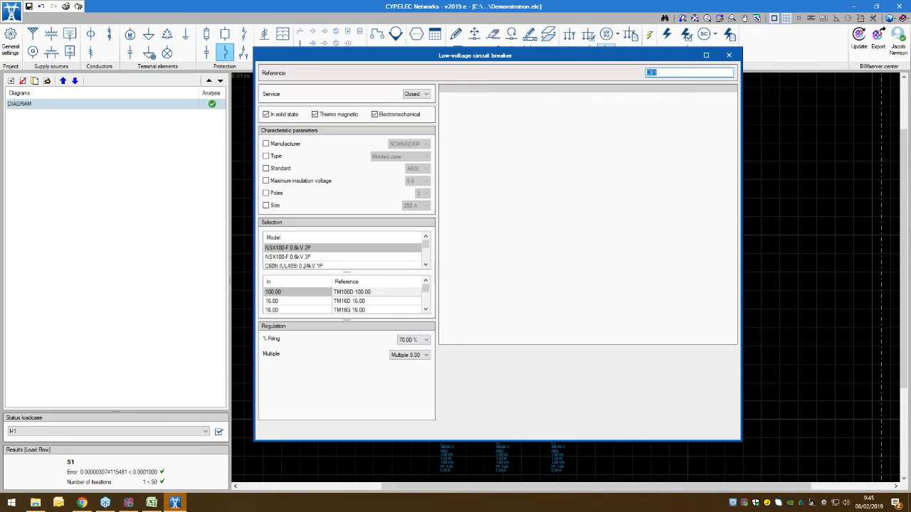
{"action": "left_click", "coordinate": [375, 293]}
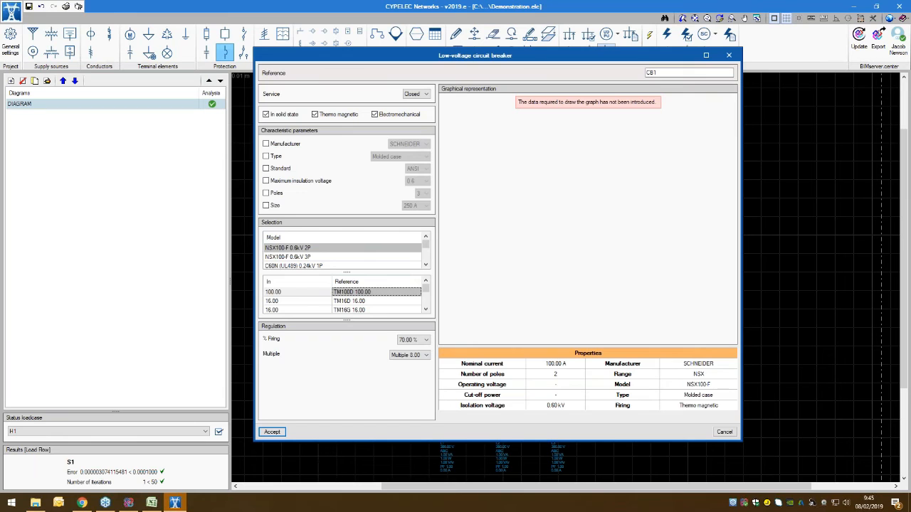
{"action": "left_click", "coordinate": [272, 432]}
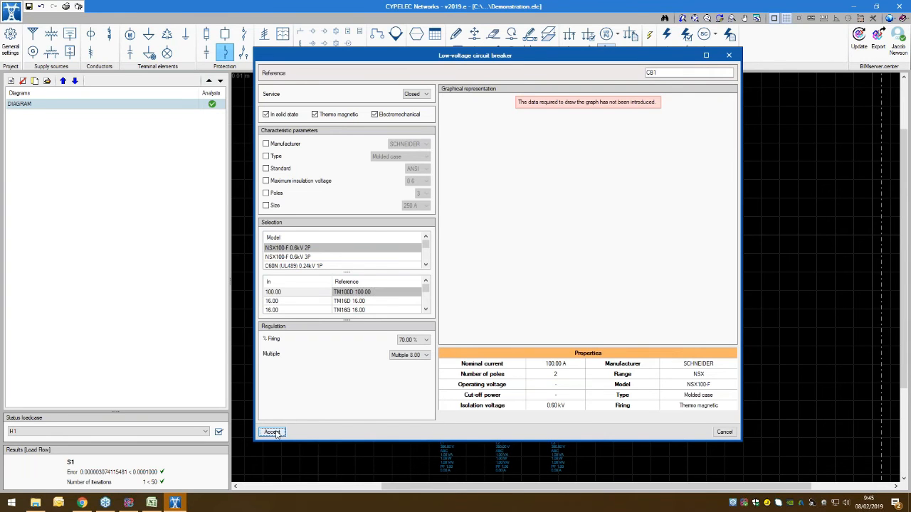
{"action": "scroll", "coordinate": [447, 328], "scroll_direction": "up", "scroll_amount": 4}
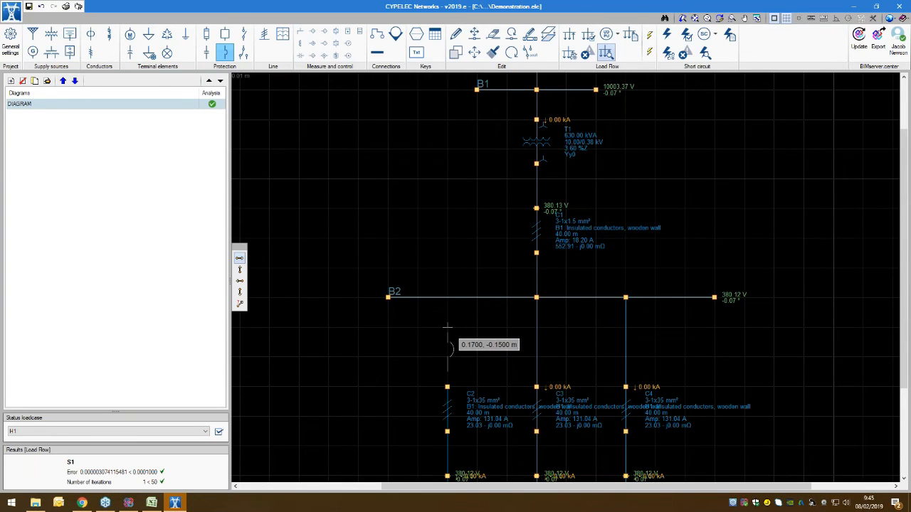
{"action": "left_click", "coordinate": [447, 328]}
Step: Connect the circuit breaker's lower end to cable C2 and its upper end to bus B2
{"action": "left_click", "coordinate": [377, 34]}
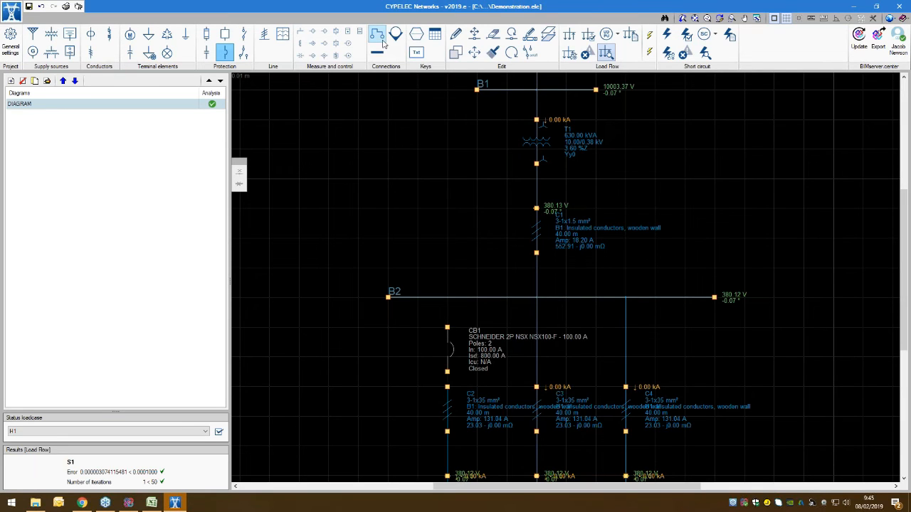
{"action": "left_click", "coordinate": [447, 387]}
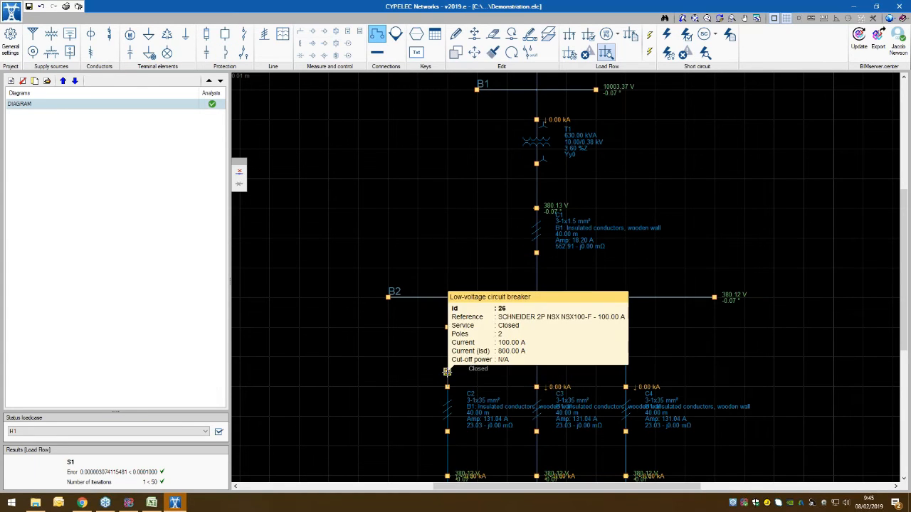
{"action": "left_click", "coordinate": [446, 371]}
{"action": "left_click", "coordinate": [447, 328]}
{"action": "left_click", "coordinate": [447, 298]}
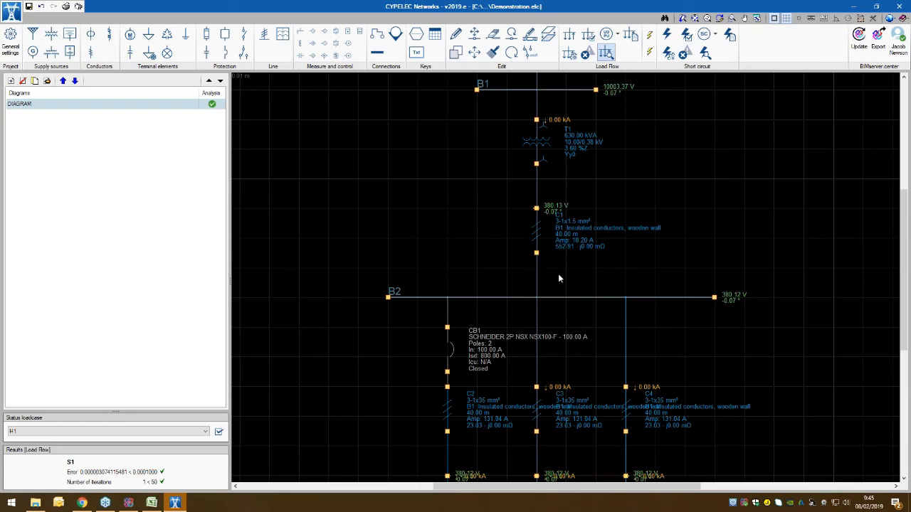
{"action": "right_click", "coordinate": [558, 273]}
Step: Run the load flow analysis on the diagram with the circuit breaker included
{"action": "middle_click_drag", "start_coordinate": [734, 273], "coordinate": [618, 278]}
{"action": "scroll", "coordinate": [618, 277], "scroll_direction": "down", "scroll_amount": 1}
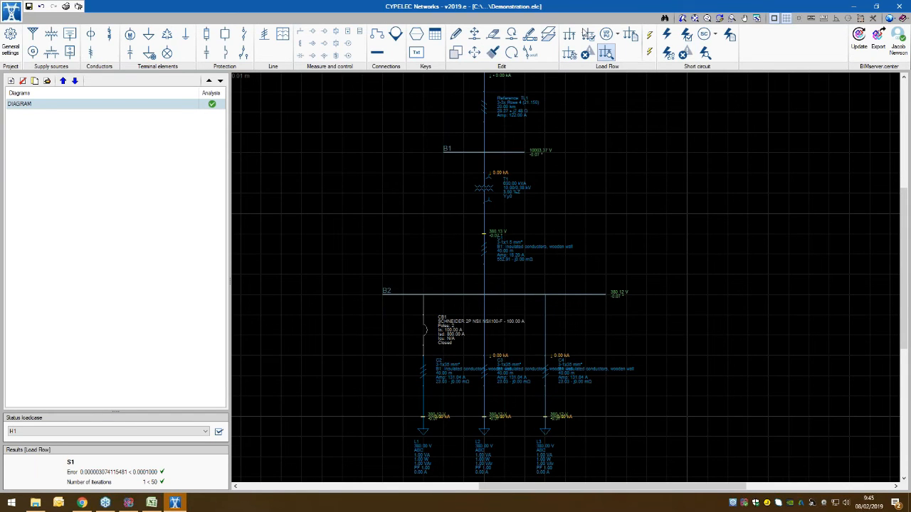
{"action": "left_click", "coordinate": [569, 34]}
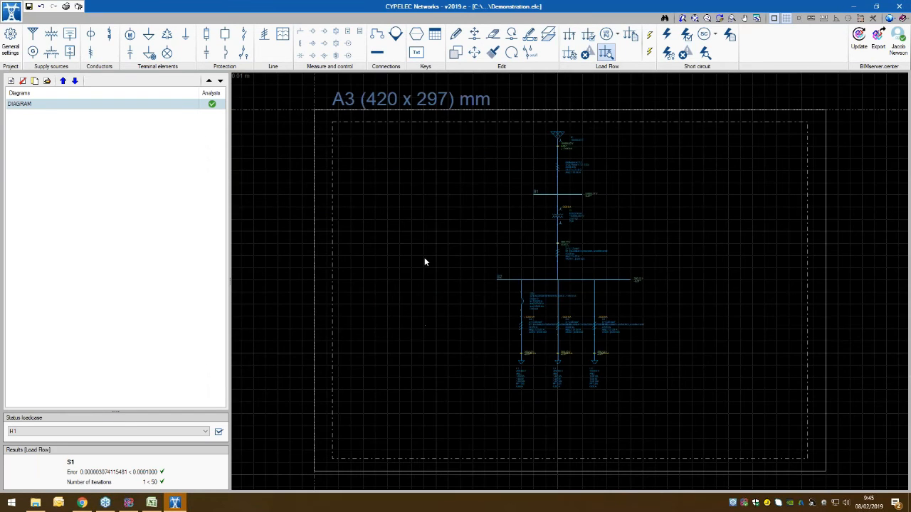
Step: Examine circuit breaker CB1's properties and its ampacity, protection and coordination design results for cable C2
{"action": "scroll", "coordinate": [548, 306], "scroll_direction": "up", "scroll_amount": 3}
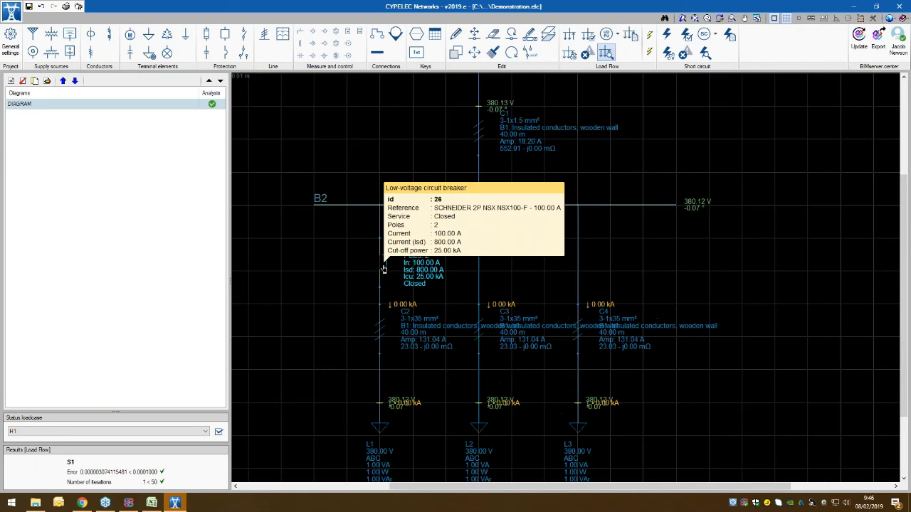
{"action": "double_click", "coordinate": [384, 264]}
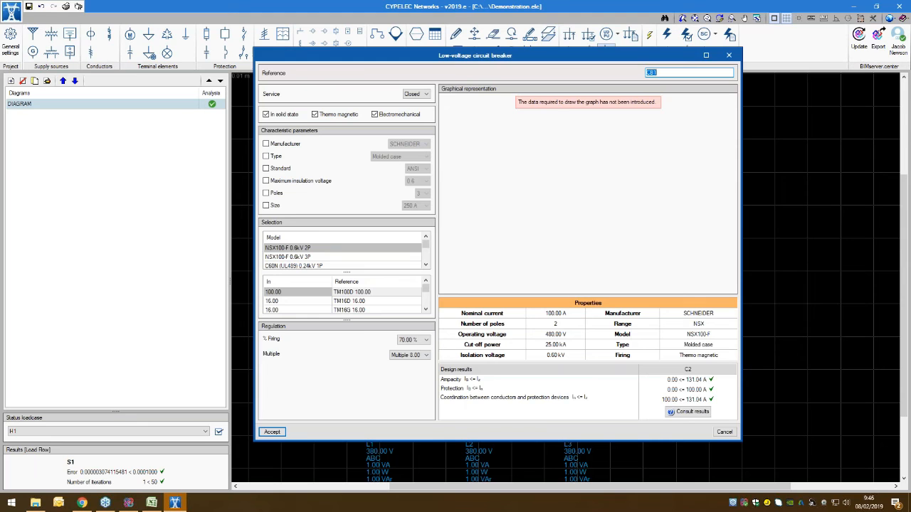
{"action": "left_click", "coordinate": [729, 55]}
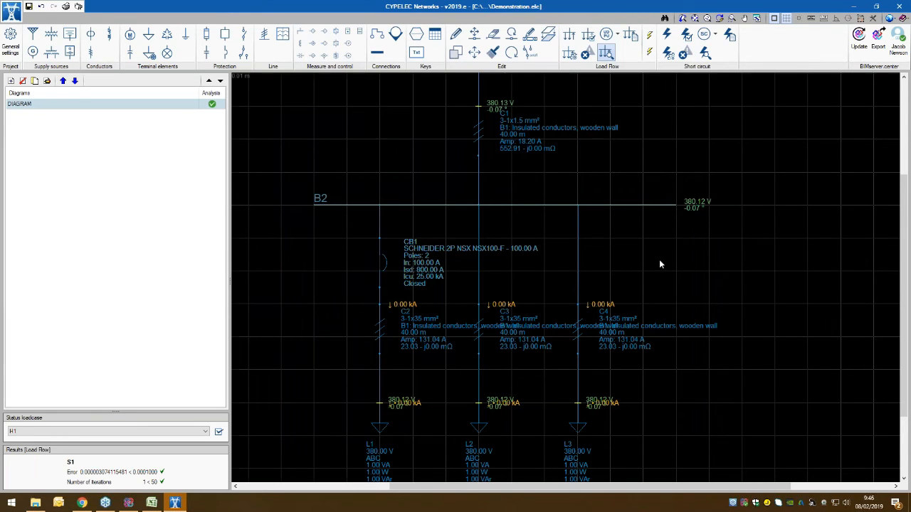
Step: Review the general, bus and cable results of the H1 loadcase analysis and open the cable ampacity report
{"action": "scroll", "coordinate": [659, 264], "scroll_direction": "down", "scroll_amount": 2}
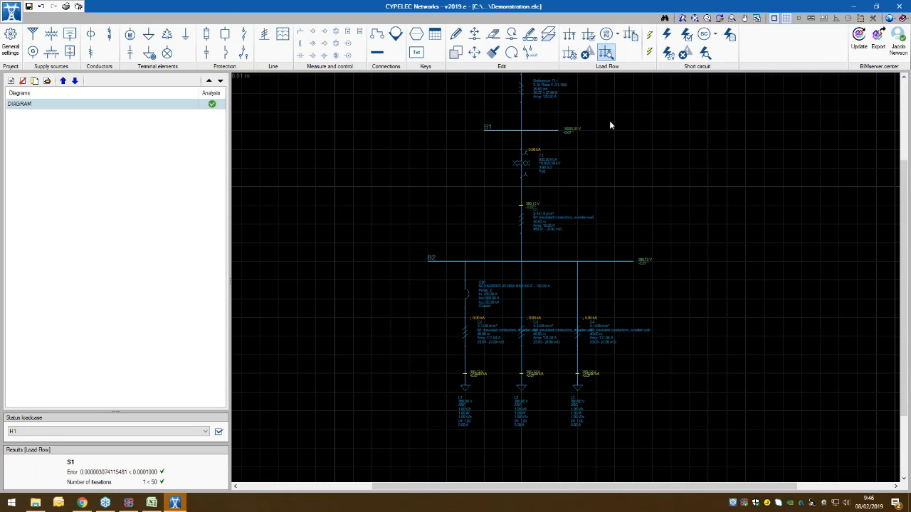
{"action": "middle_click_drag", "start_coordinate": [609, 121], "coordinate": [601, 148]}
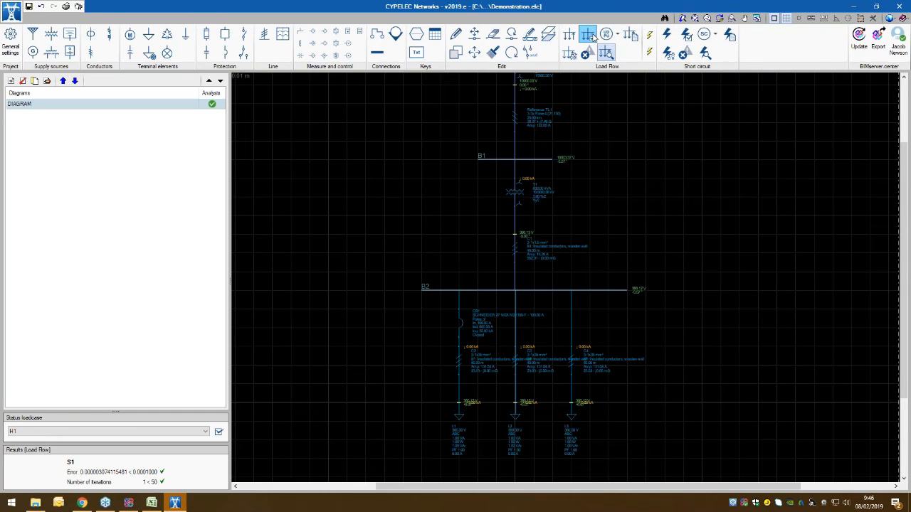
{"action": "left_click", "coordinate": [590, 37]}
{"action": "left_click_drag", "start_coordinate": [605, 83], "coordinate": [102, 82]}
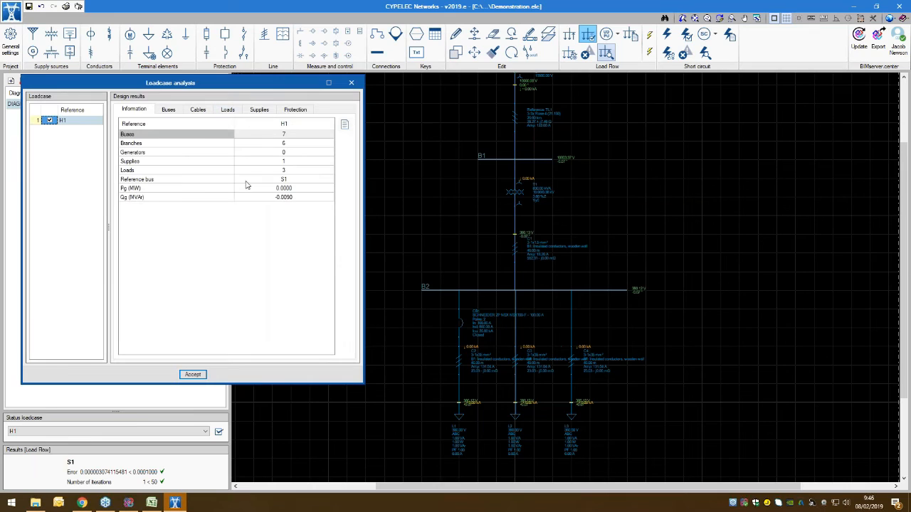
{"action": "left_click", "coordinate": [168, 111]}
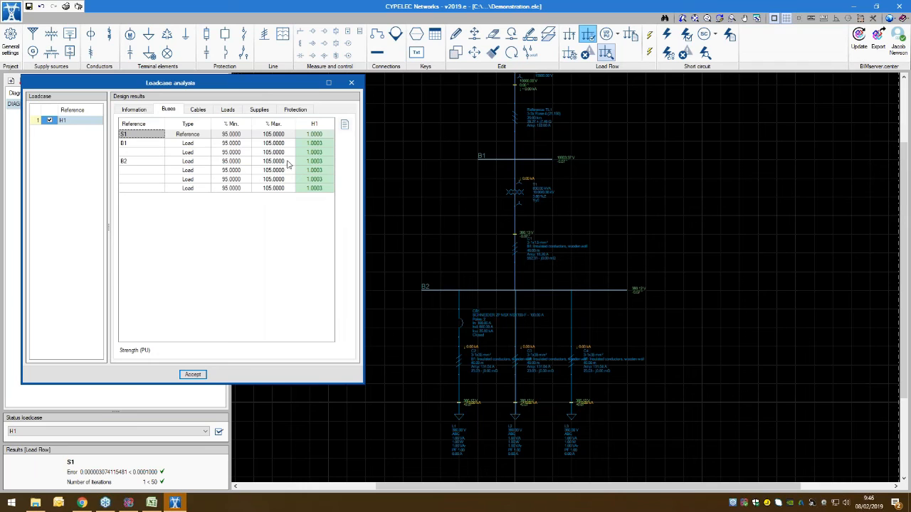
{"action": "left_click", "coordinate": [129, 112]}
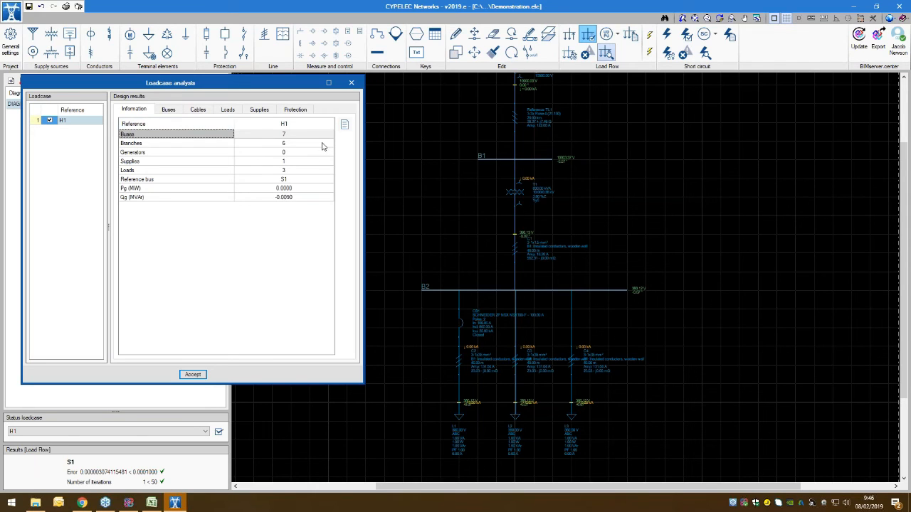
{"action": "left_click", "coordinate": [170, 110]}
{"action": "left_click", "coordinate": [196, 110]}
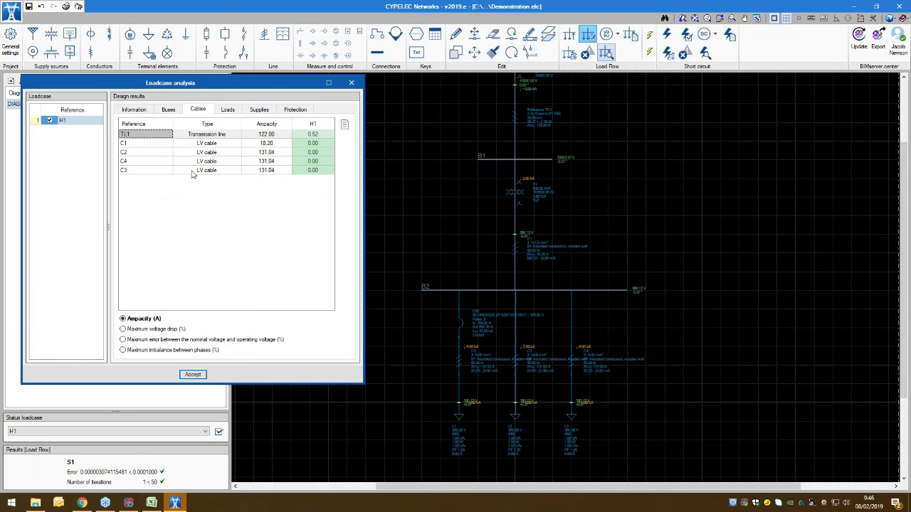
{"action": "left_click", "coordinate": [345, 124]}
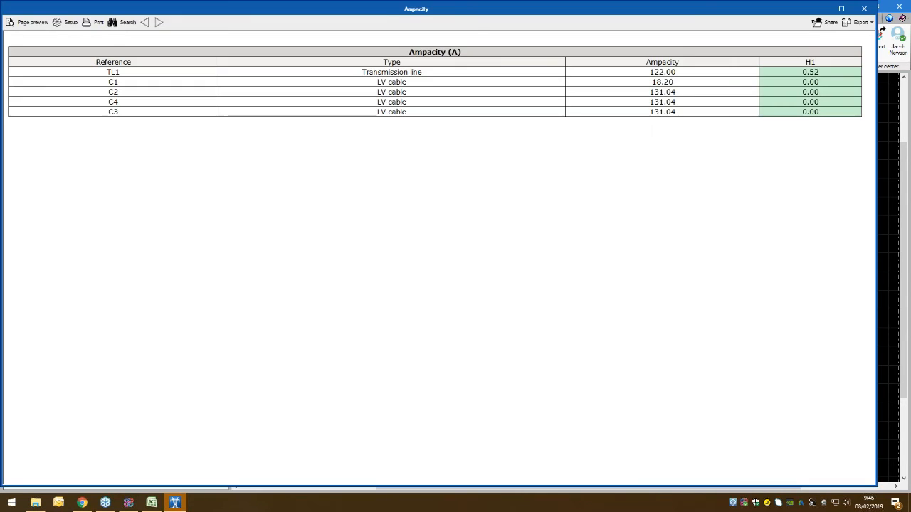
Step: Close the ampacity report and review the load, supply and protection results of the H1 loadcase analysis
{"action": "left_click_drag", "start_coordinate": [786, 76], "coordinate": [324, 235]}
{"action": "left_click_drag", "start_coordinate": [198, 242], "coordinate": [357, 131]}
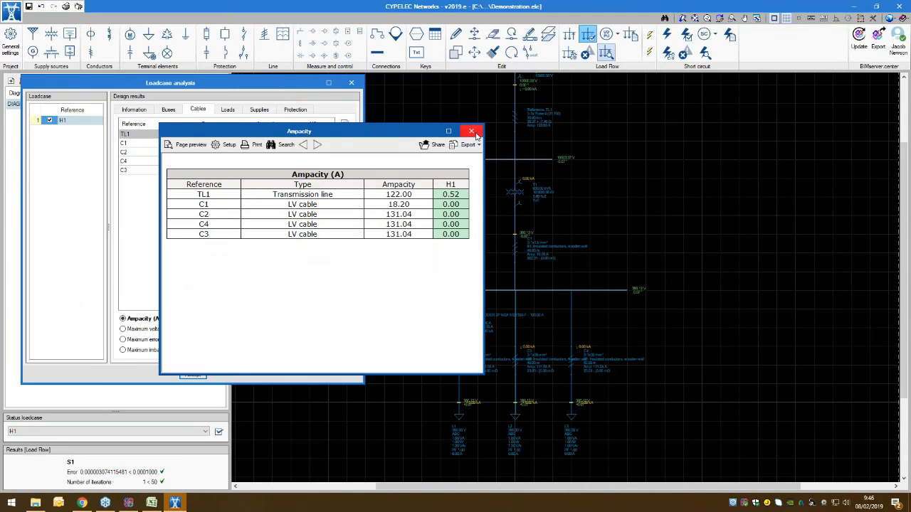
{"action": "left_click", "coordinate": [472, 131]}
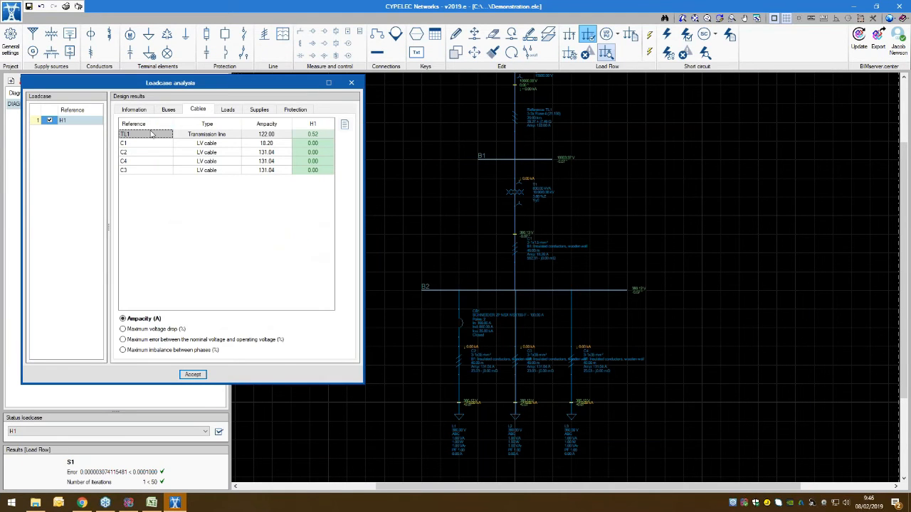
{"action": "left_click", "coordinate": [222, 111]}
{"action": "left_click", "coordinate": [256, 111]}
{"action": "left_click", "coordinate": [294, 111]}
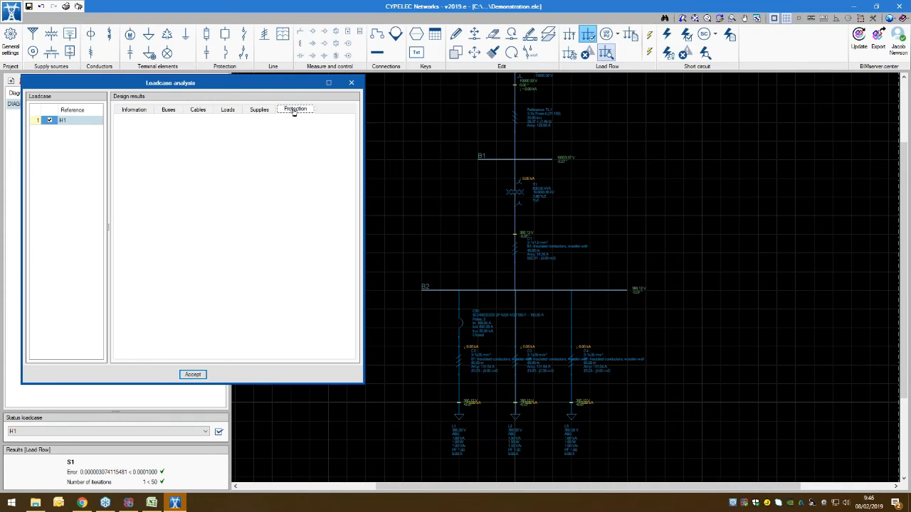
{"action": "left_click", "coordinate": [351, 83]}
Step: View the load flow voltages on the diagram in per unit values and switch them back to volts
{"action": "left_click", "coordinate": [614, 39]}
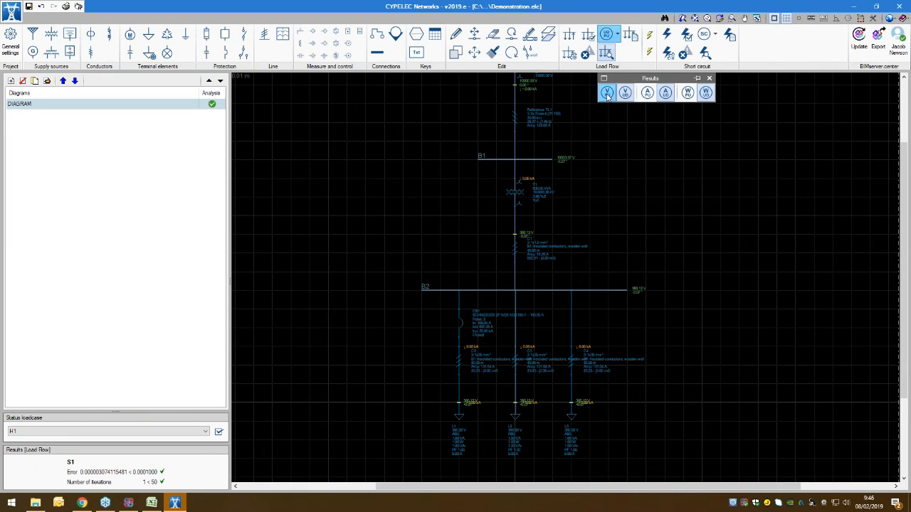
{"action": "left_click", "coordinate": [606, 96]}
{"action": "scroll", "coordinate": [569, 167], "scroll_direction": "up", "scroll_amount": 4}
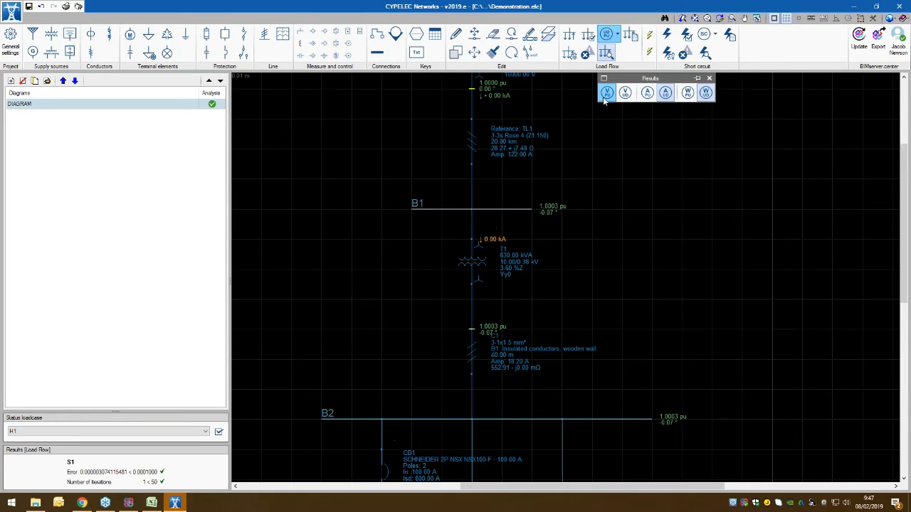
{"action": "left_click", "coordinate": [624, 93]}
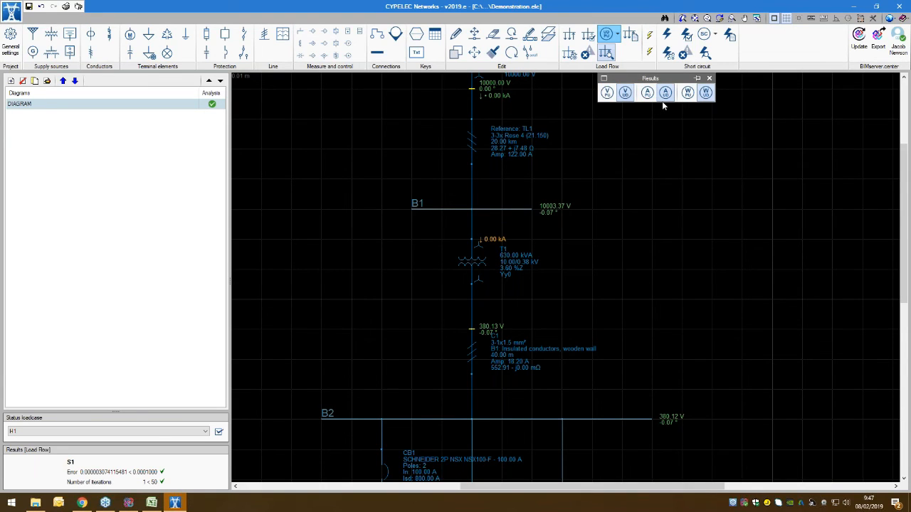
{"action": "left_click", "coordinate": [708, 78]}
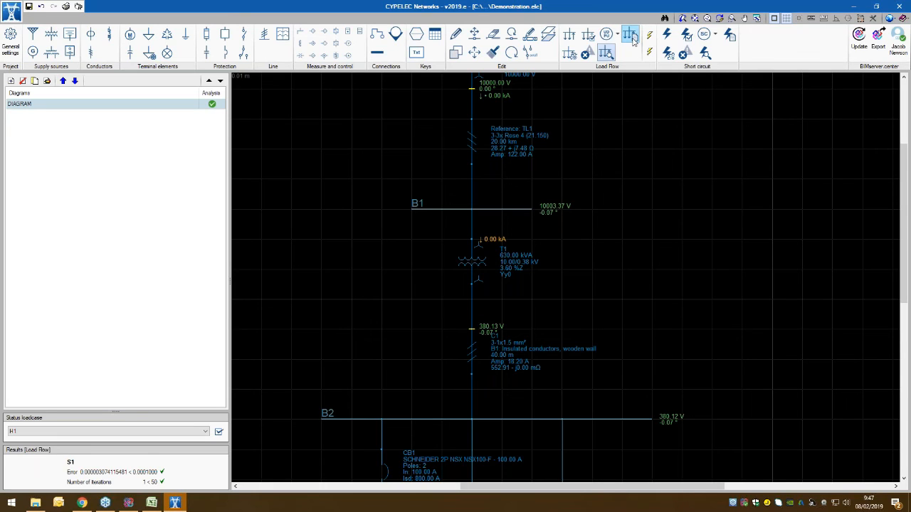
Step: Examine the load flow design results report, including the results per span and the checks
{"action": "left_click", "coordinate": [631, 38]}
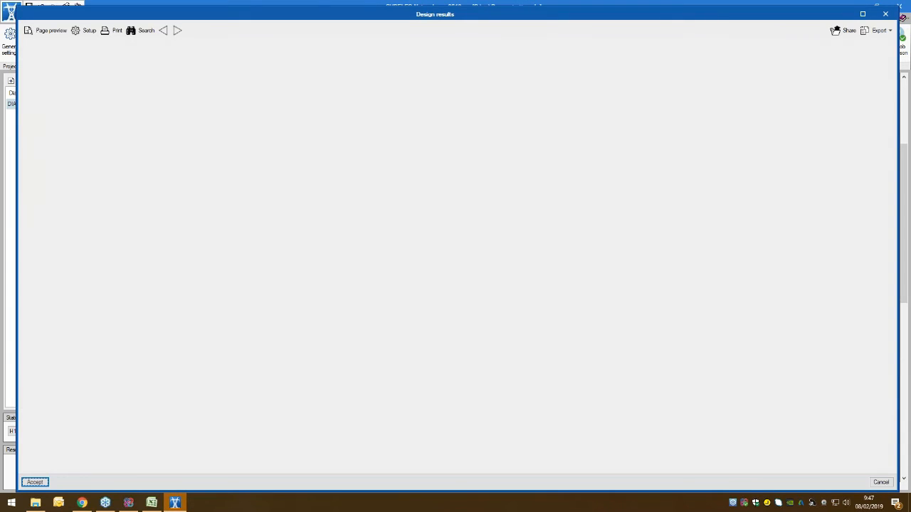
{"action": "mouse_move", "coordinate": [714, 7]}
{"action": "left_mouse_down"}
{"action": "mouse_move", "coordinate": [711, 83]}
{"action": "mouse_move", "coordinate": [631, 237]}
{"action": "mouse_move", "coordinate": [630, 48]}
{"action": "left_mouse_up"}
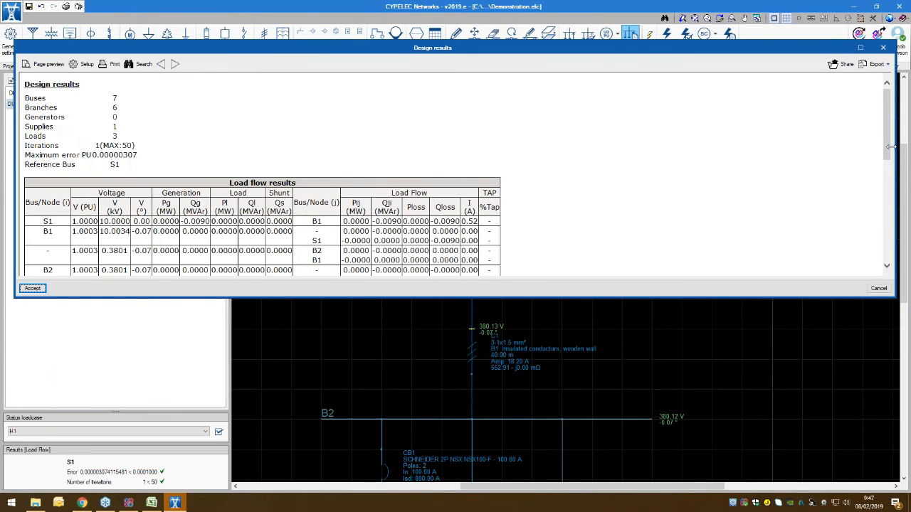
{"action": "left_click_drag", "start_coordinate": [891, 146], "coordinate": [590, 146]}
{"action": "left_click_drag", "start_coordinate": [380, 297], "coordinate": [367, 500]}
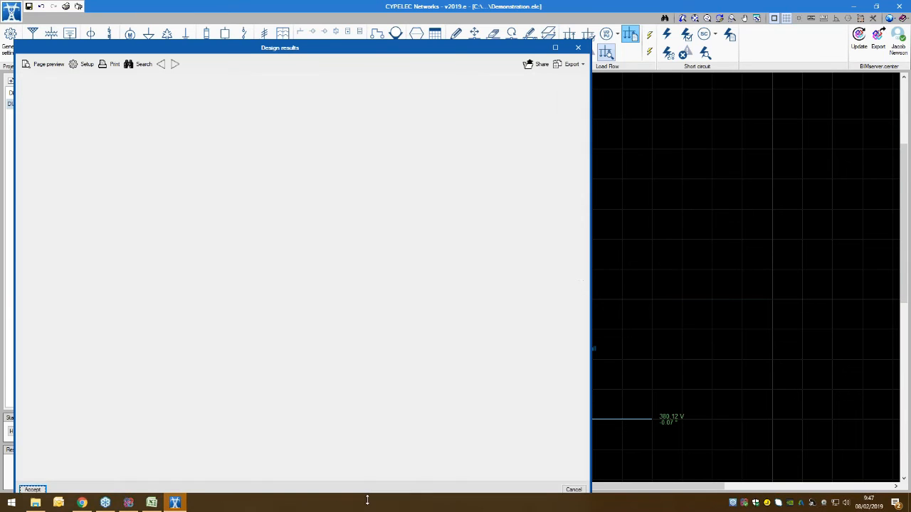
{"action": "scroll", "coordinate": [383, 318], "scroll_direction": "down", "scroll_amount": 3}
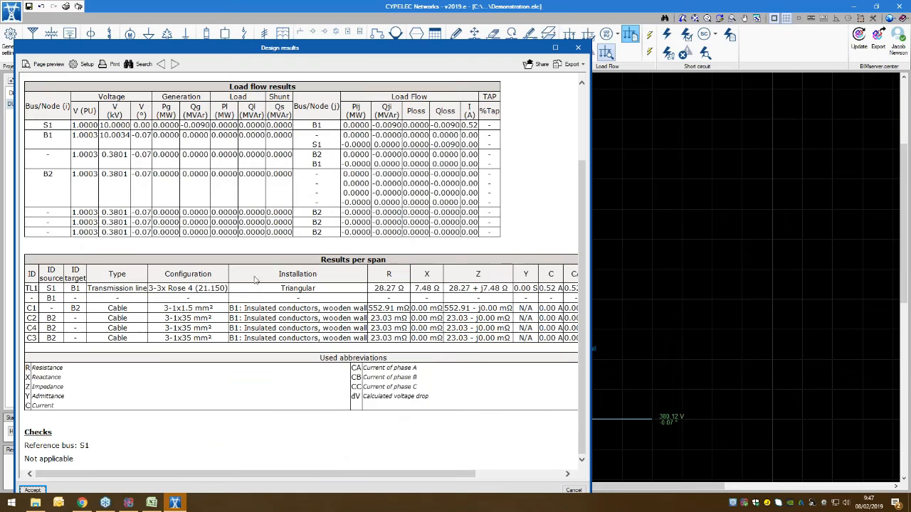
{"action": "left_click", "coordinate": [577, 49]}
Step: Review the load flow settings and the calculation method description, keeping loadcase H1 selected for analysis
{"action": "left_click", "coordinate": [569, 54]}
{"action": "left_click_drag", "start_coordinate": [427, 72], "coordinate": [296, 85]}
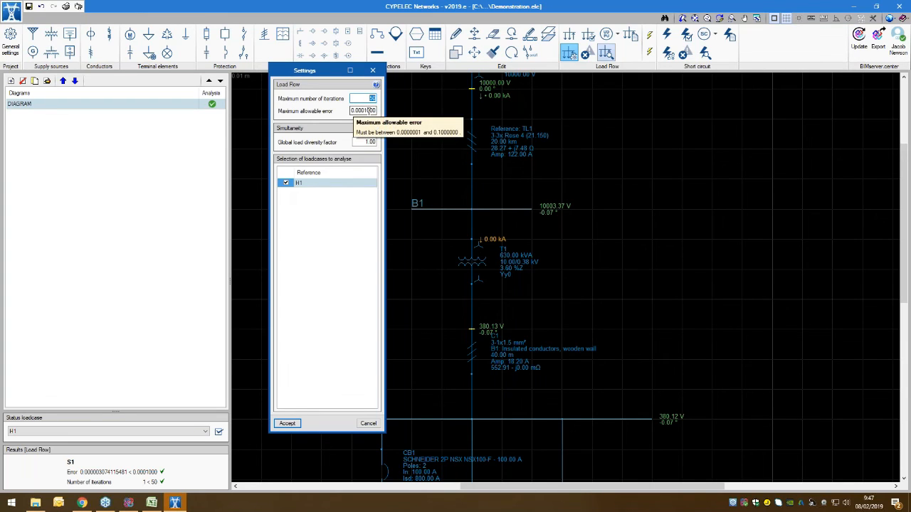
{"action": "left_click", "coordinate": [376, 84]}
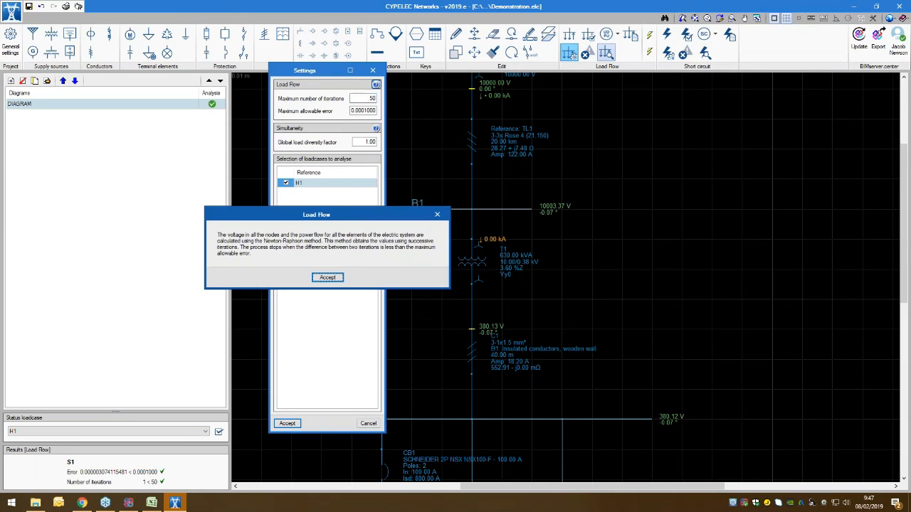
{"action": "left_click_drag", "start_coordinate": [337, 220], "coordinate": [522, 79]}
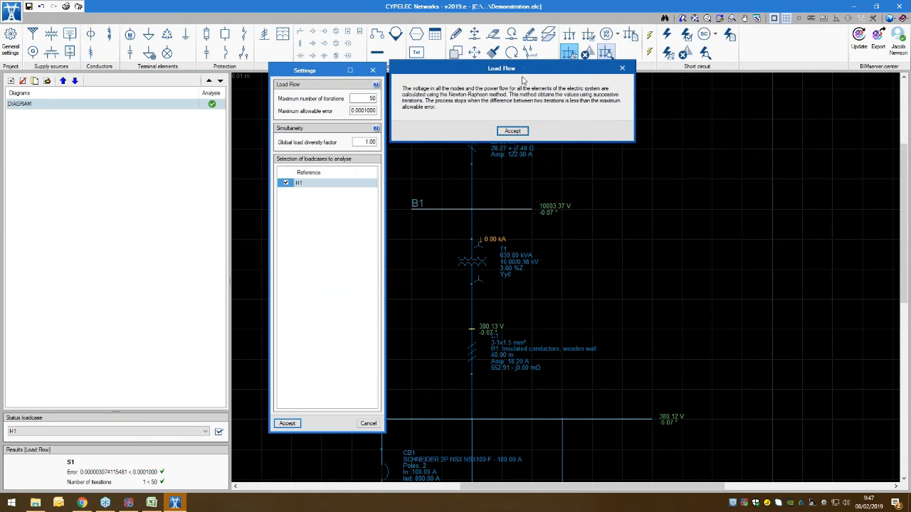
{"action": "left_click", "coordinate": [523, 130]}
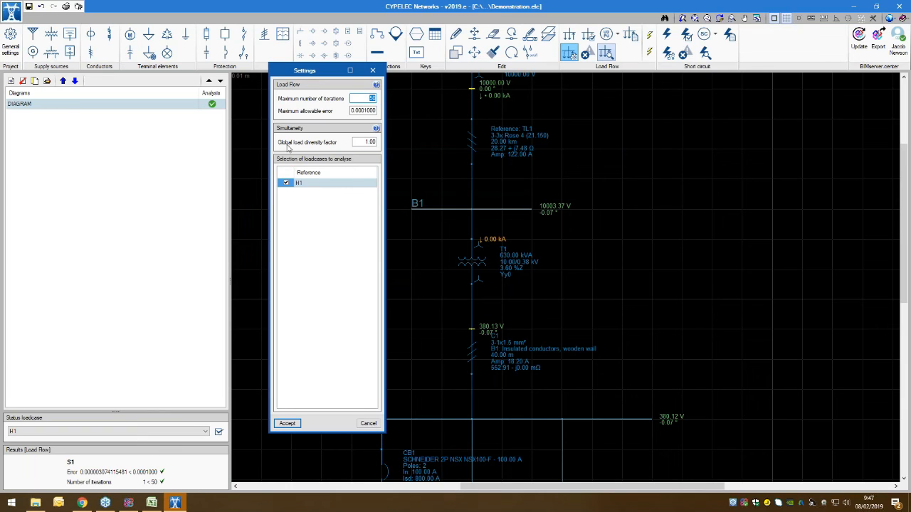
{"action": "left_click", "coordinate": [286, 185]}
{"action": "left_click", "coordinate": [286, 183]}
{"action": "left_click", "coordinate": [286, 424]}
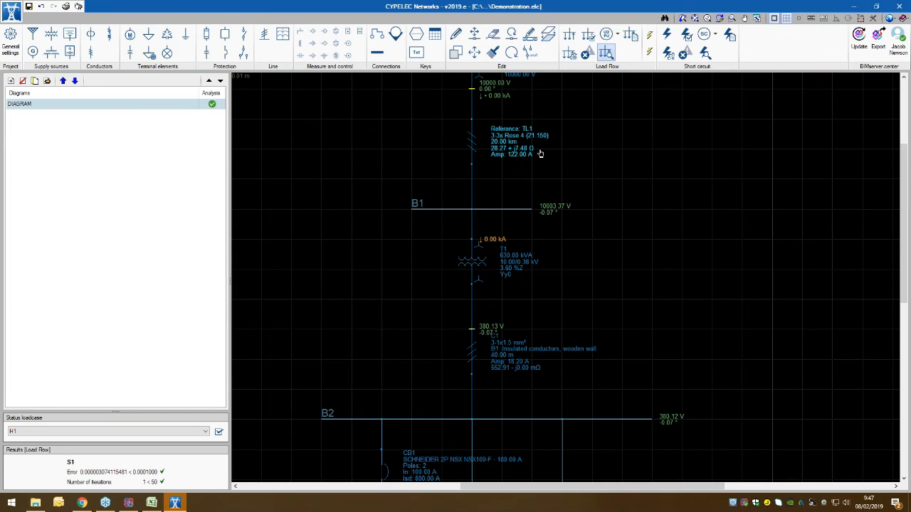
Step: Review the load flow checks for S1 and try out the show/hide option for results on the diagram
{"action": "left_click", "coordinate": [590, 55]}
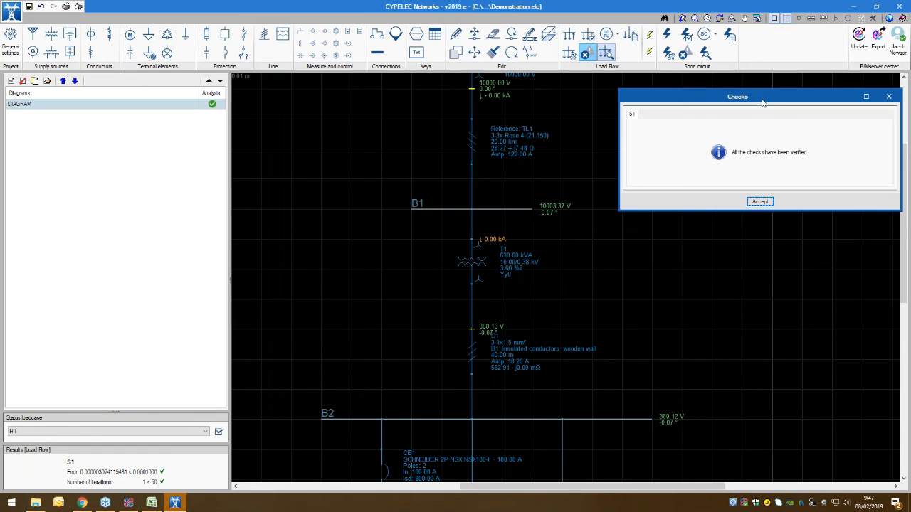
{"action": "left_click", "coordinate": [760, 201]}
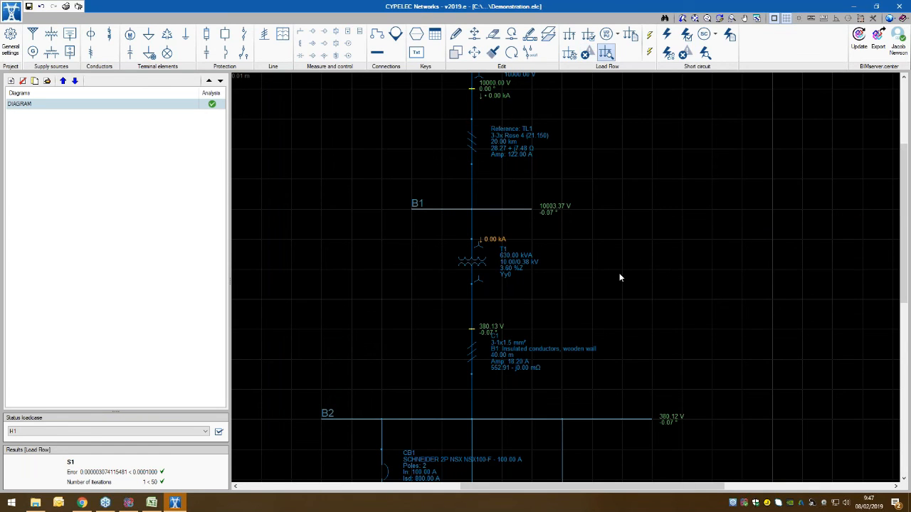
{"action": "scroll", "coordinate": [620, 277], "scroll_direction": "down", "scroll_amount": 5}
{"action": "scroll", "coordinate": [633, 261], "scroll_direction": "up", "scroll_amount": 3}
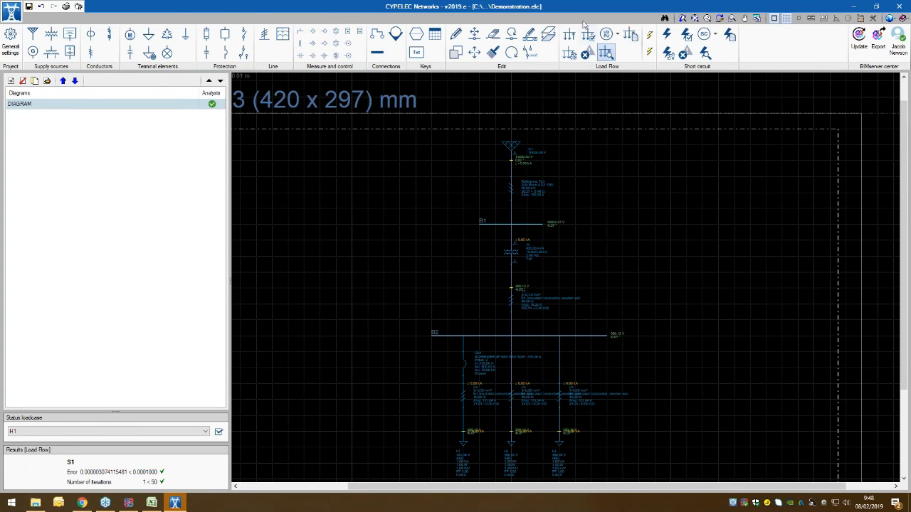
{"action": "left_click", "coordinate": [585, 53]}
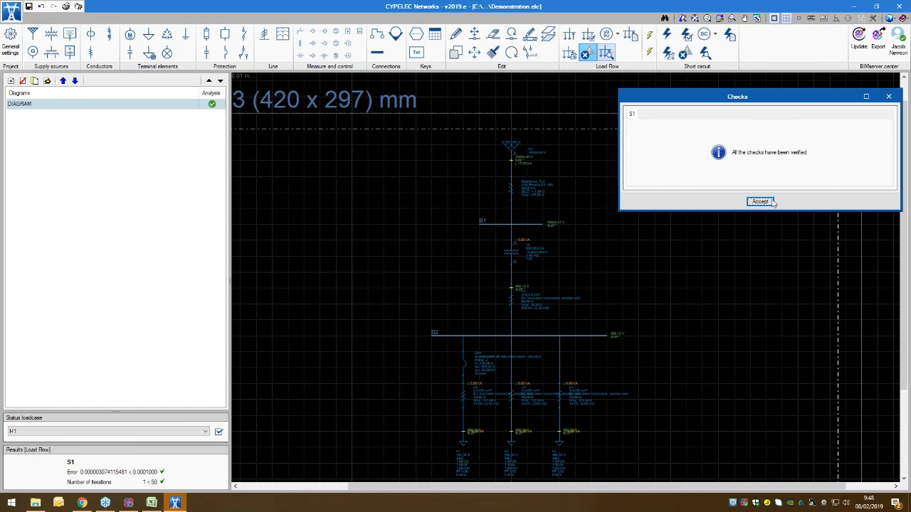
{"action": "left_click", "coordinate": [759, 202]}
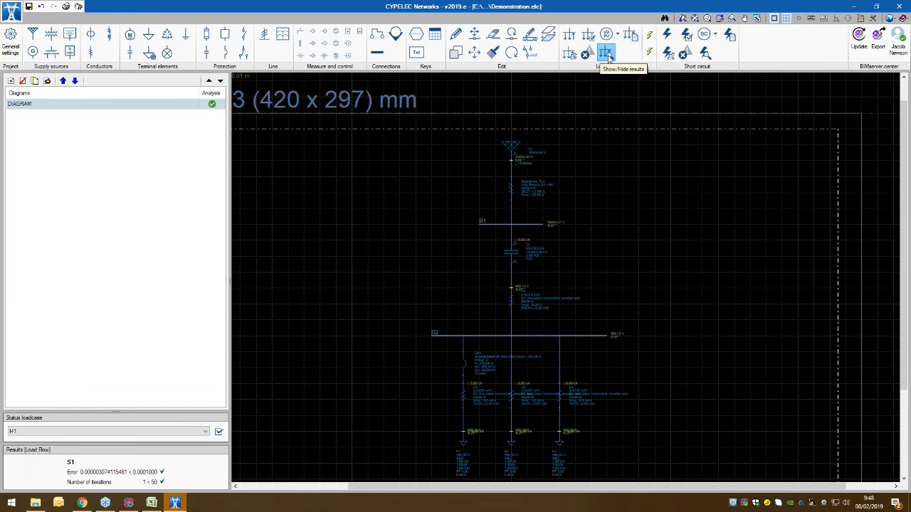
{"action": "left_click", "coordinate": [607, 55]}
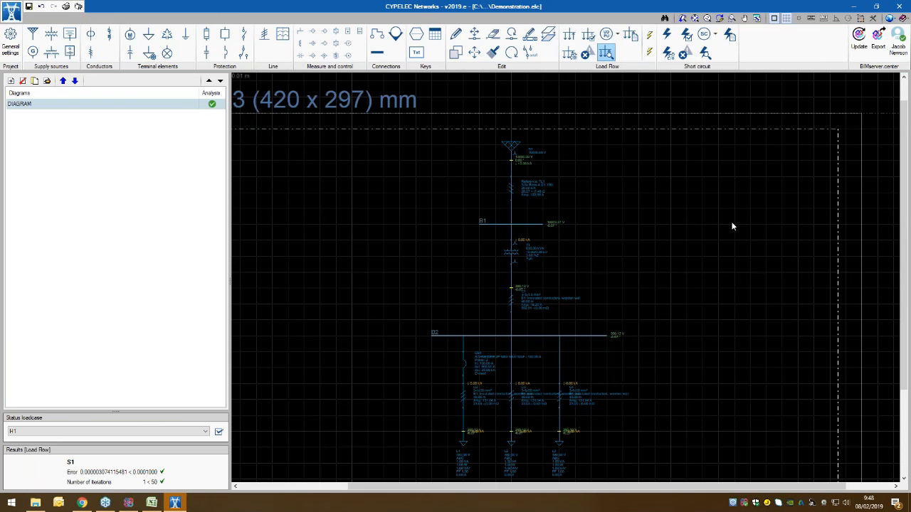
{"action": "middle_click_drag", "start_coordinate": [708, 340], "coordinate": [701, 309]}
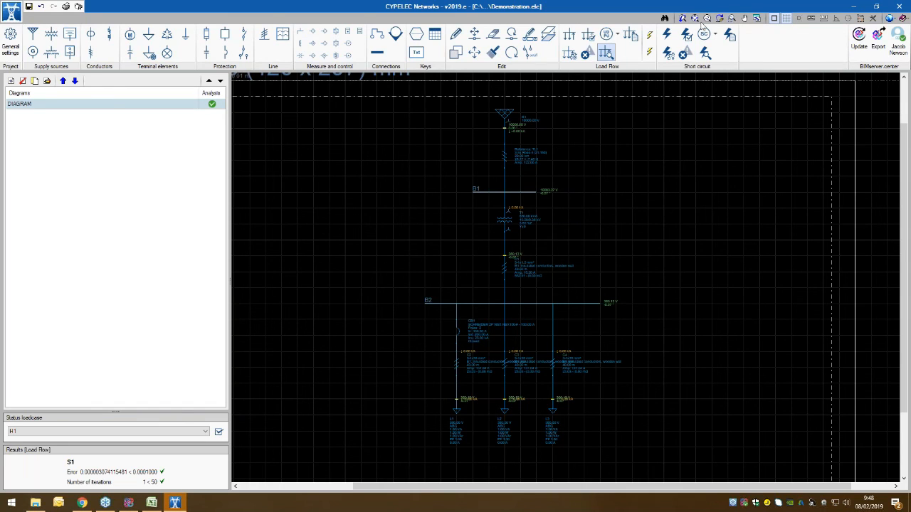
Step: Include buses B1 and B2 as elements to analyse in the short circuit settings
{"action": "left_click", "coordinate": [668, 37]}
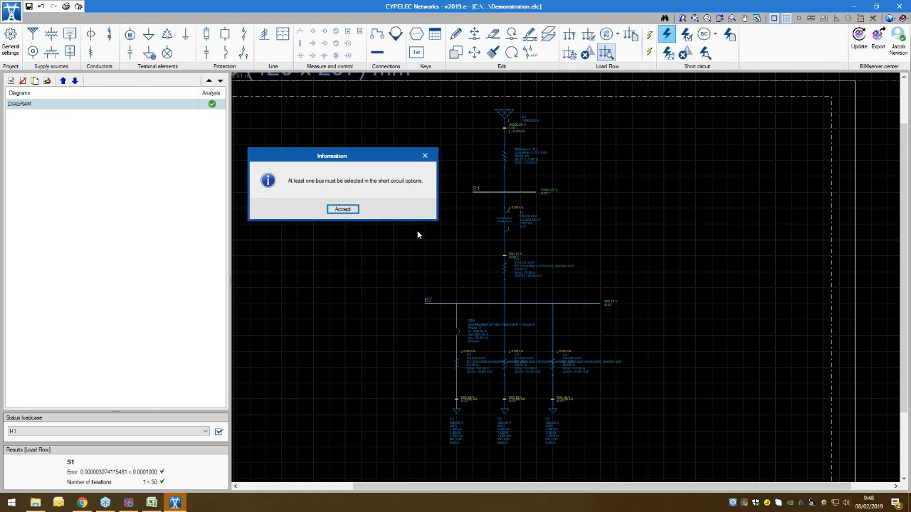
{"action": "left_click", "coordinate": [342, 209]}
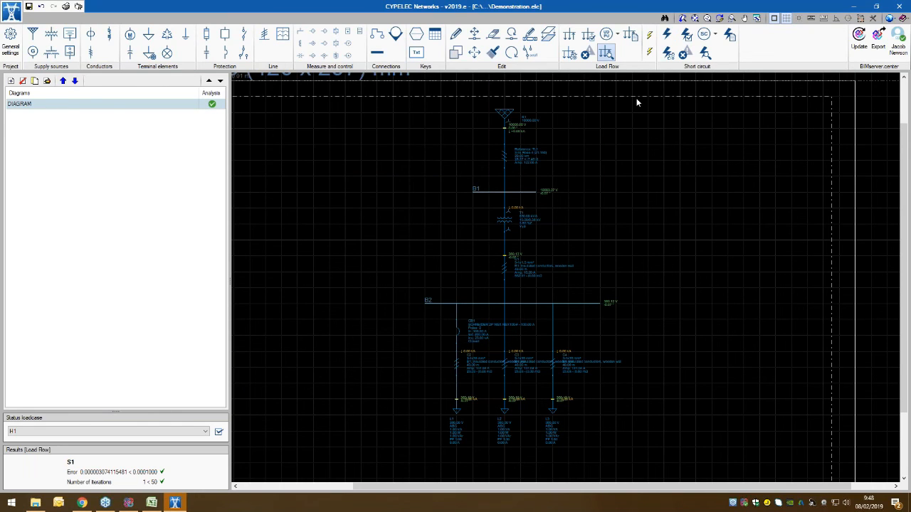
{"action": "left_click", "coordinate": [670, 58]}
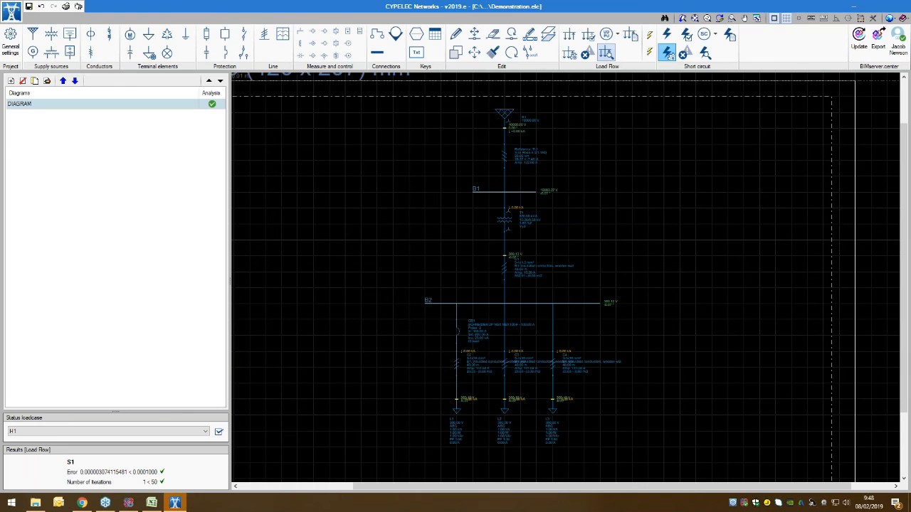
{"action": "left_click", "coordinate": [251, 251]}
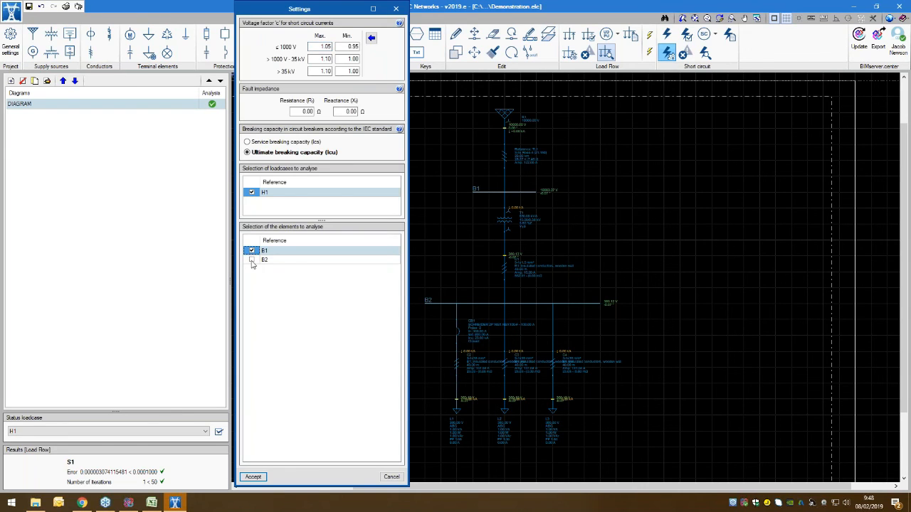
{"action": "left_click", "coordinate": [251, 261]}
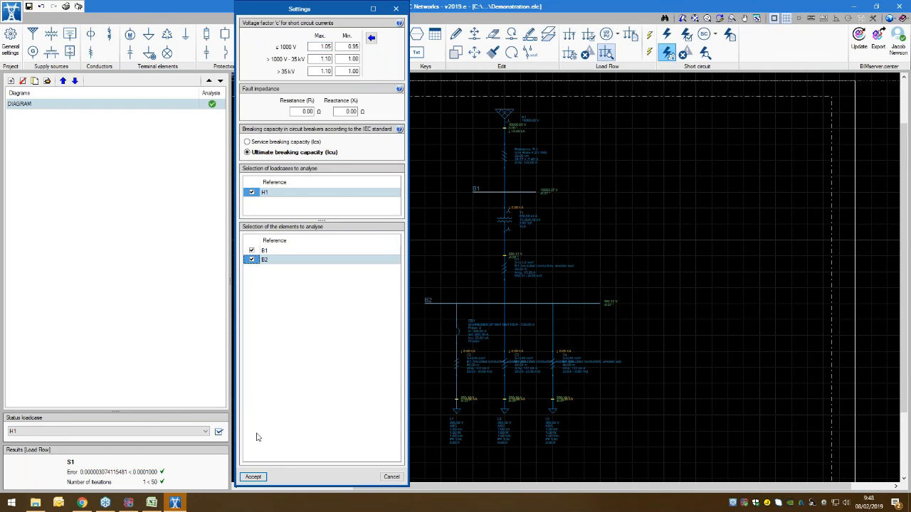
{"action": "left_click", "coordinate": [258, 479]}
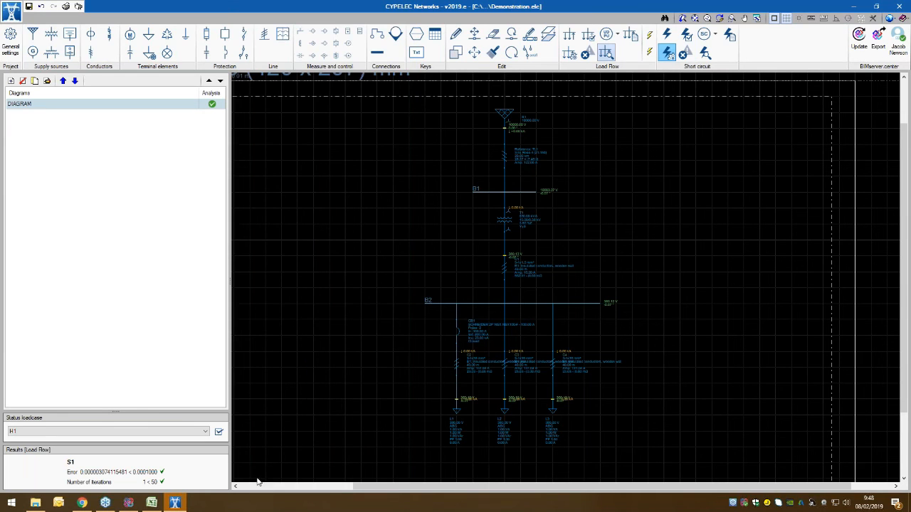
Step: Run the short circuit analysis and inspect the short circuit currents shown at buses B1 and B2
{"action": "left_click", "coordinate": [667, 34]}
{"action": "scroll", "coordinate": [730, 206], "scroll_direction": "down", "scroll_amount": 2}
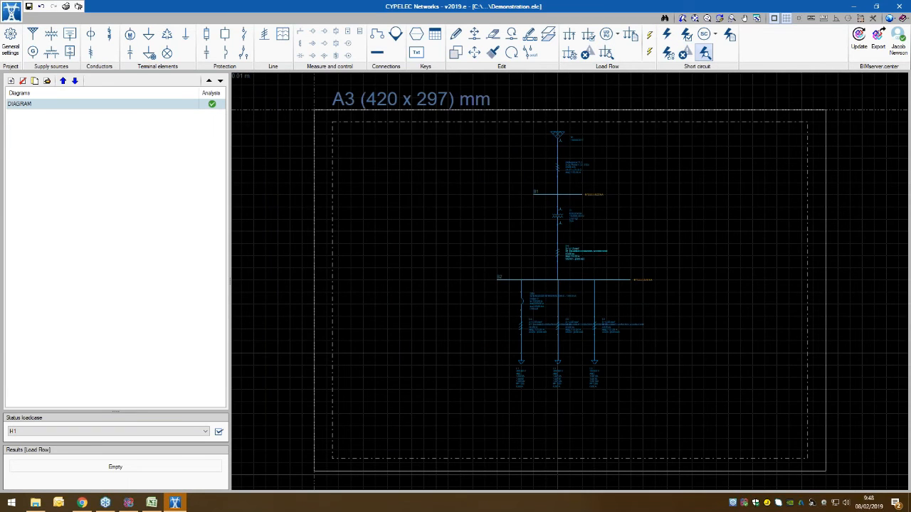
{"action": "scroll", "coordinate": [737, 219], "scroll_direction": "up", "scroll_amount": 3}
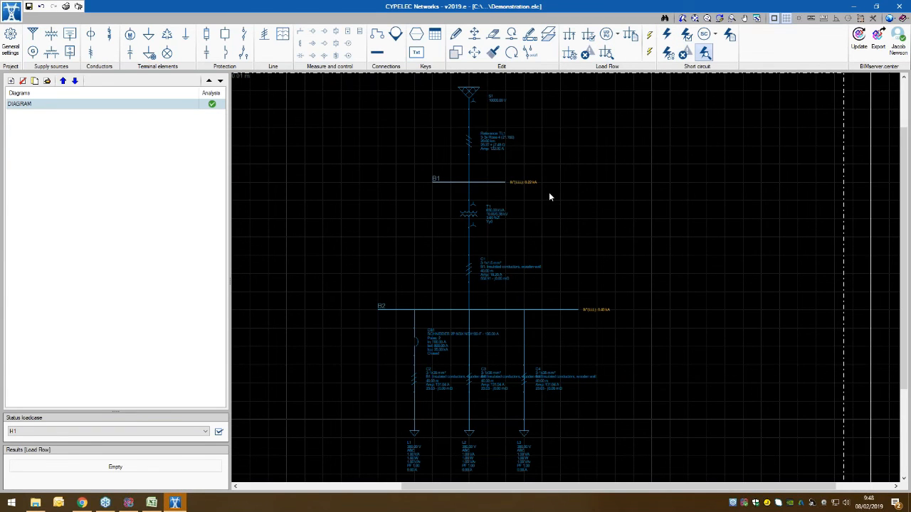
{"action": "scroll", "coordinate": [519, 182], "scroll_direction": "up", "scroll_amount": 2}
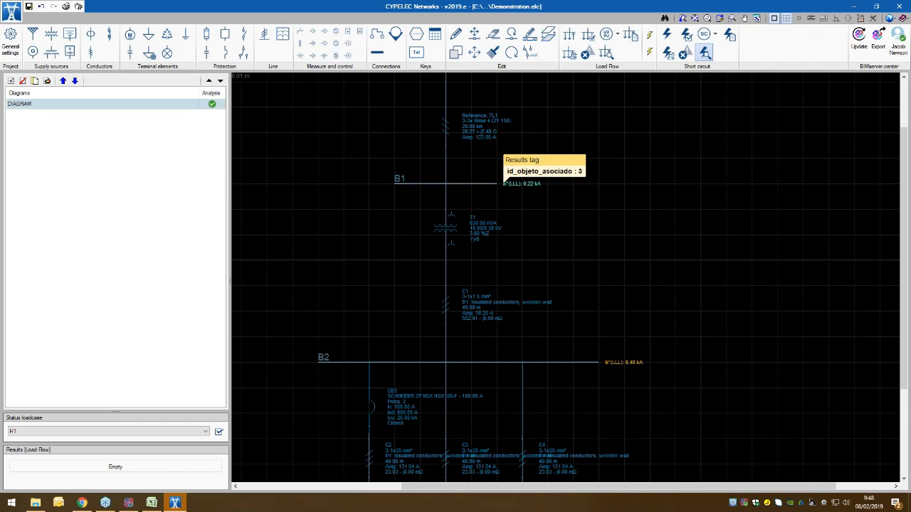
{"action": "scroll", "coordinate": [616, 321], "scroll_direction": "down", "scroll_amount": 1}
Step: Inspect the properties of bus B2 and cable C4, closing both without changes
{"action": "double_click", "coordinate": [563, 350]}
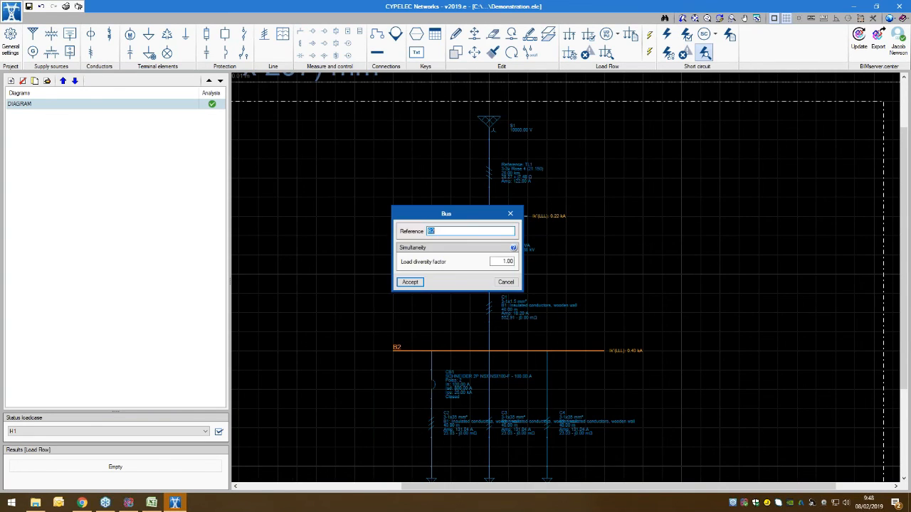
{"action": "left_click", "coordinate": [518, 215]}
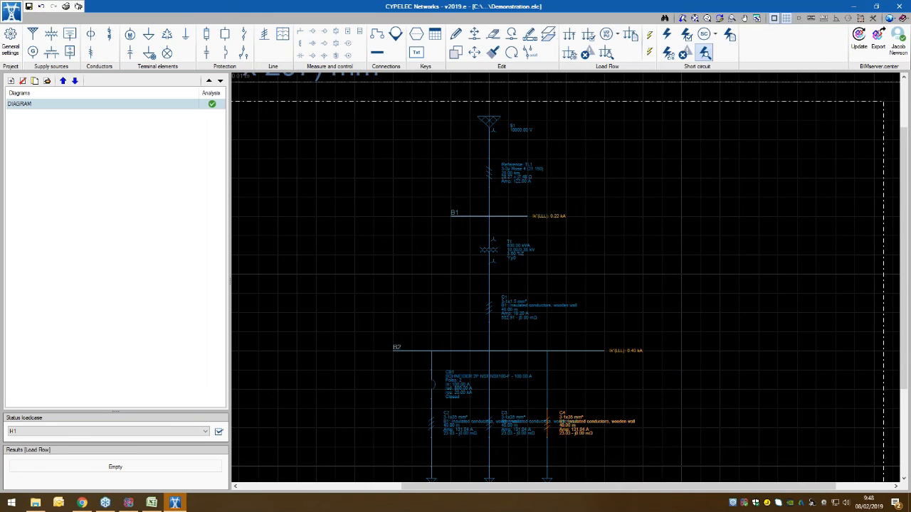
{"action": "double_click", "coordinate": [546, 421]}
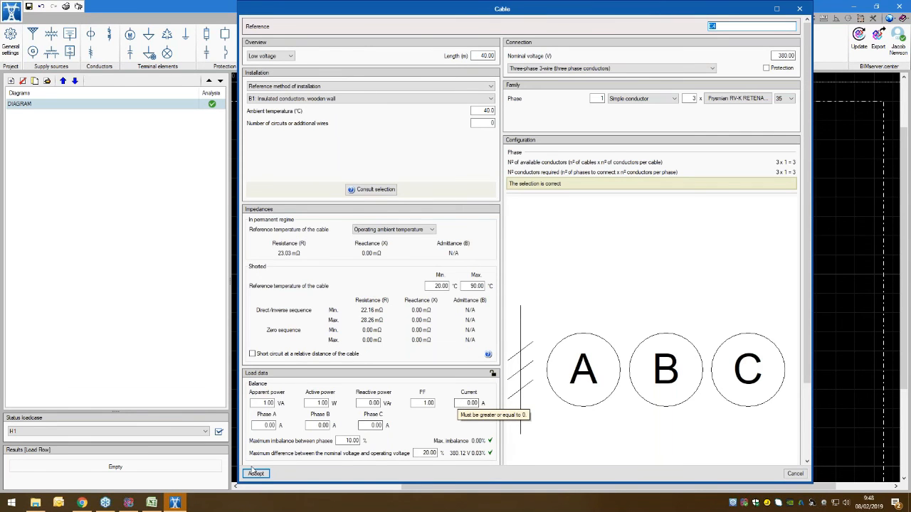
{"action": "left_click", "coordinate": [795, 473]}
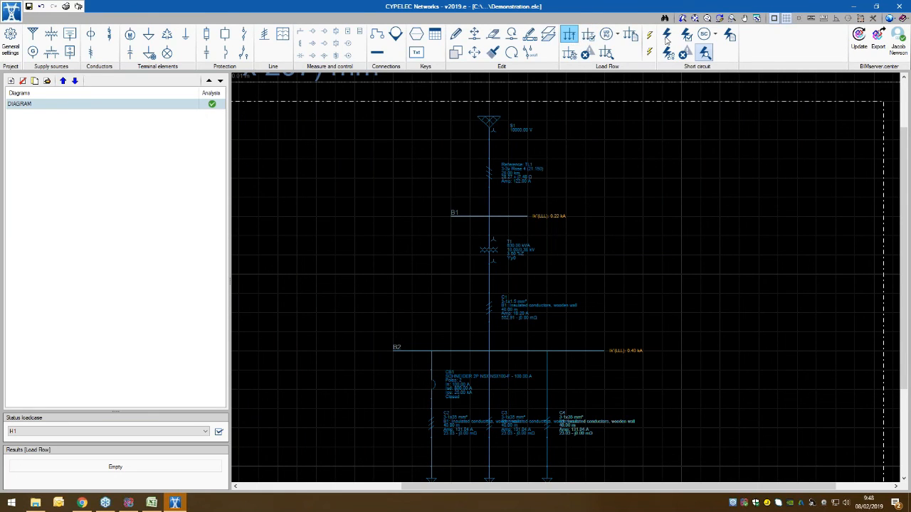
Step: Review the short circuit loadcase analysis for H1, including its bus results, protection results and the results report
{"action": "left_click", "coordinate": [686, 36]}
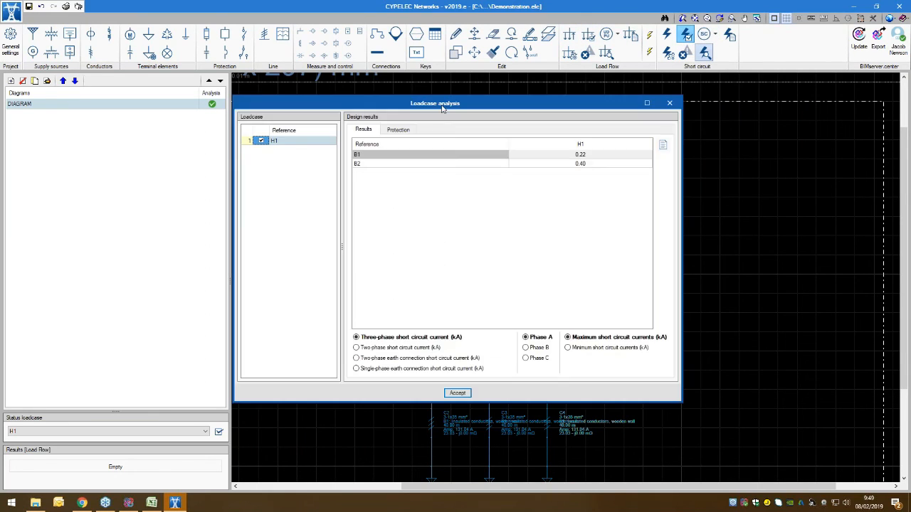
{"action": "left_click_drag", "start_coordinate": [442, 107], "coordinate": [295, 94]}
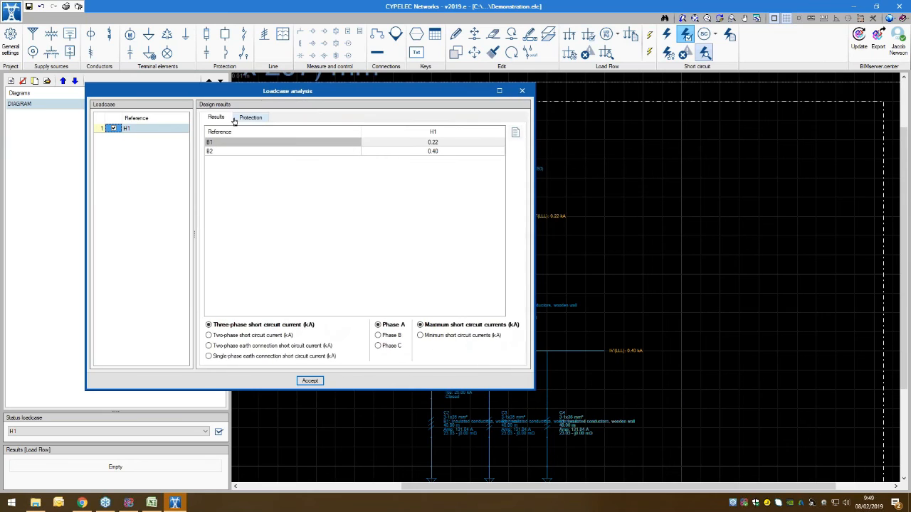
{"action": "left_click", "coordinate": [250, 117]}
{"action": "left_click", "coordinate": [216, 117]}
{"action": "left_click", "coordinate": [250, 117]}
{"action": "left_click", "coordinate": [215, 117]}
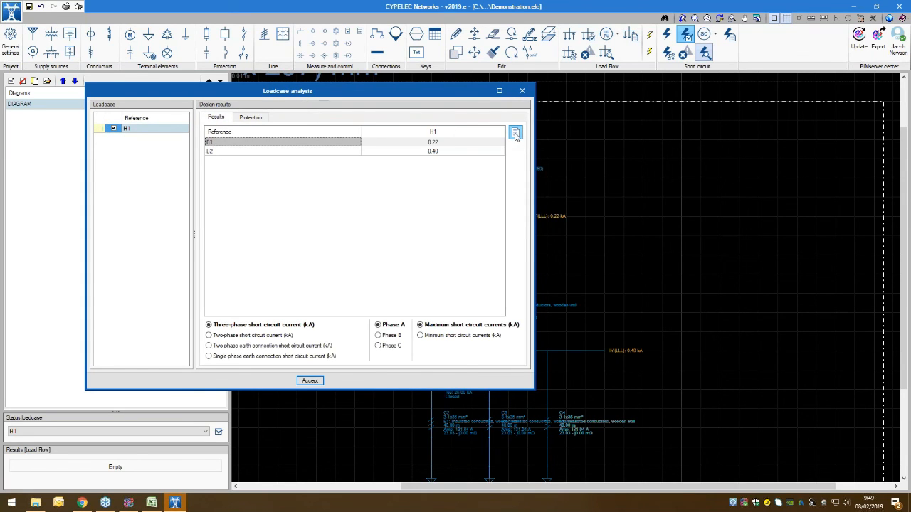
{"action": "left_click", "coordinate": [515, 136]}
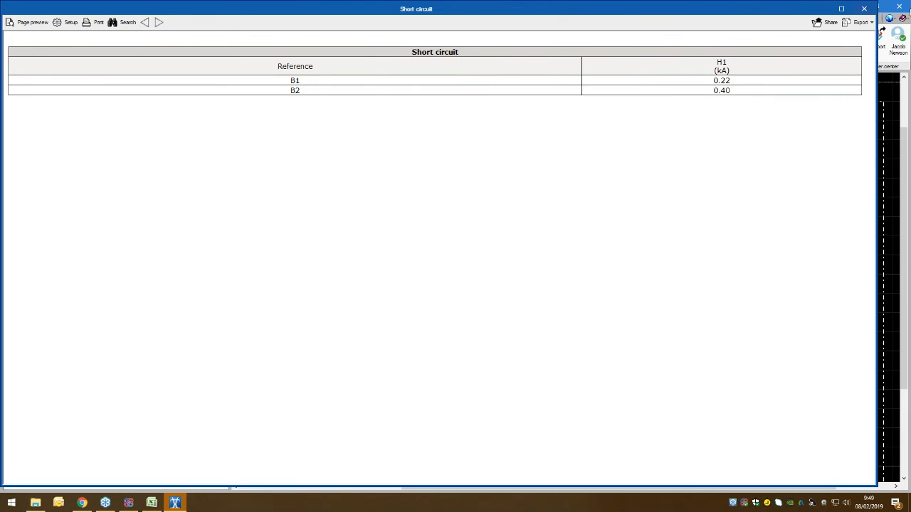
{"action": "left_click", "coordinate": [867, 9]}
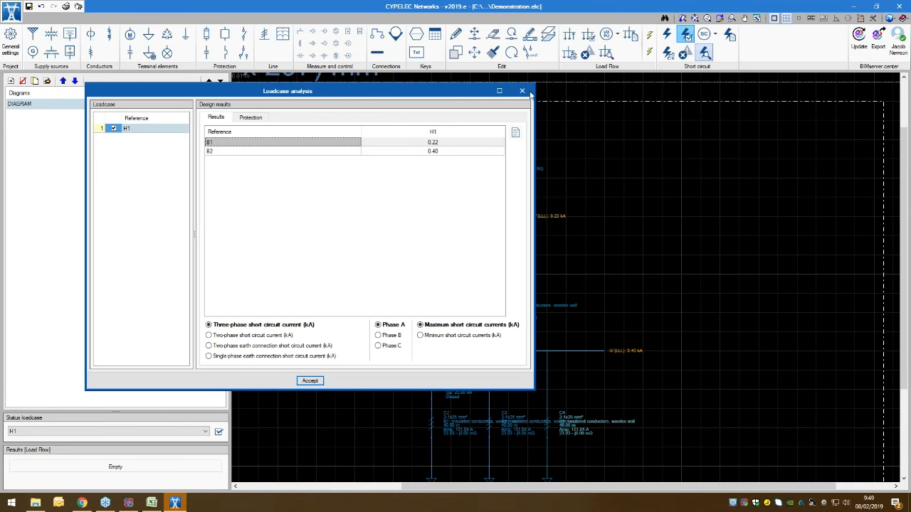
{"action": "left_click", "coordinate": [527, 92]}
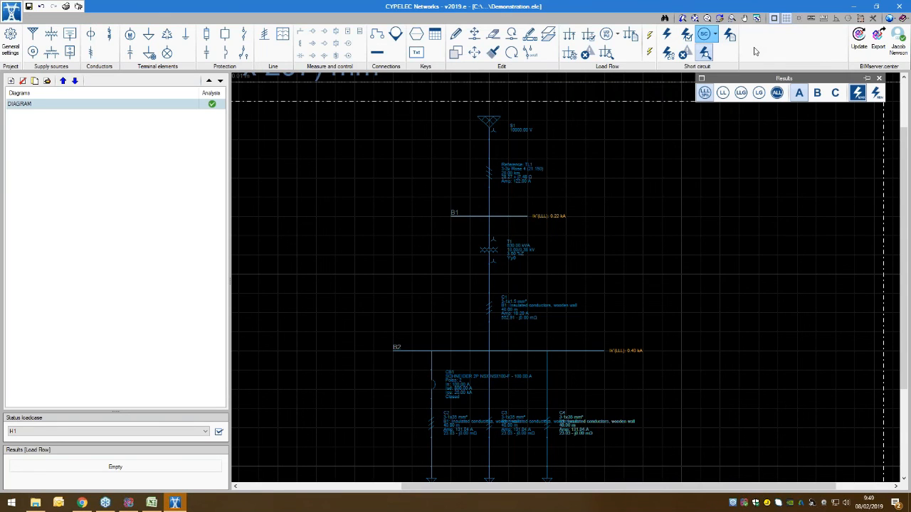
Step: Try the LLG, LG and minimum current displays, leaving all short circuit types shown on the diagram with maximum currents
{"action": "left_click_drag", "start_coordinate": [774, 78], "coordinate": [679, 108]}
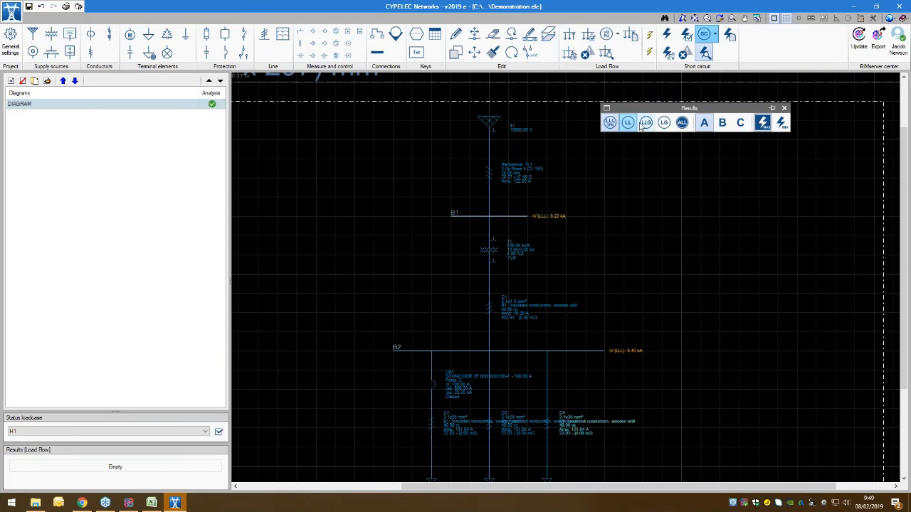
{"action": "left_click", "coordinate": [645, 123]}
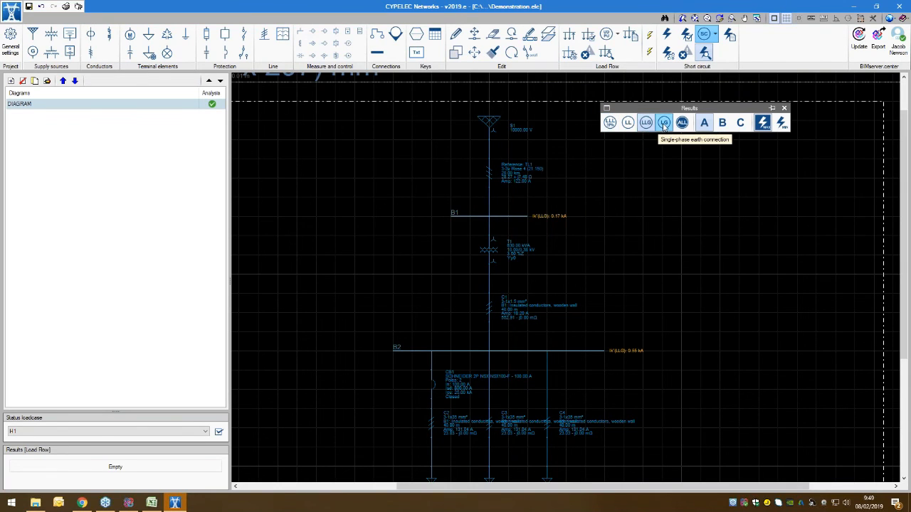
{"action": "left_click", "coordinate": [664, 123]}
{"action": "left_click", "coordinate": [682, 123]}
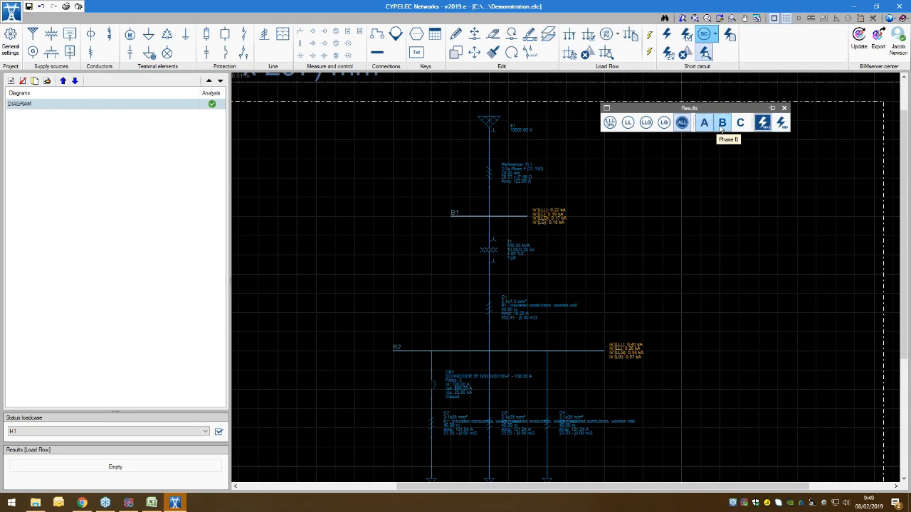
{"action": "left_click", "coordinate": [763, 125]}
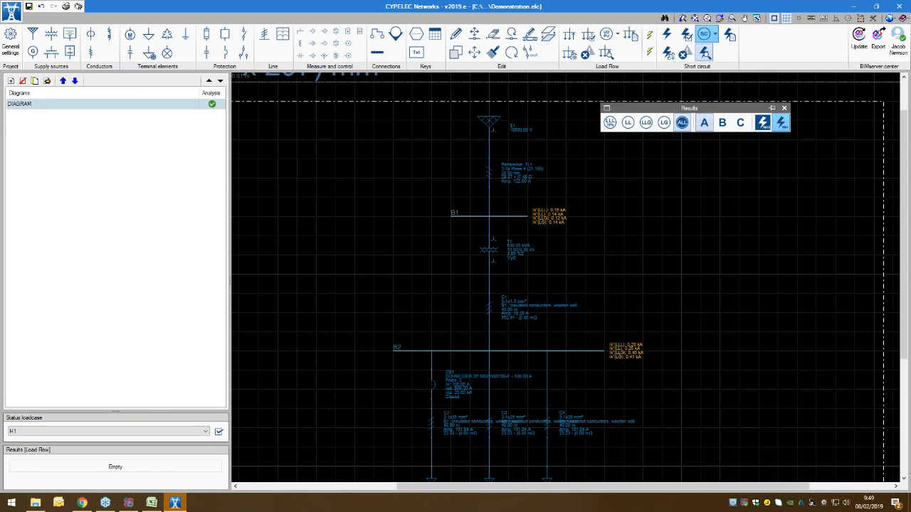
{"action": "left_click", "coordinate": [783, 107]}
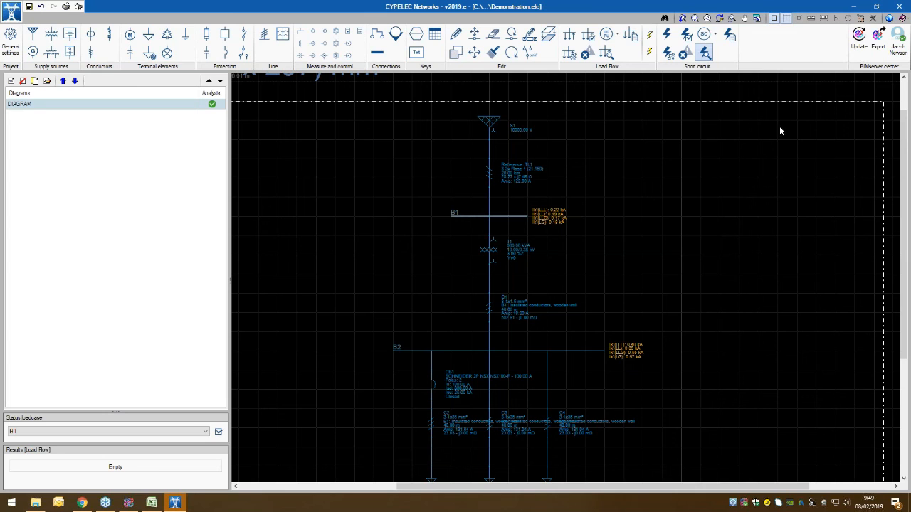
Step: Review the short circuit design results report for phases A, B and C at buses B1 and B2
{"action": "left_click", "coordinate": [729, 35]}
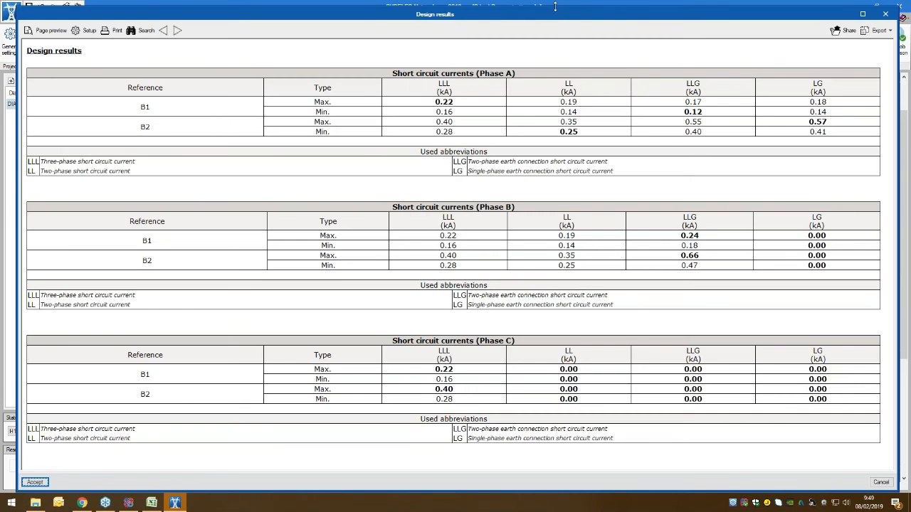
{"action": "left_click_drag", "start_coordinate": [555, 7], "coordinate": [548, 41]}
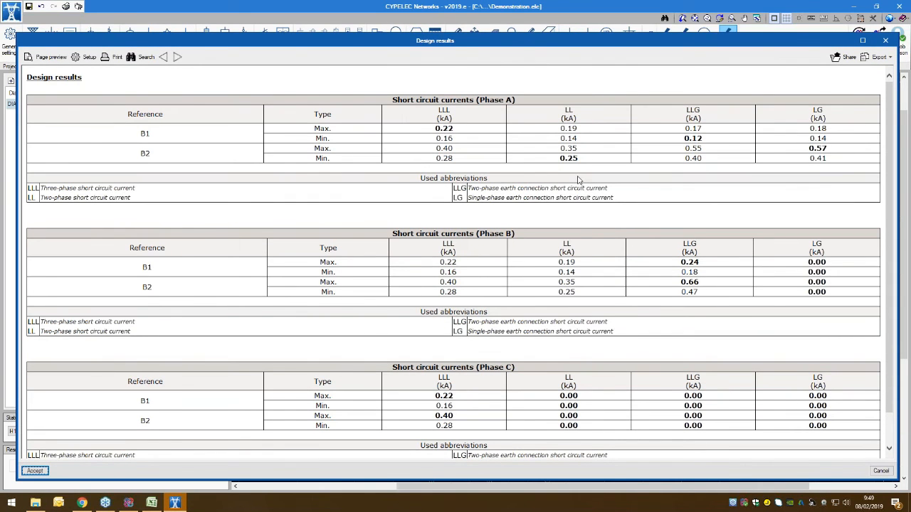
{"action": "scroll", "coordinate": [494, 189], "scroll_direction": "down", "scroll_amount": 1}
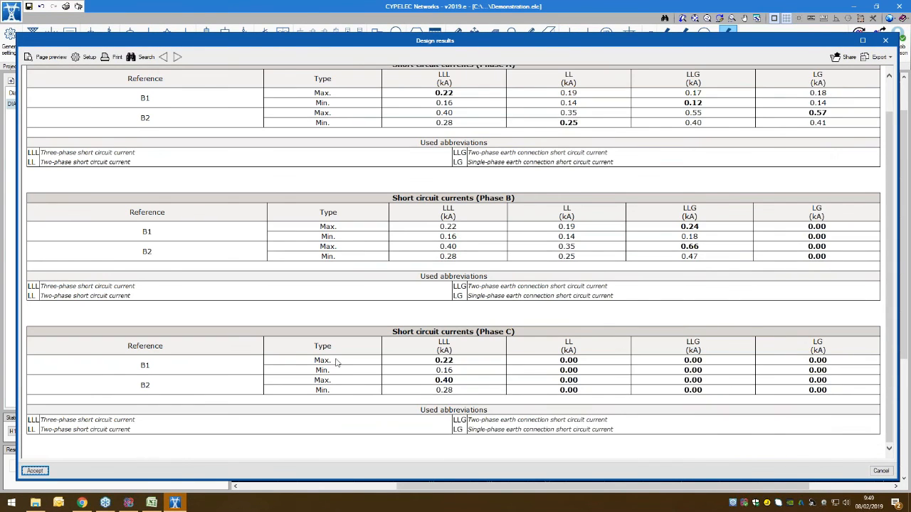
{"action": "scroll", "coordinate": [420, 218], "scroll_direction": "up", "scroll_amount": 1}
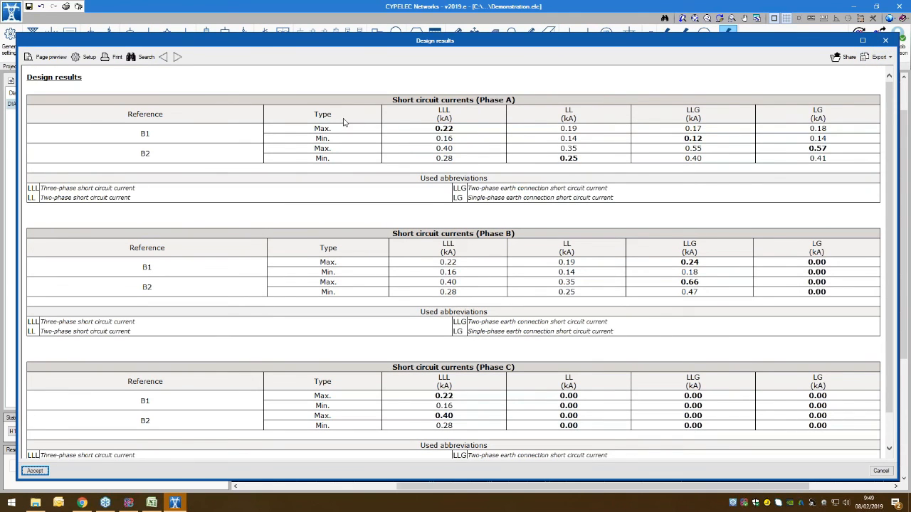
{"action": "left_click", "coordinate": [885, 41]}
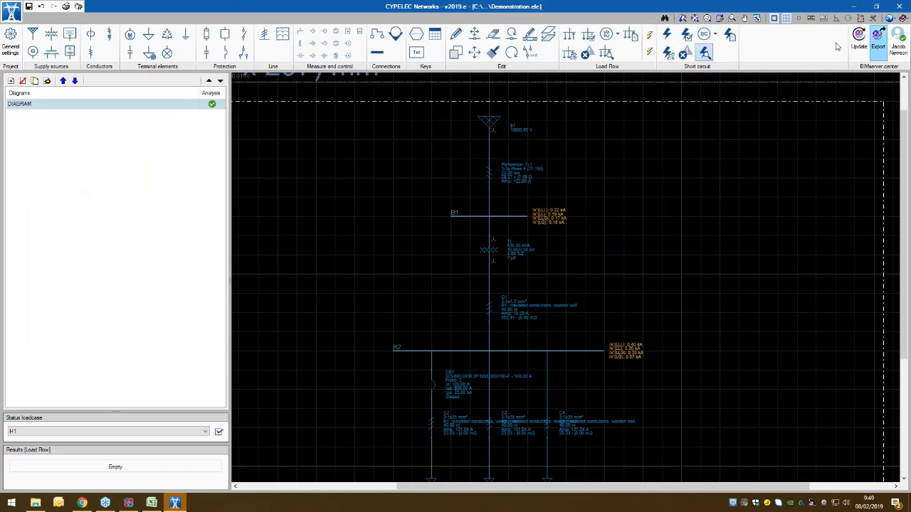
Step: Review the short circuit settings and the loadcase selection, discarding any changes
{"action": "left_click", "coordinate": [665, 54]}
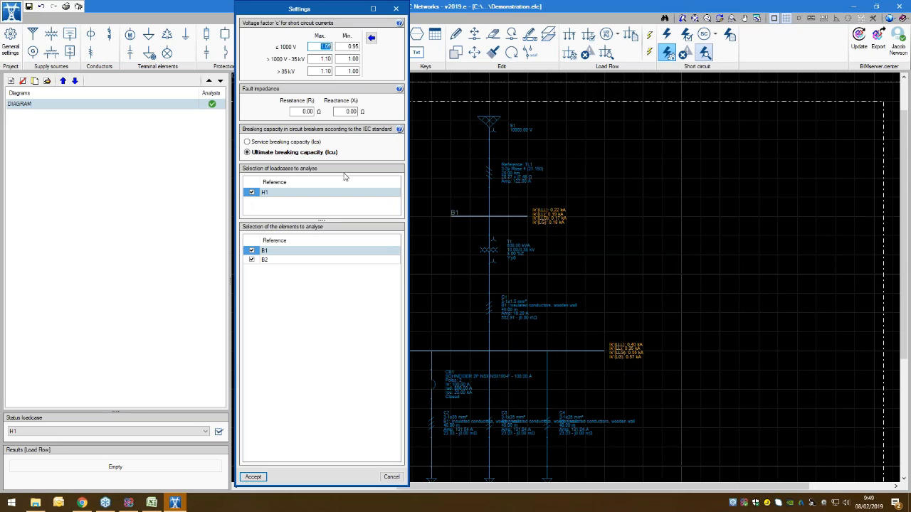
{"action": "left_click", "coordinate": [252, 194]}
{"action": "left_click", "coordinate": [391, 477]}
Step: Run the short circuit checks and try out hiding and showing the short circuit results on the diagram
{"action": "left_click", "coordinate": [683, 52]}
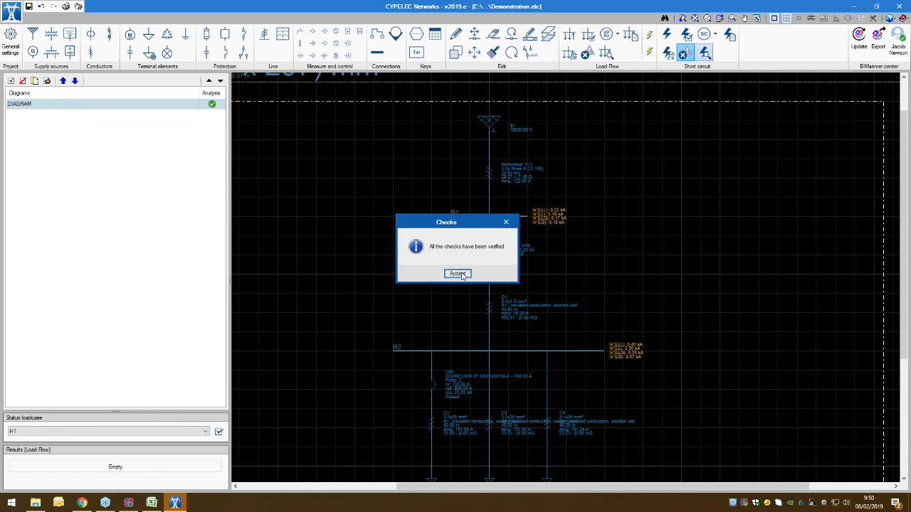
{"action": "key", "text": "Return"}
{"action": "left_click", "coordinate": [704, 54]}
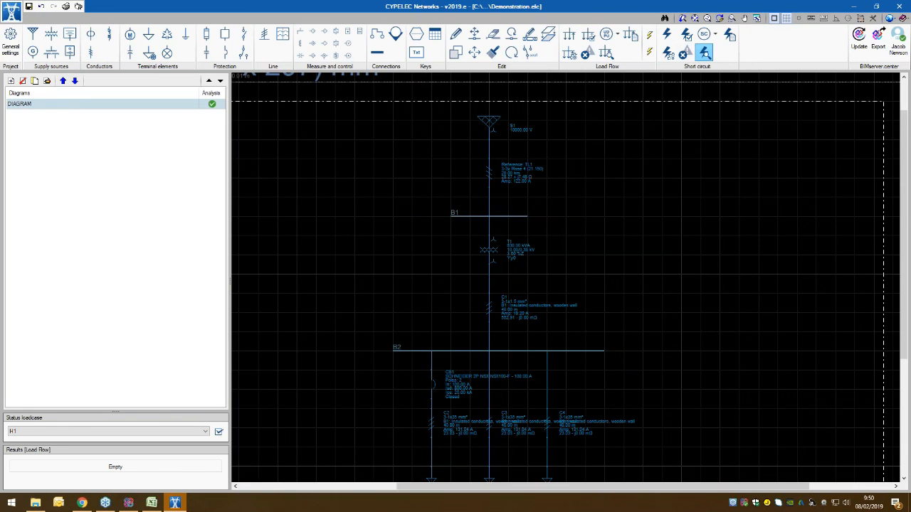
{"action": "left_click", "coordinate": [706, 55]}
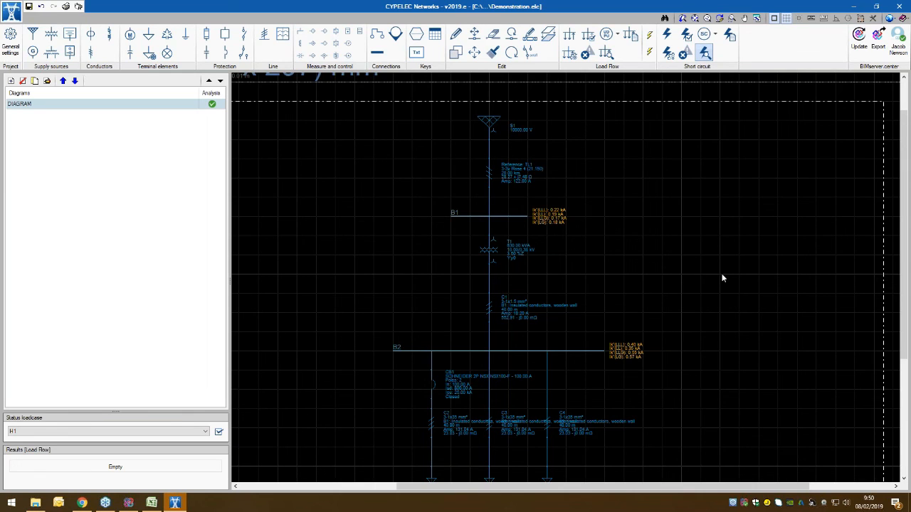
Step: Generate and view the cable library report for the Prysmian RV-K Retenax CPRO Flex family
{"action": "scroll", "coordinate": [722, 278], "scroll_direction": "down", "scroll_amount": 2}
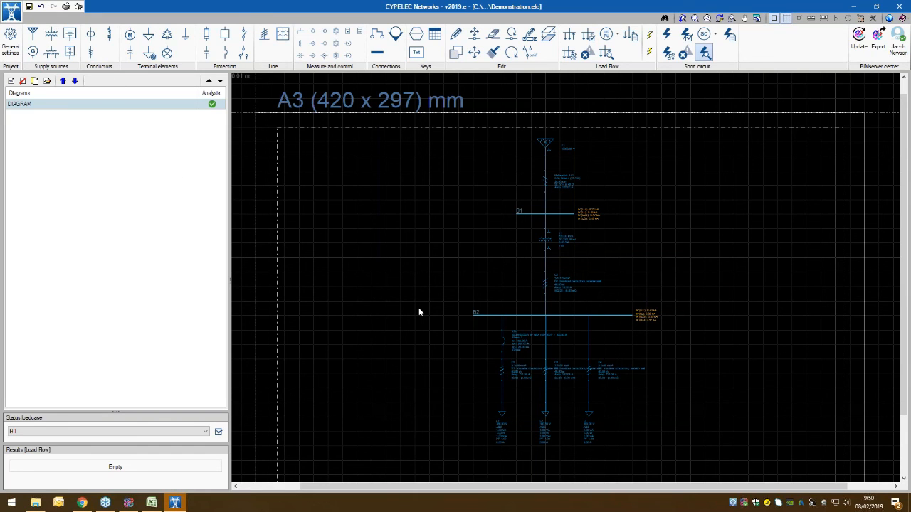
{"action": "left_click", "coordinate": [12, 10]}
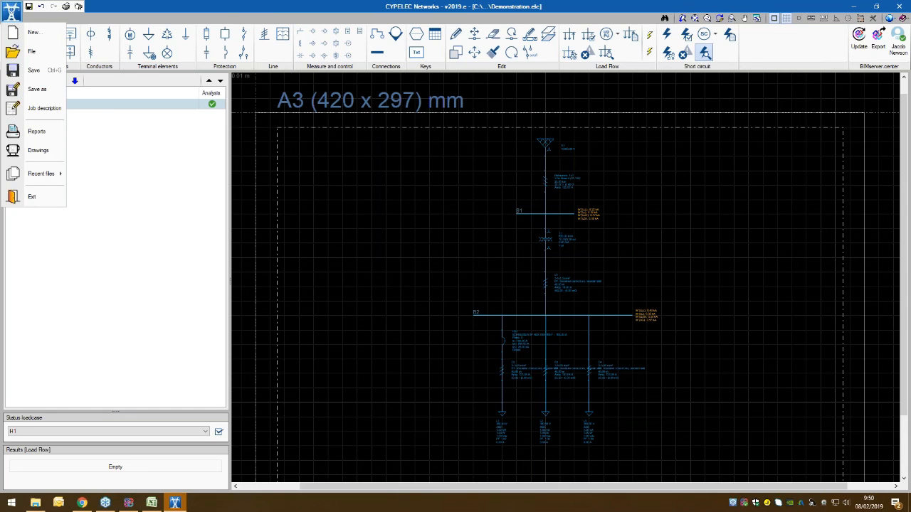
{"action": "left_click", "coordinate": [36, 131]}
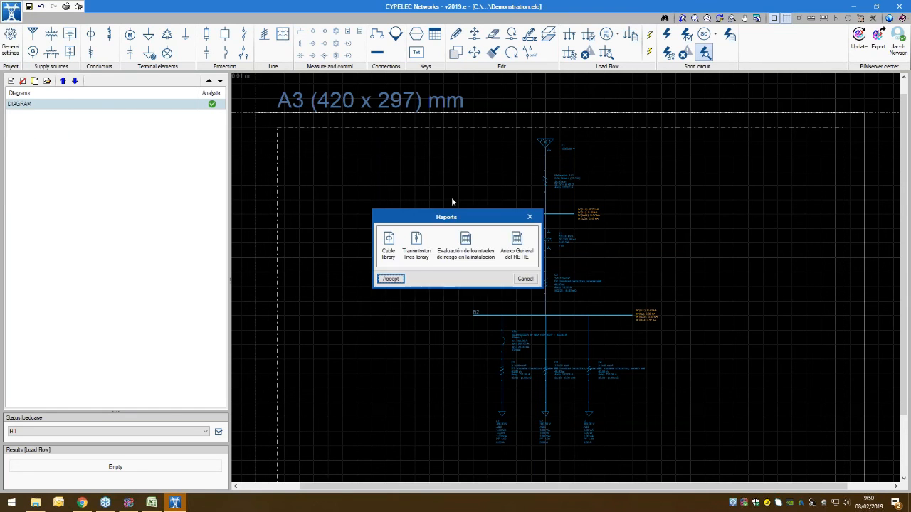
{"action": "left_click_drag", "start_coordinate": [443, 216], "coordinate": [350, 137]}
{"action": "left_click", "coordinate": [293, 168]}
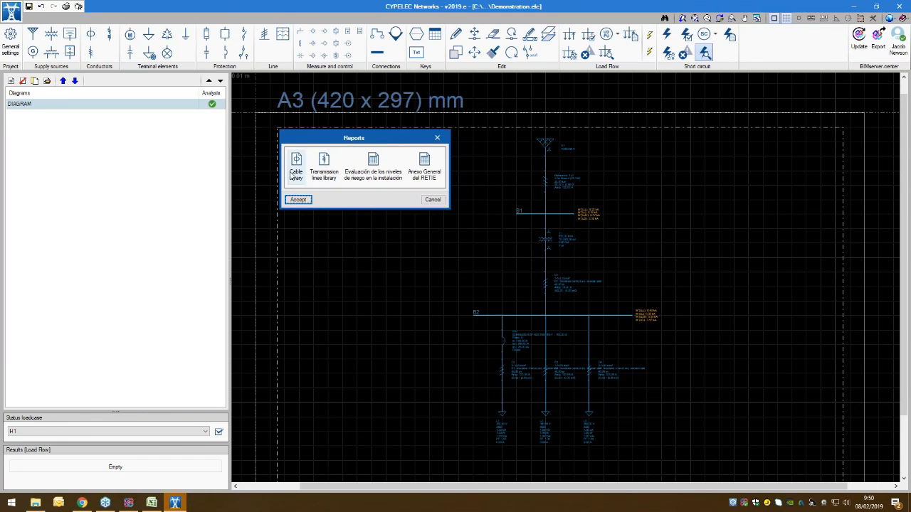
{"action": "left_click", "coordinate": [298, 199]}
{"action": "left_click", "coordinate": [314, 136]}
{"action": "left_click", "coordinate": [312, 227]}
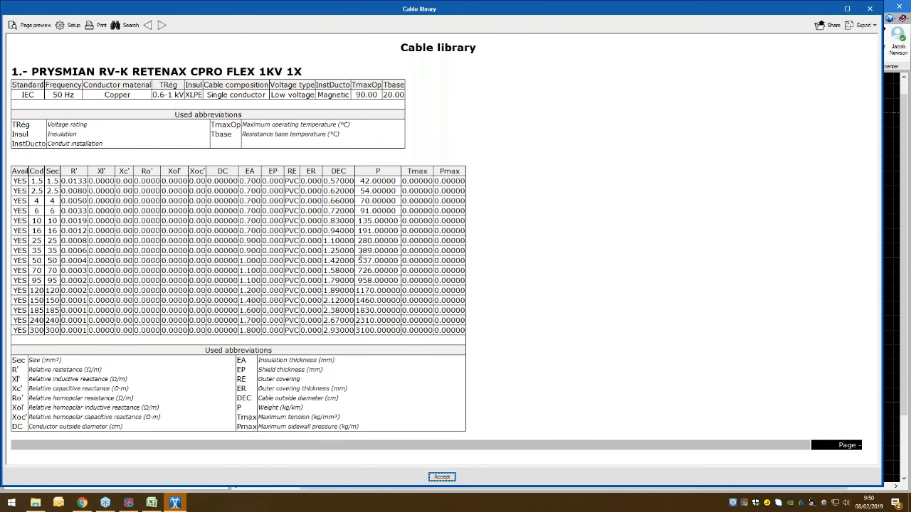
{"action": "left_click", "coordinate": [441, 477]}
Step: Generate and view the transmission lines library report for the AAC Conductors family
{"action": "double_click", "coordinate": [324, 178]}
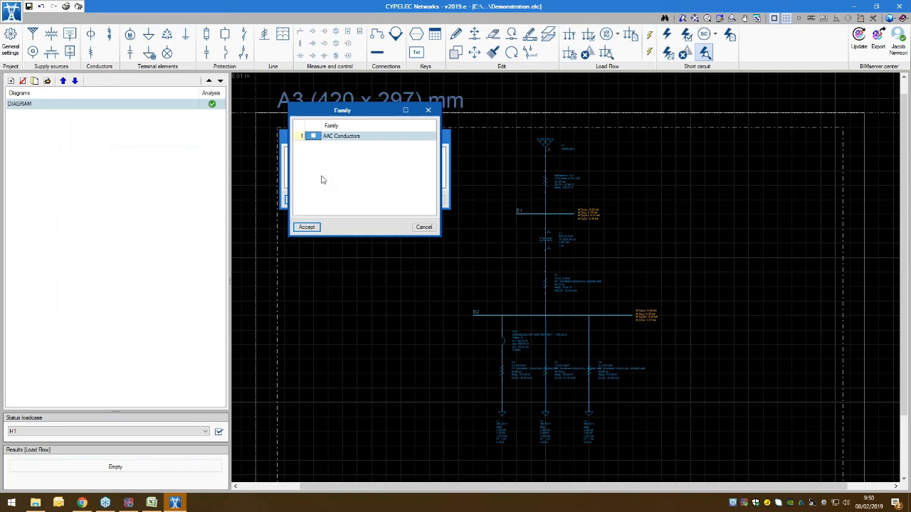
{"action": "left_click", "coordinate": [314, 136]}
{"action": "left_click", "coordinate": [308, 228]}
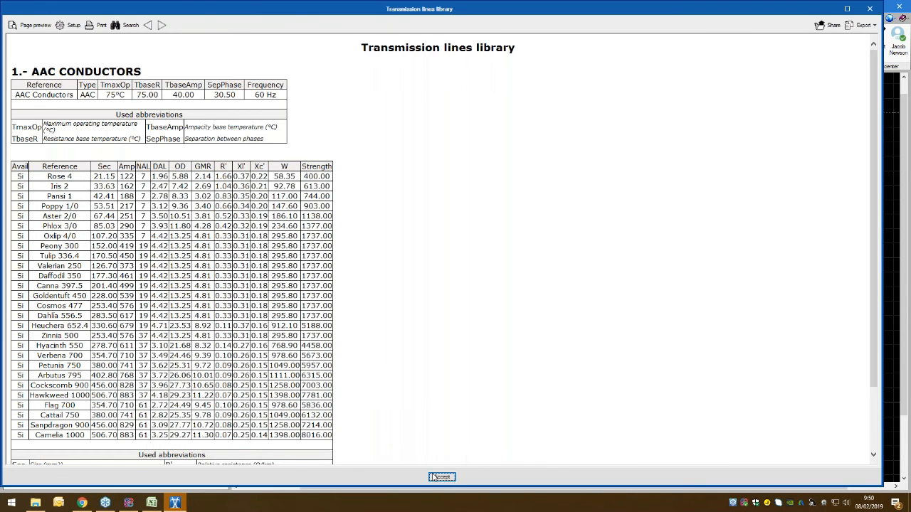
{"action": "left_click", "coordinate": [436, 476]}
{"action": "left_click", "coordinate": [432, 200]}
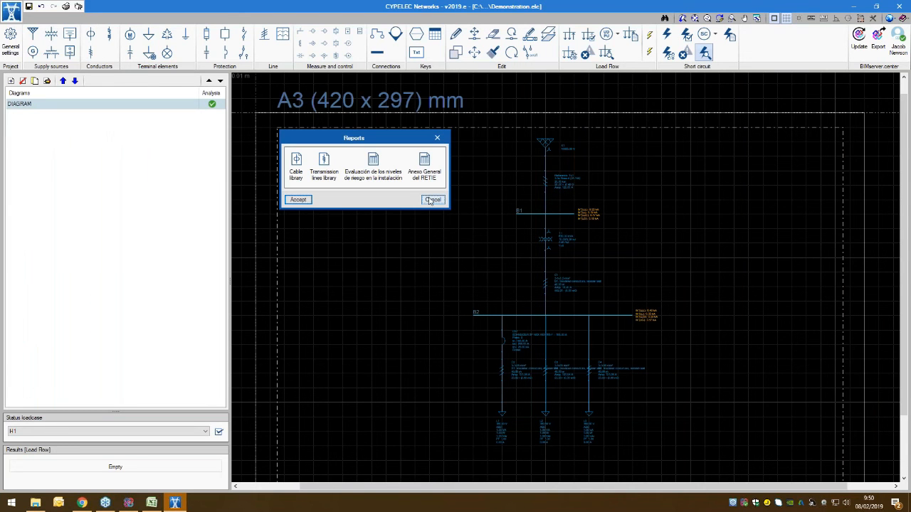
Step: Add a Load Flow drawing with the reference "Diagram" to the drawing selection
{"action": "left_click", "coordinate": [8, 15]}
{"action": "left_click", "coordinate": [34, 155]}
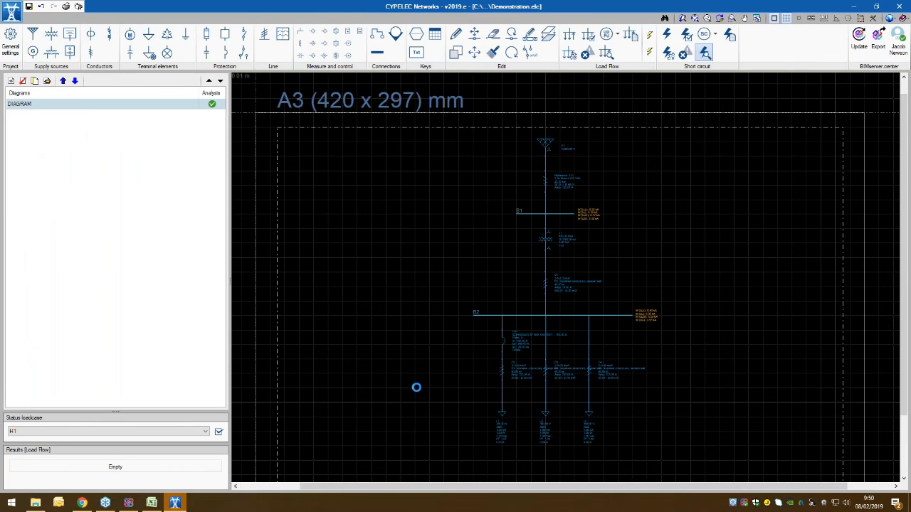
{"action": "left_click", "coordinate": [121, 83]}
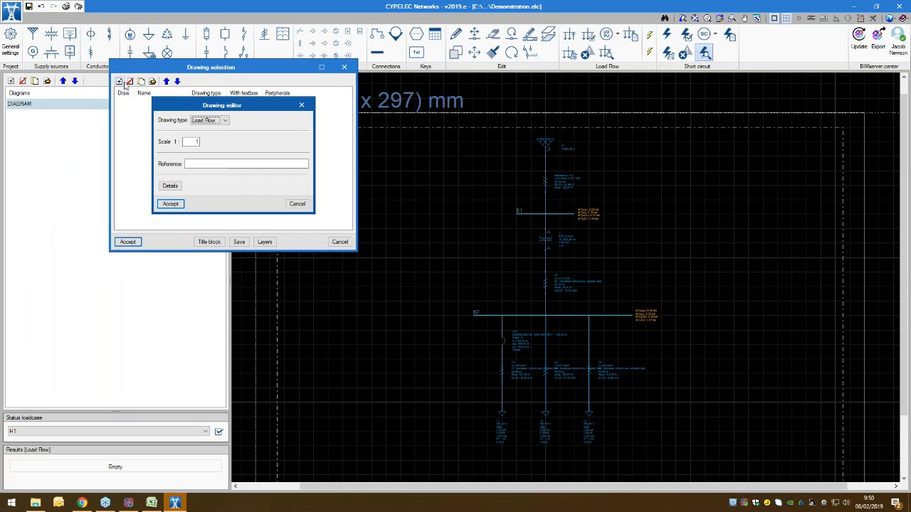
{"action": "left_click", "coordinate": [212, 163]}
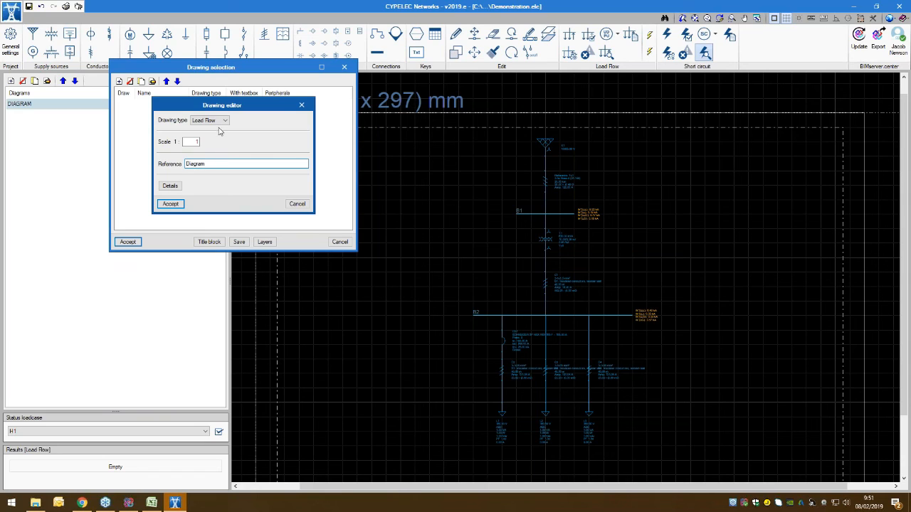
{"action": "left_click", "coordinate": [216, 121]}
{"action": "left_click", "coordinate": [220, 125]}
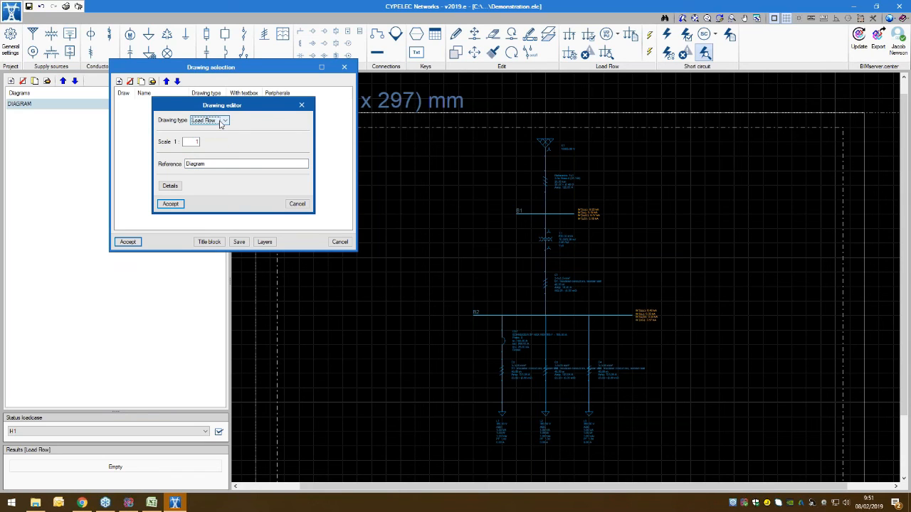
{"action": "left_click", "coordinate": [171, 205]}
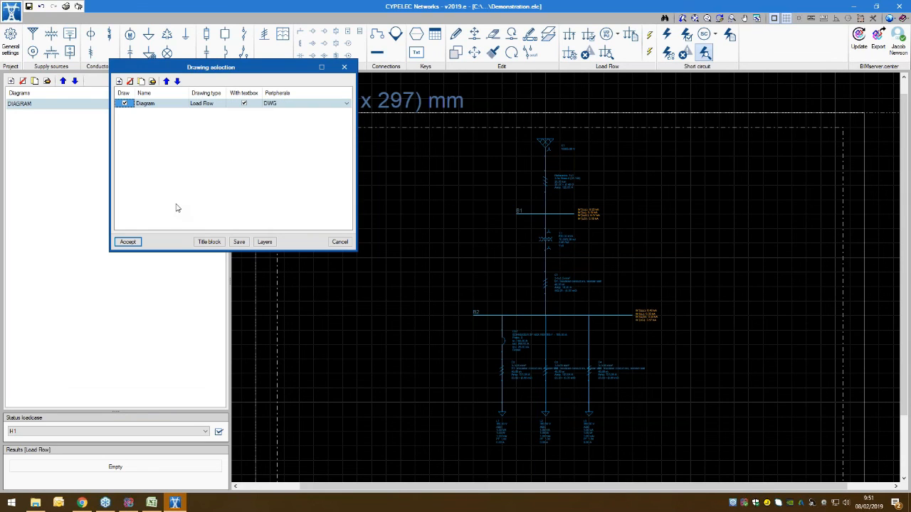
Step: Compose the DWG drawing sheet, inspect it with the detail of all drawings shown, and return to the network diagram
{"action": "left_click", "coordinate": [127, 242]}
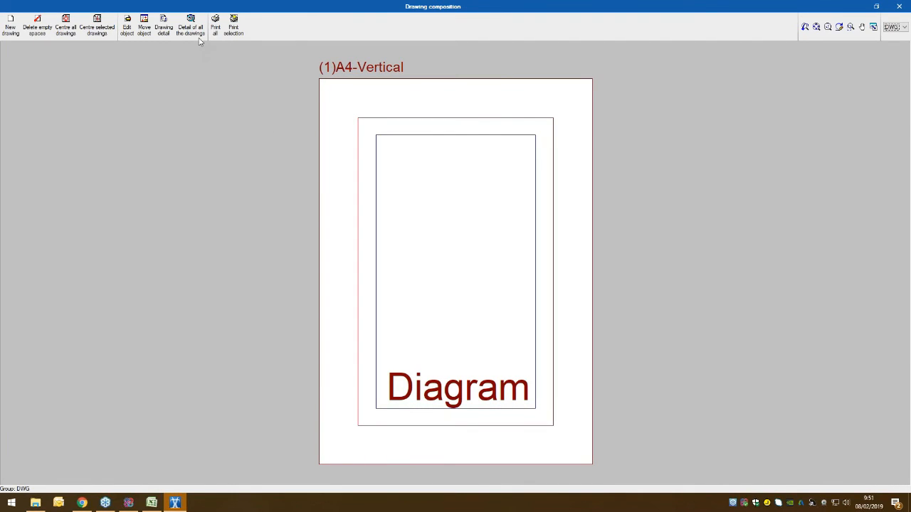
{"action": "left_click", "coordinate": [193, 26]}
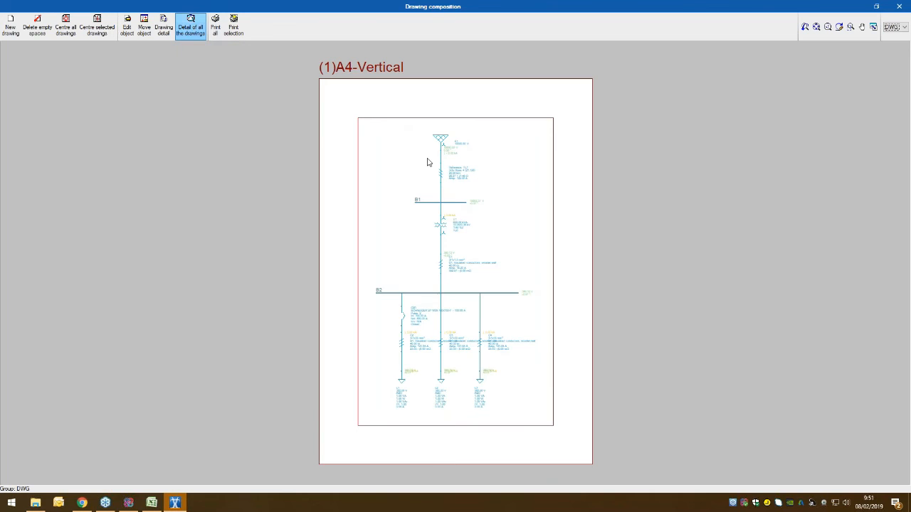
{"action": "scroll", "coordinate": [420, 414], "scroll_direction": "up", "scroll_amount": 4}
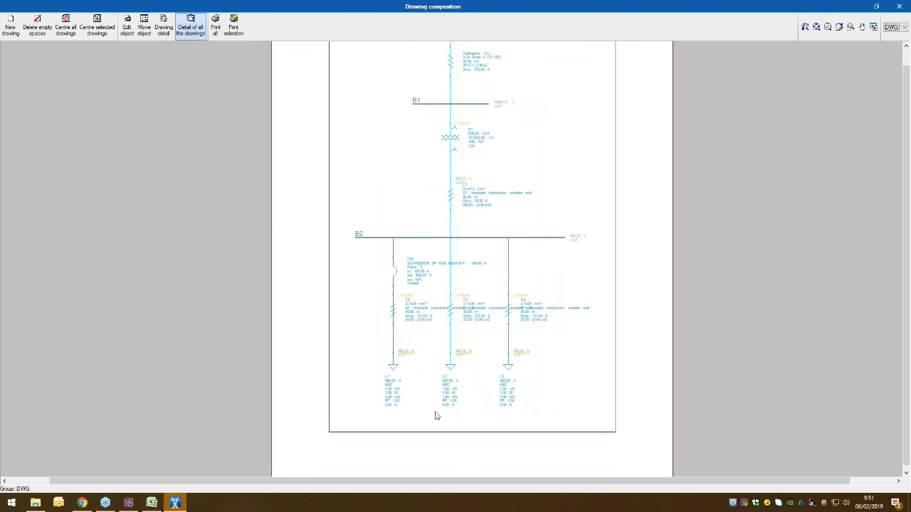
{"action": "scroll", "coordinate": [498, 299], "scroll_direction": "down", "scroll_amount": 5}
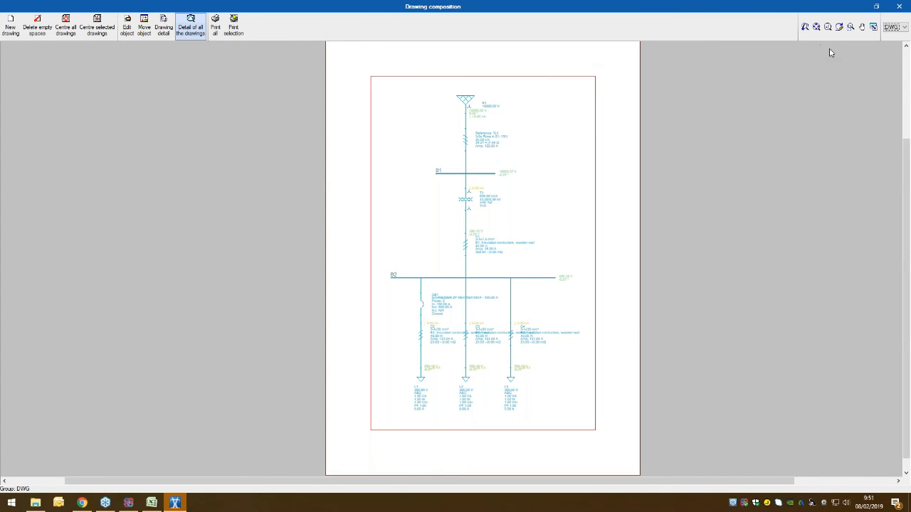
{"action": "left_click", "coordinate": [898, 6]}
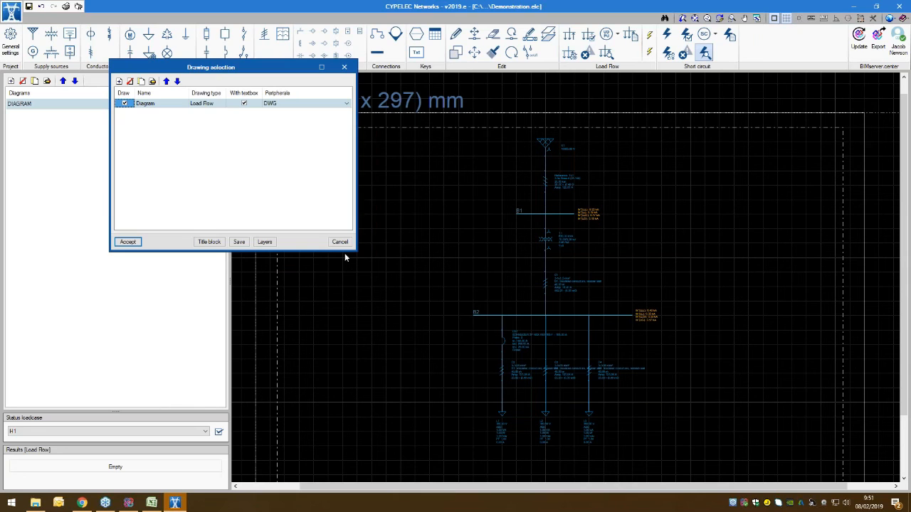
{"action": "left_click", "coordinate": [340, 241]}
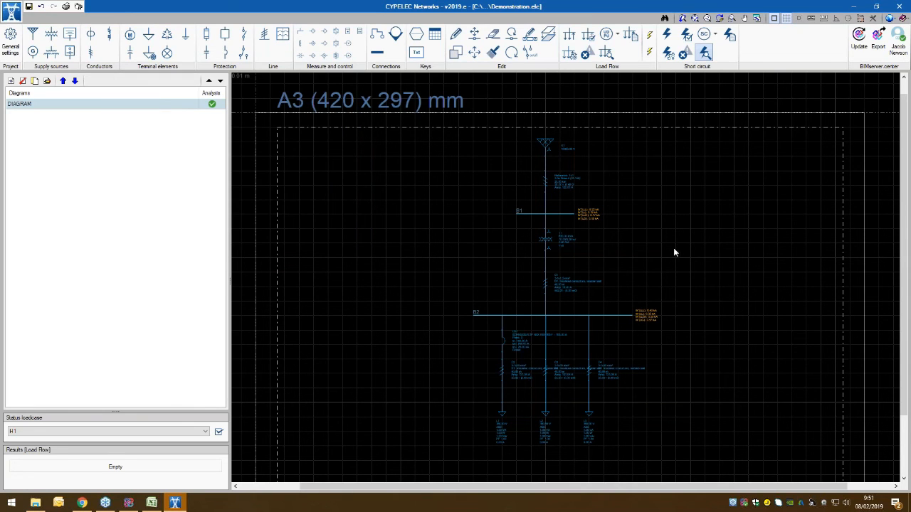
{"action": "scroll", "coordinate": [691, 268], "scroll_direction": "down", "scroll_amount": 3}
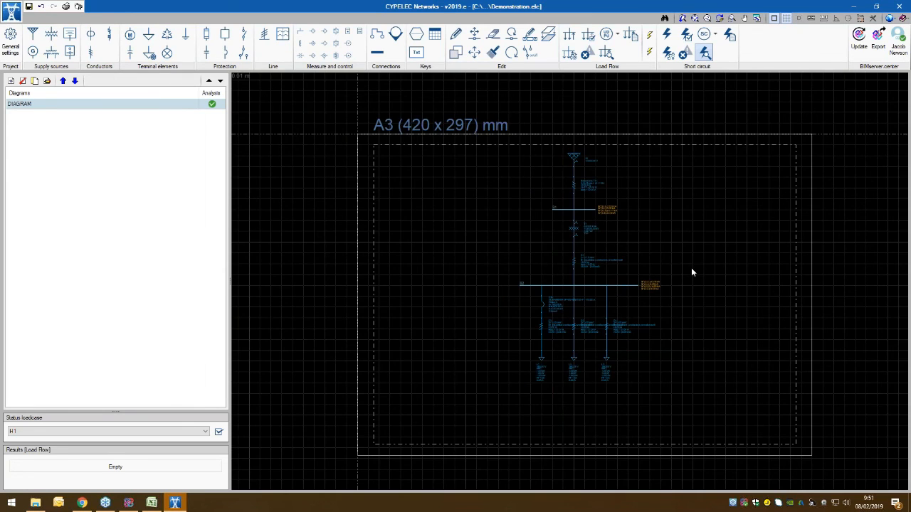